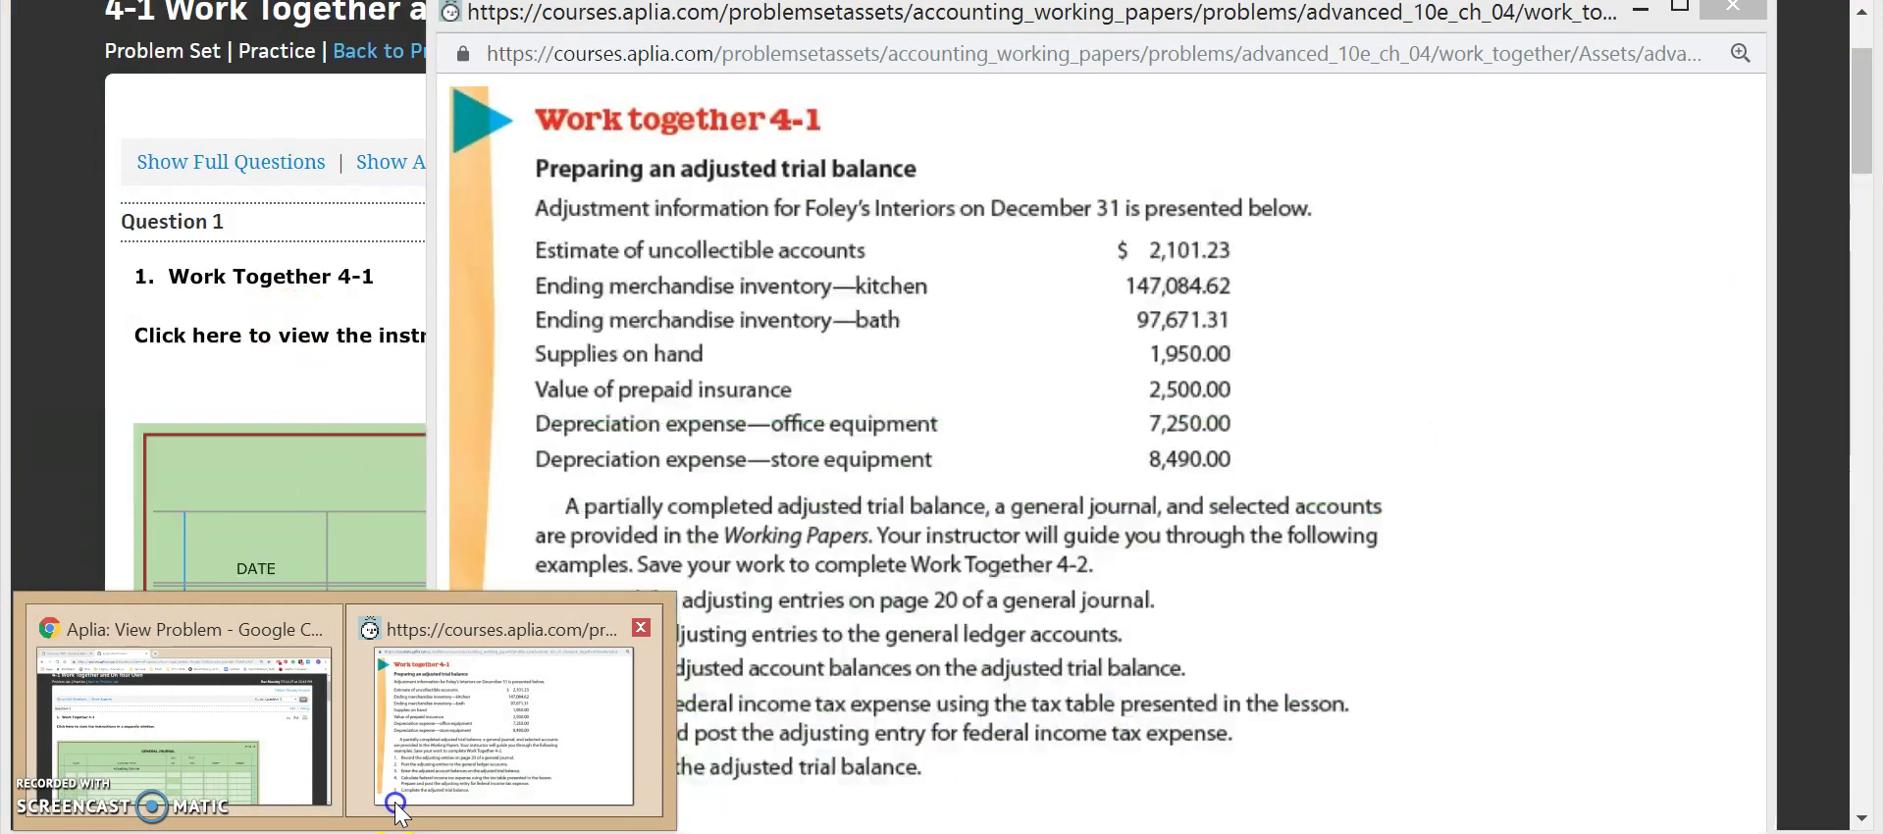
Step: Show the Allowance for Uncollectible Accounts ledger (No. 1210), check the instructions, then scroll back to the journal
left_click(397, 812)
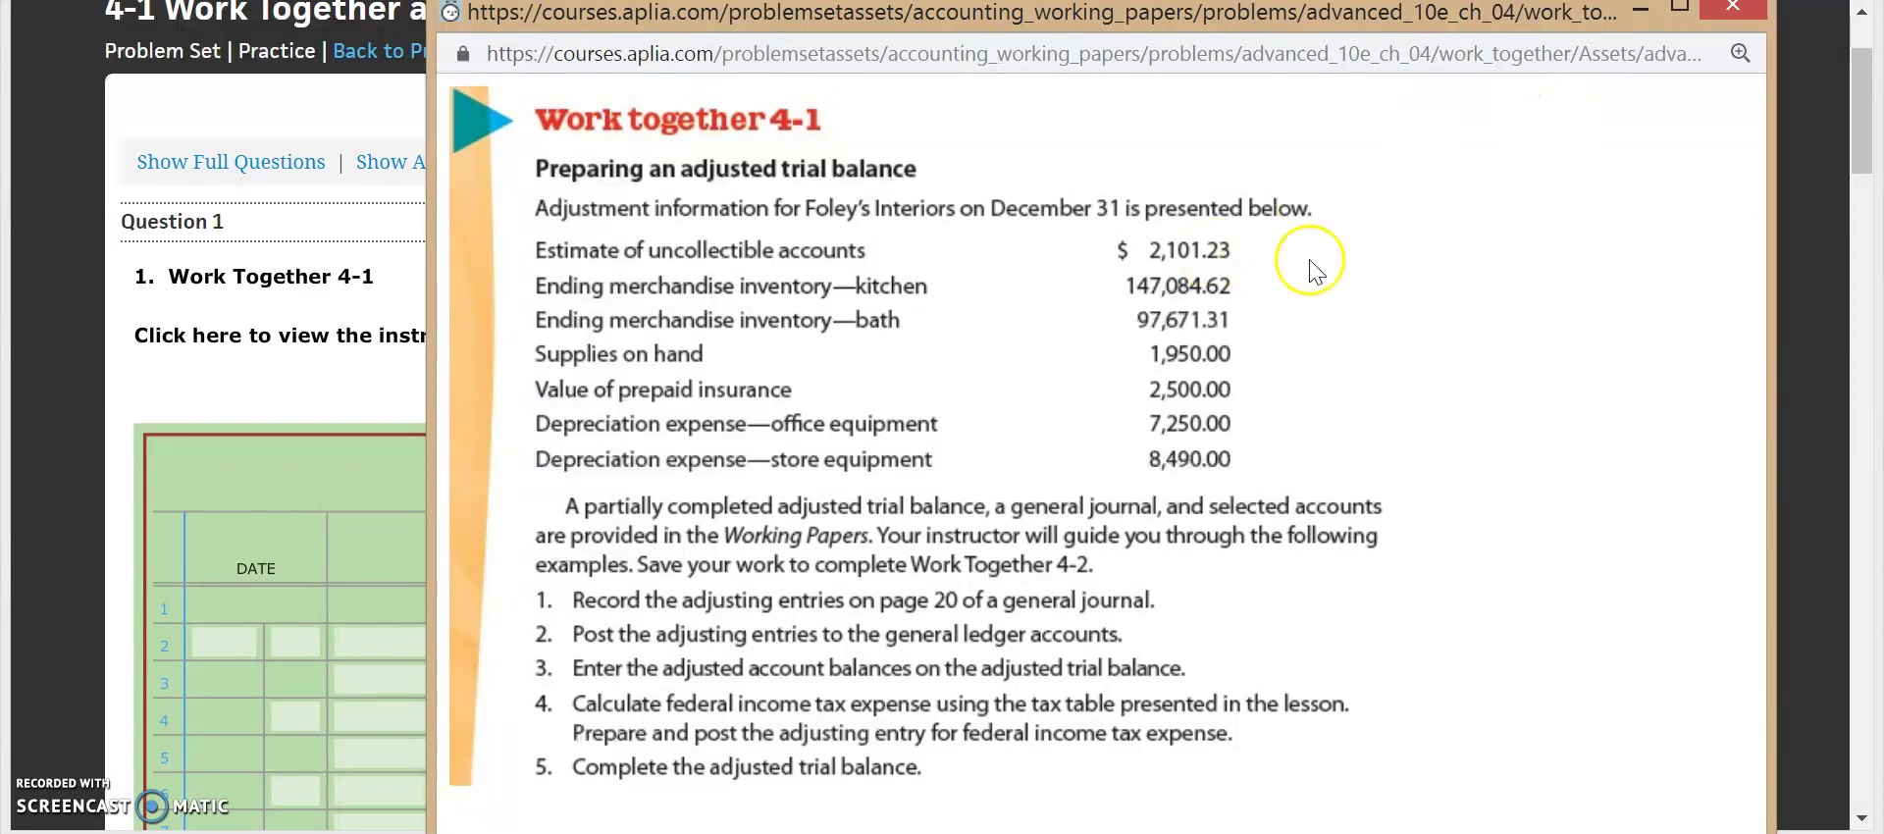
left_click(230, 388)
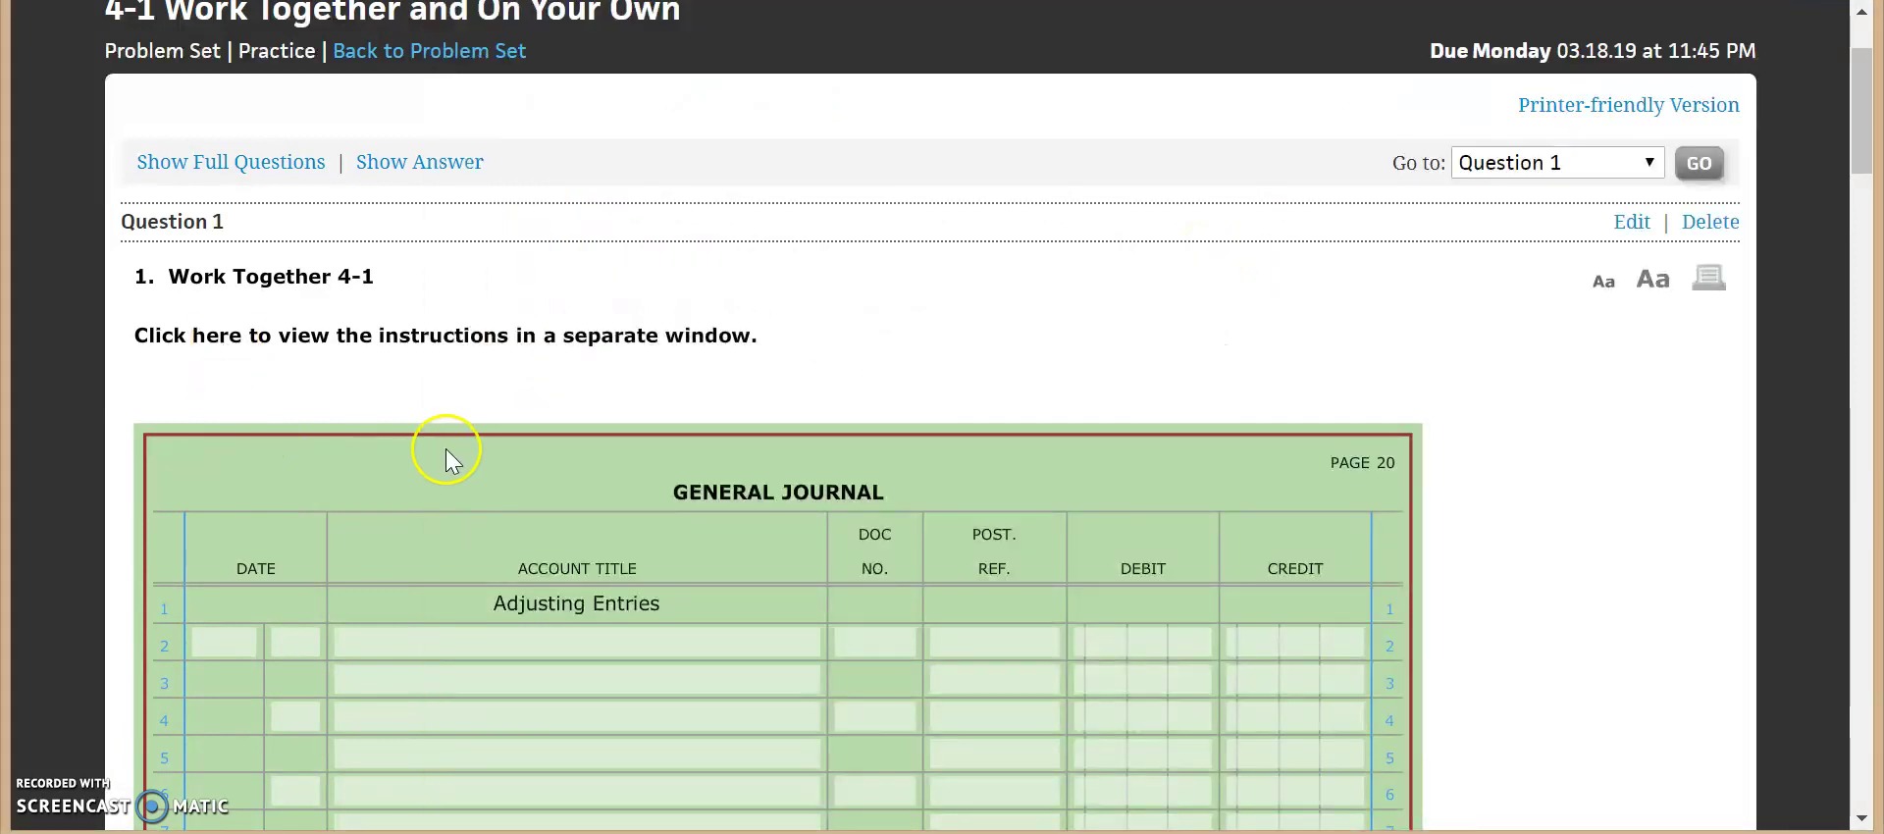
scroll(445, 450, "down", 7)
scroll(447, 453, "down", 5)
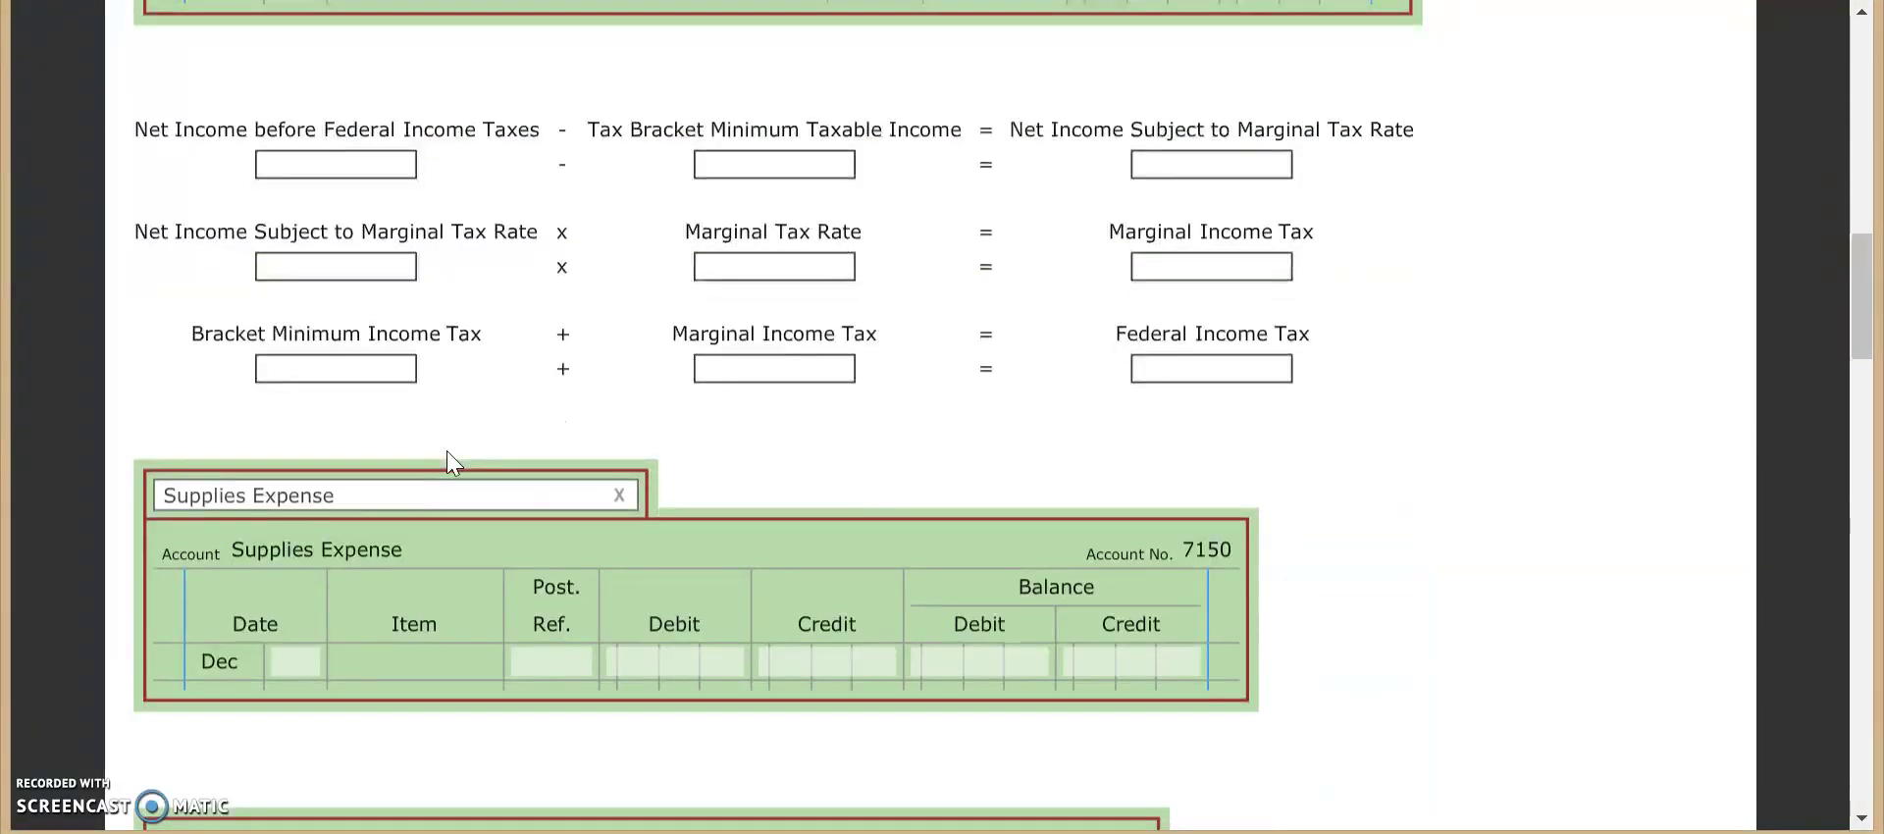
scroll(450, 504, "down", 1)
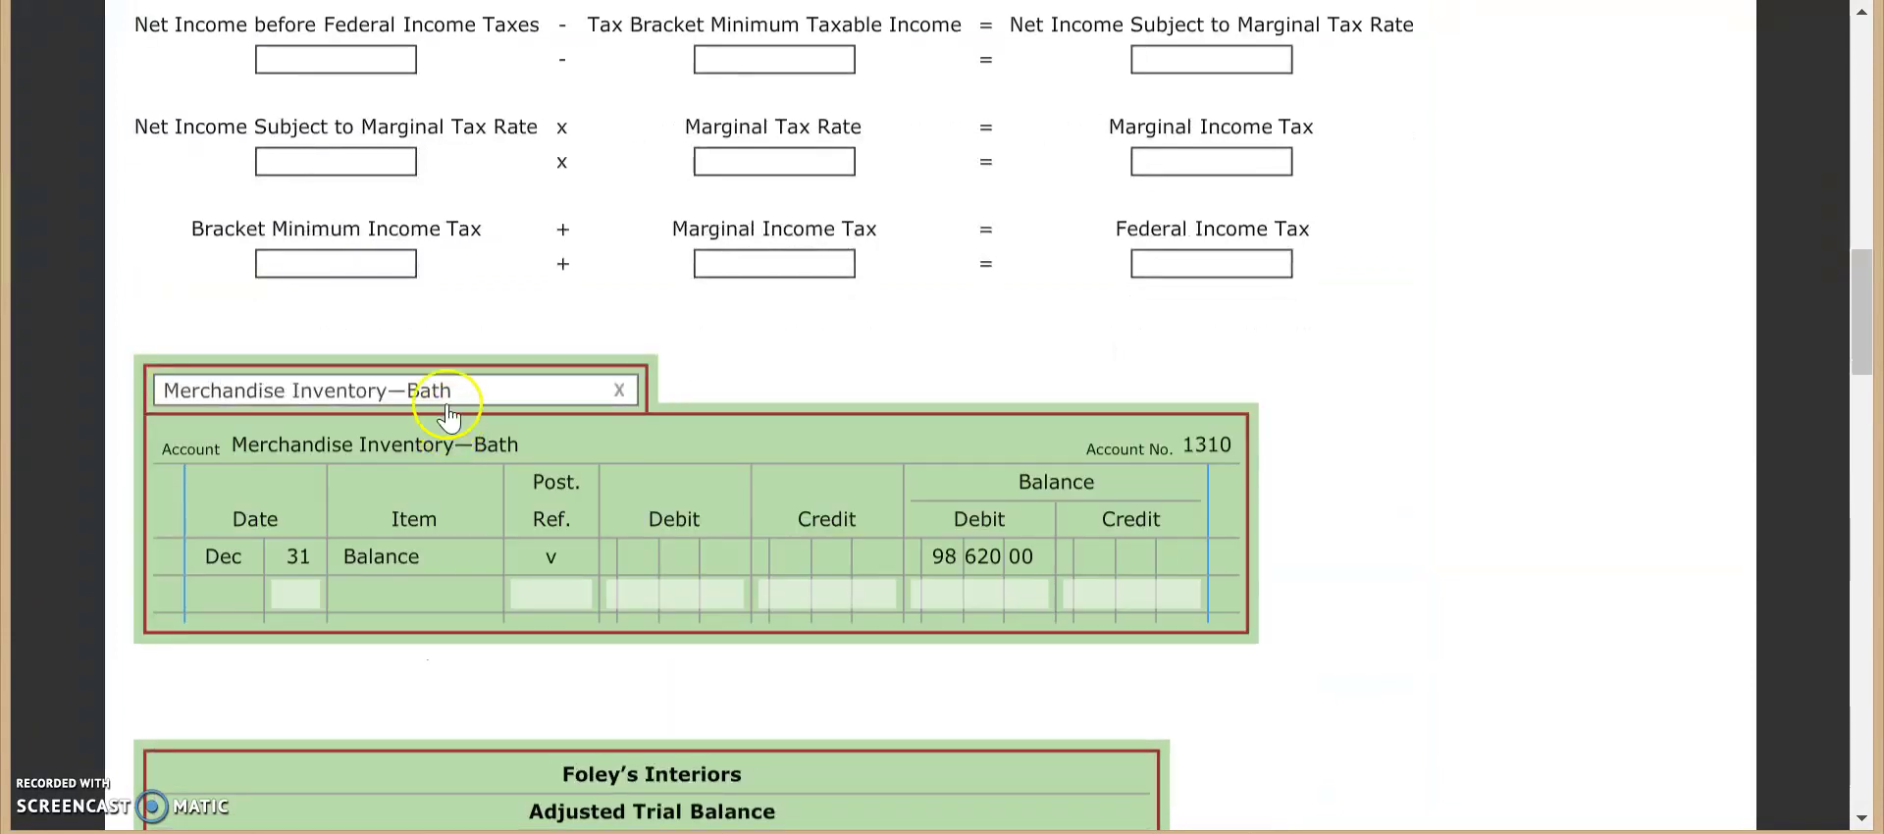
left_click(445, 394)
left_click(439, 422)
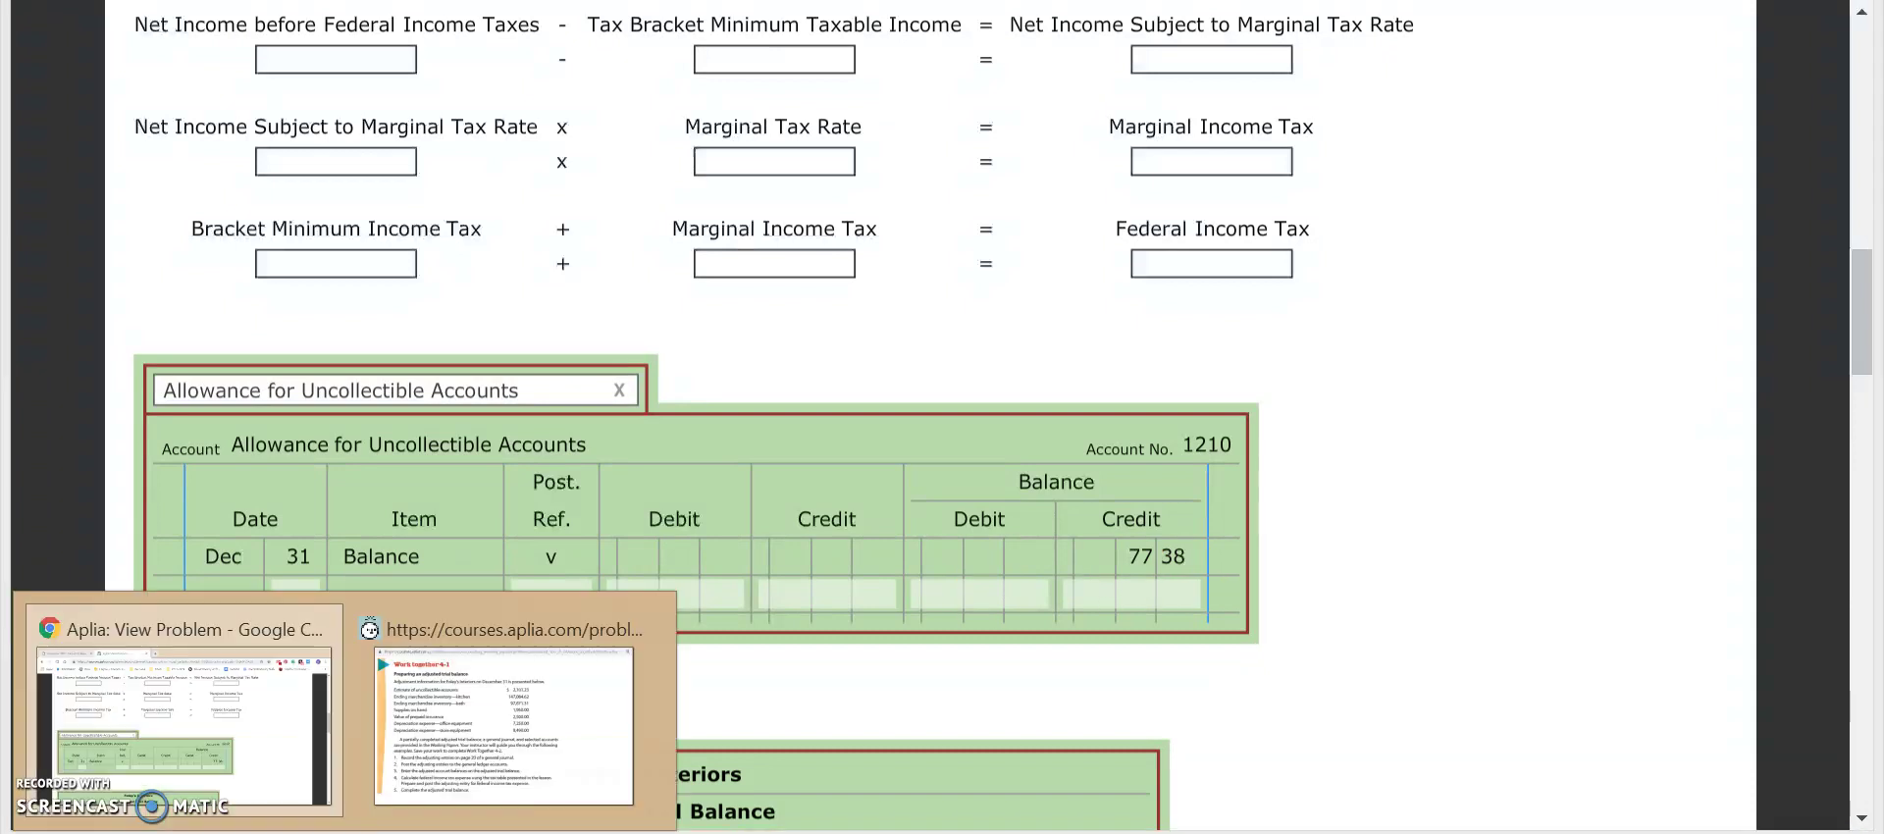
left_click(492, 790)
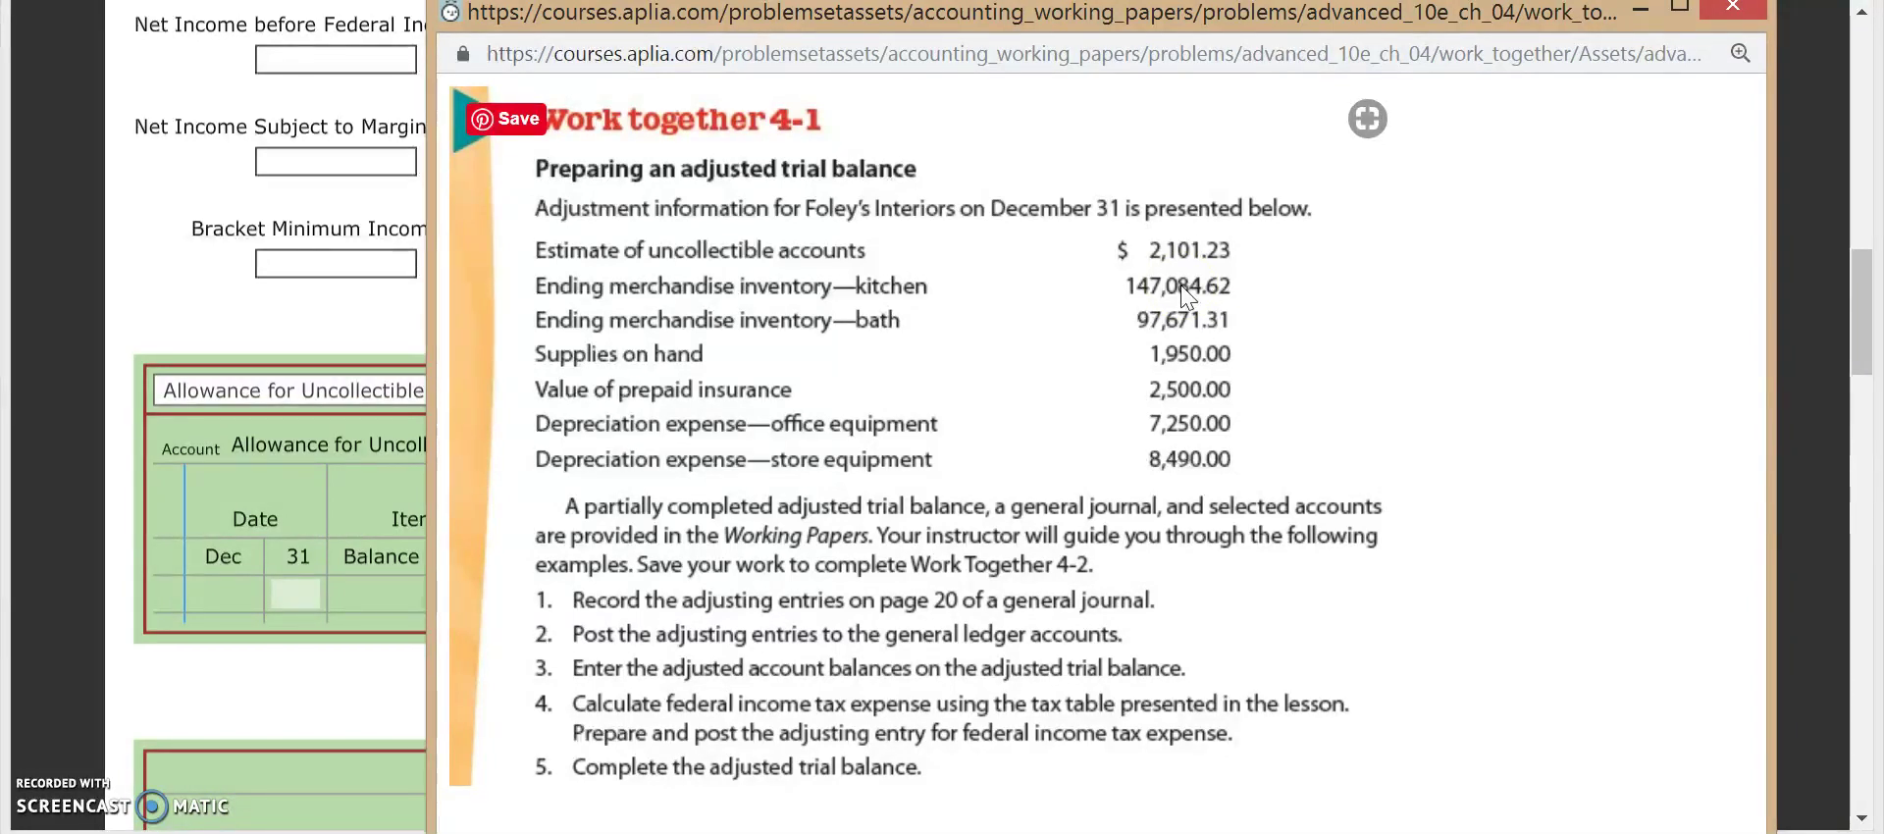
left_click(186, 294)
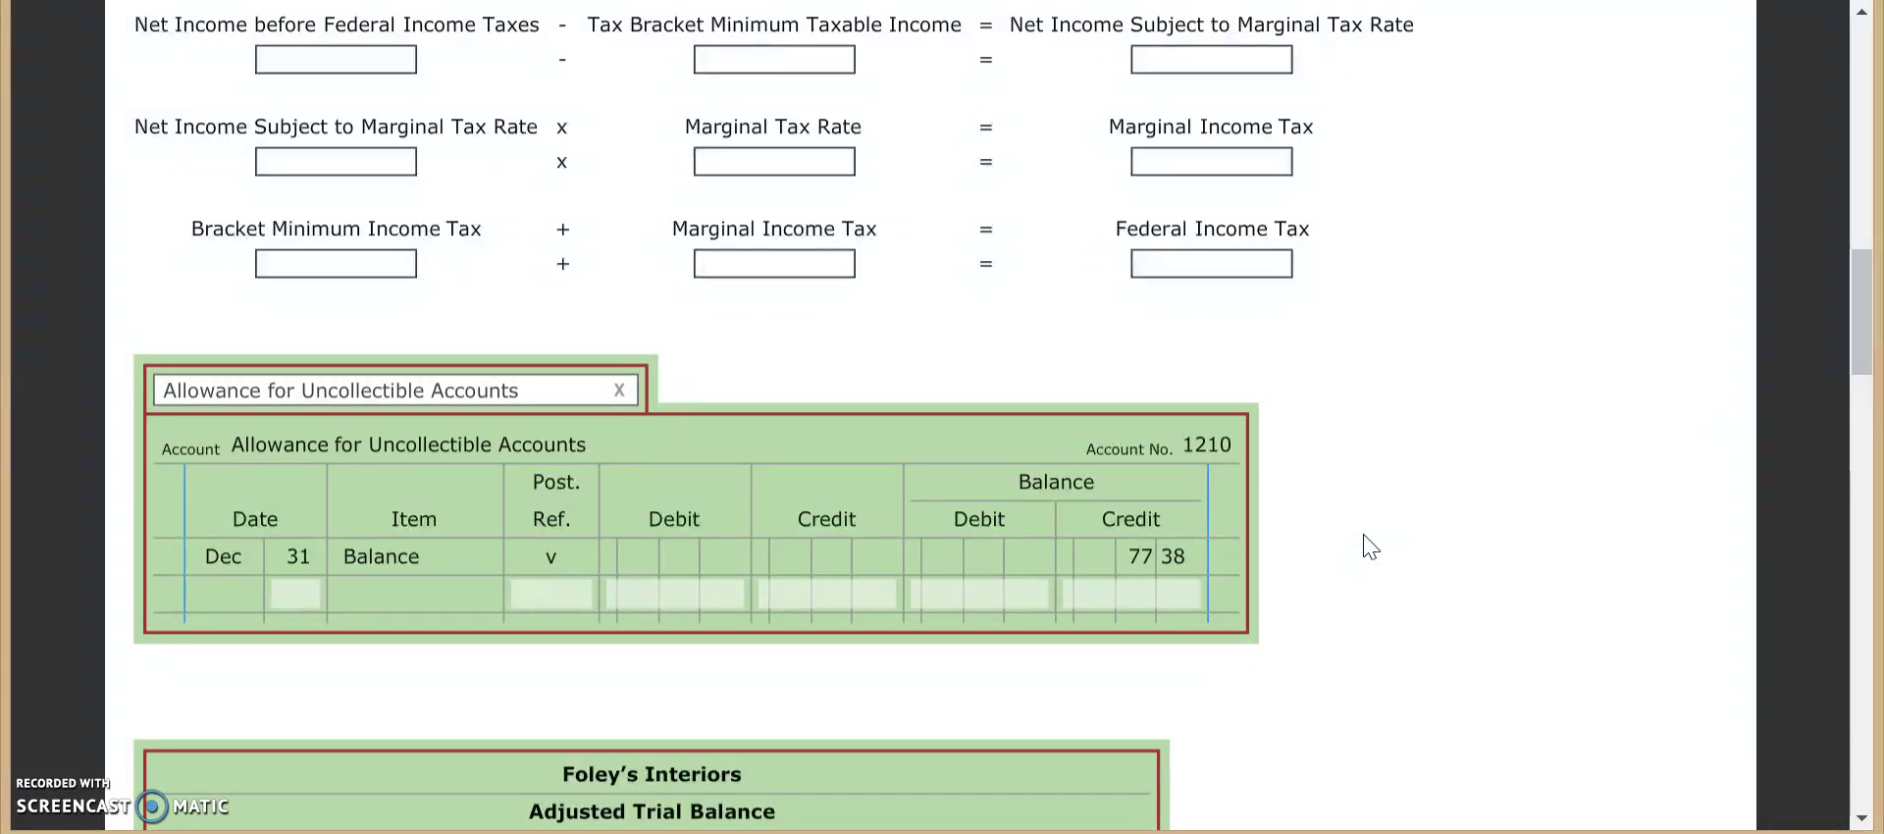
scroll(1370, 546, "up", 10)
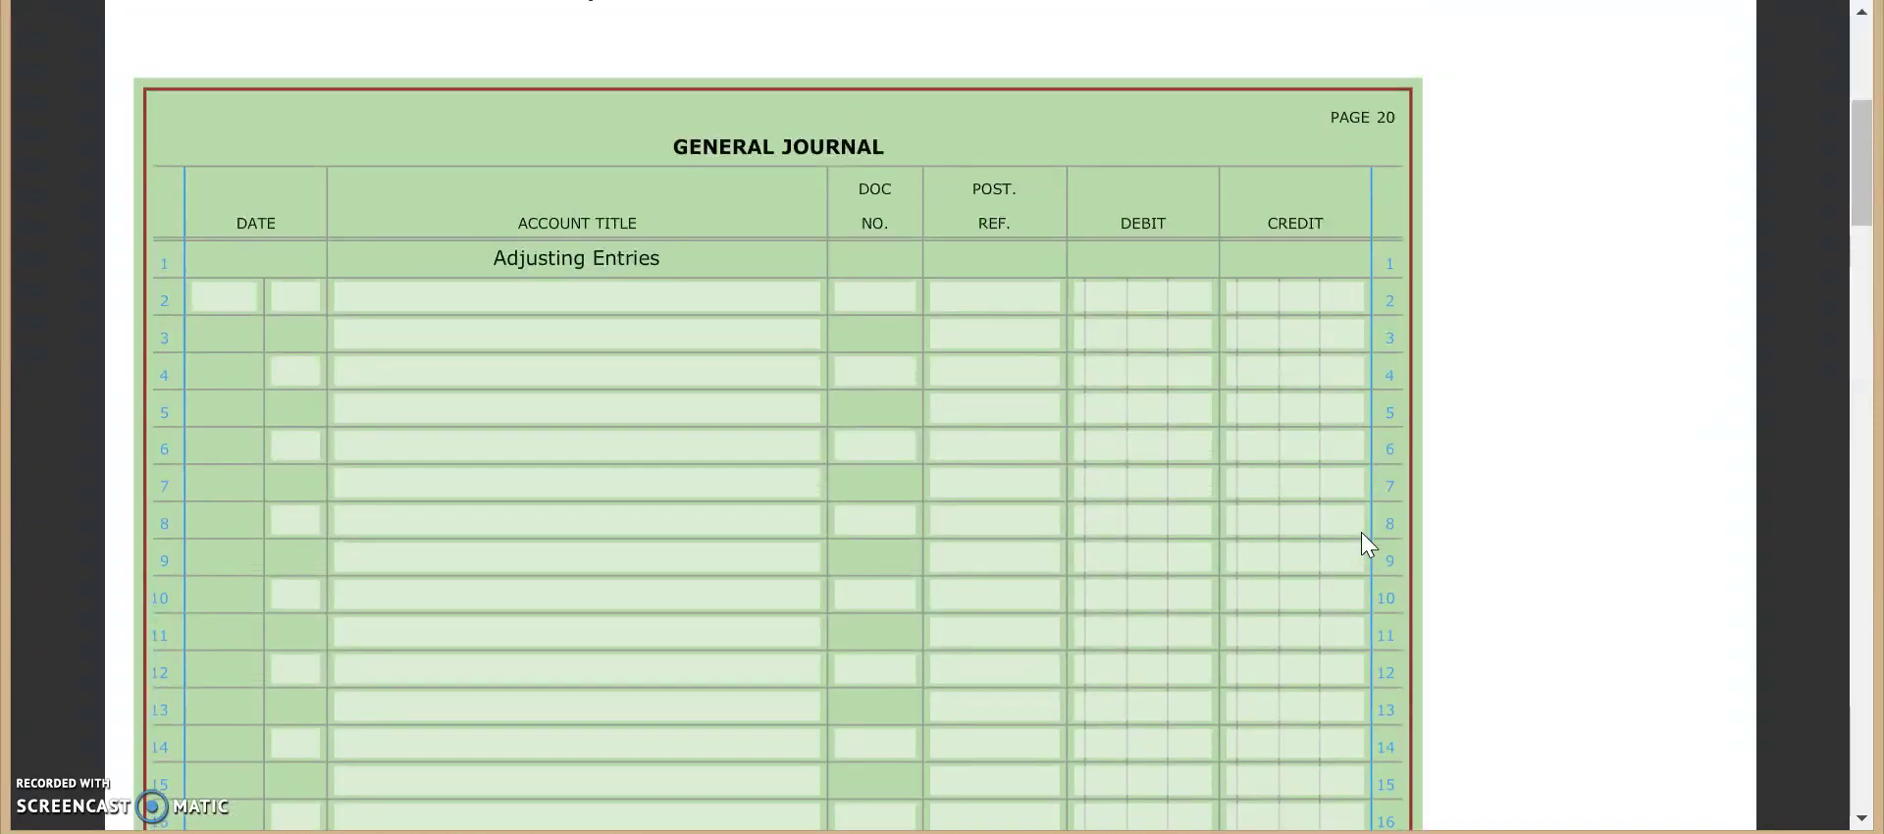
Step: Enter 2,023.85 as the row 2 debit and the row 3 credit
left_click(1163, 306)
type("2")
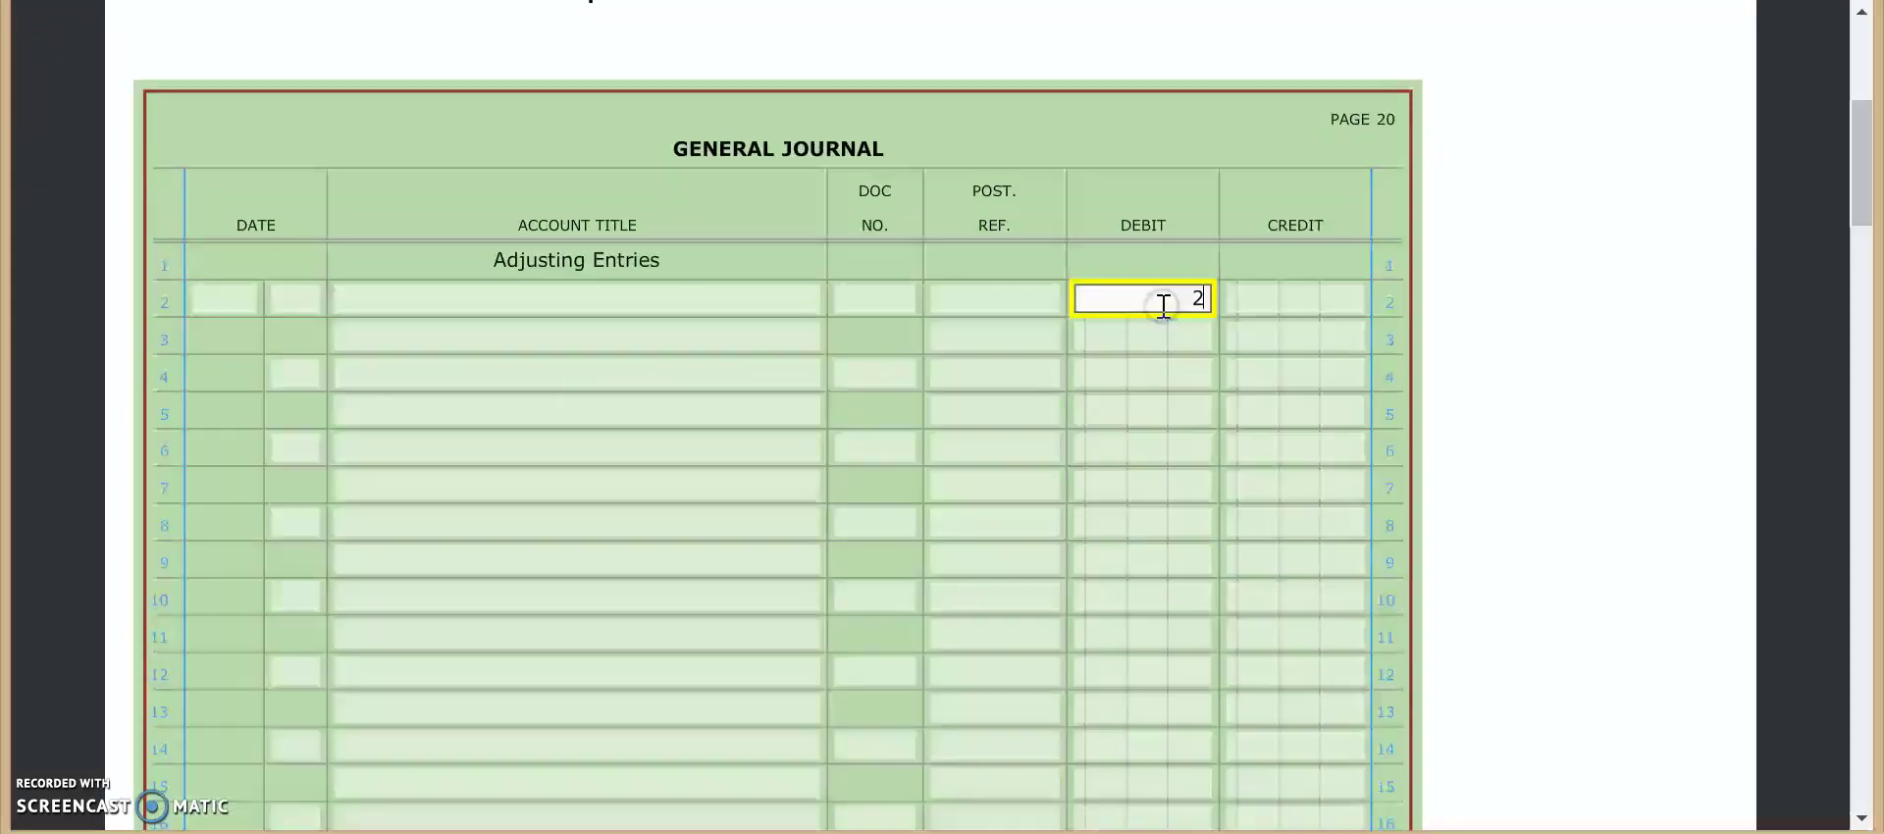
type("023.85")
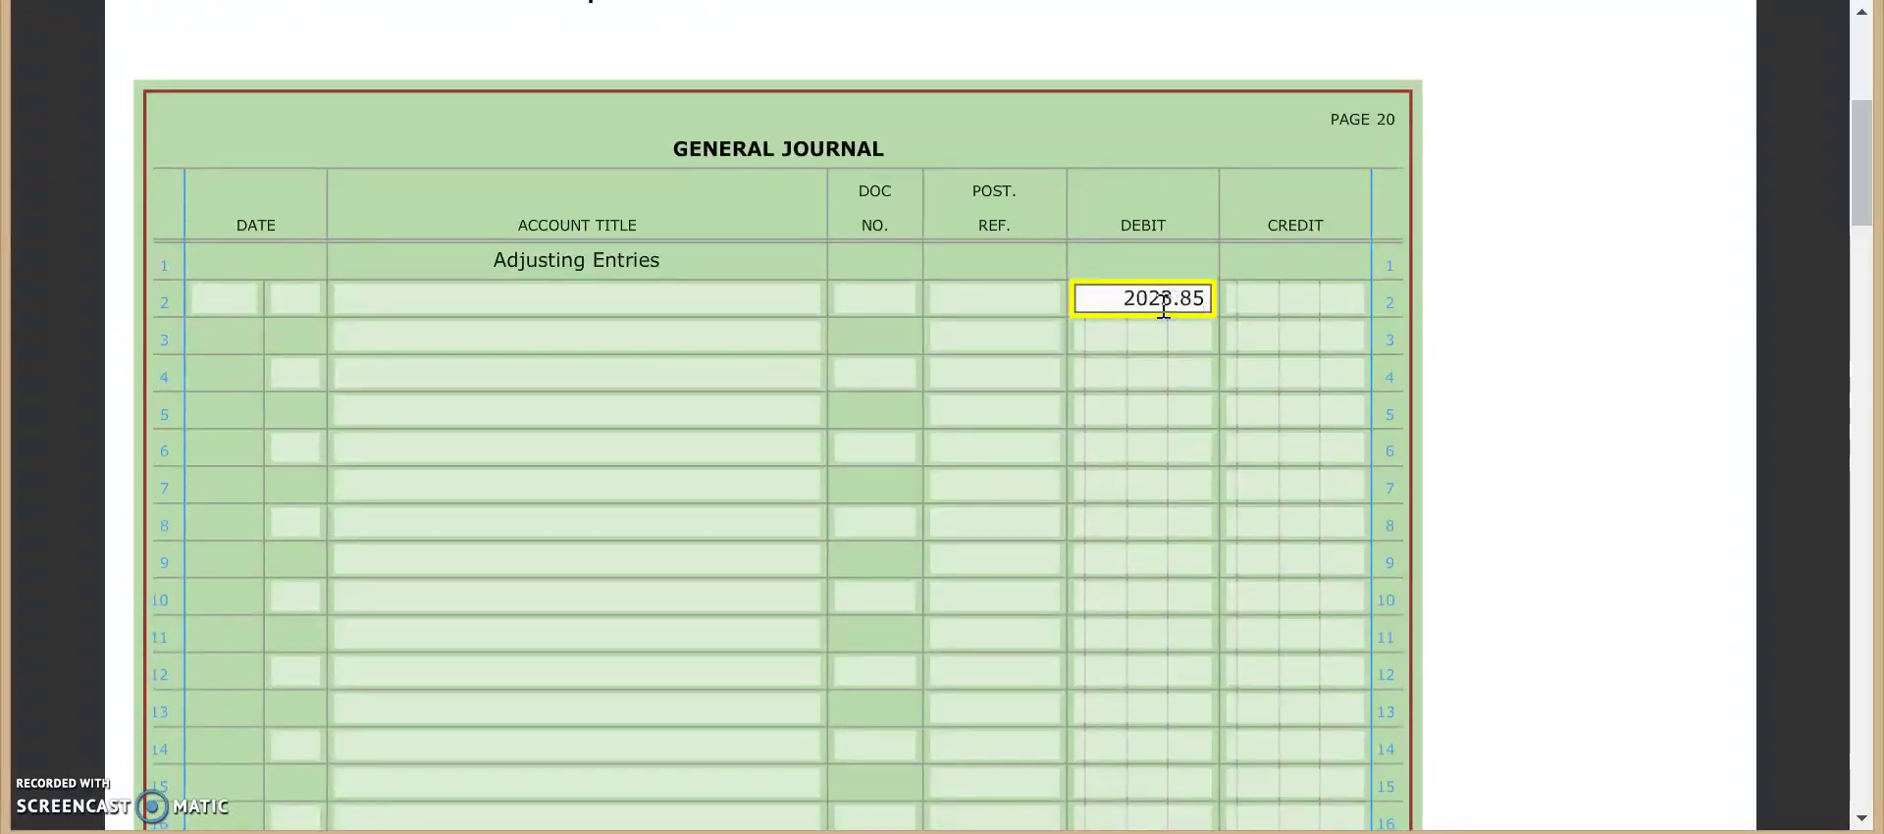
left_click(1266, 339)
type("2023.85")
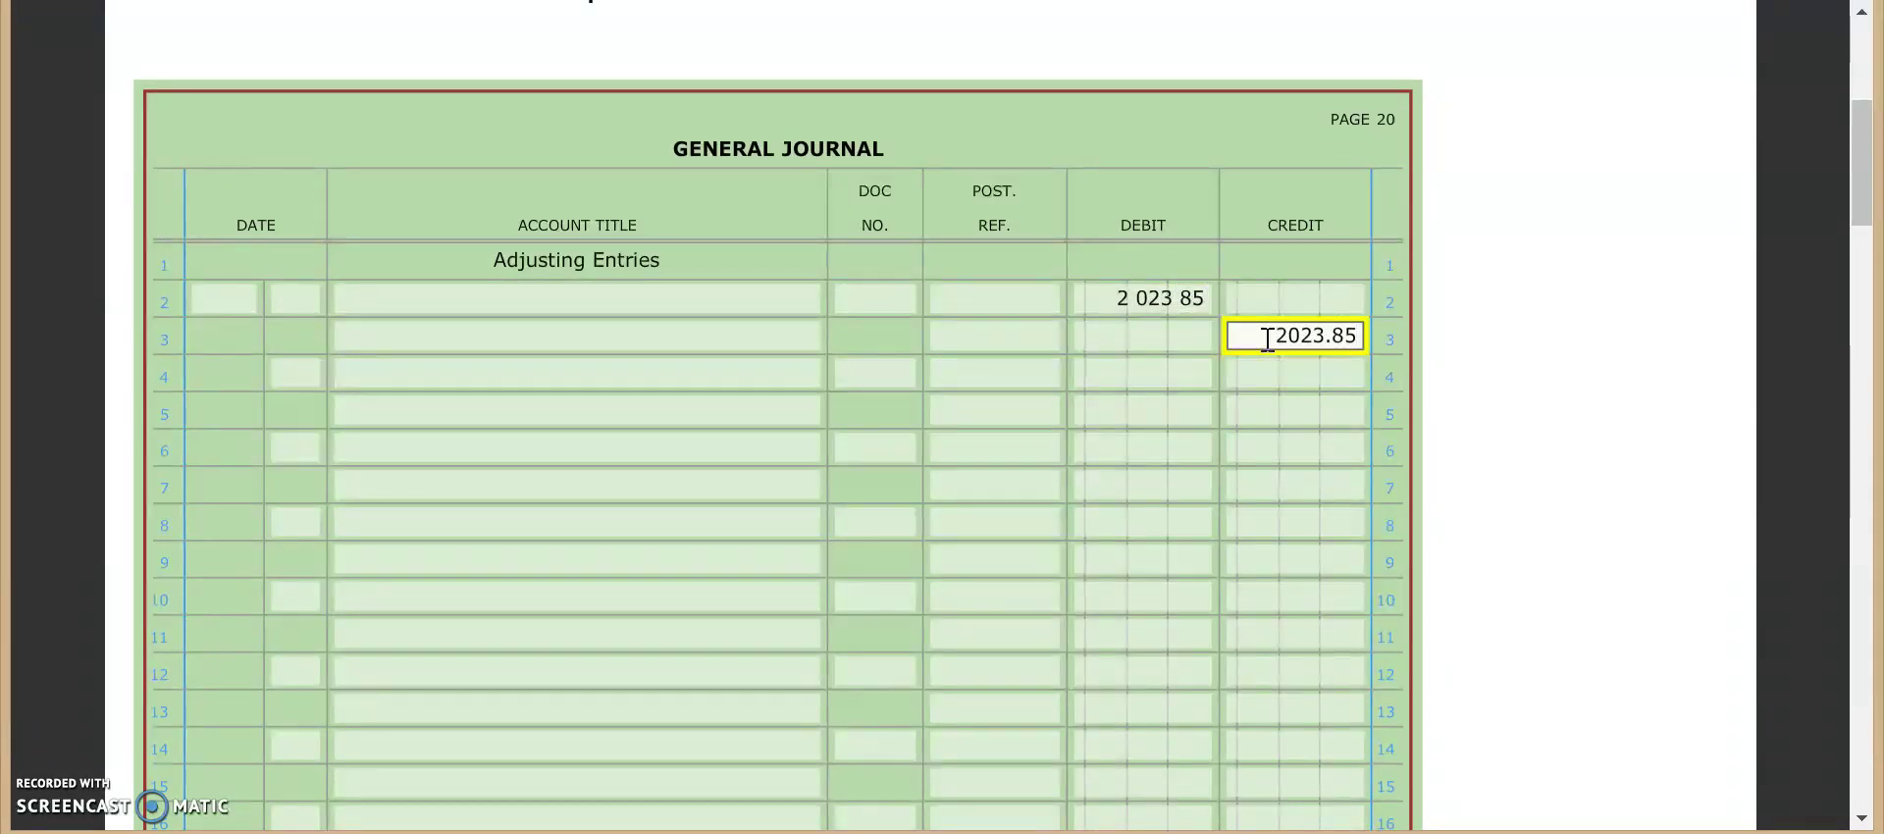
Step: Date the entry Dec 31 and title it Uncollectible Accounts Expense / Allowance for Uncollectible Accounts
left_click(244, 297)
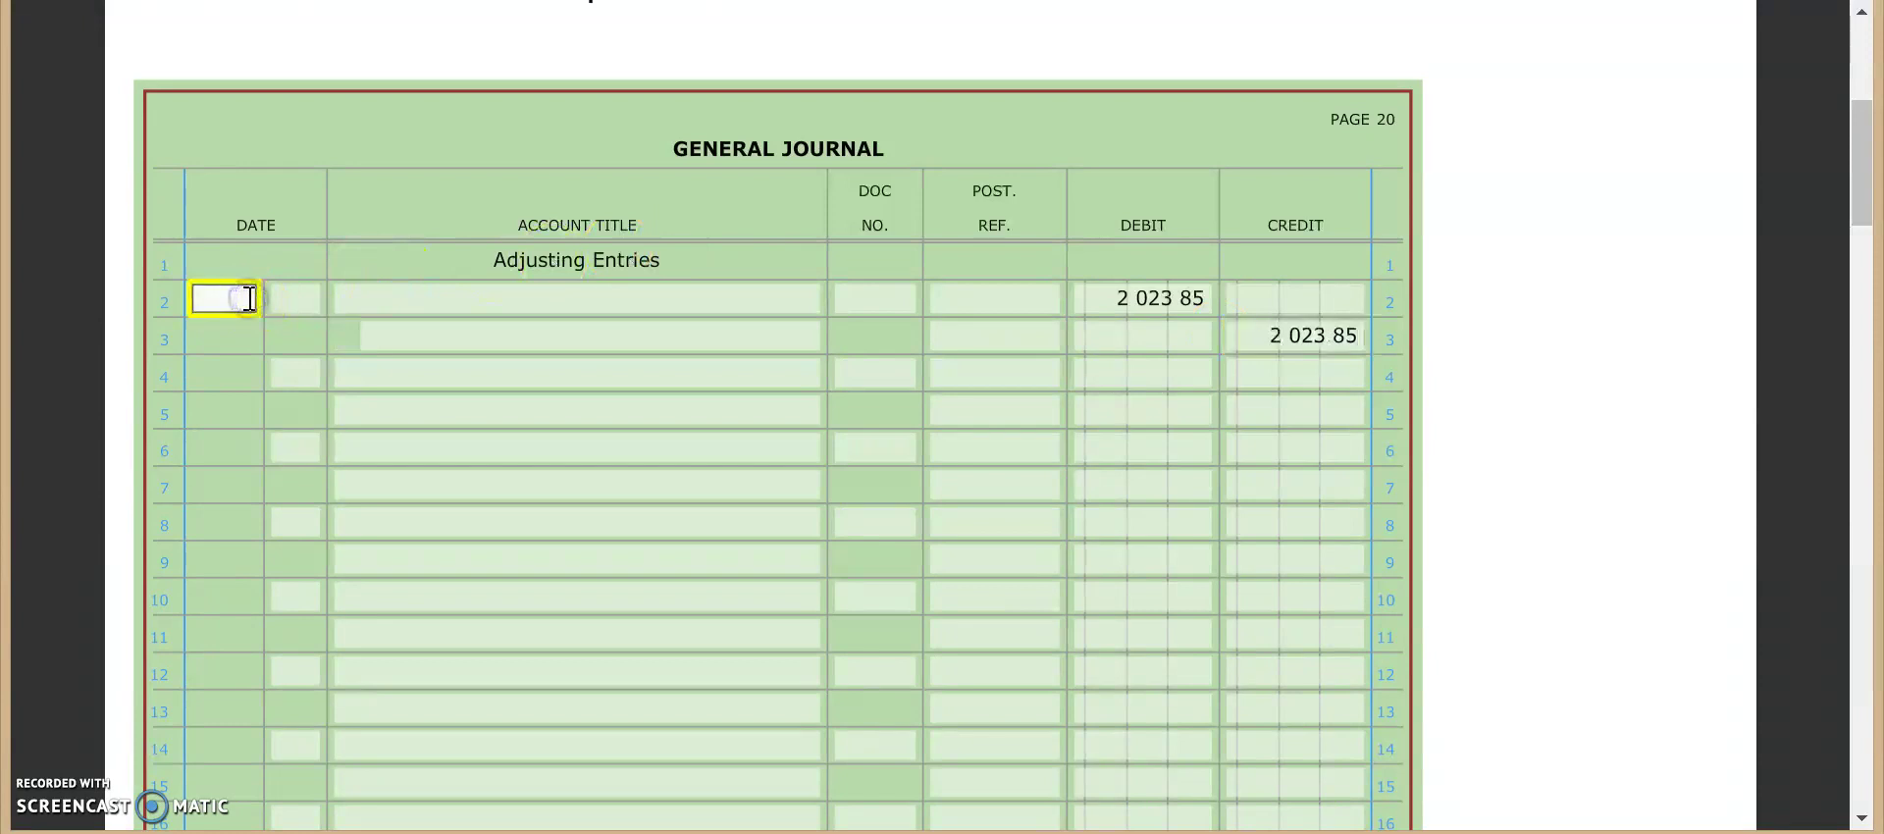
type("Dec")
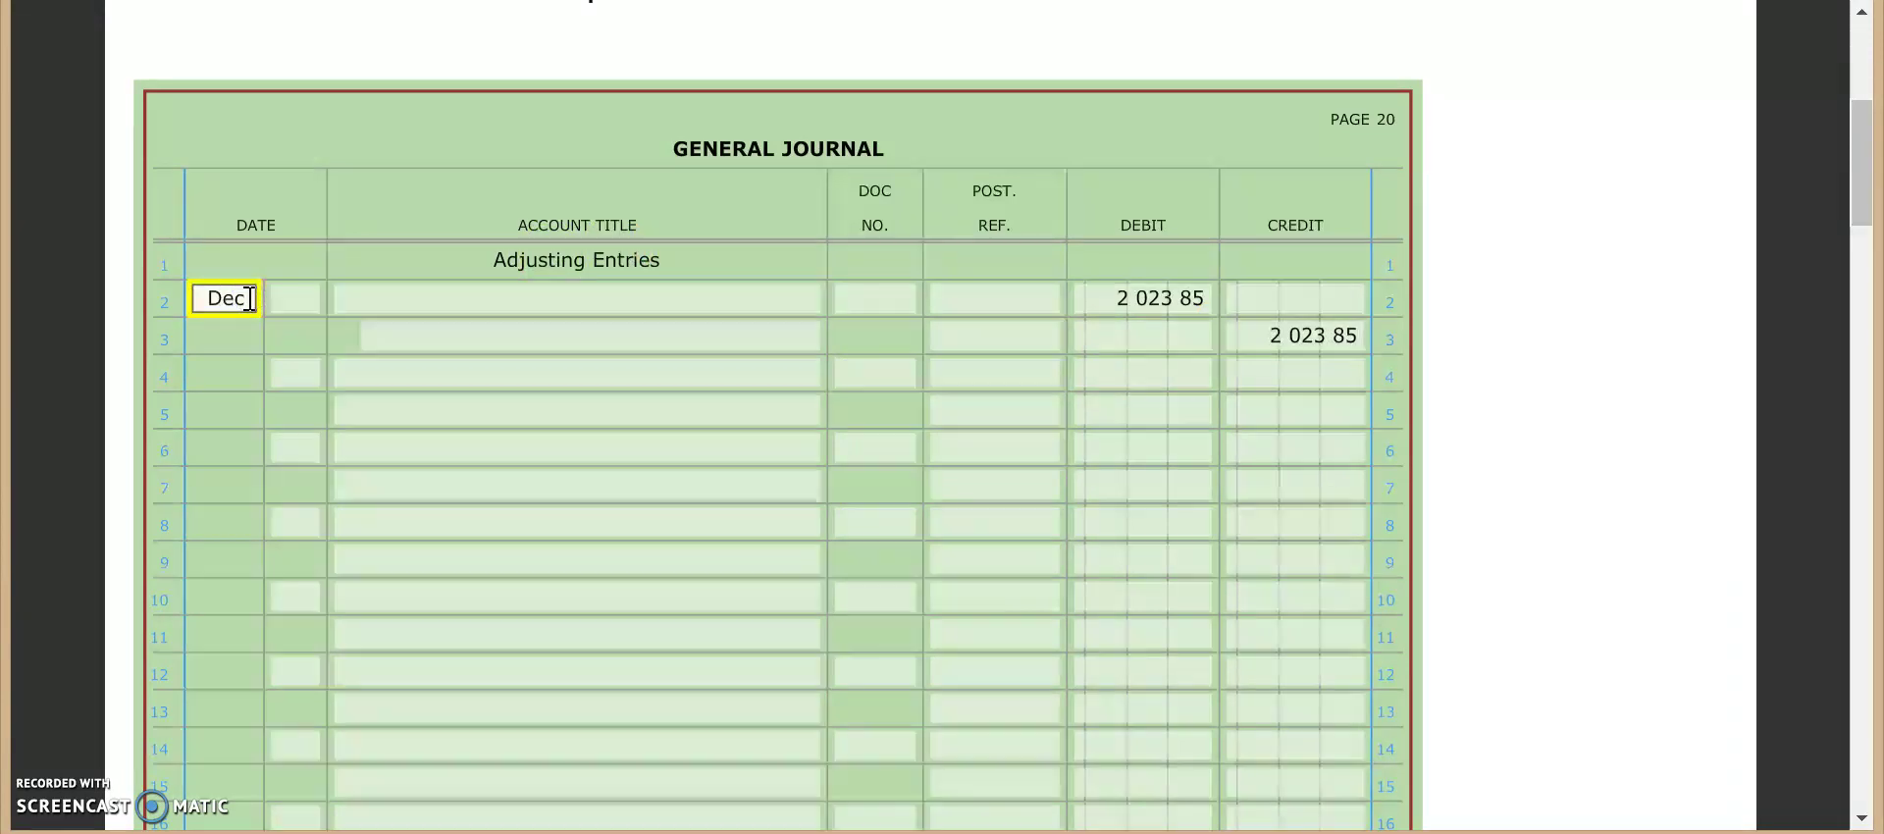
key("Tab")
type("31")
key("Tab")
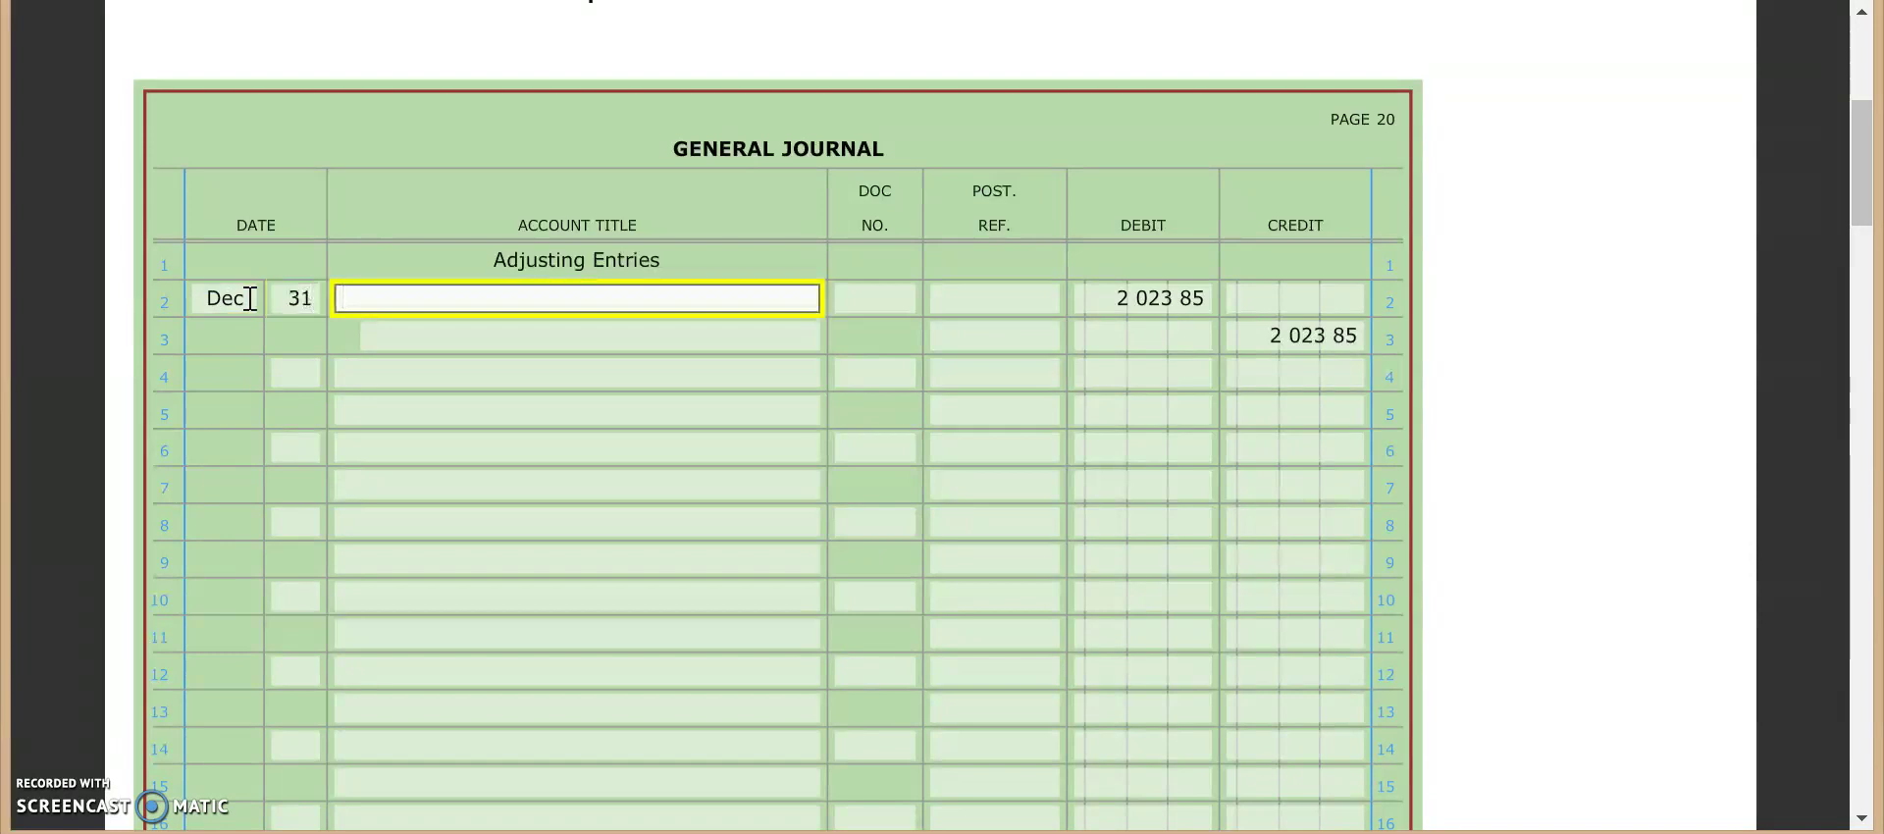
type("U")
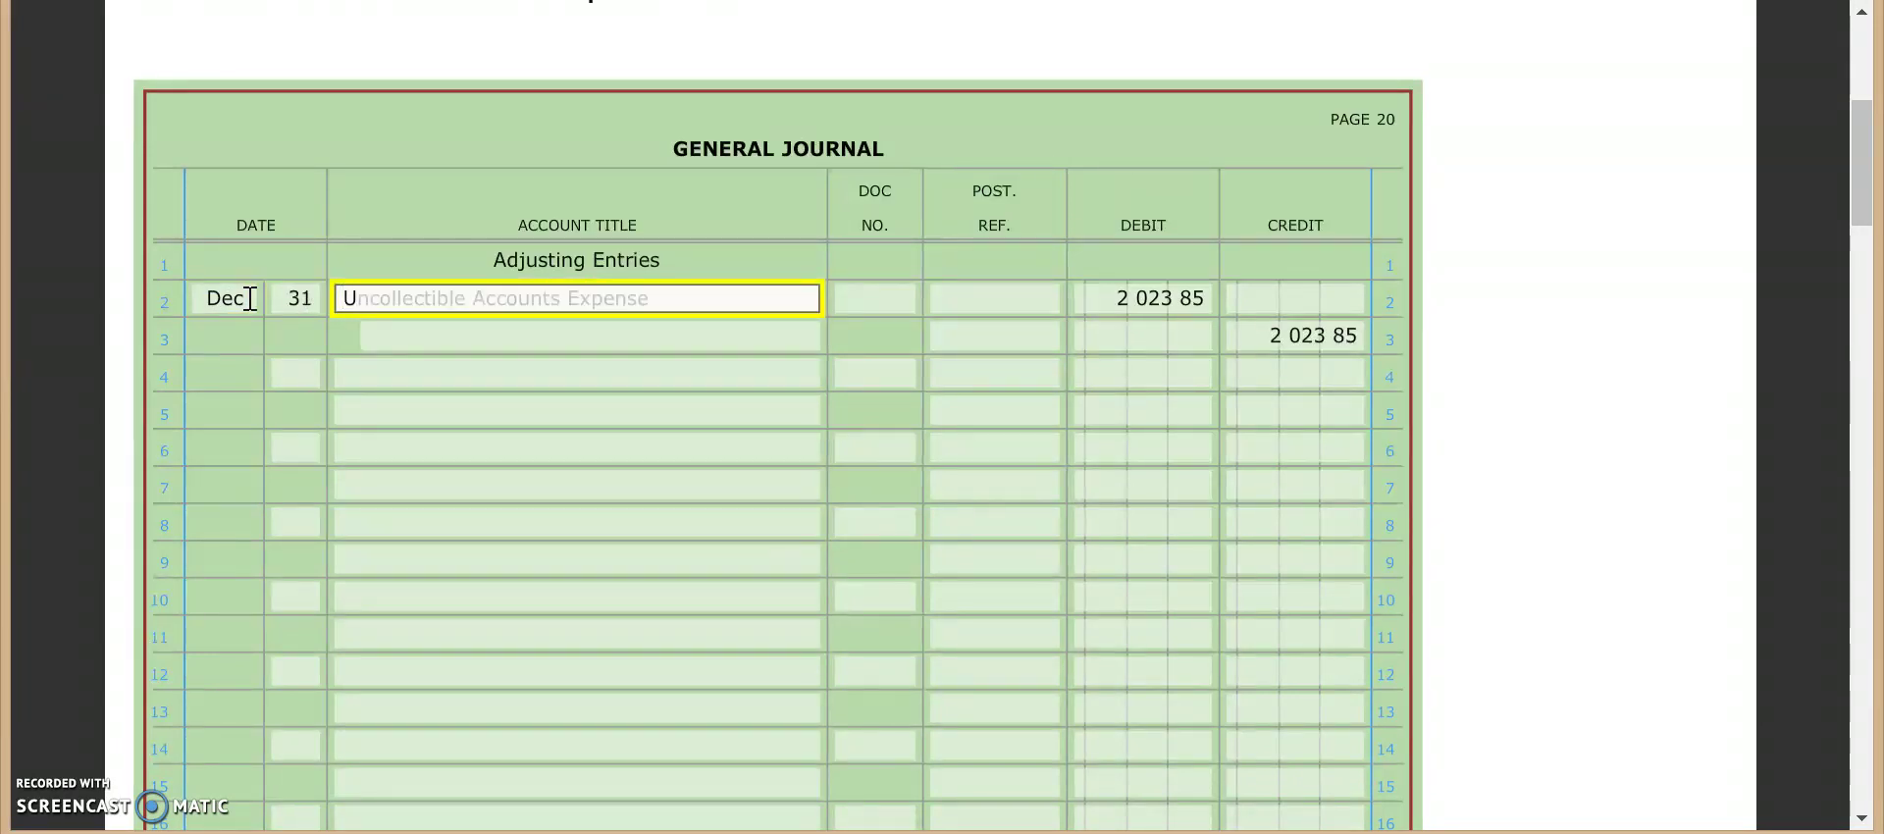
type("ncollec")
key("Tab")
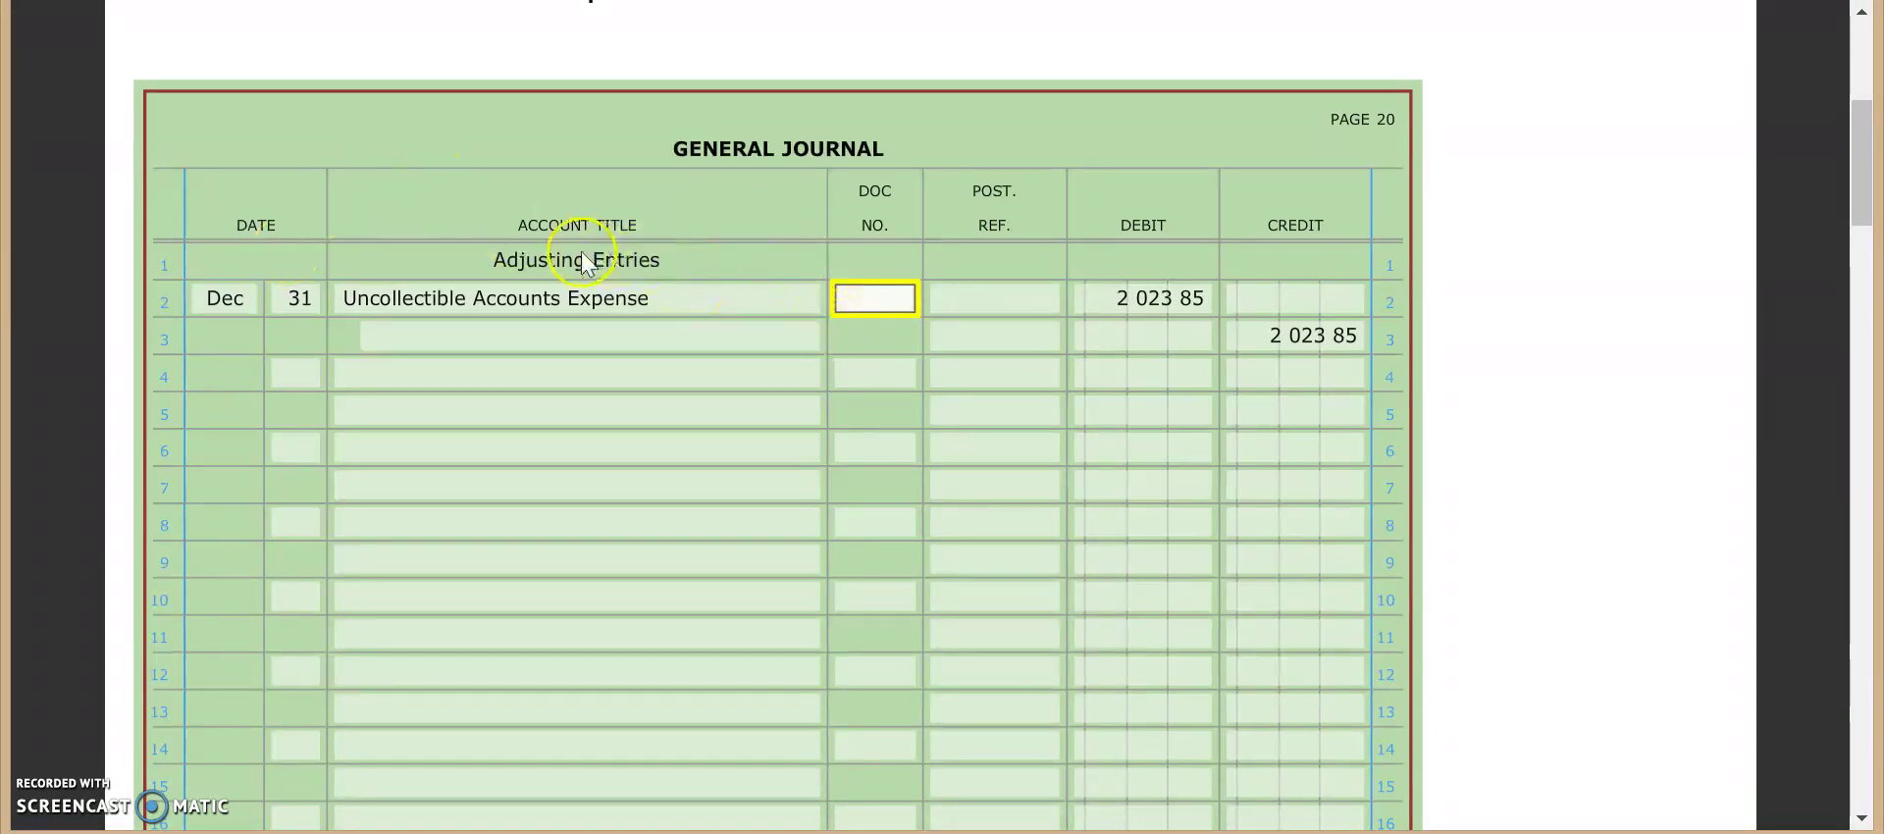
left_click(531, 337)
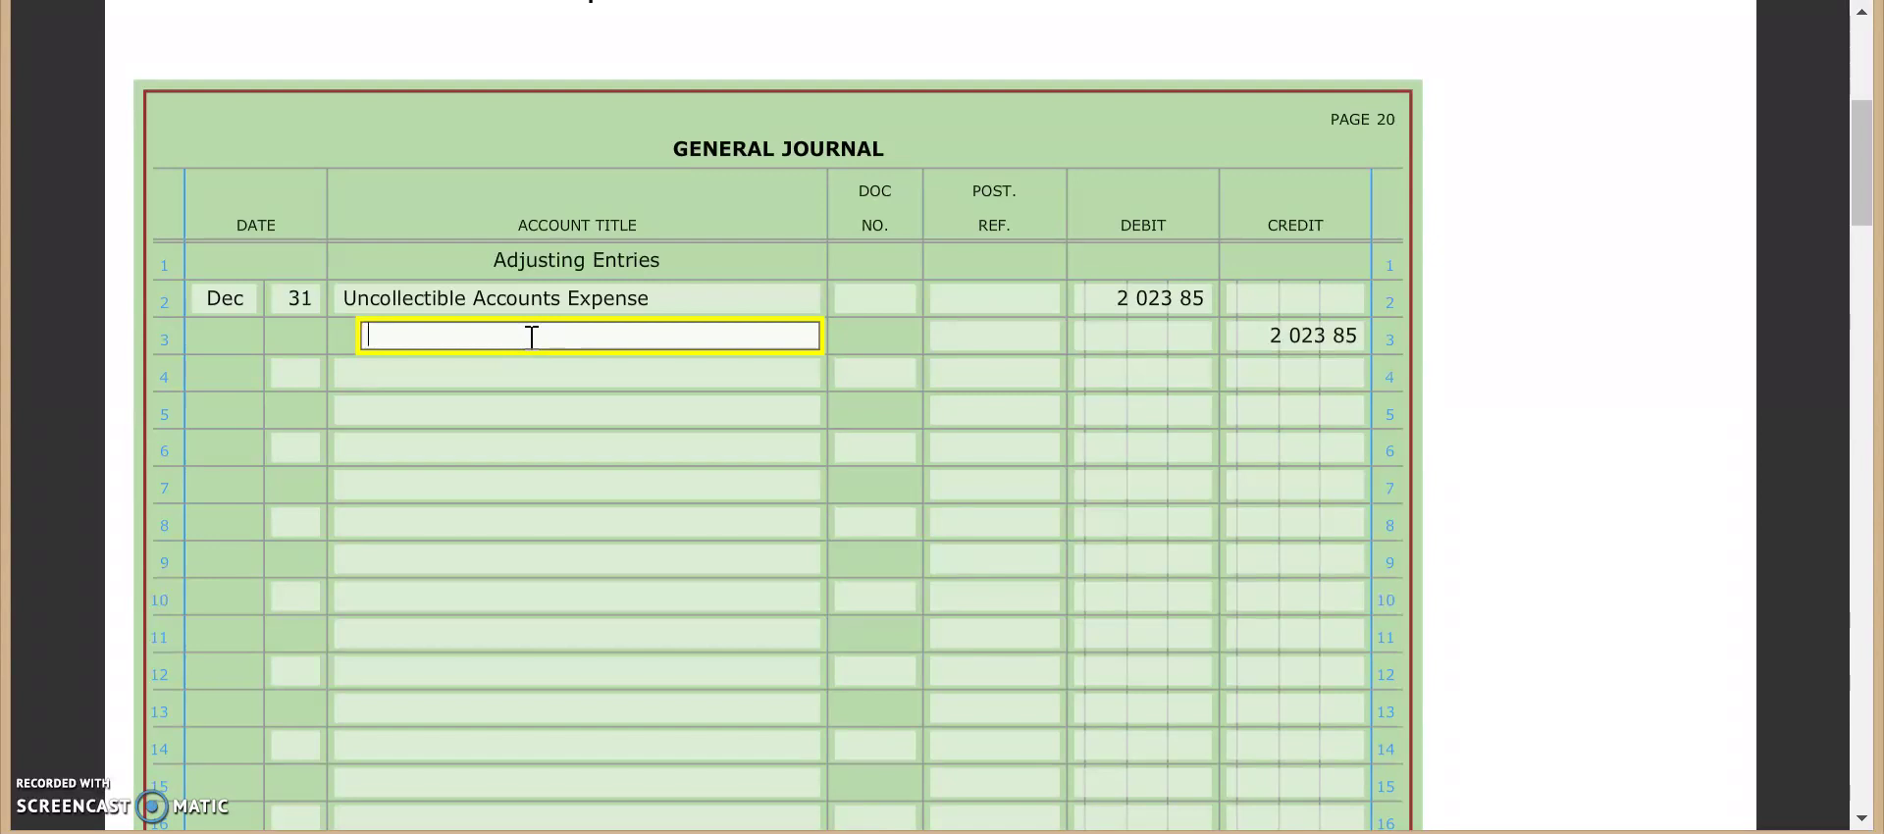
type("Allowa")
key("Tab")
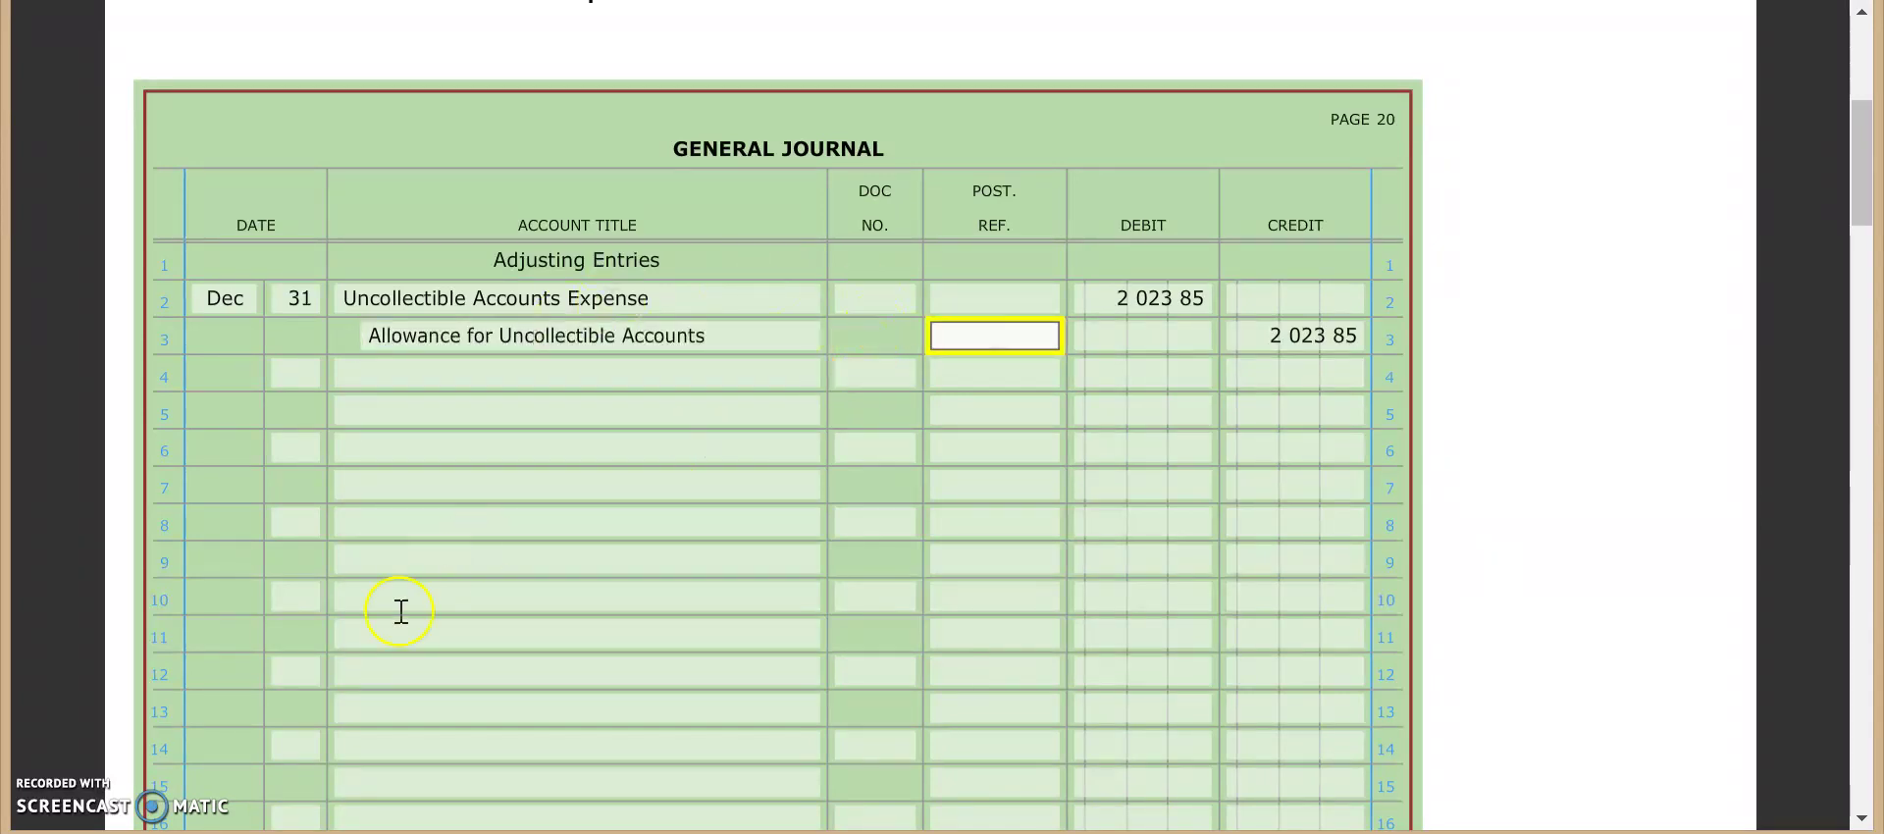
left_click(373, 832)
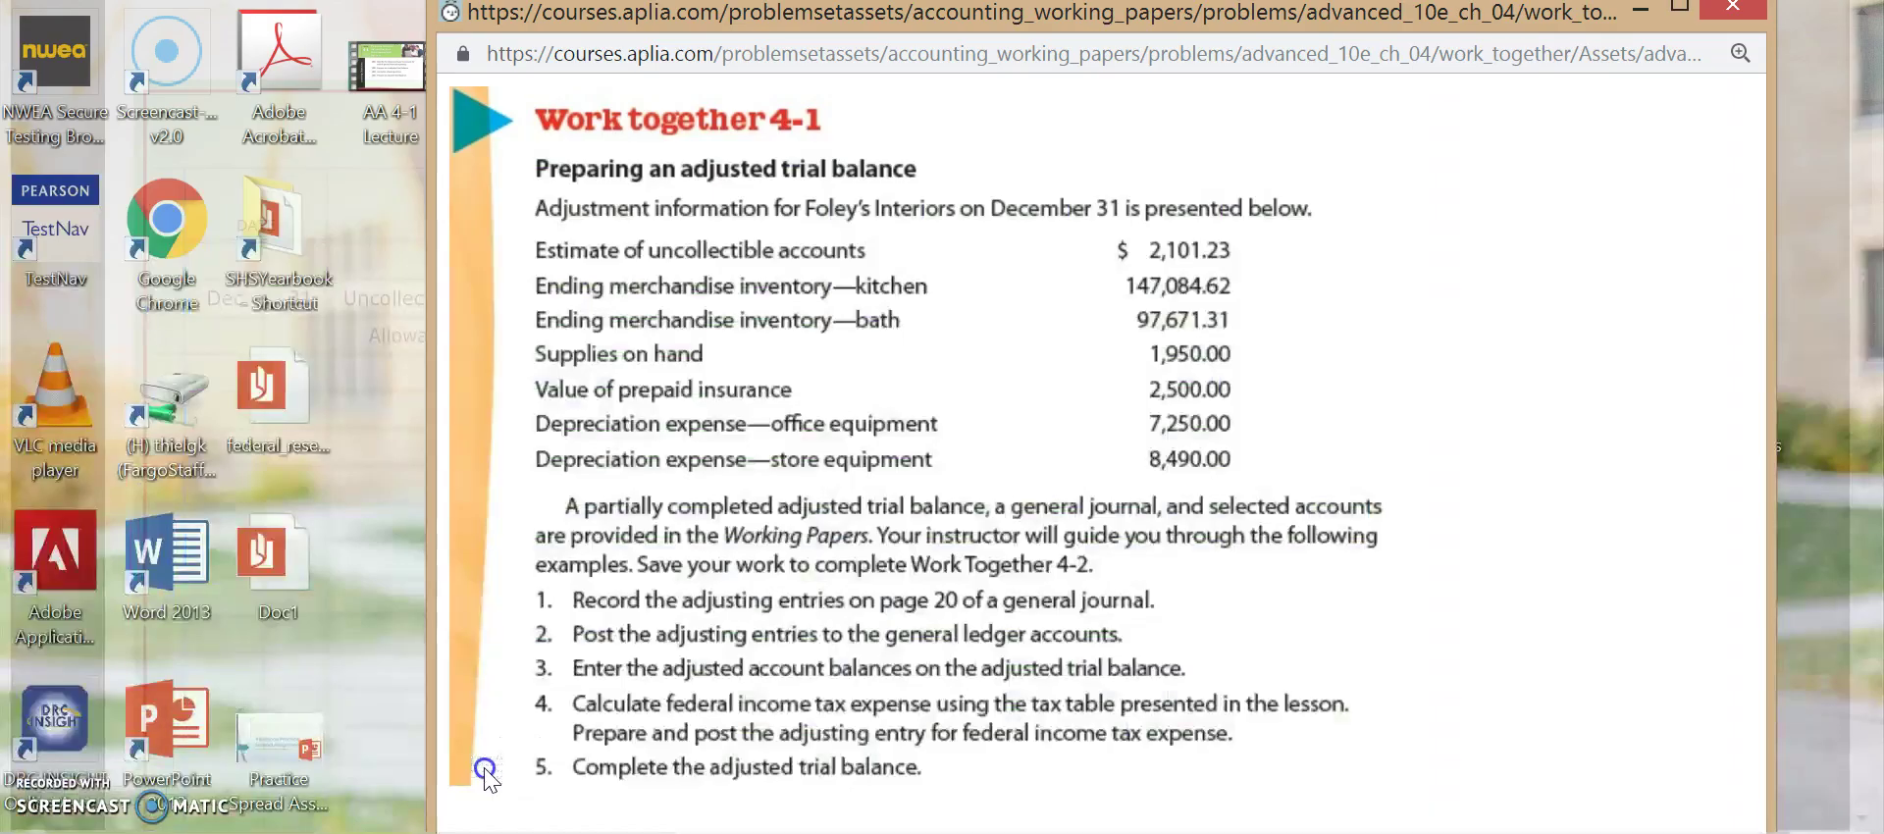
left_click(506, 727)
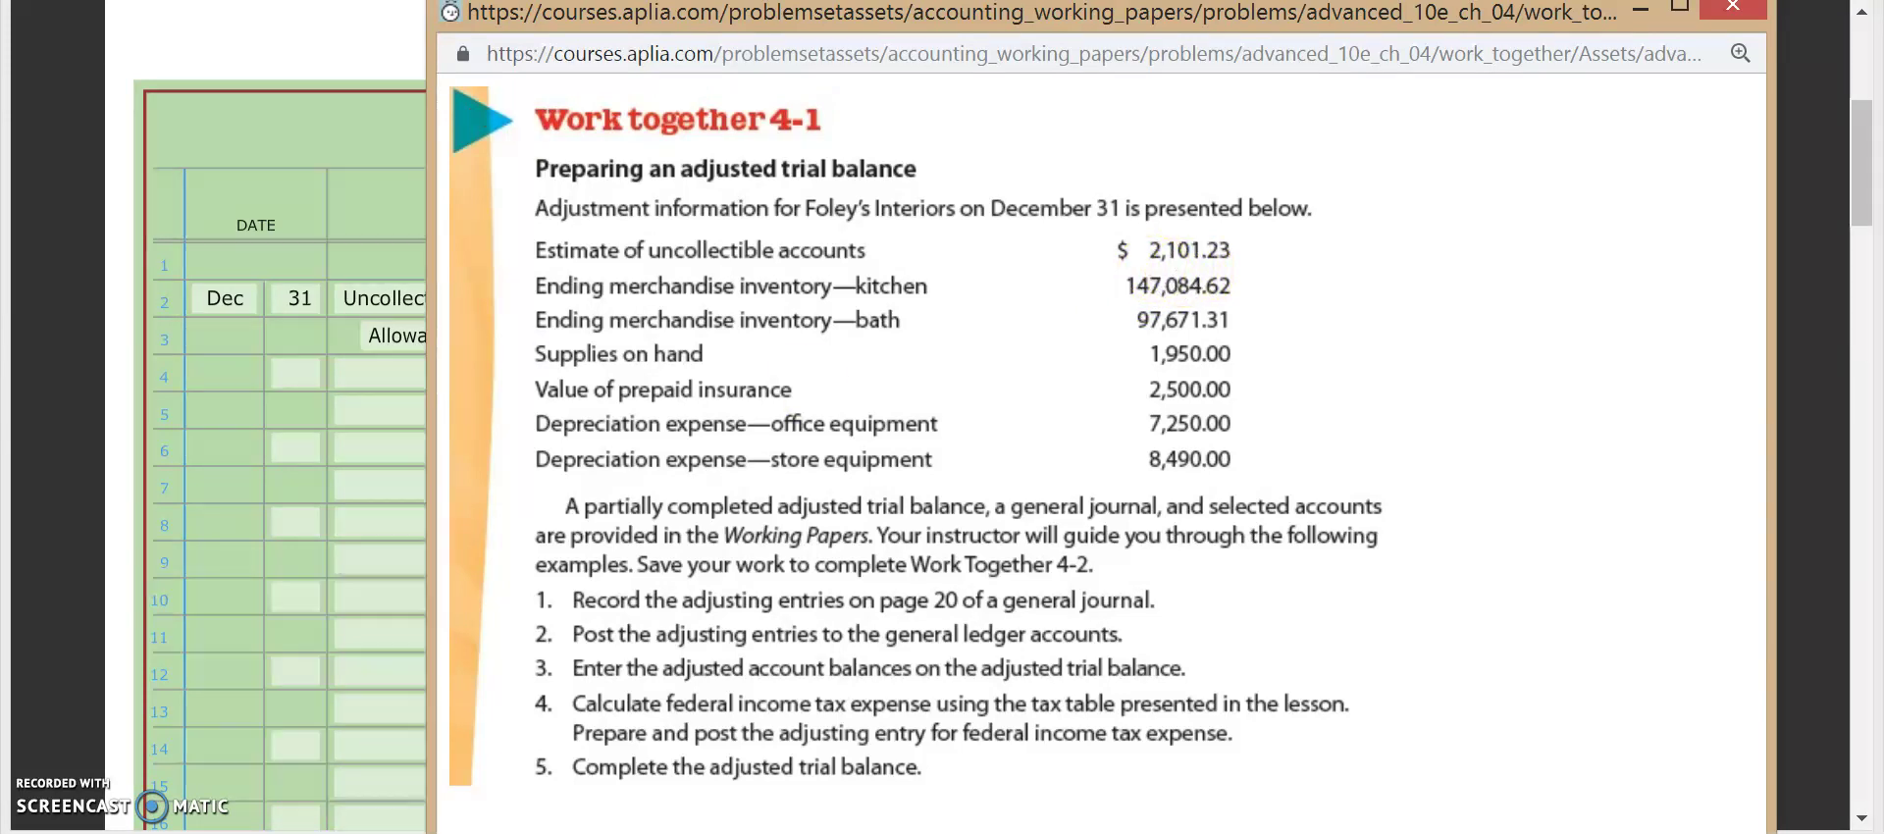
Step: Review the journal and ledger, then bring the Work Together 4-1 instructions forward for reference
left_click(88, 724)
scroll(483, 472, "down", 13)
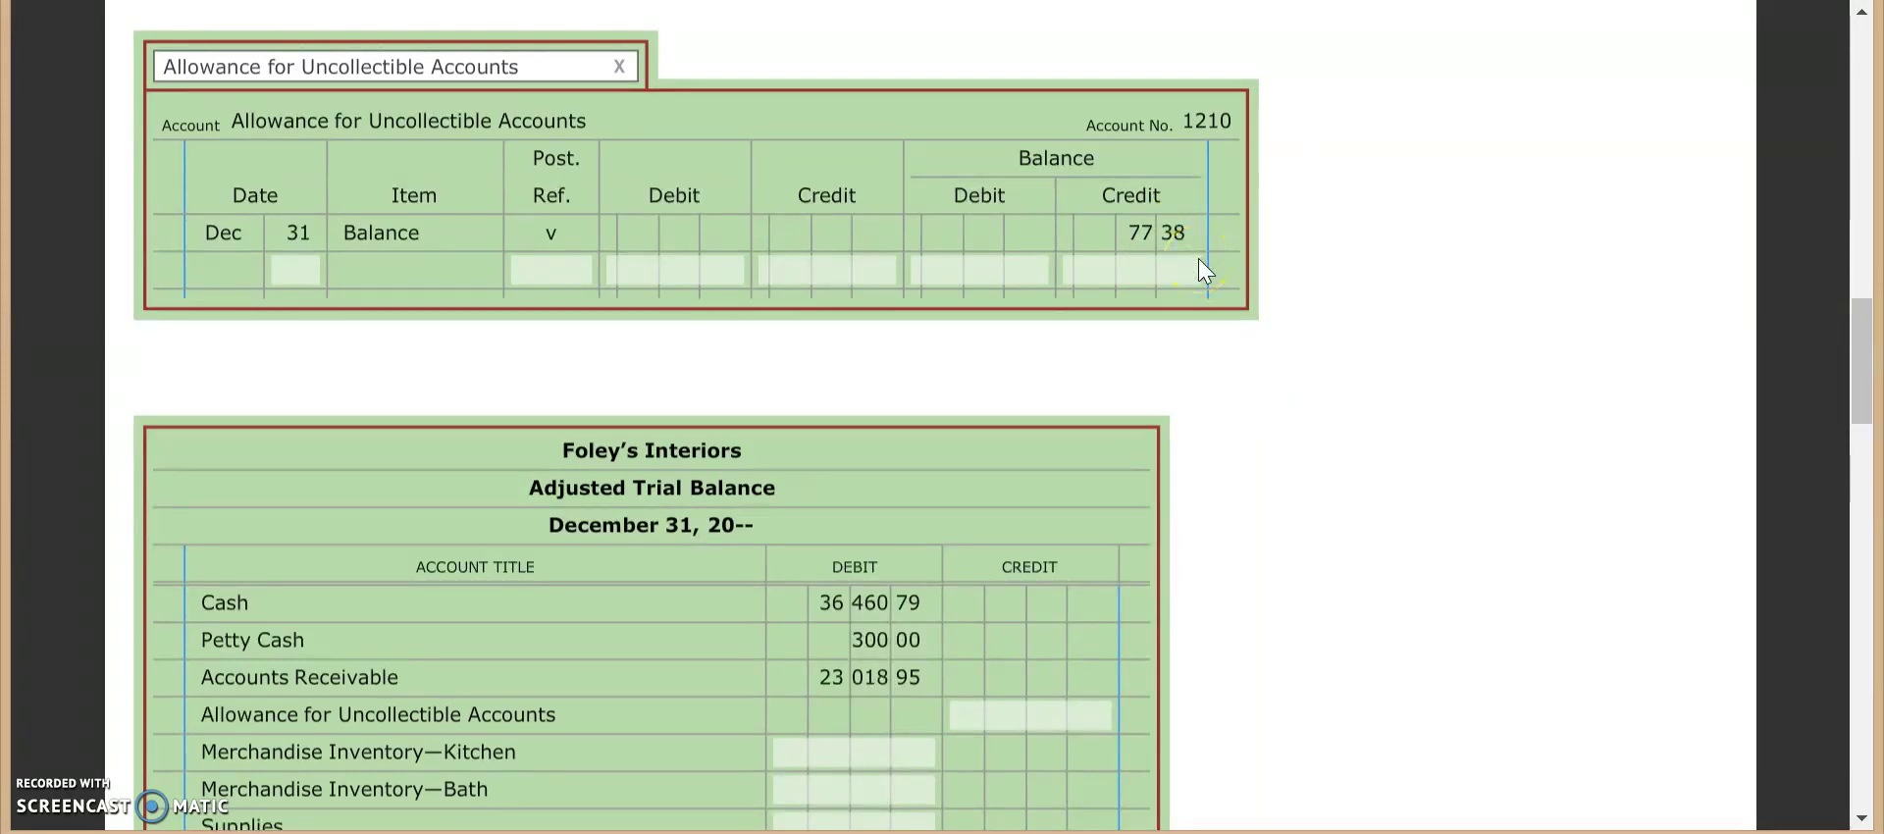
scroll(1198, 257, "up", 7)
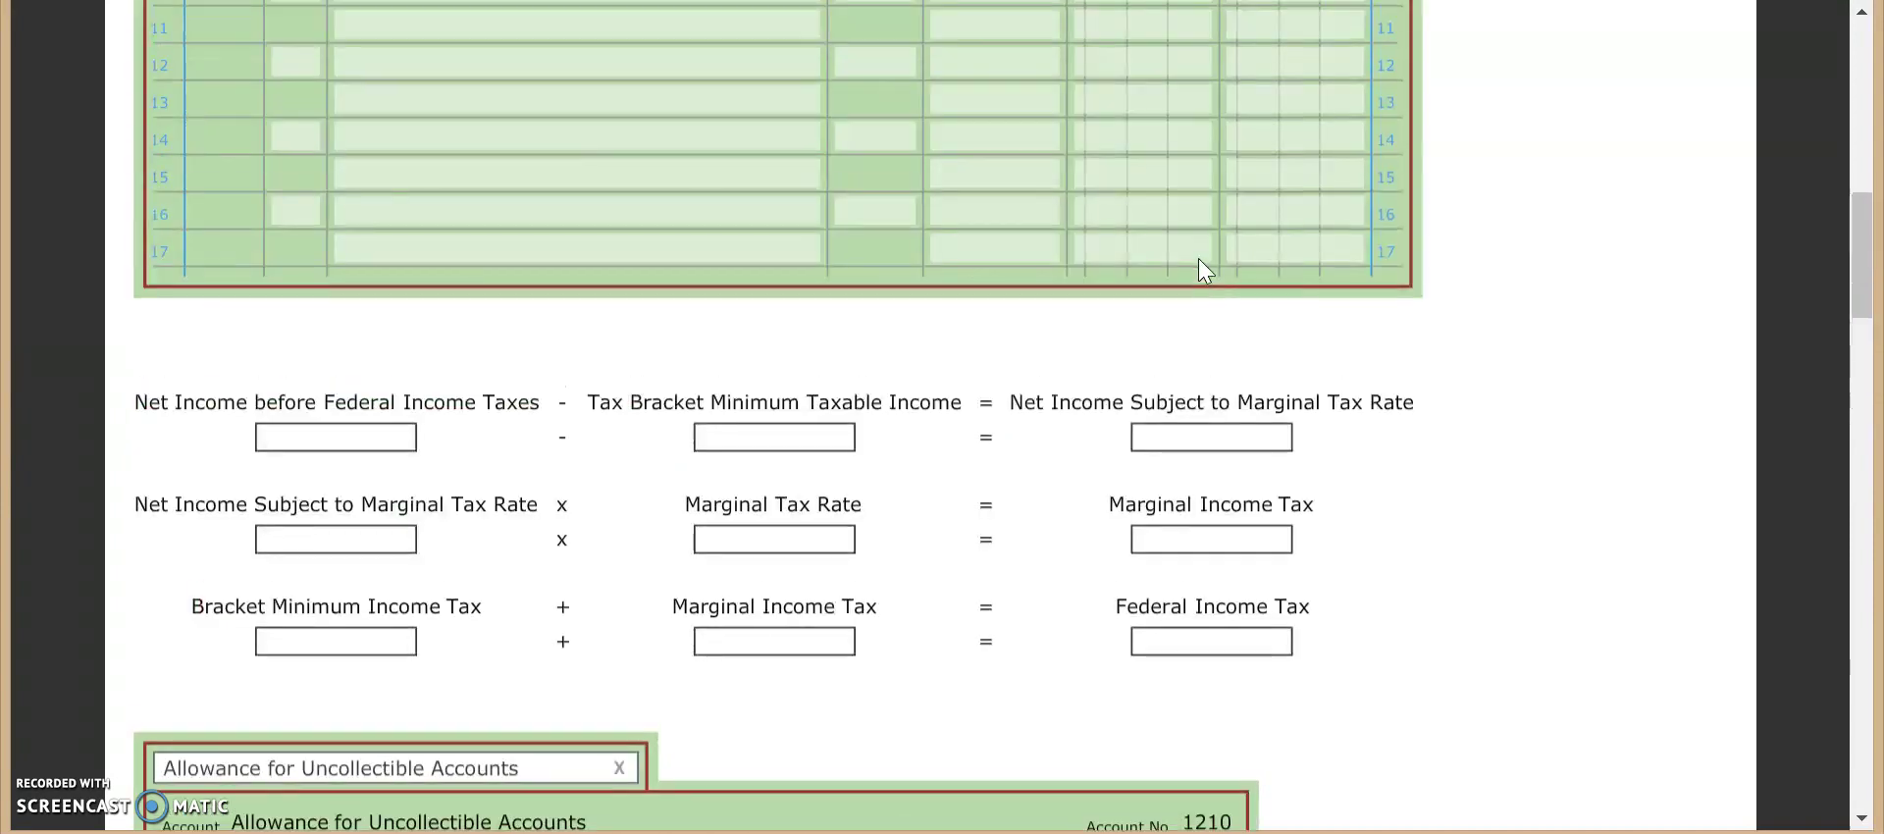
scroll(1198, 257, "up", 6)
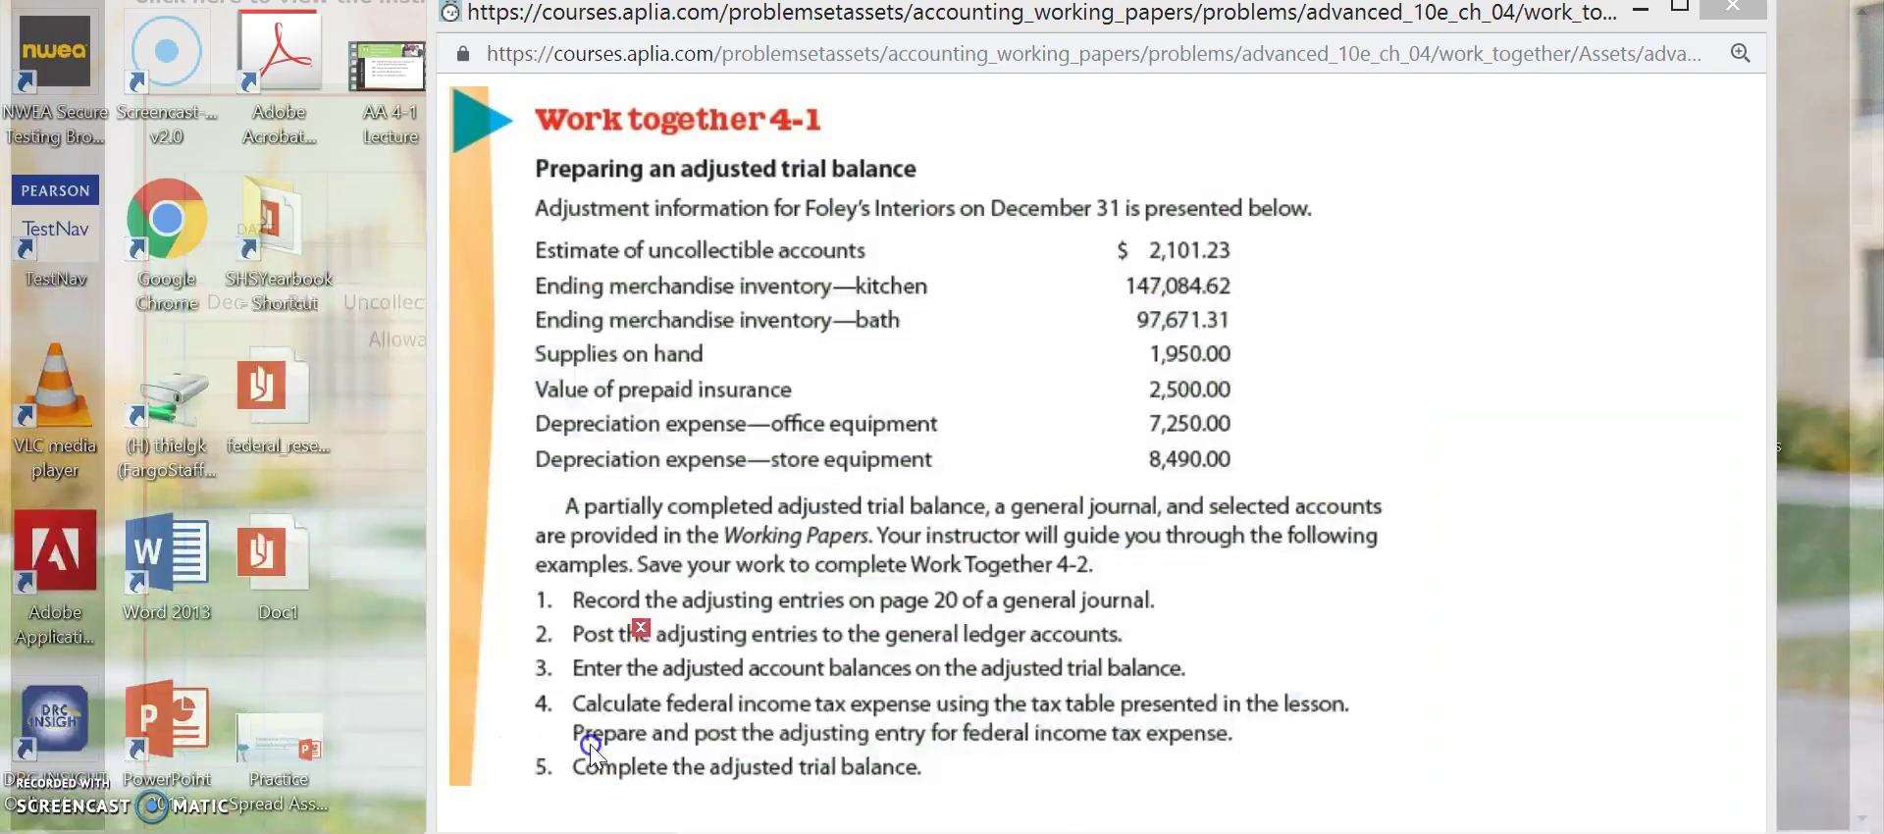
left_click(589, 747)
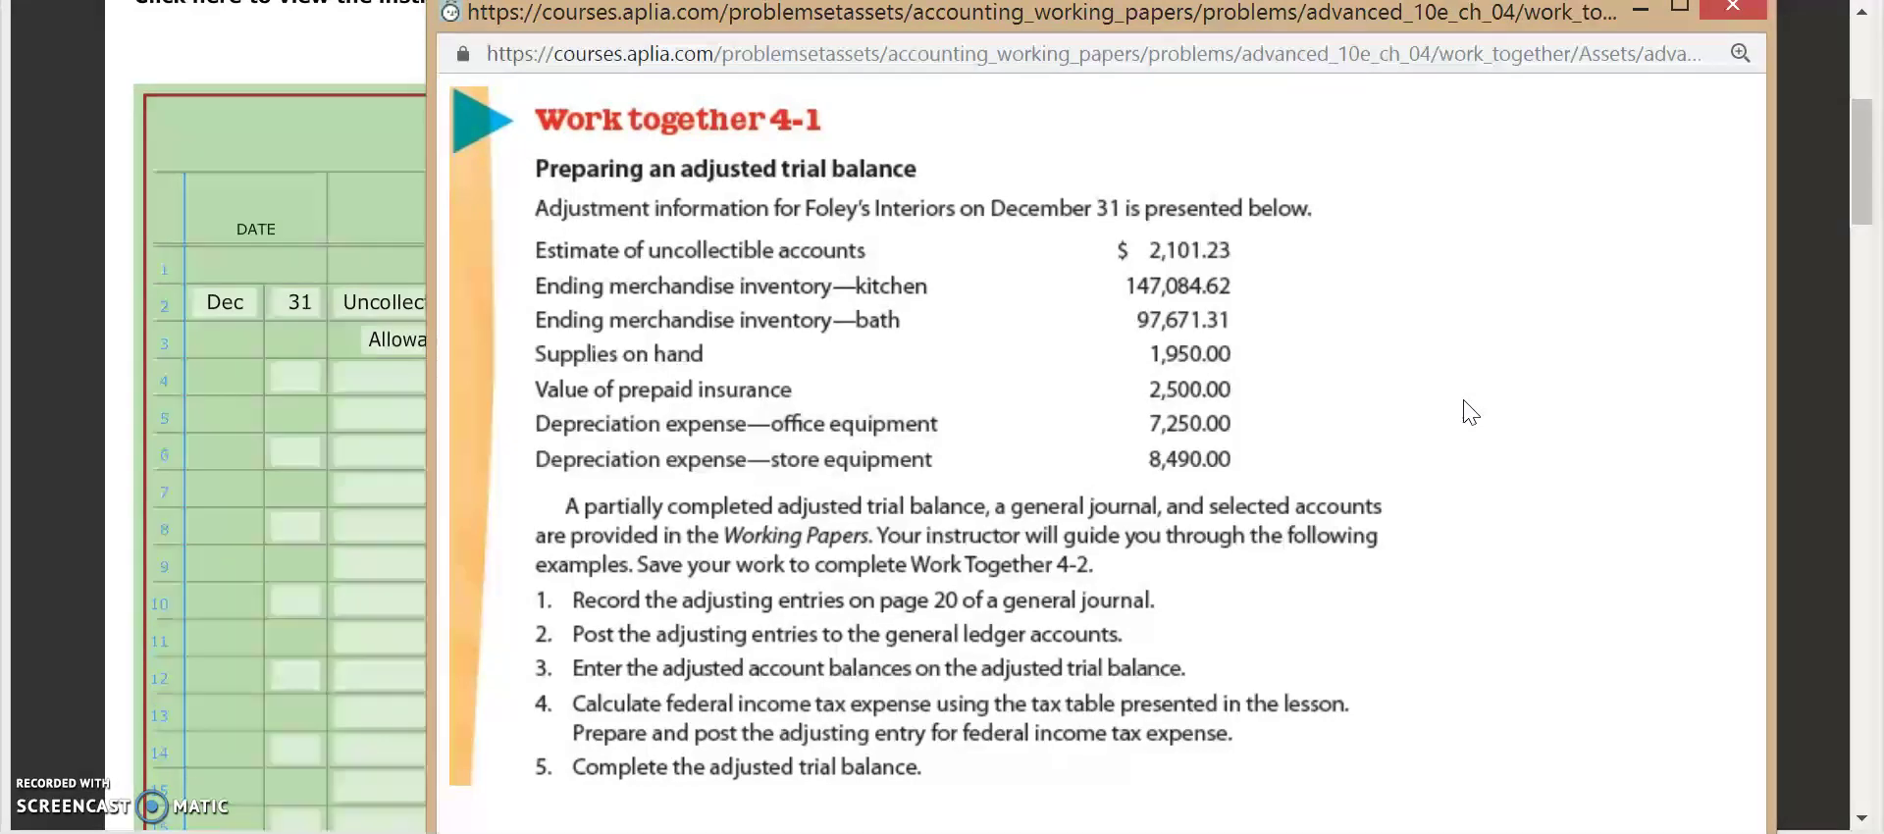
Step: Display the Merchandise Inventory—Kitchen ledger (No. 1305) showing its 140,890.00 debit balance
left_click(90, 278)
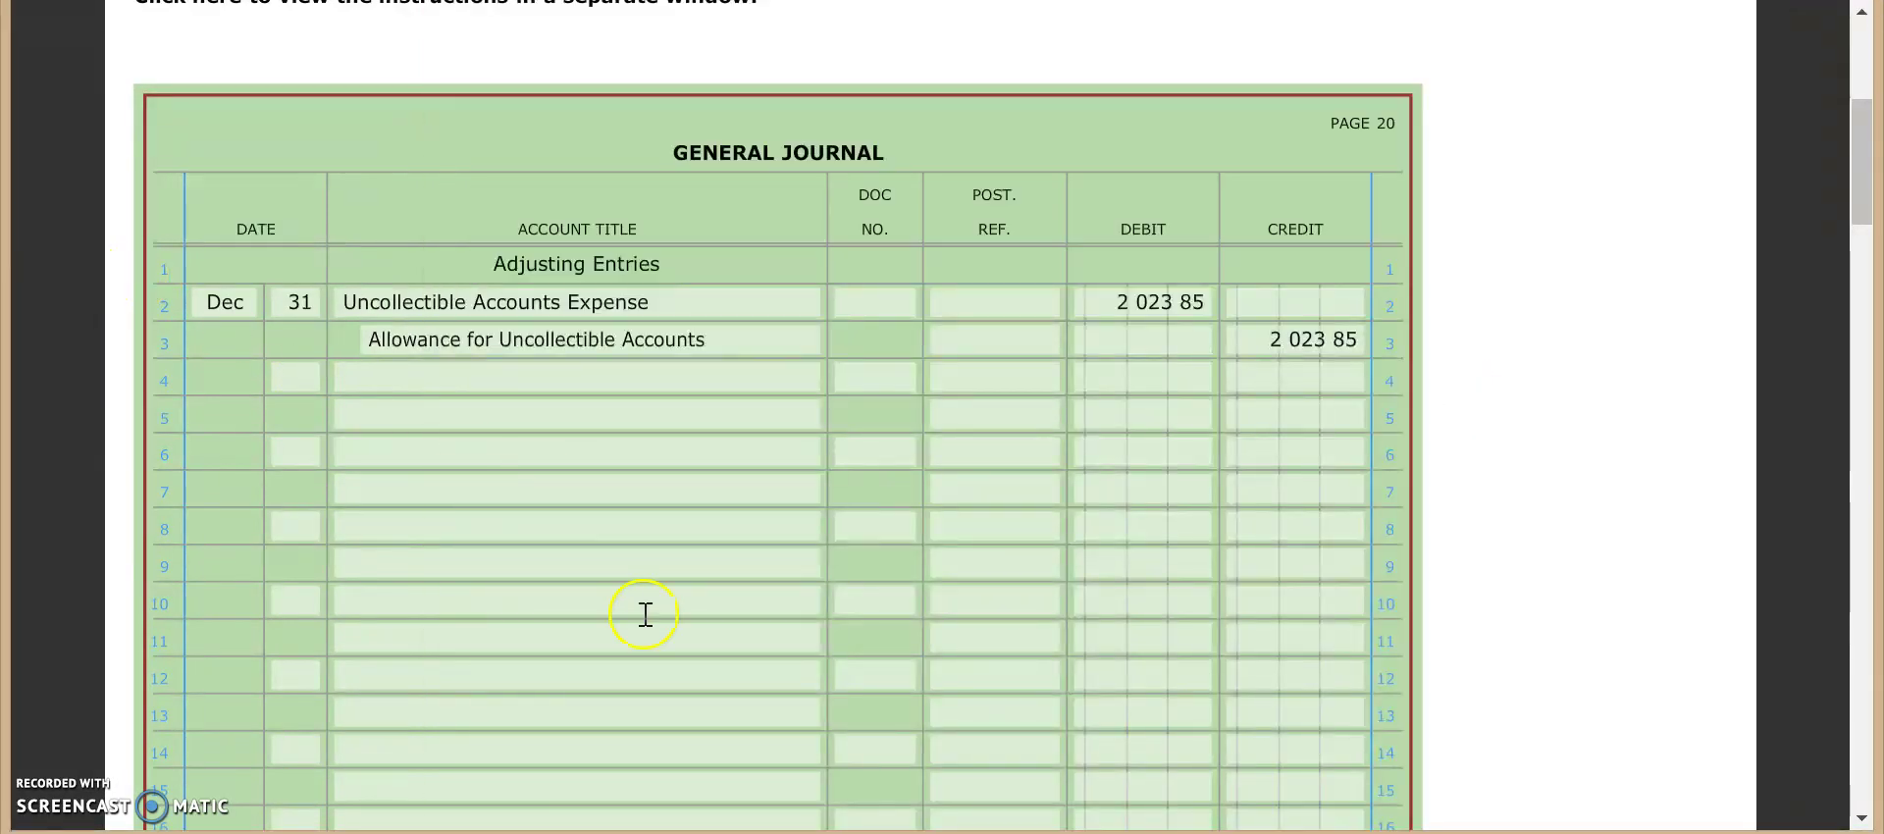
scroll(609, 599, "down", 8)
left_click(493, 542)
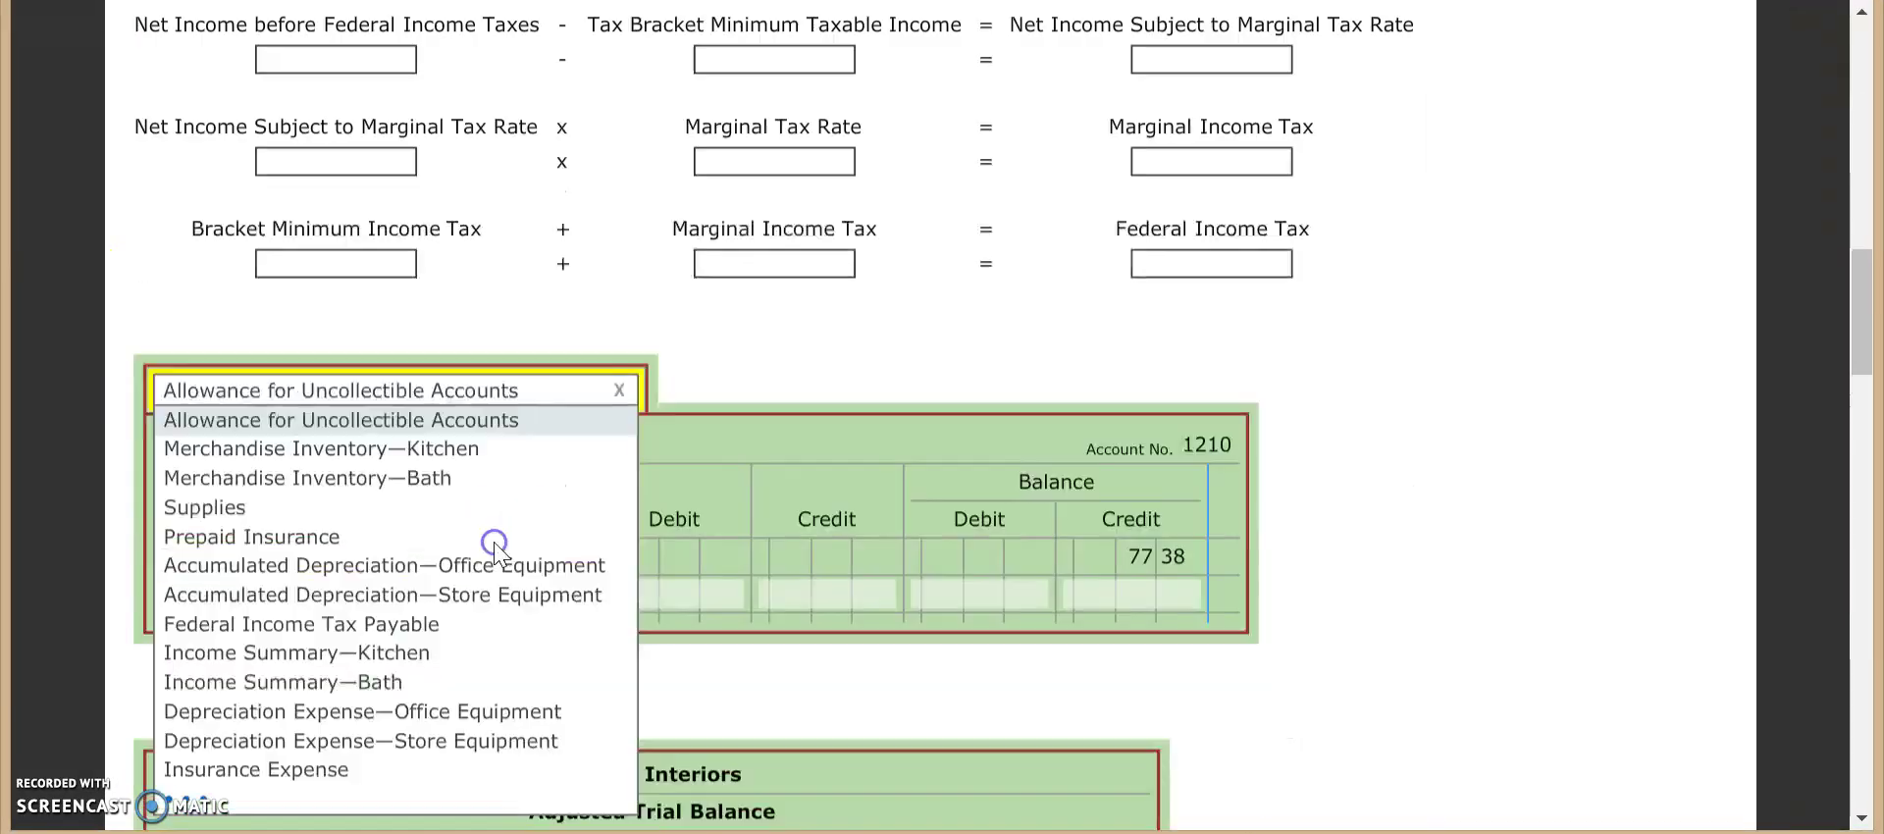
left_click(493, 542)
left_click(469, 387)
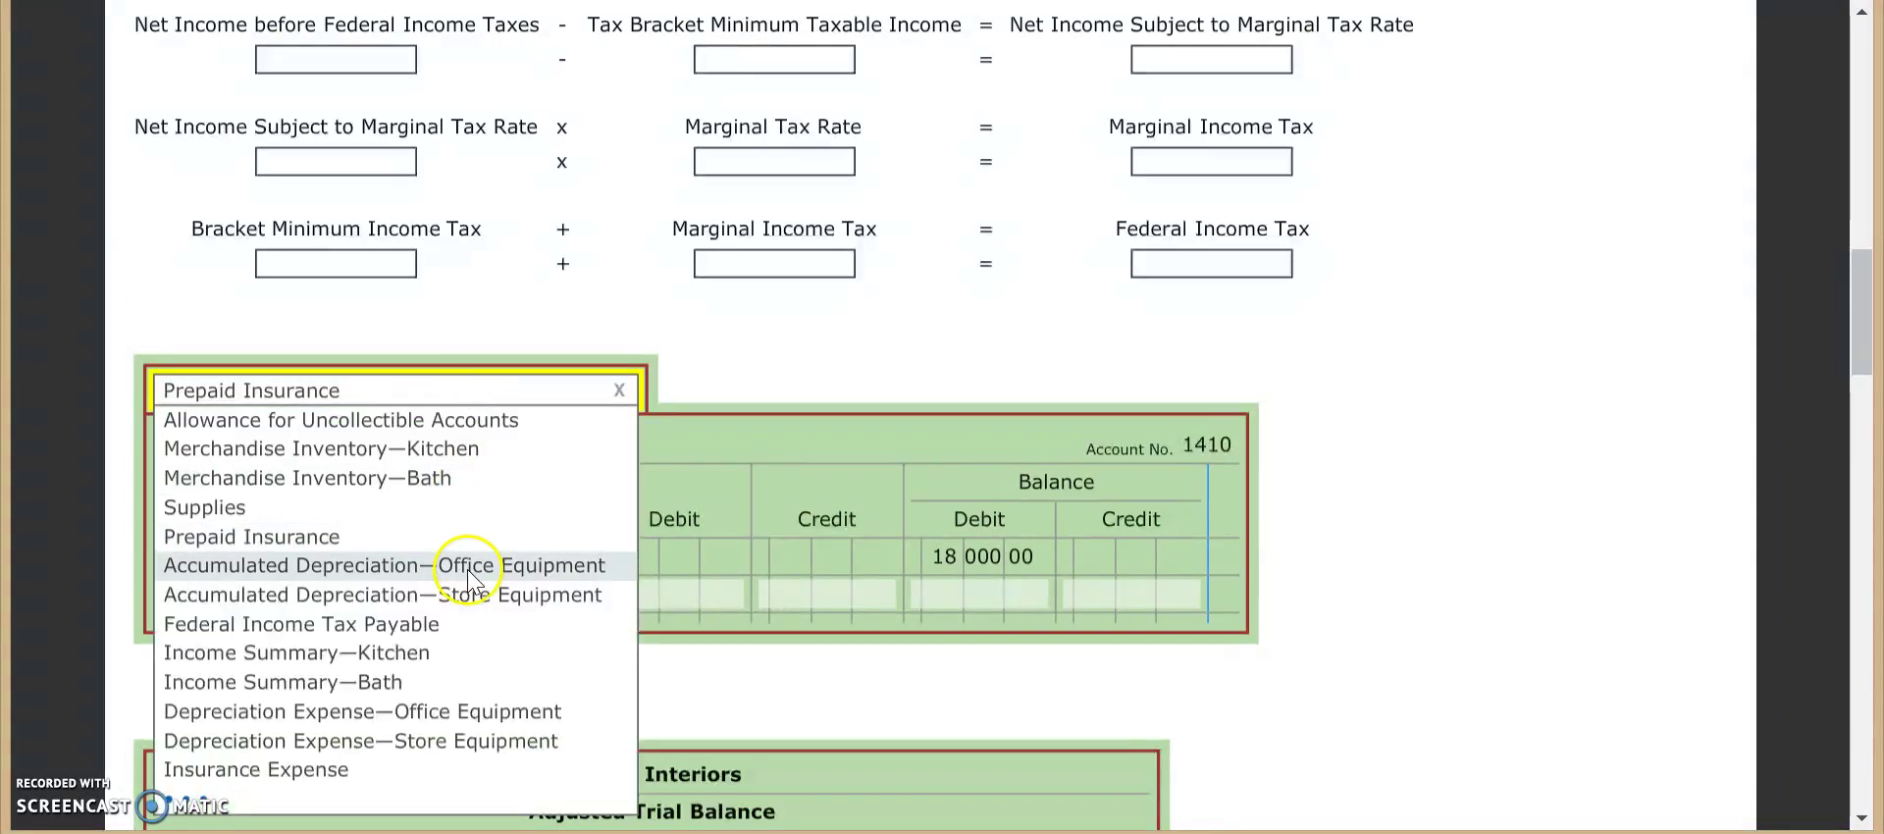
left_click(466, 449)
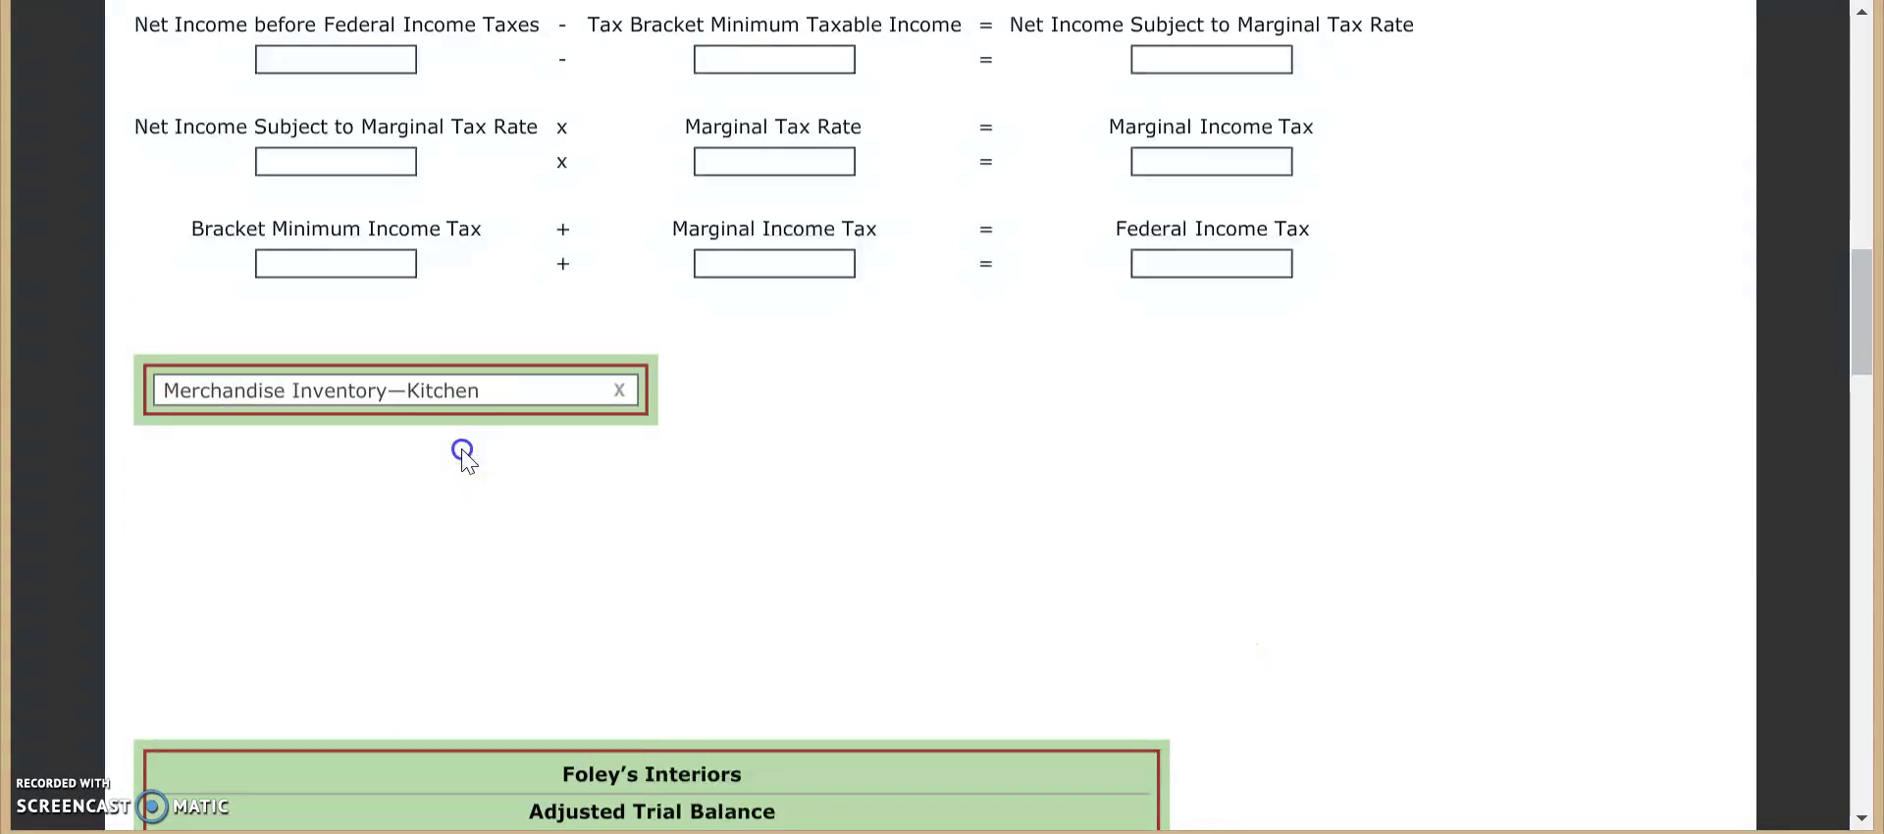
left_click(1034, 569)
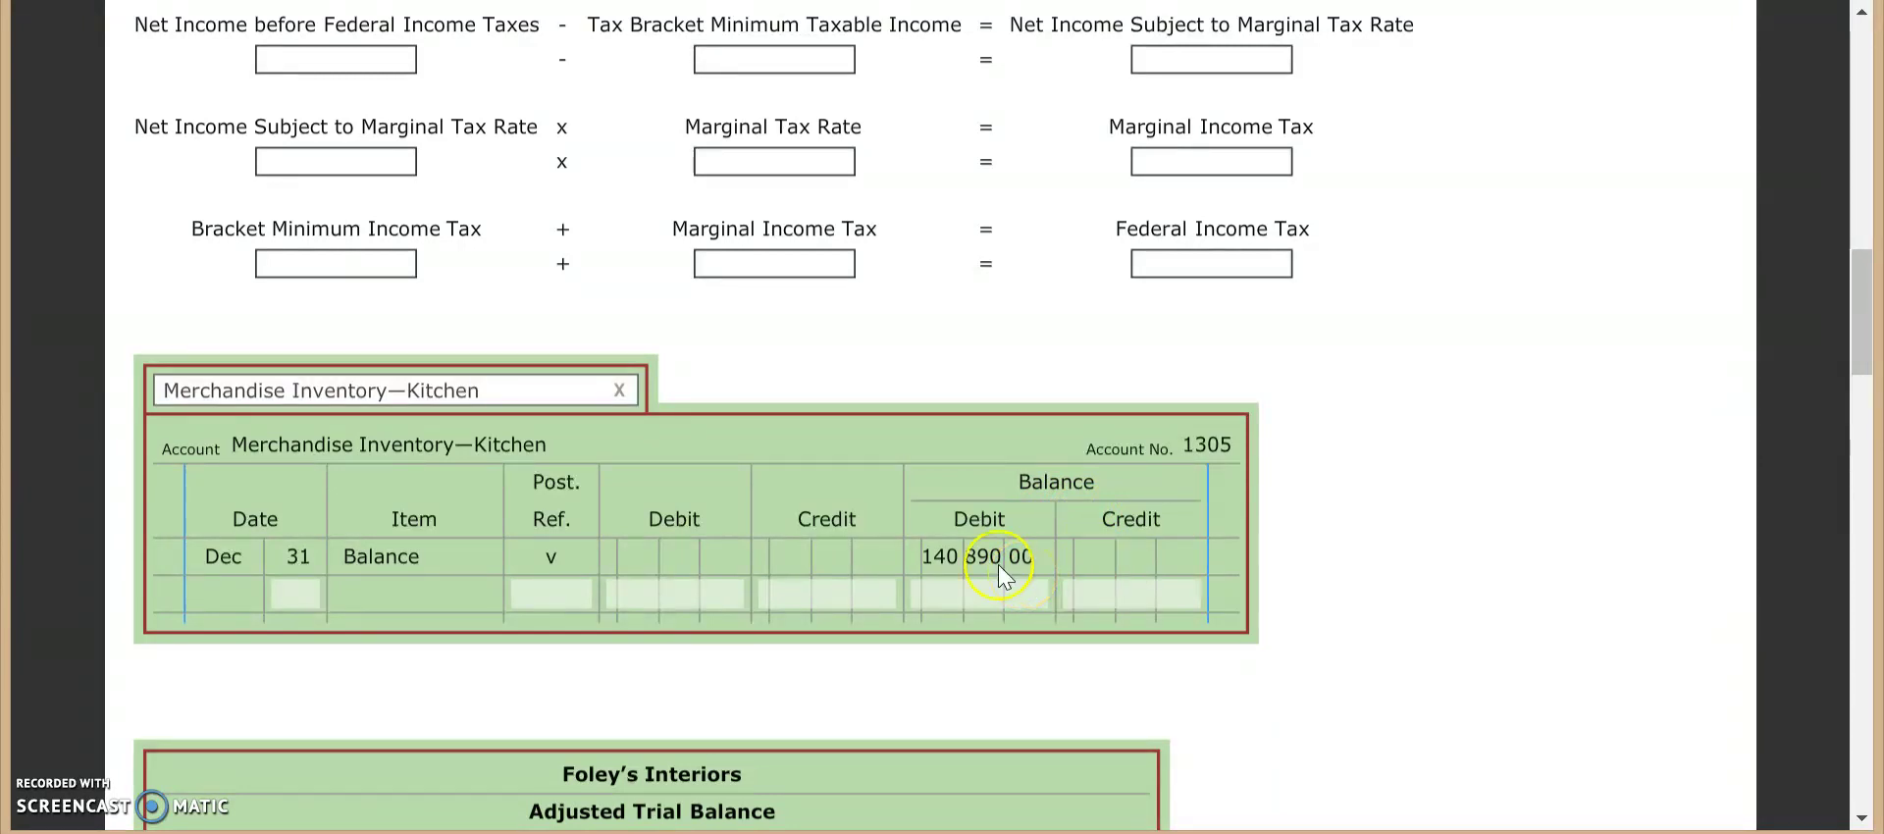
Step: On row 4, date Dec 31 and debit Merchandise Inventory—Kitchen 6,194.62
scroll(1056, 471, "up", 5)
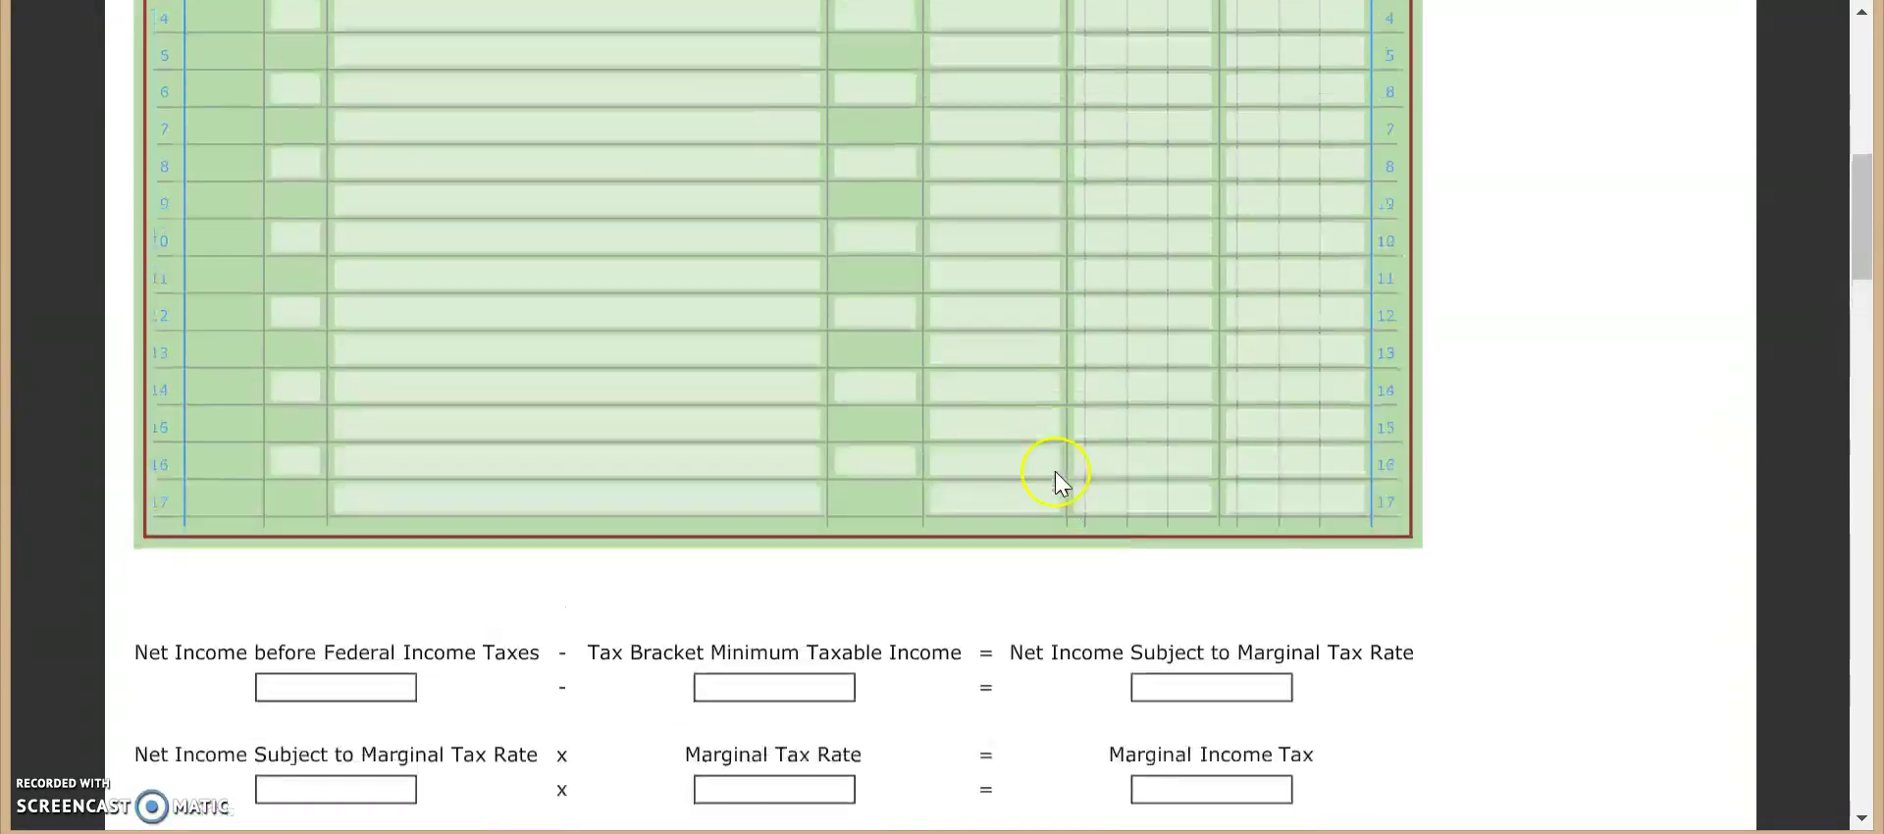
scroll(1027, 742, "up", 5)
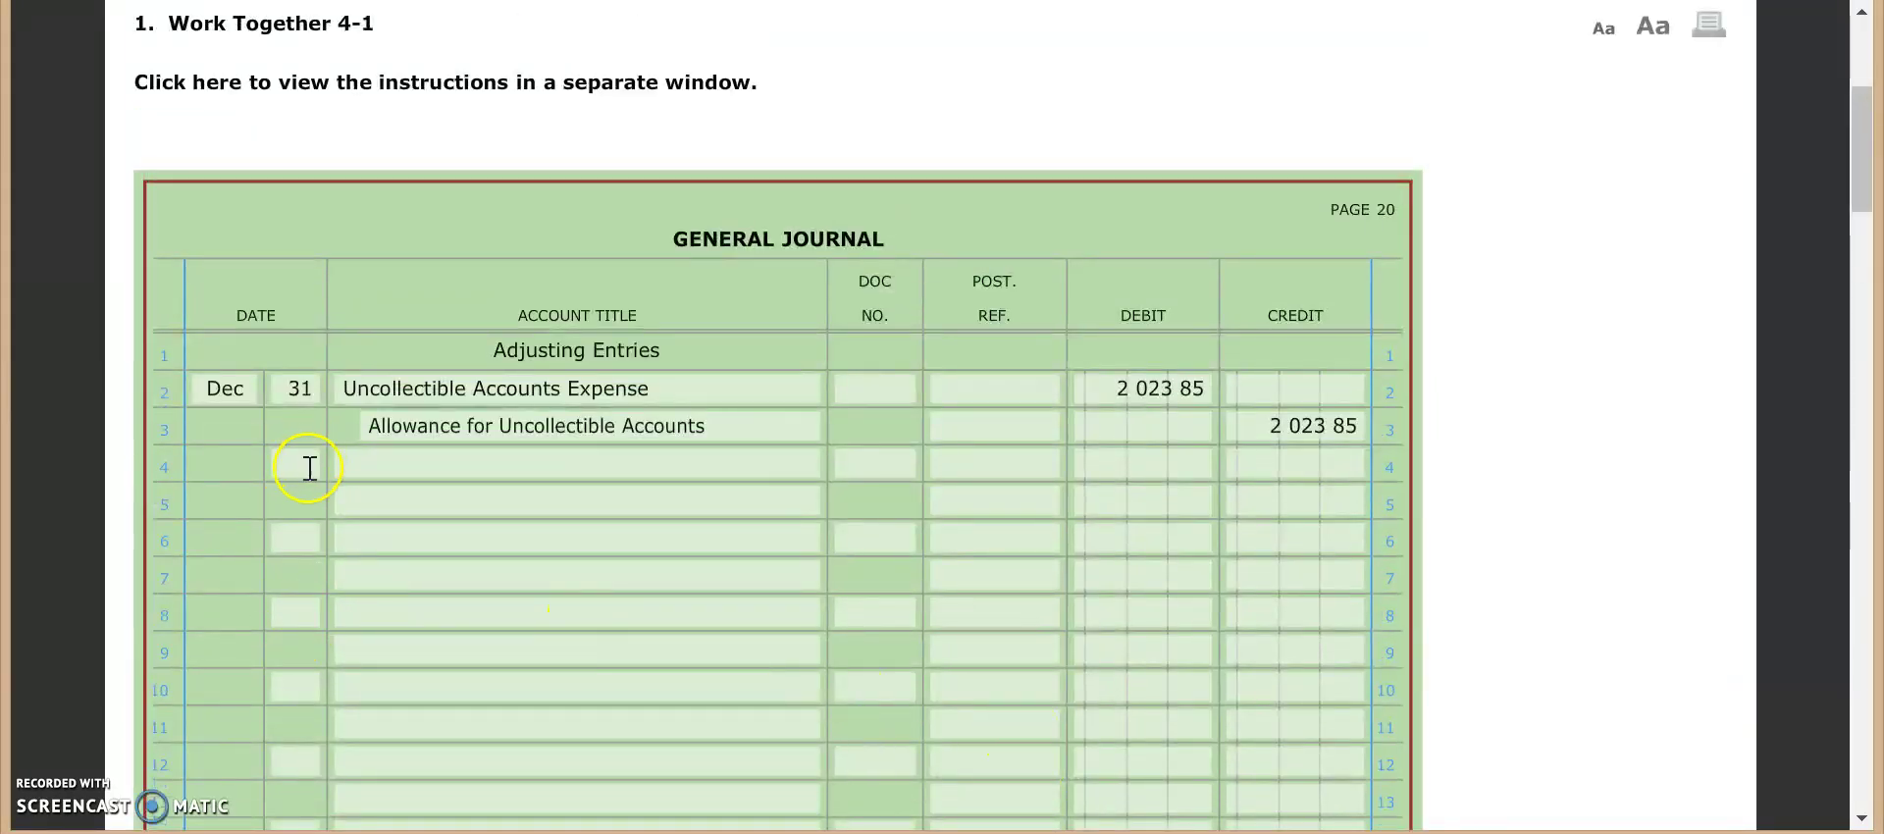
left_click(309, 468)
type("31")
key("Tab")
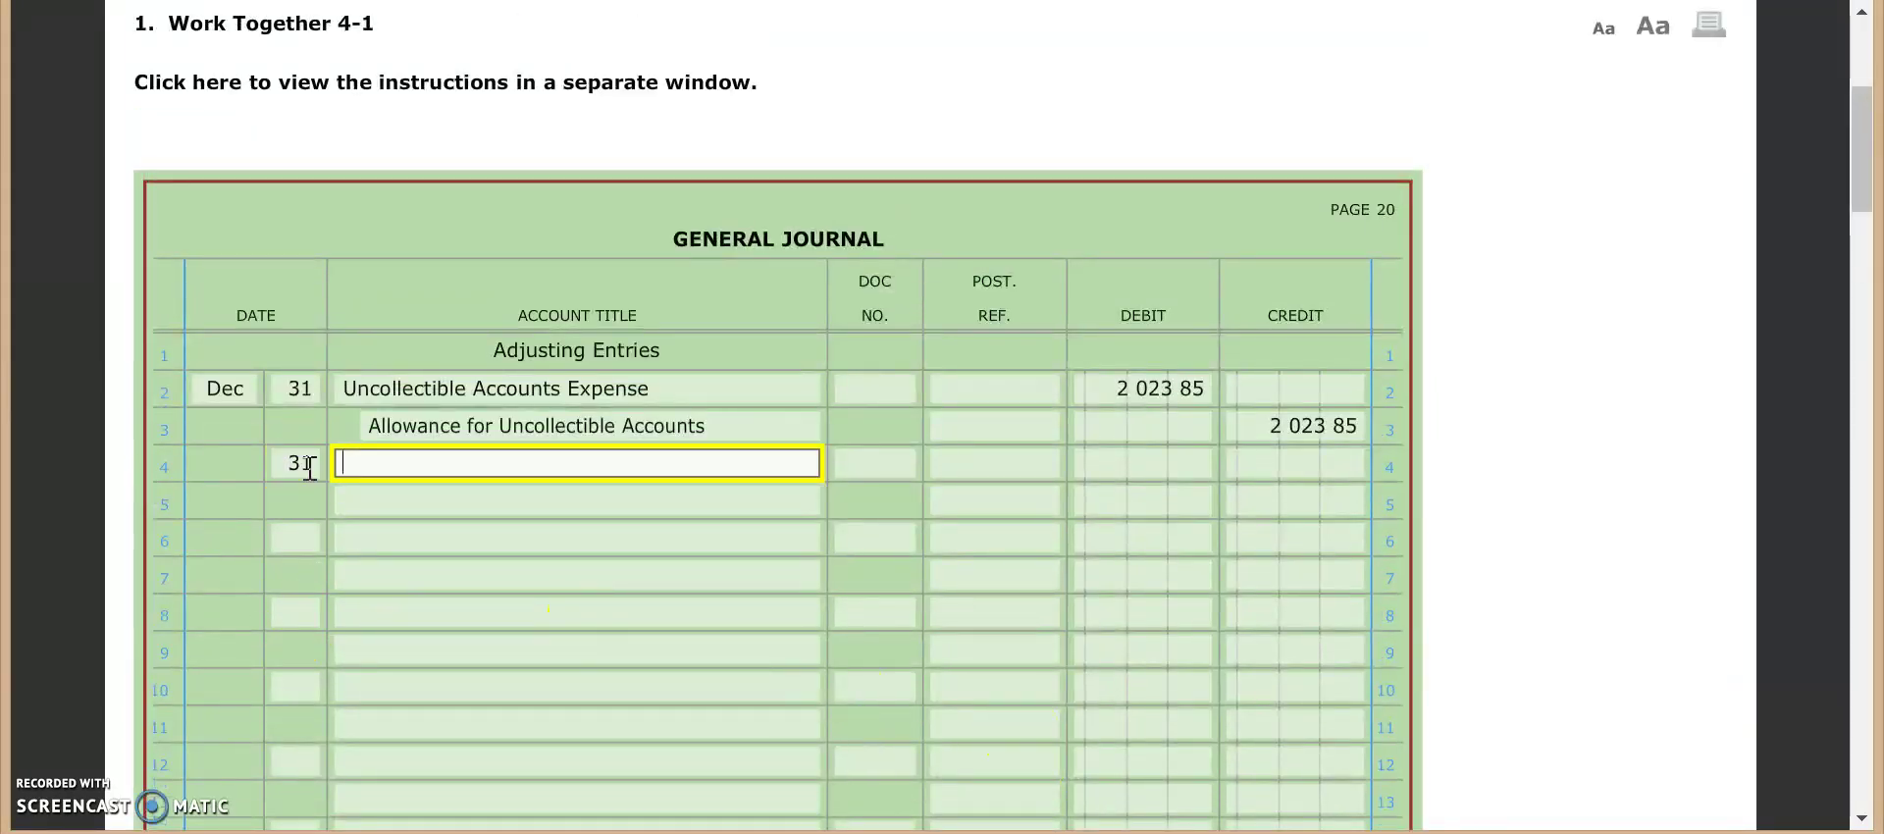
type("Merc")
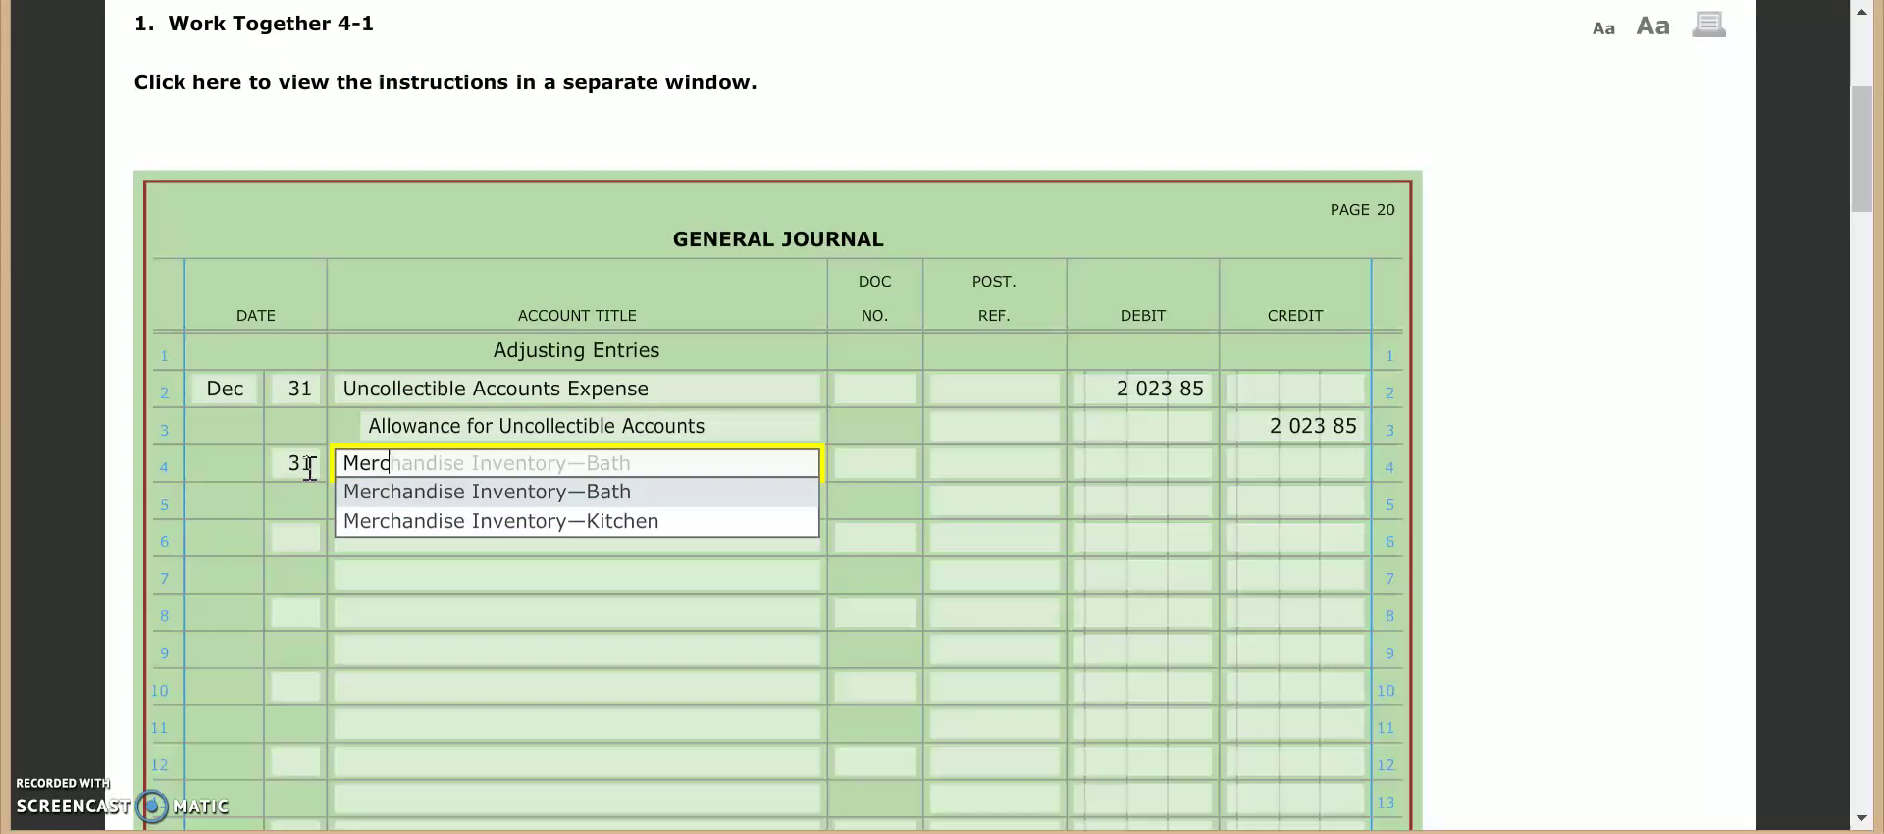
key("Down")
key("Tab")
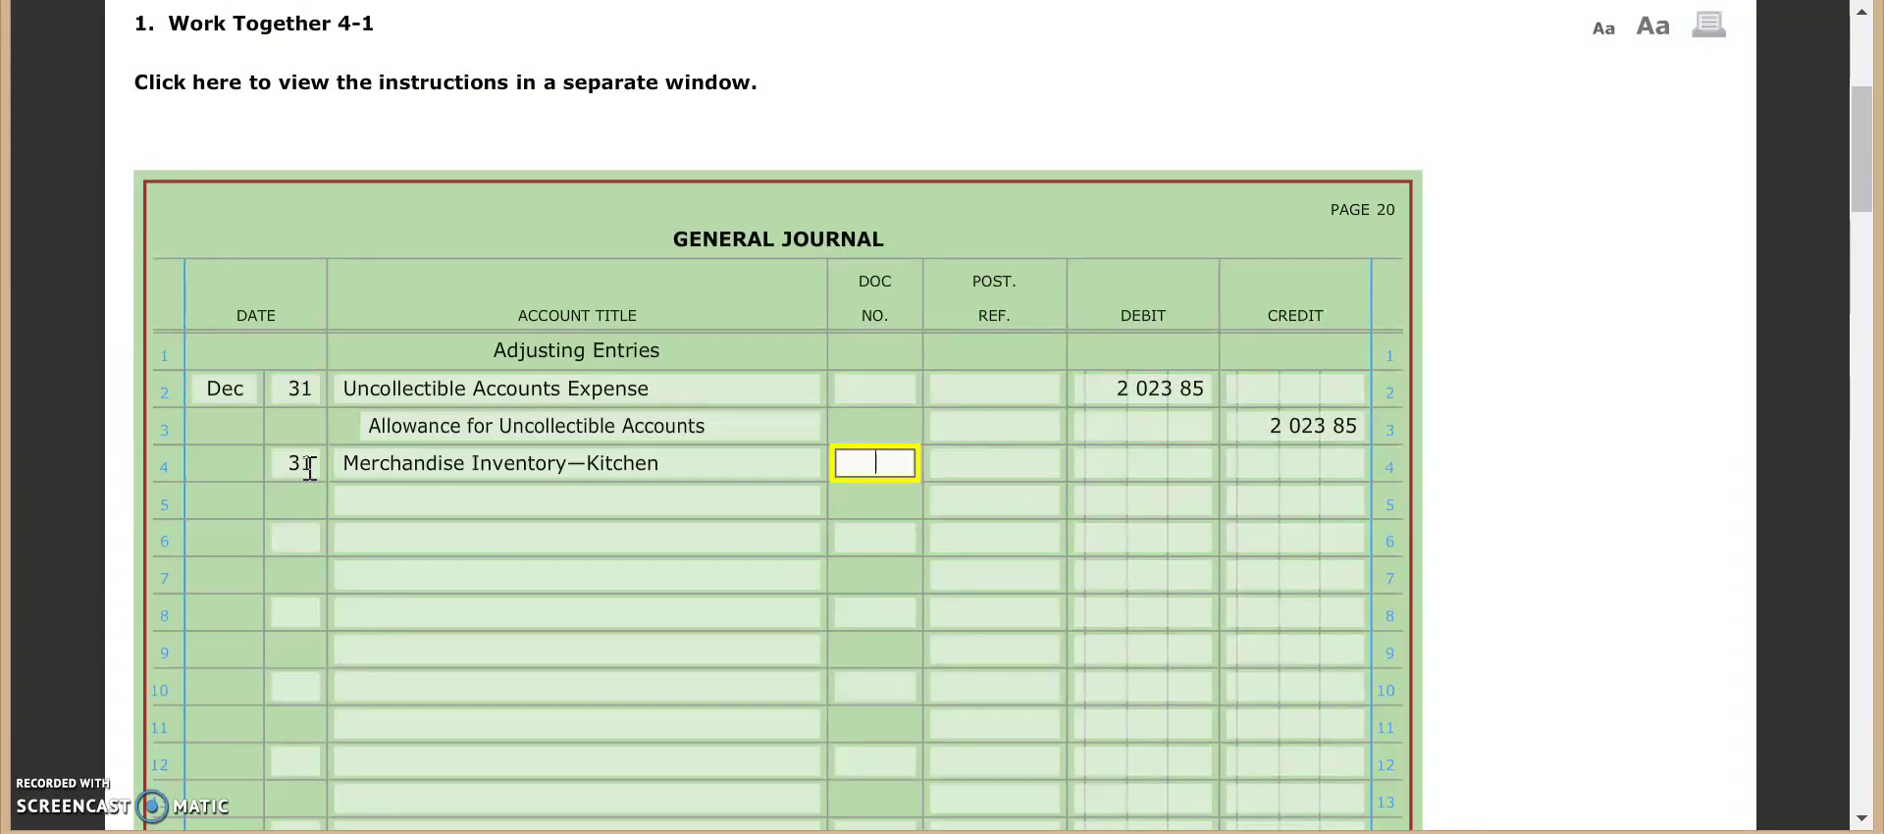
key("Tab")
key("Tab")
type("6")
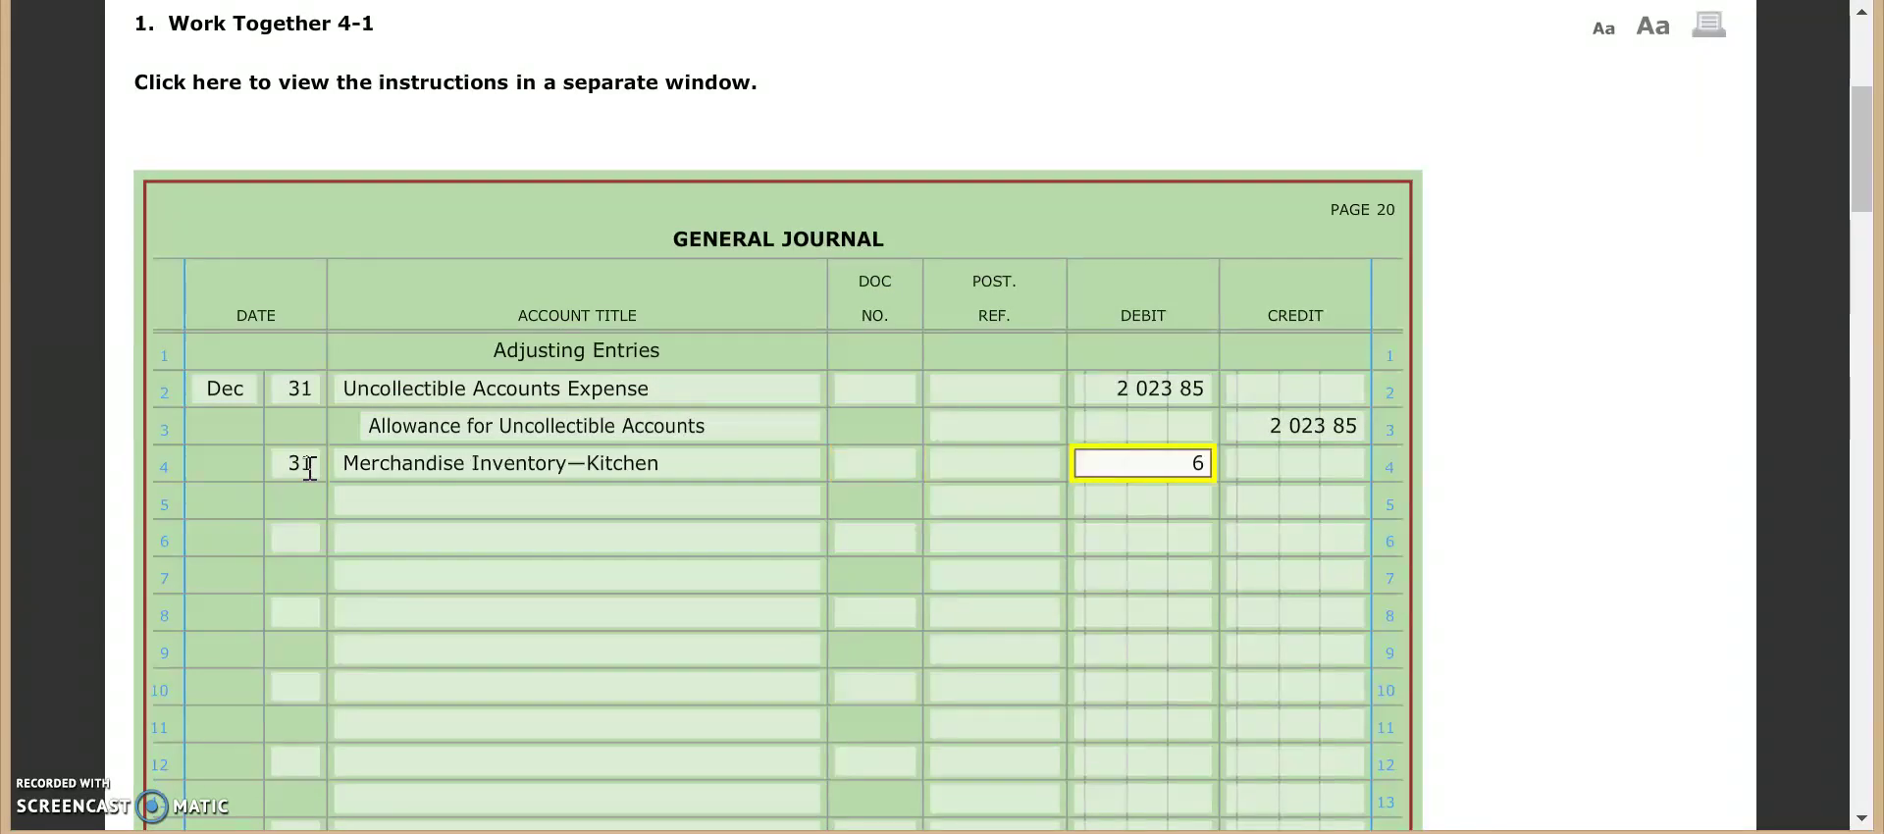
type("194.62")
Step: On row 5, credit Income Summary—Kitchen 6,194.62
key("Tab")
key("Tab")
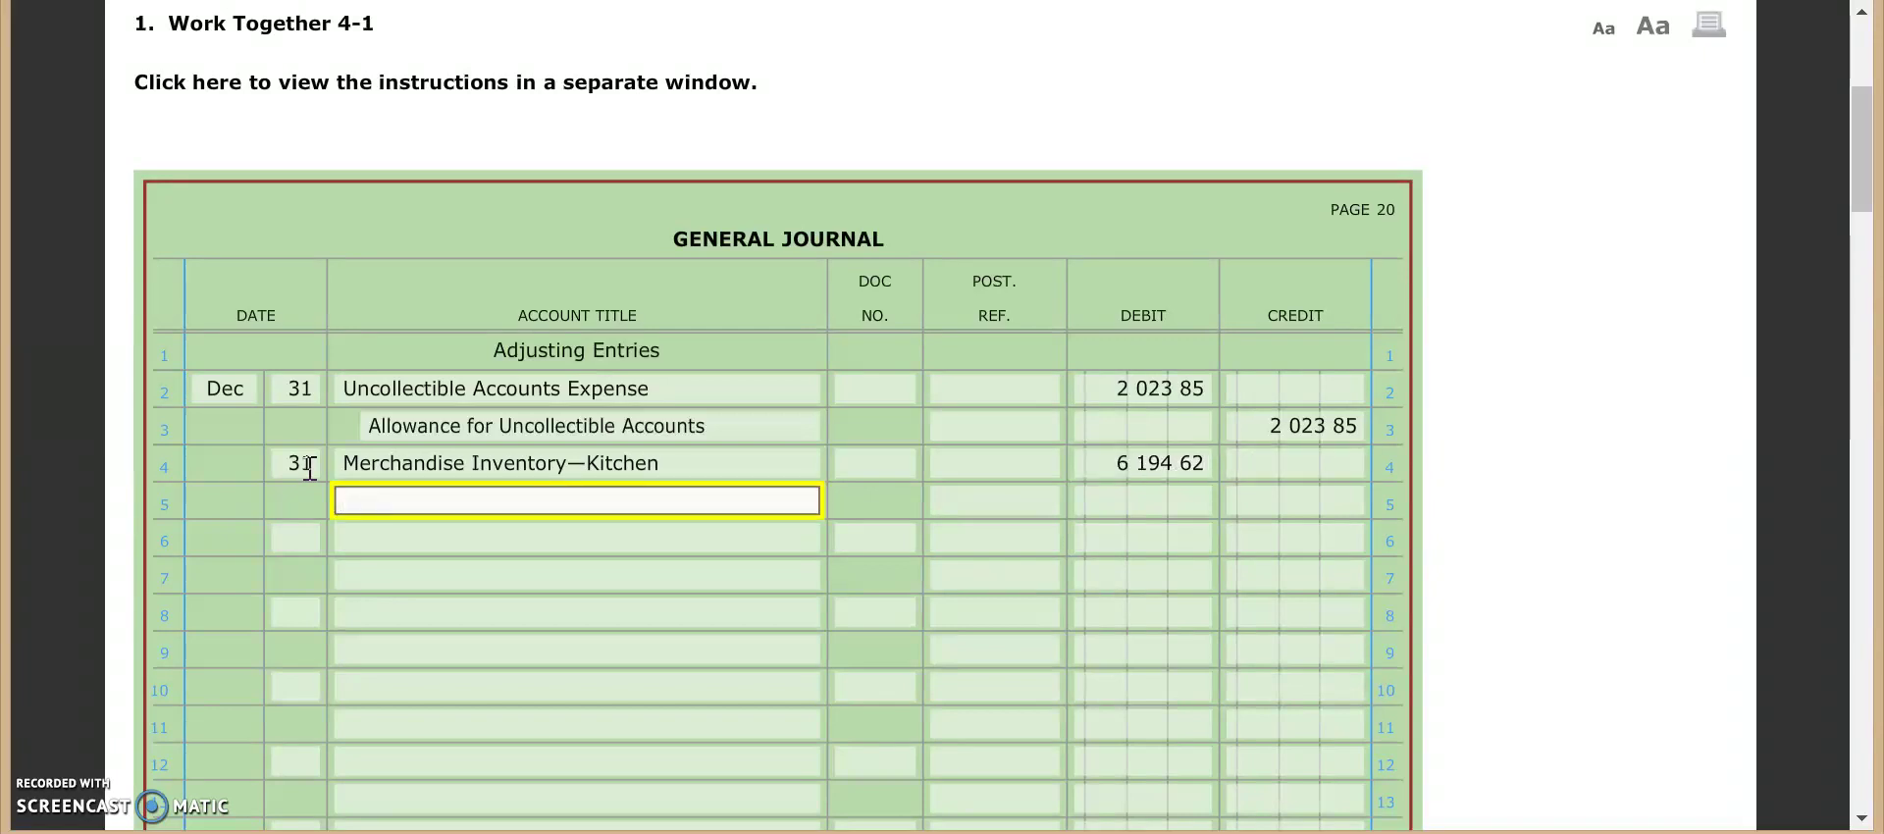
type("Income")
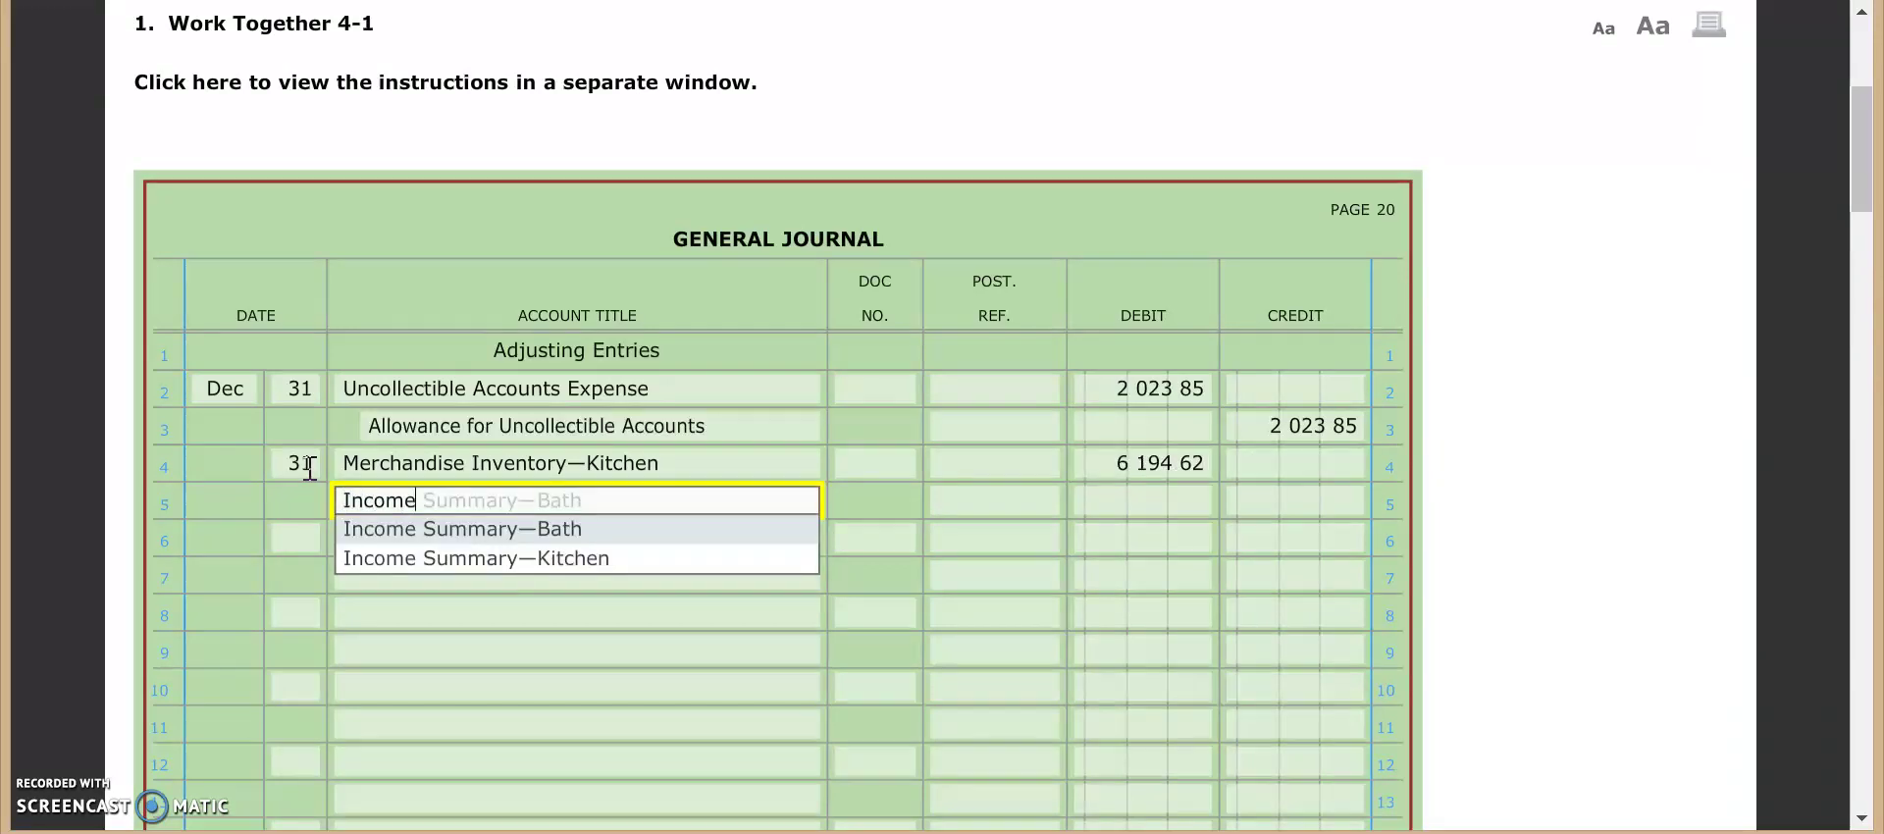
key("Down")
key("Tab")
key("Tab")
key("Tab")
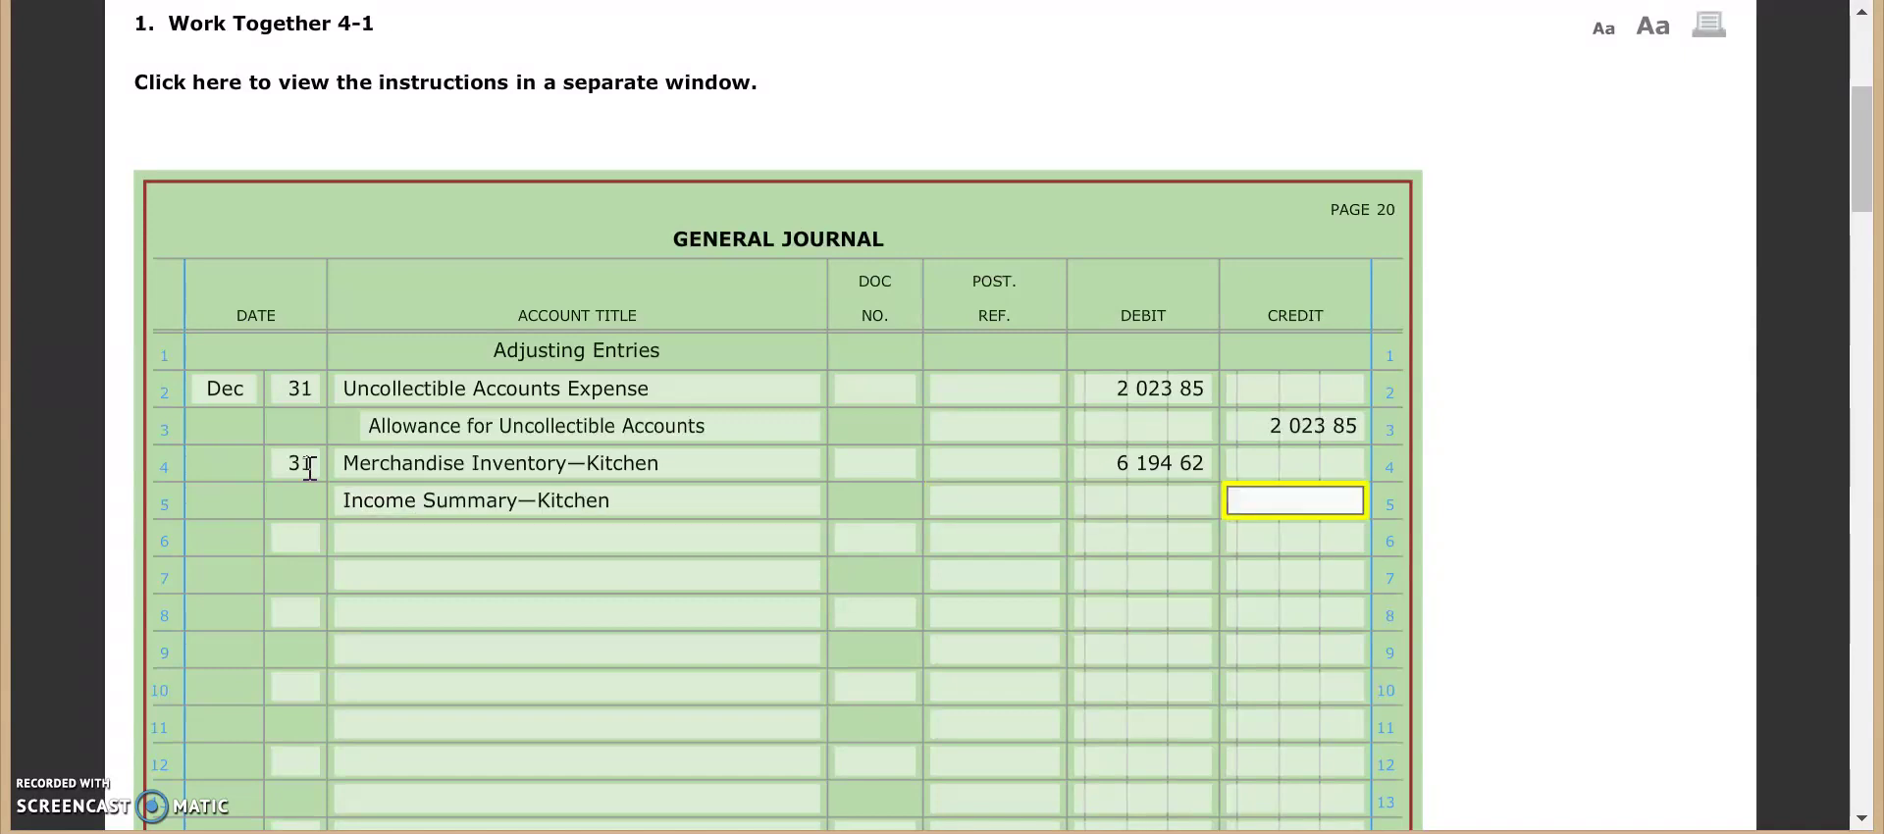
type("6194.62")
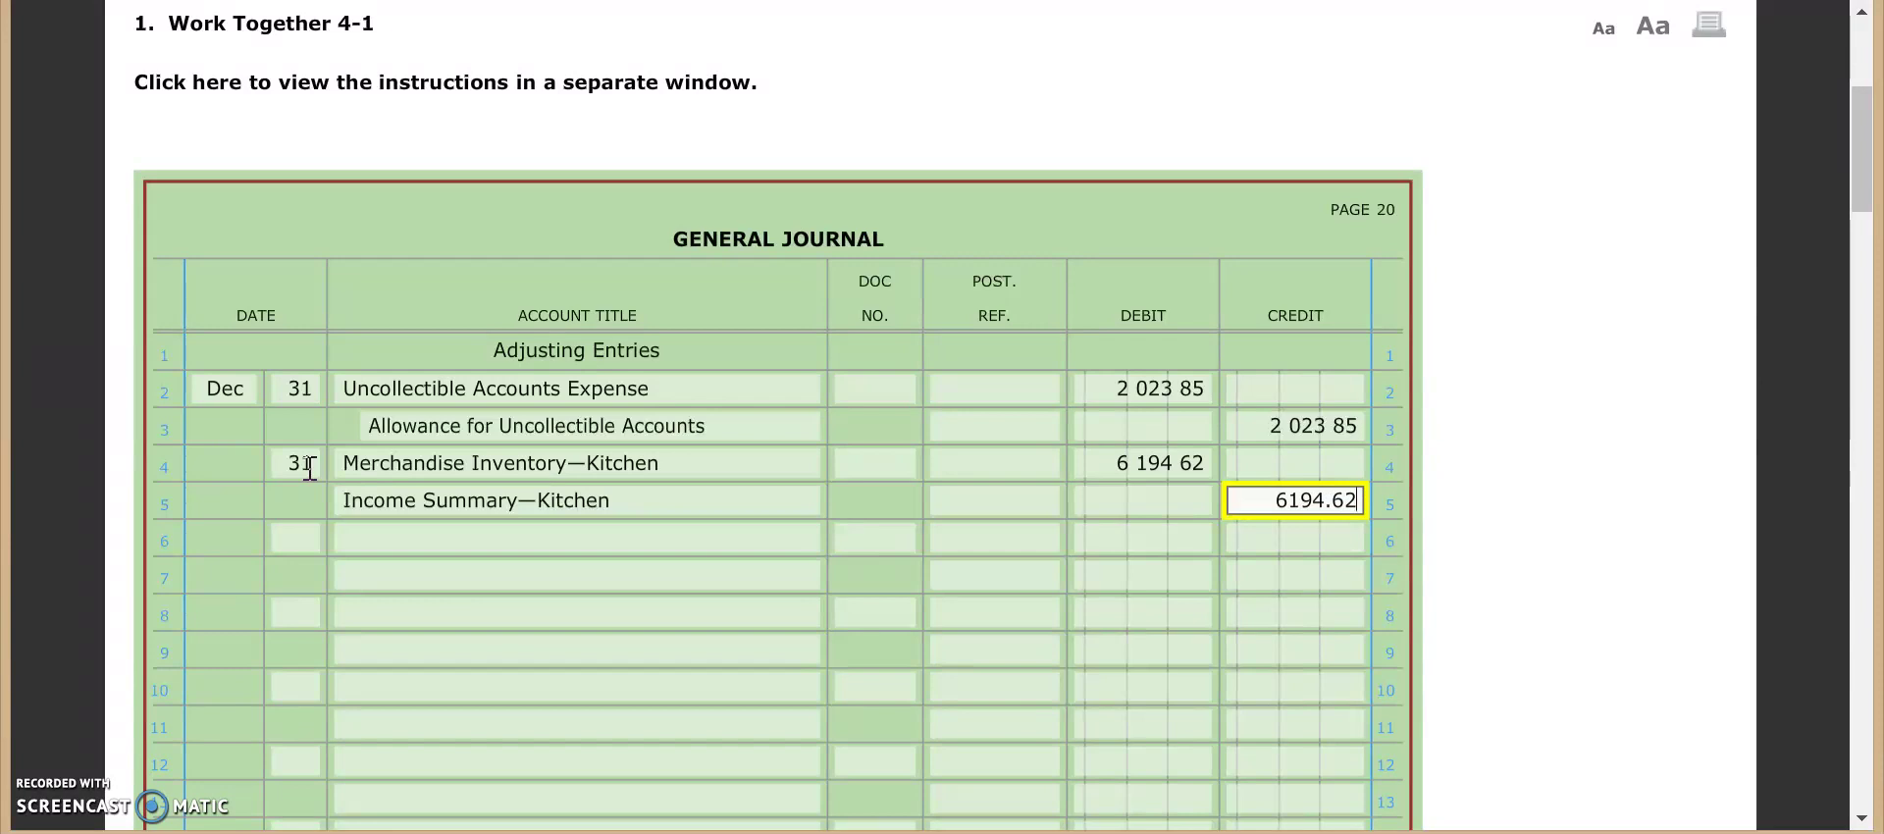
left_click(1599, 379)
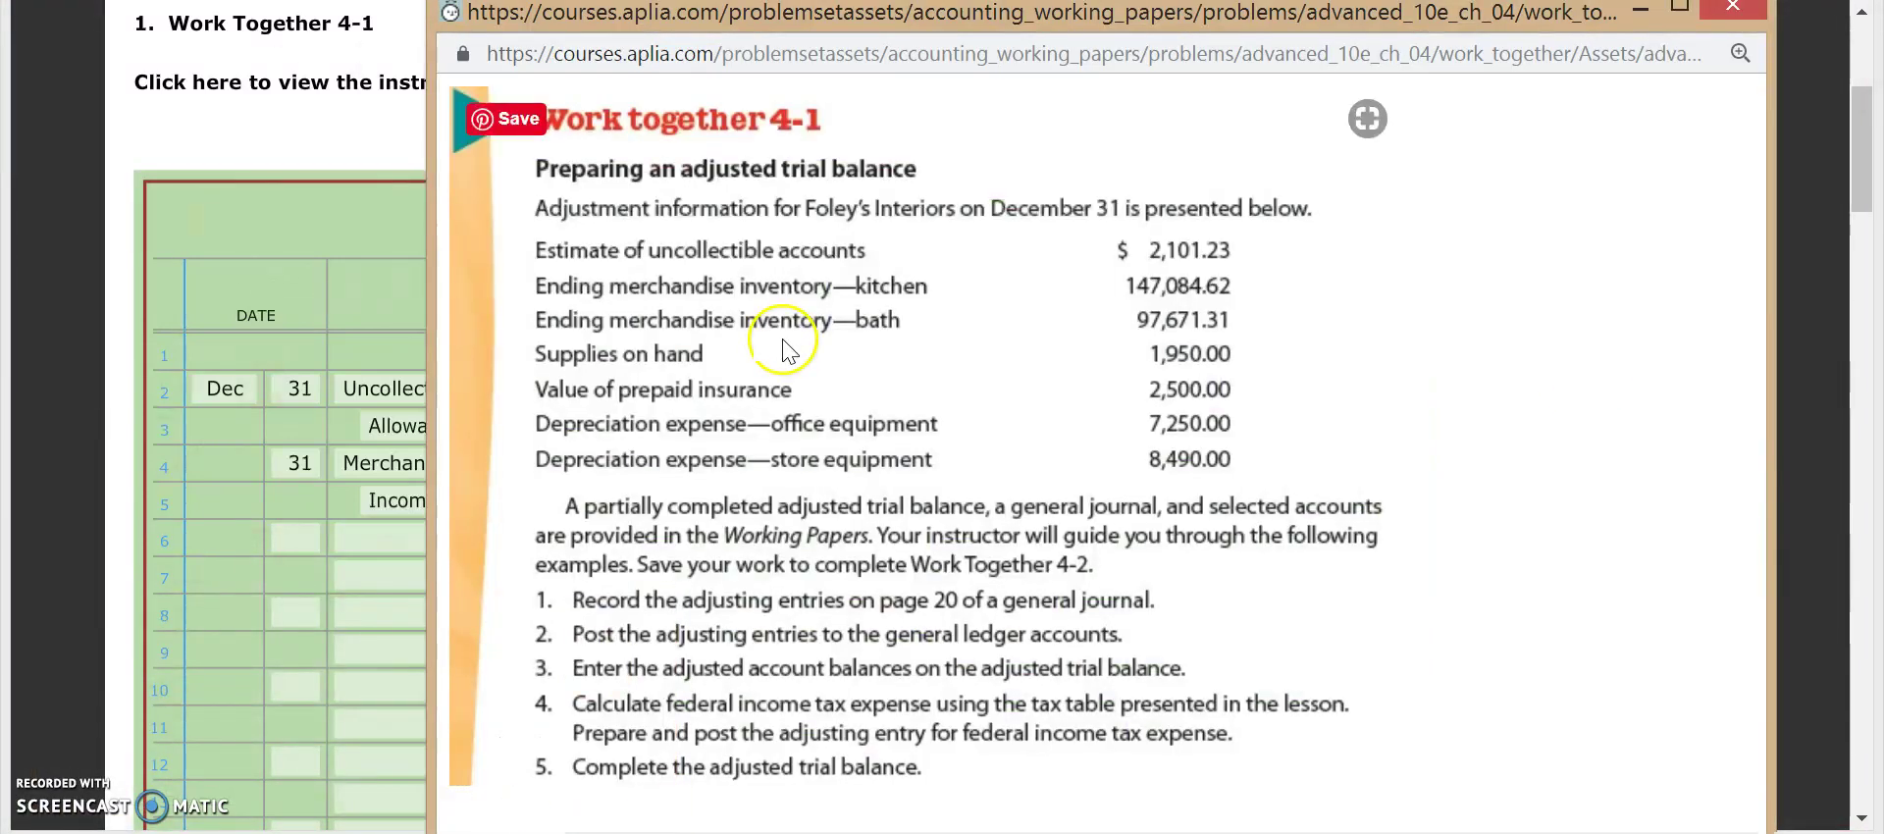
Step: Check the instructions, then return to the assignment and scroll down to the ledger accounts
left_click(504, 796)
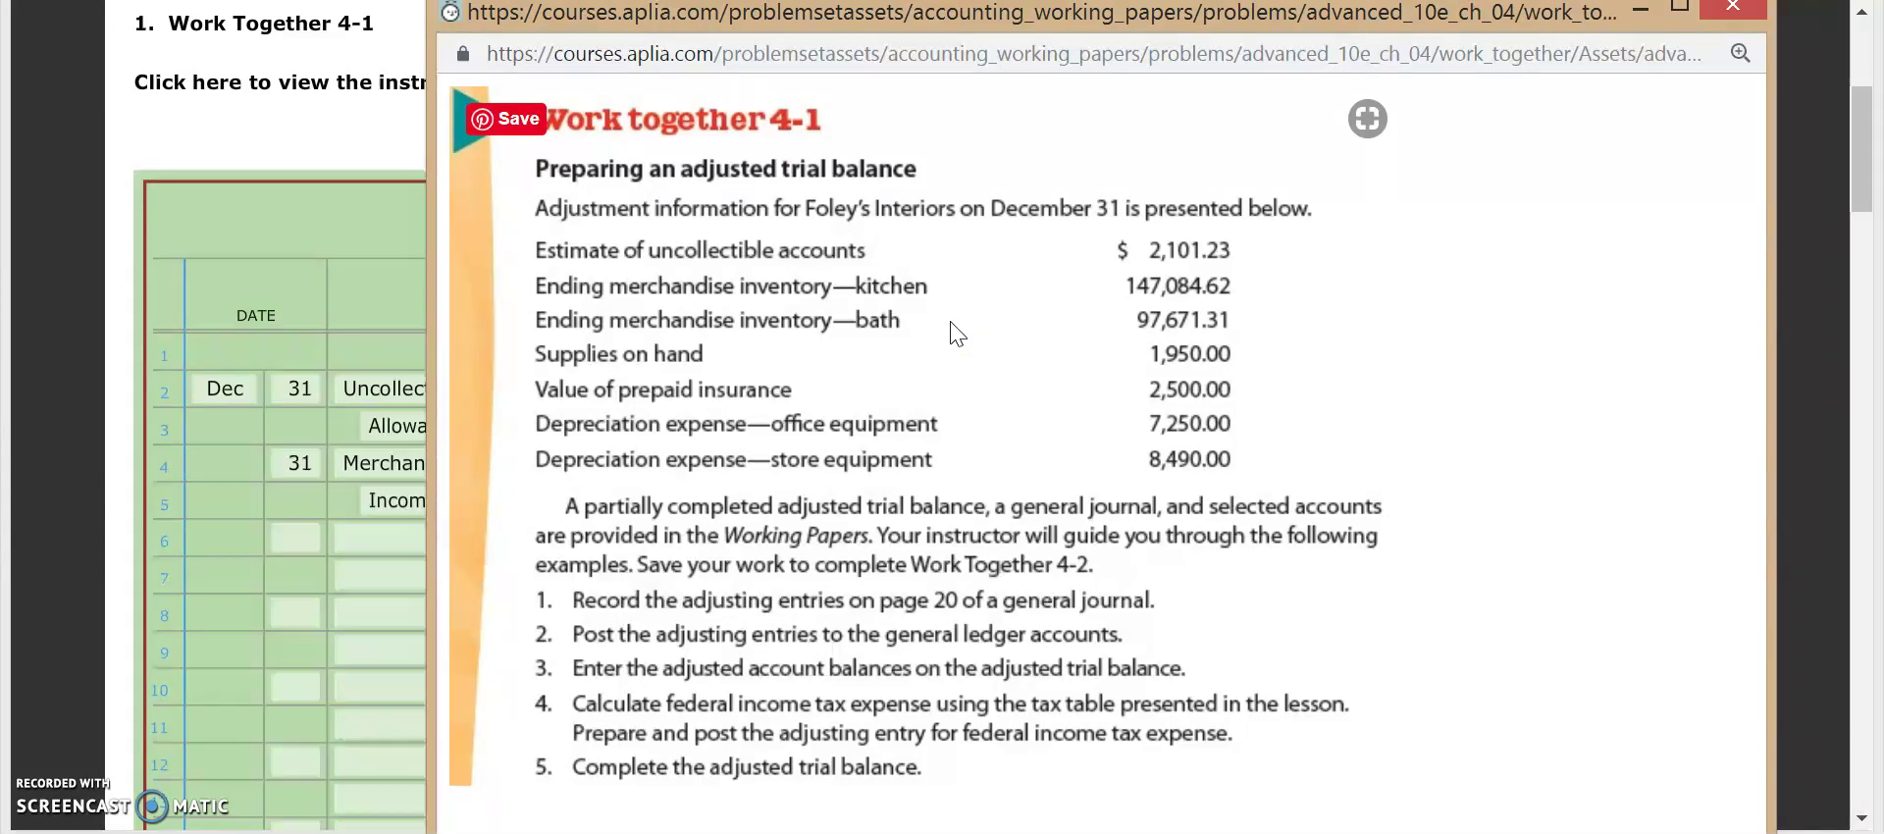
left_click(24, 488)
scroll(440, 562, "down", 8)
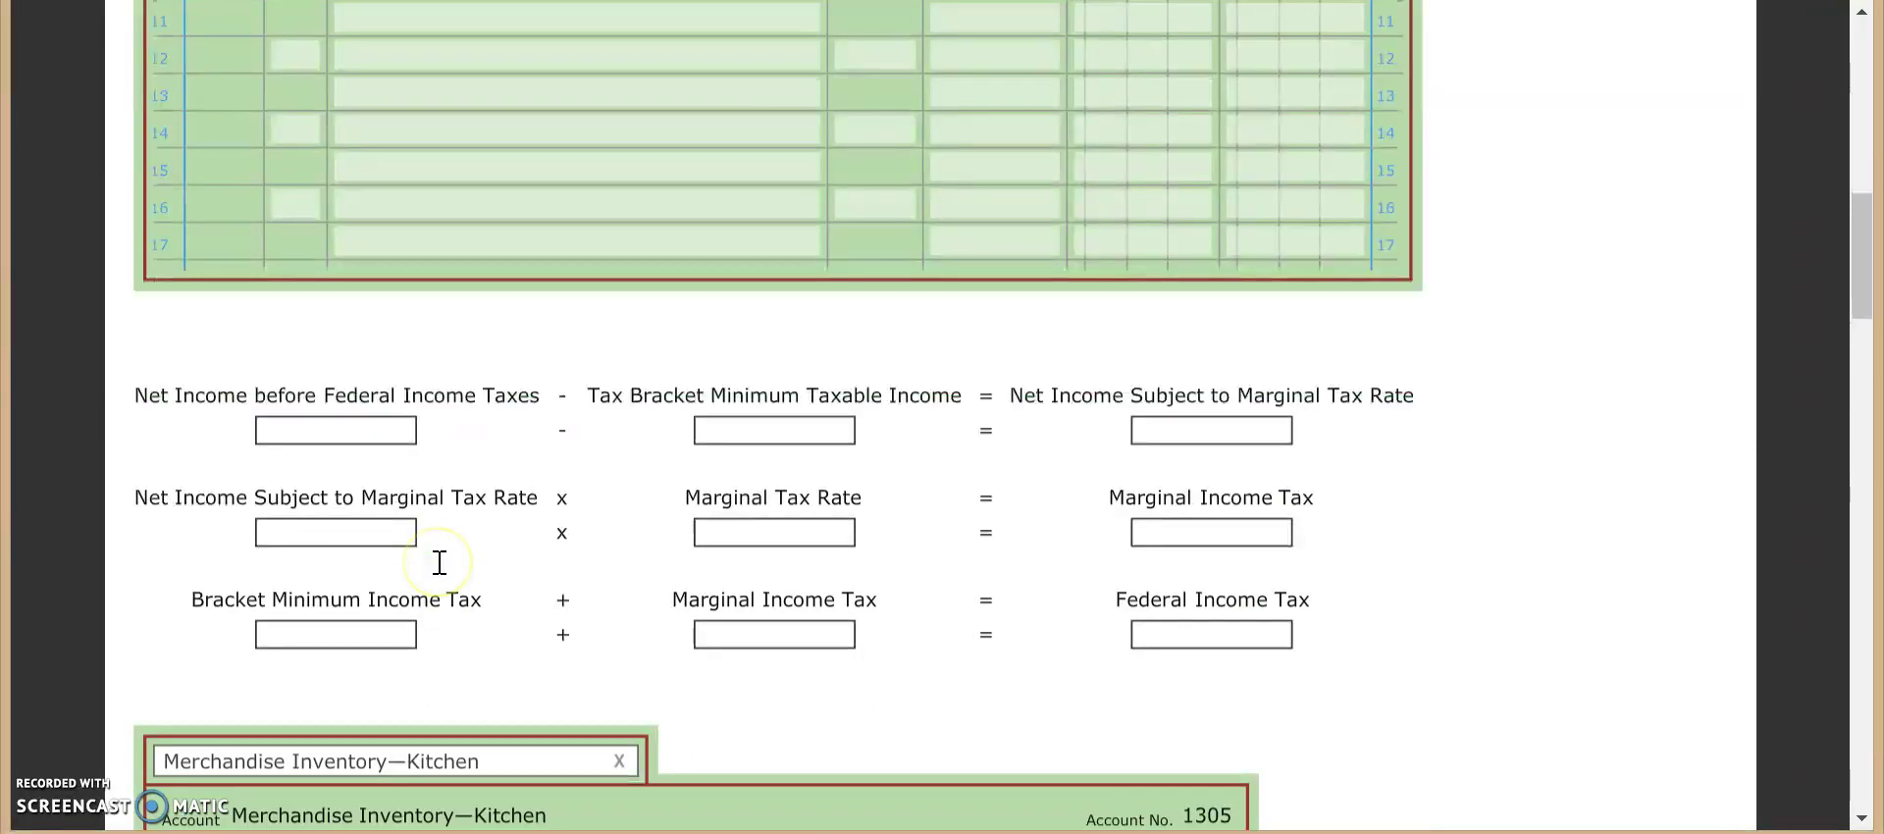
Step: Display the Merchandise Inventory—Bath ledger (No. 1310) with its 98,620.00 balance, then scroll back up
scroll(438, 580, "down", 5)
left_click(412, 334)
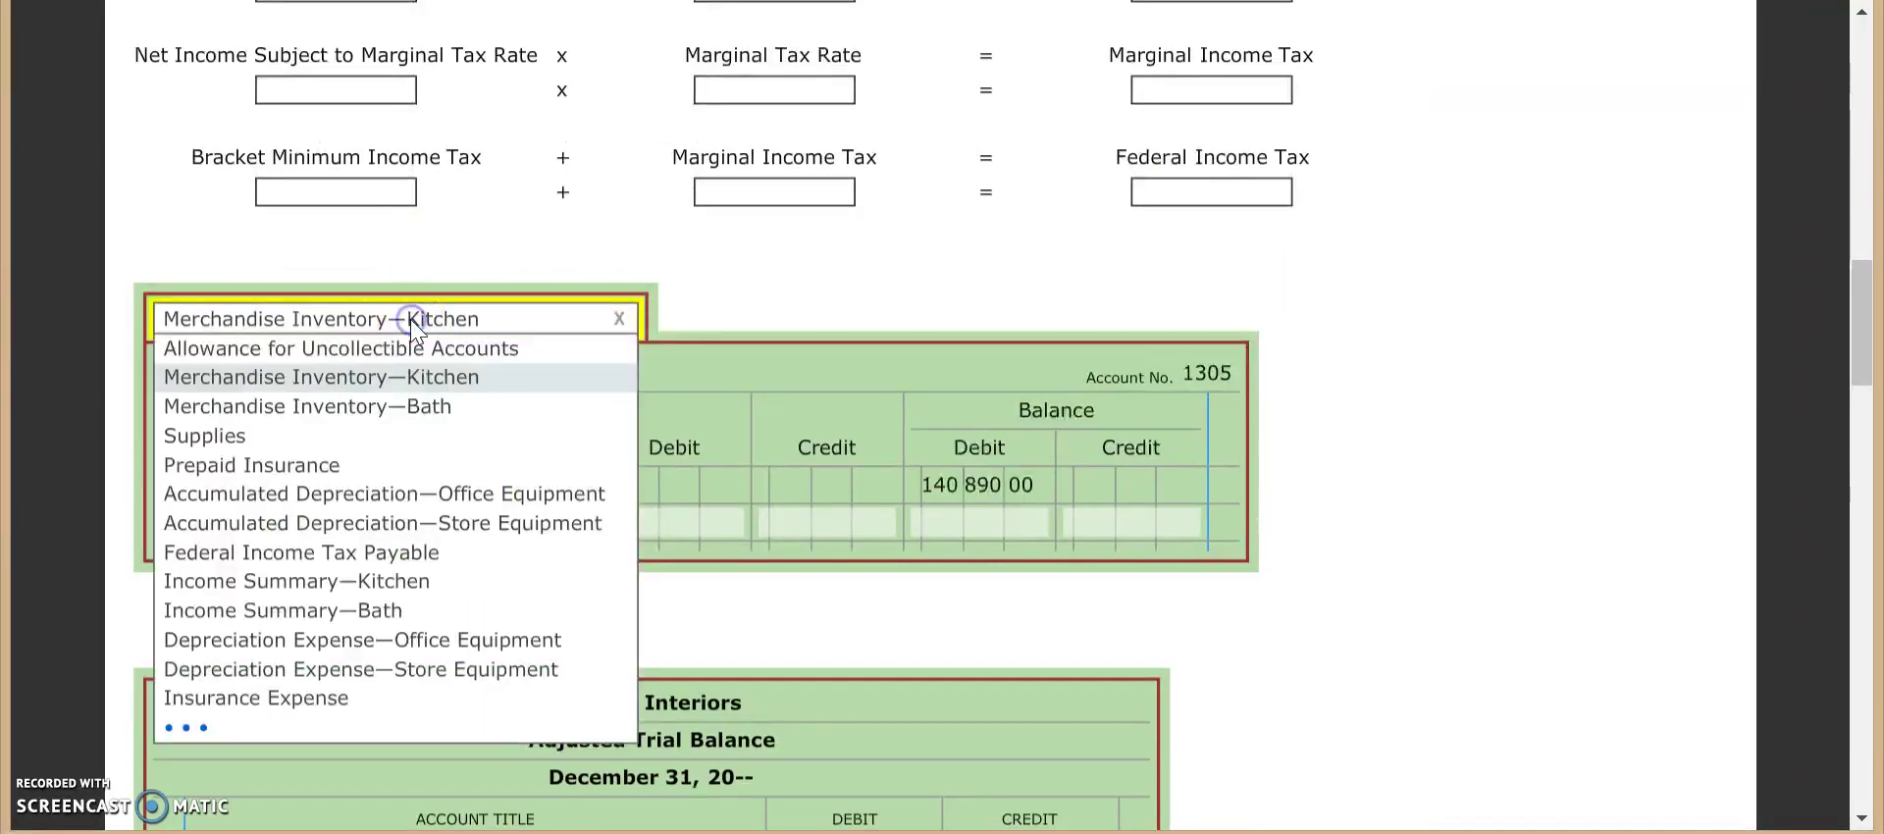
left_click(413, 399)
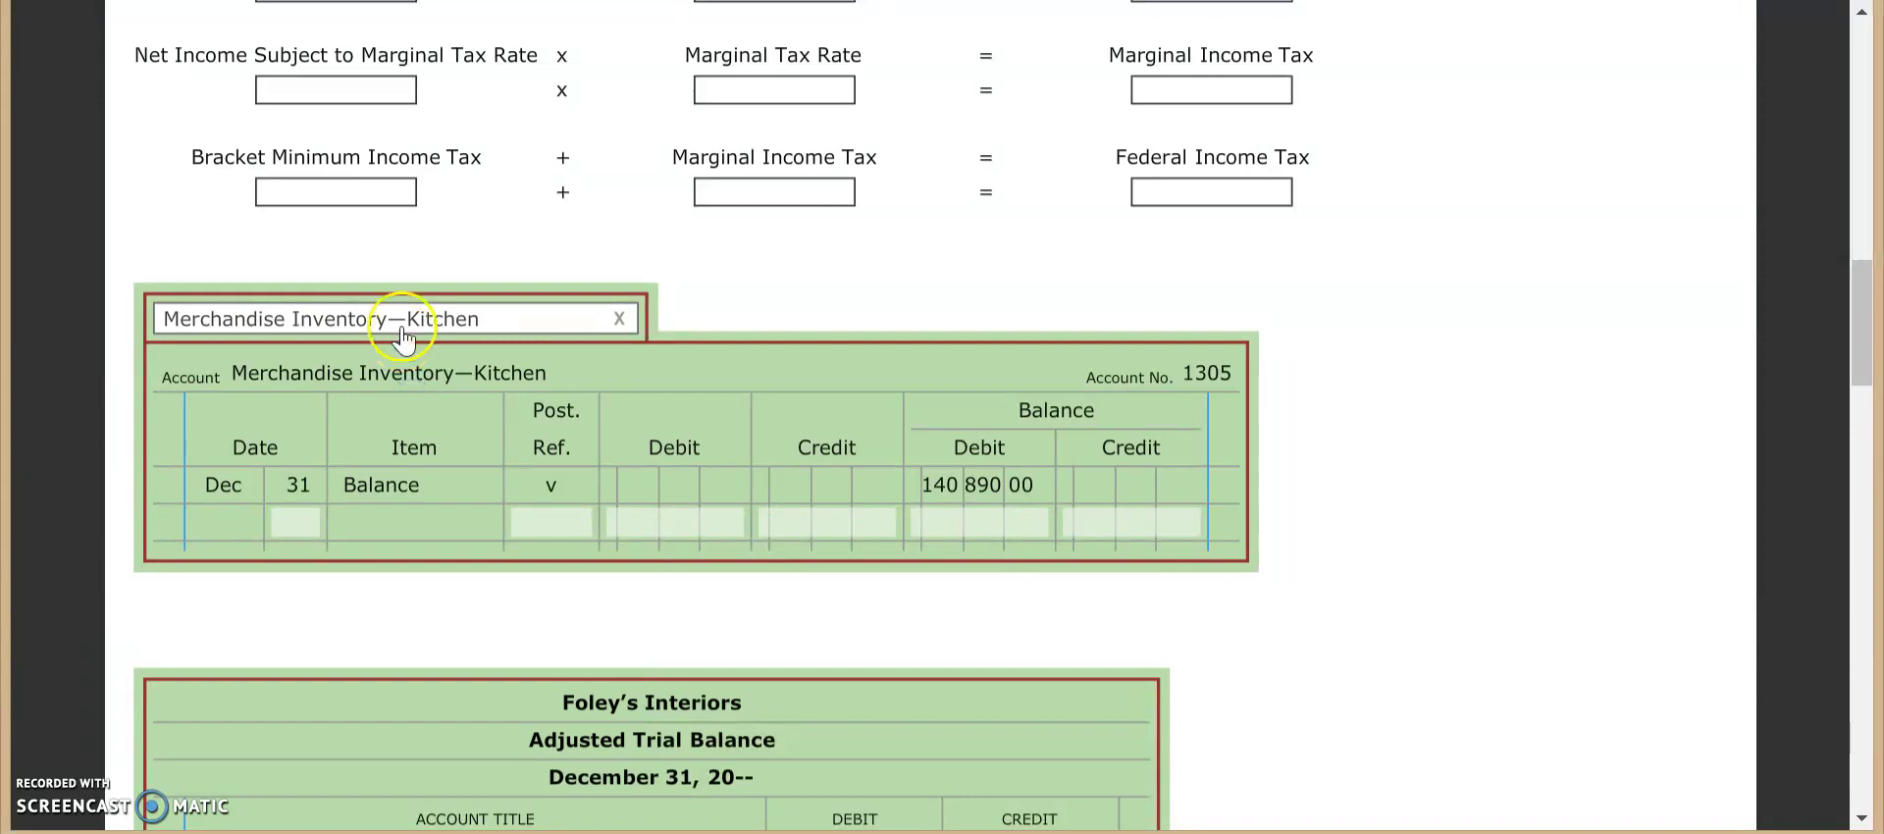
left_click(410, 316)
left_click(409, 404)
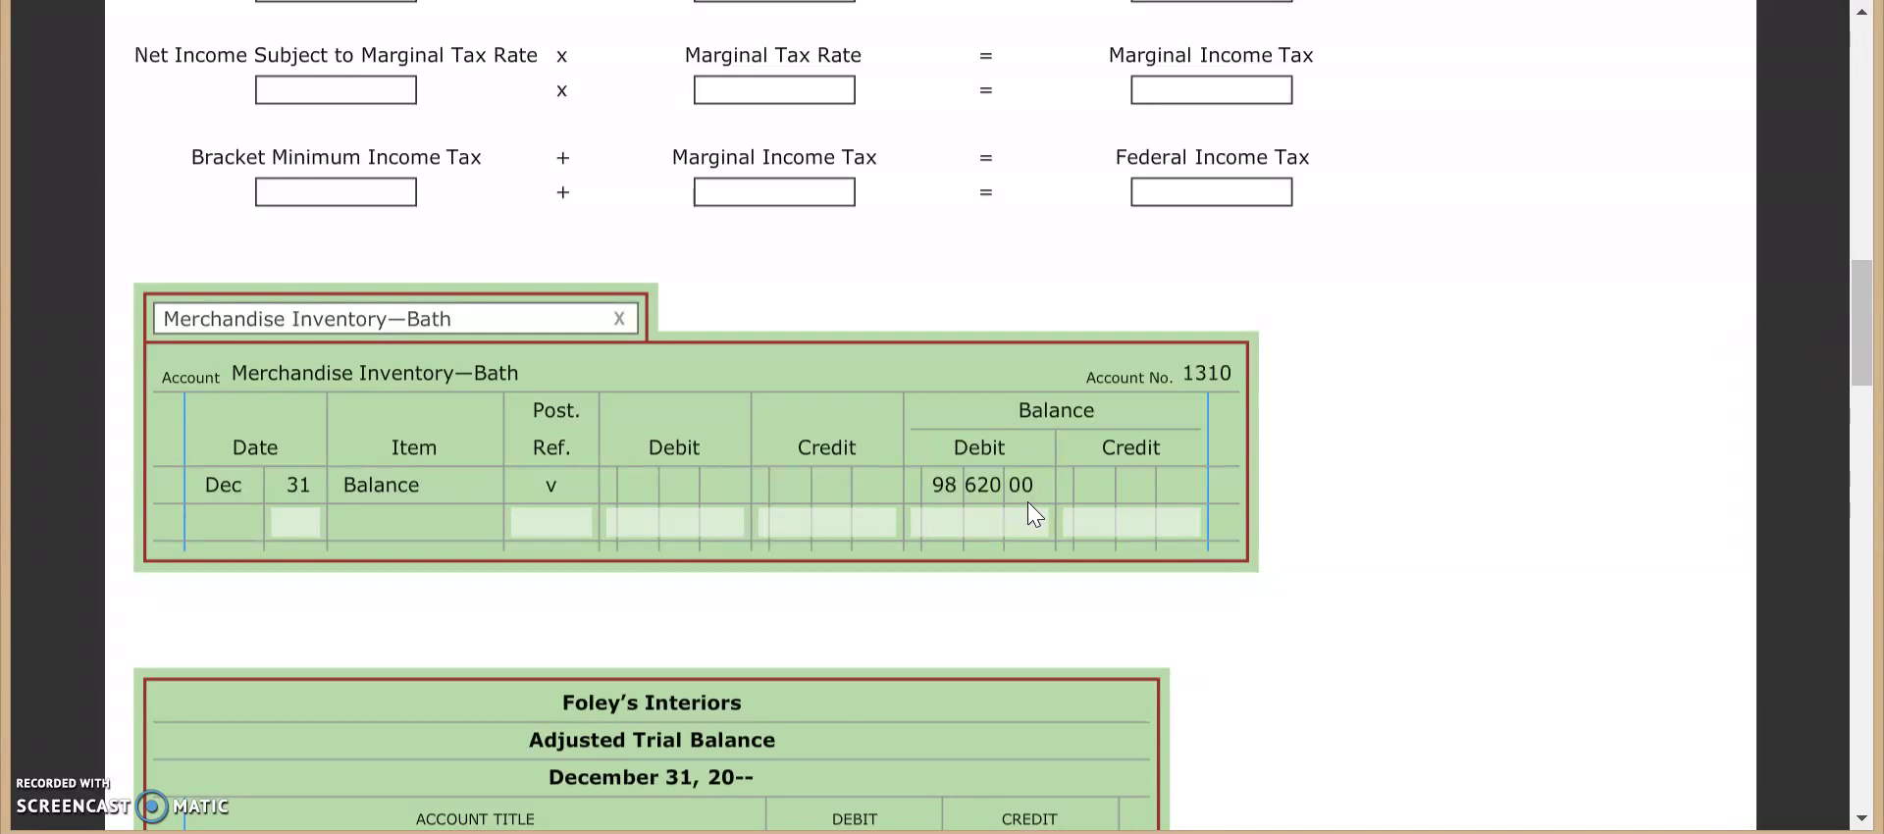
scroll(1027, 503, "up", 15)
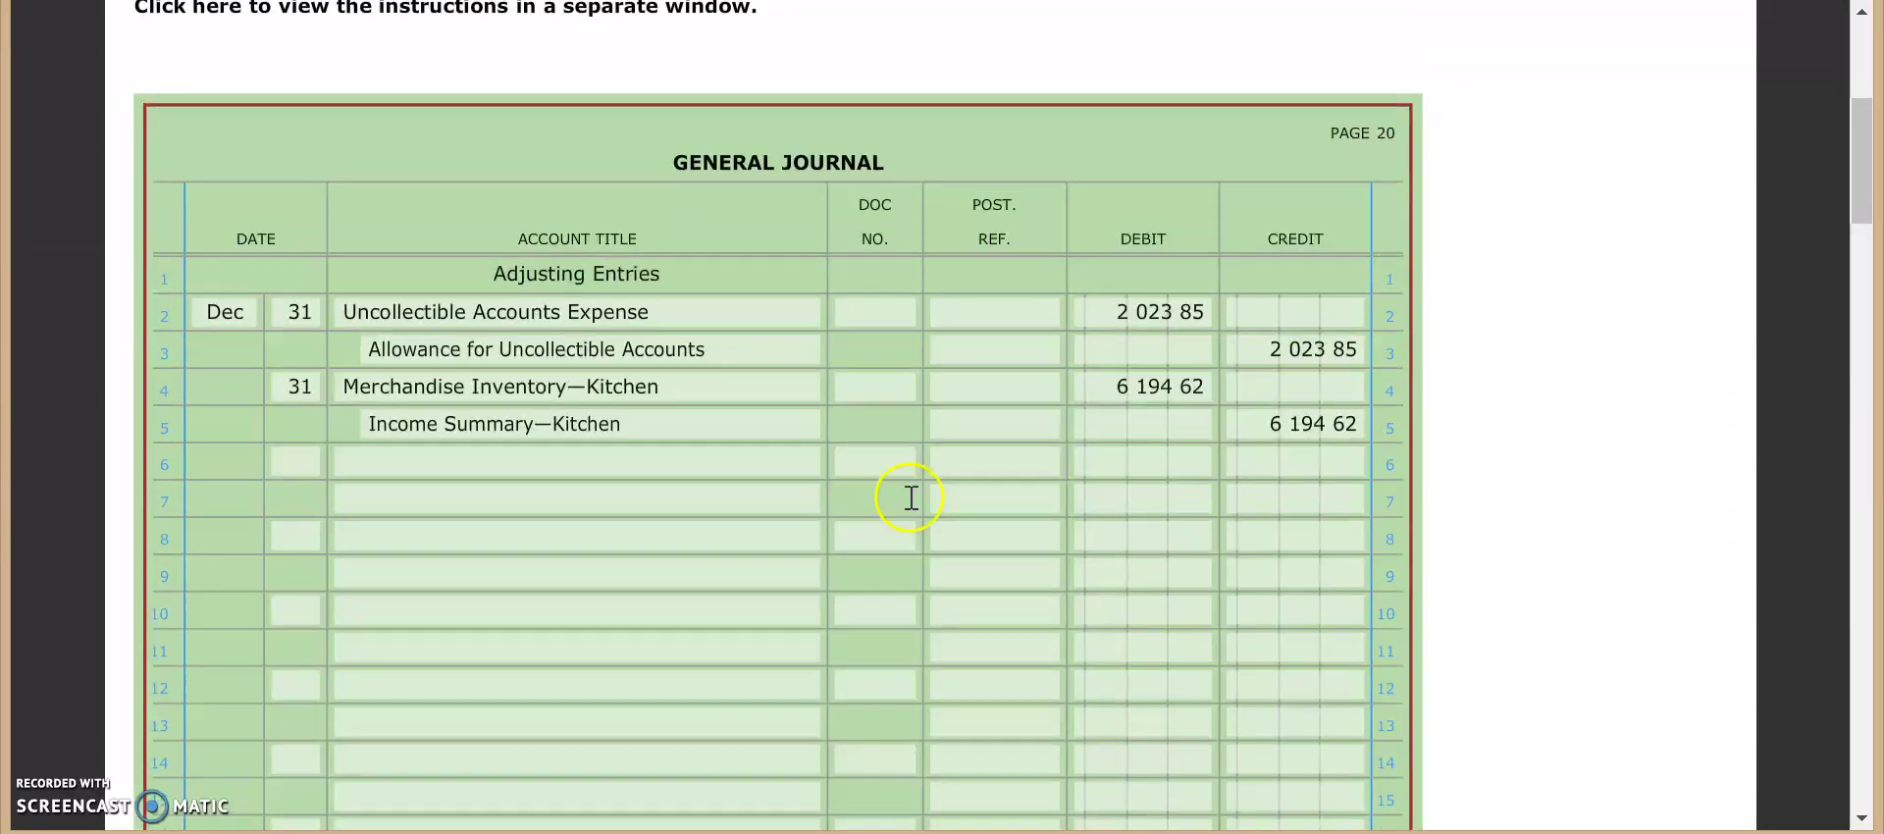
Step: Date row 6 Dec 31, debit Income Summary—Bath 948.69 and credit Merchandise Inventory—Bath 948.69
left_click(308, 460)
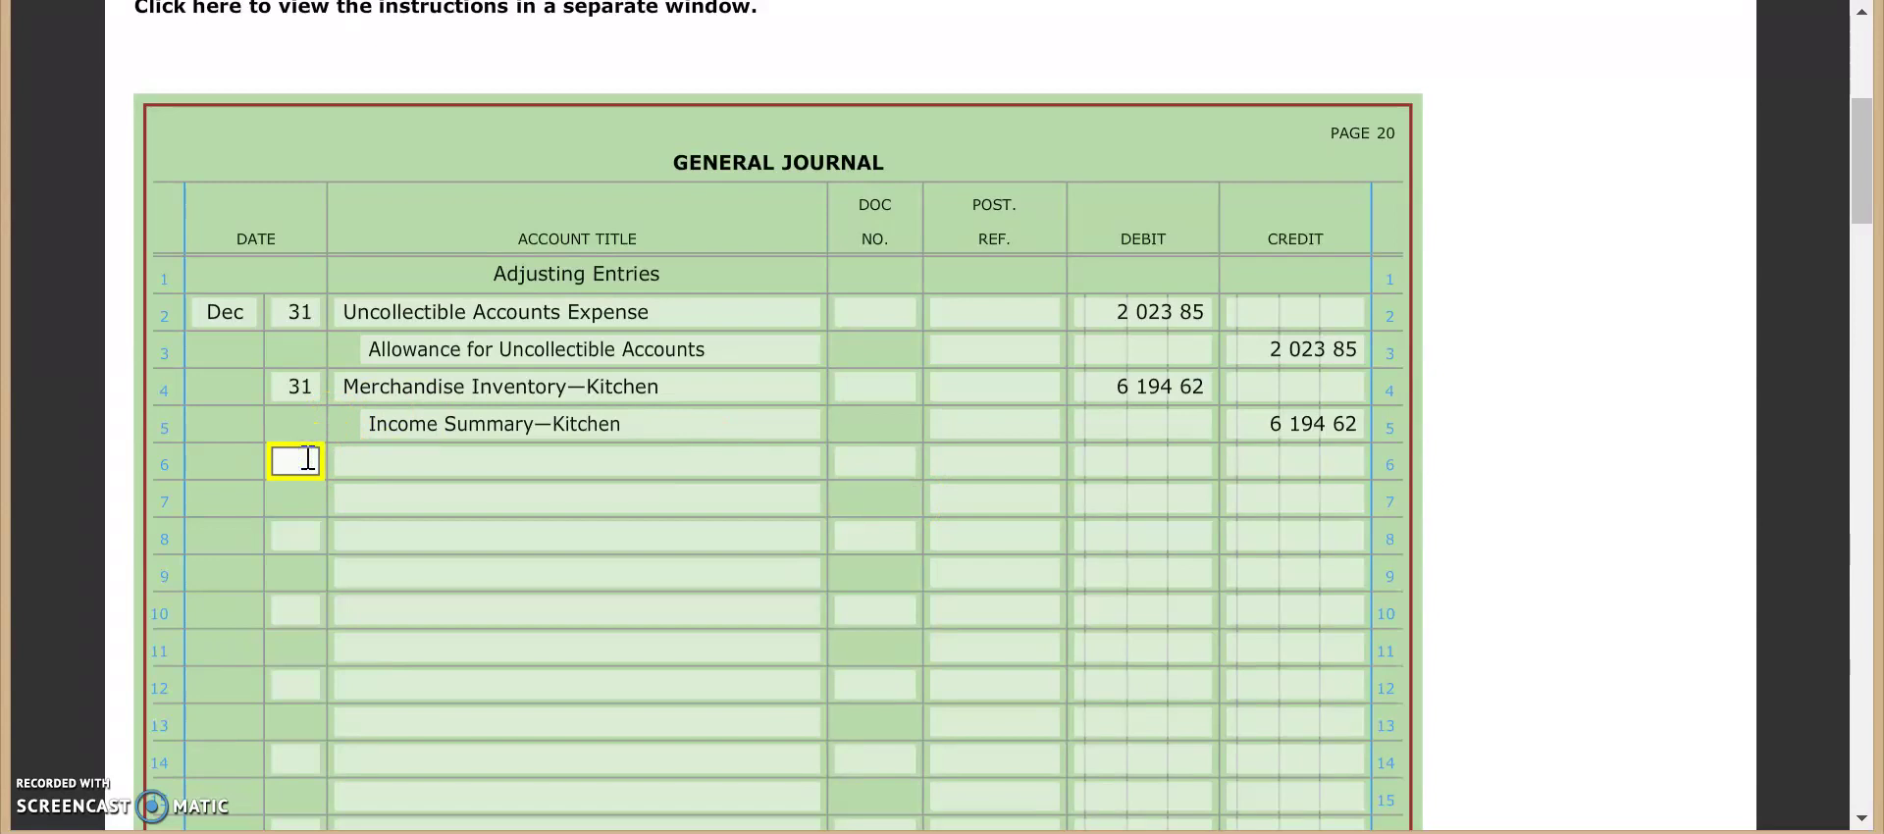
type("31")
key("Tab")
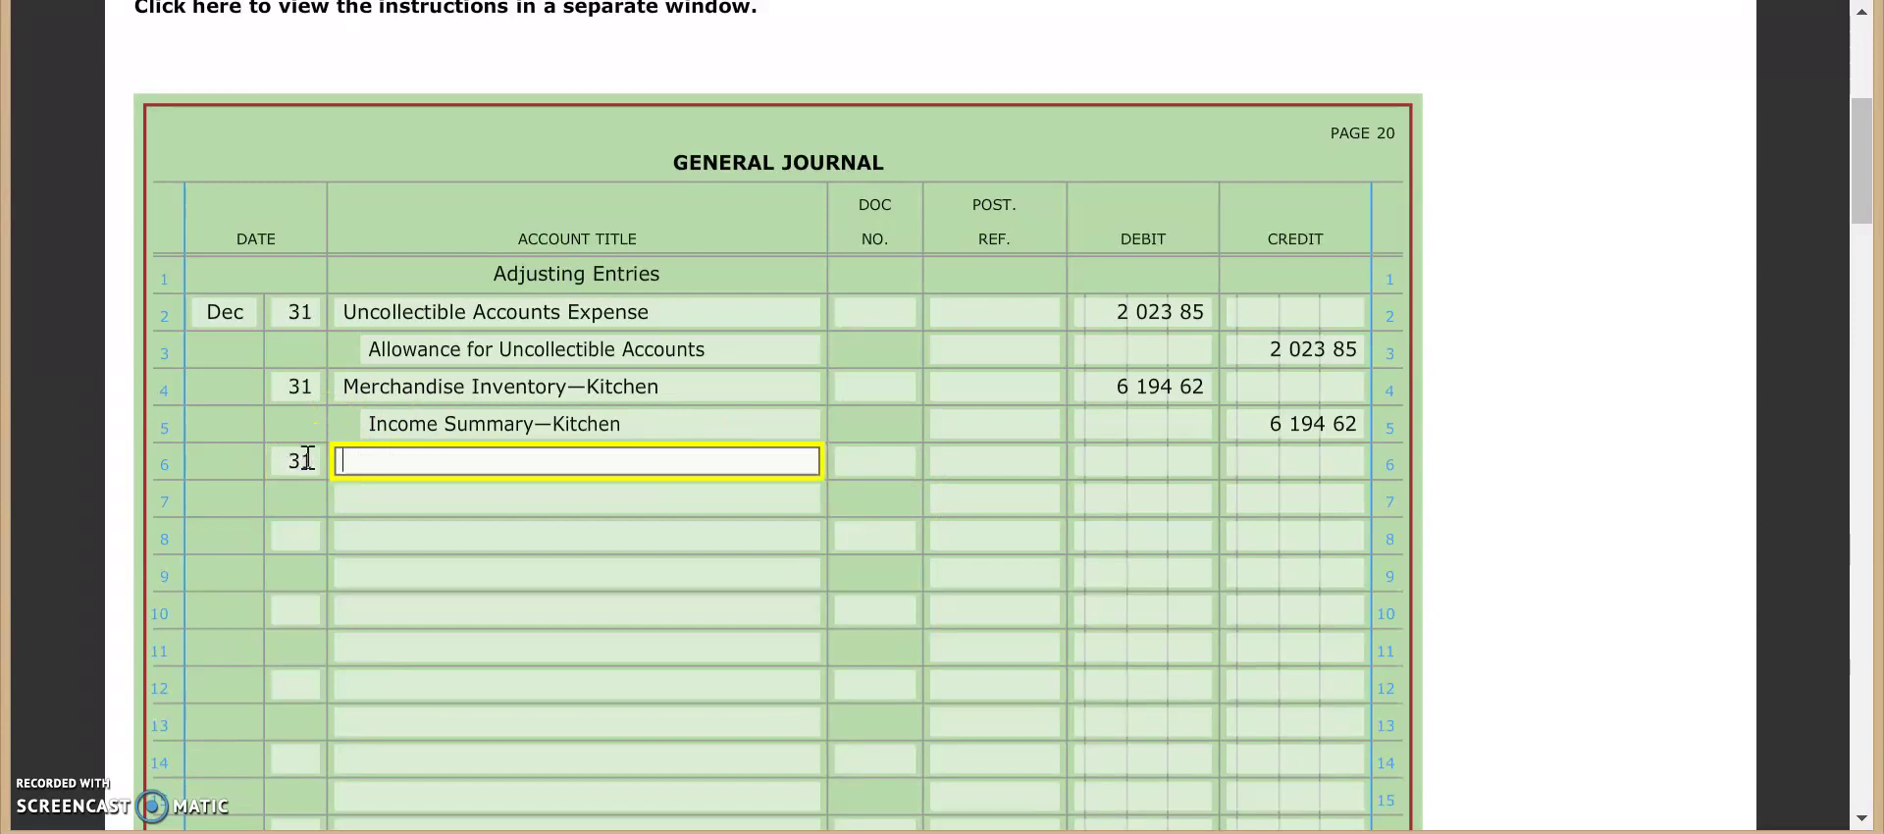
type("Income")
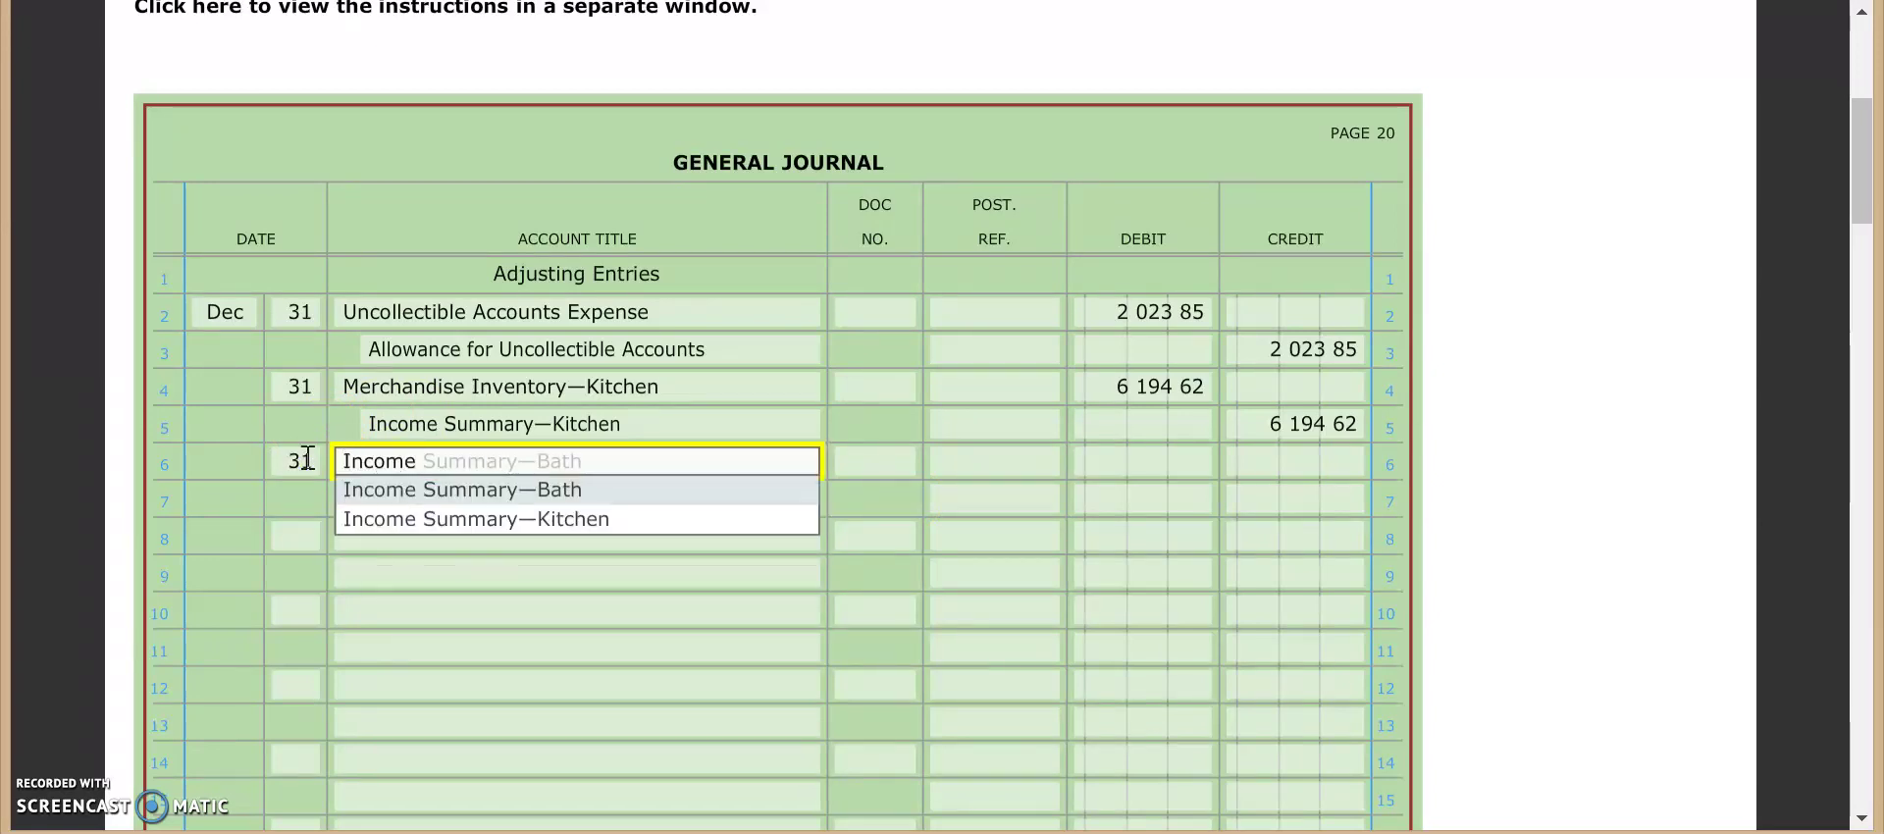
key("Tab")
key("Tab")
key("Tab")
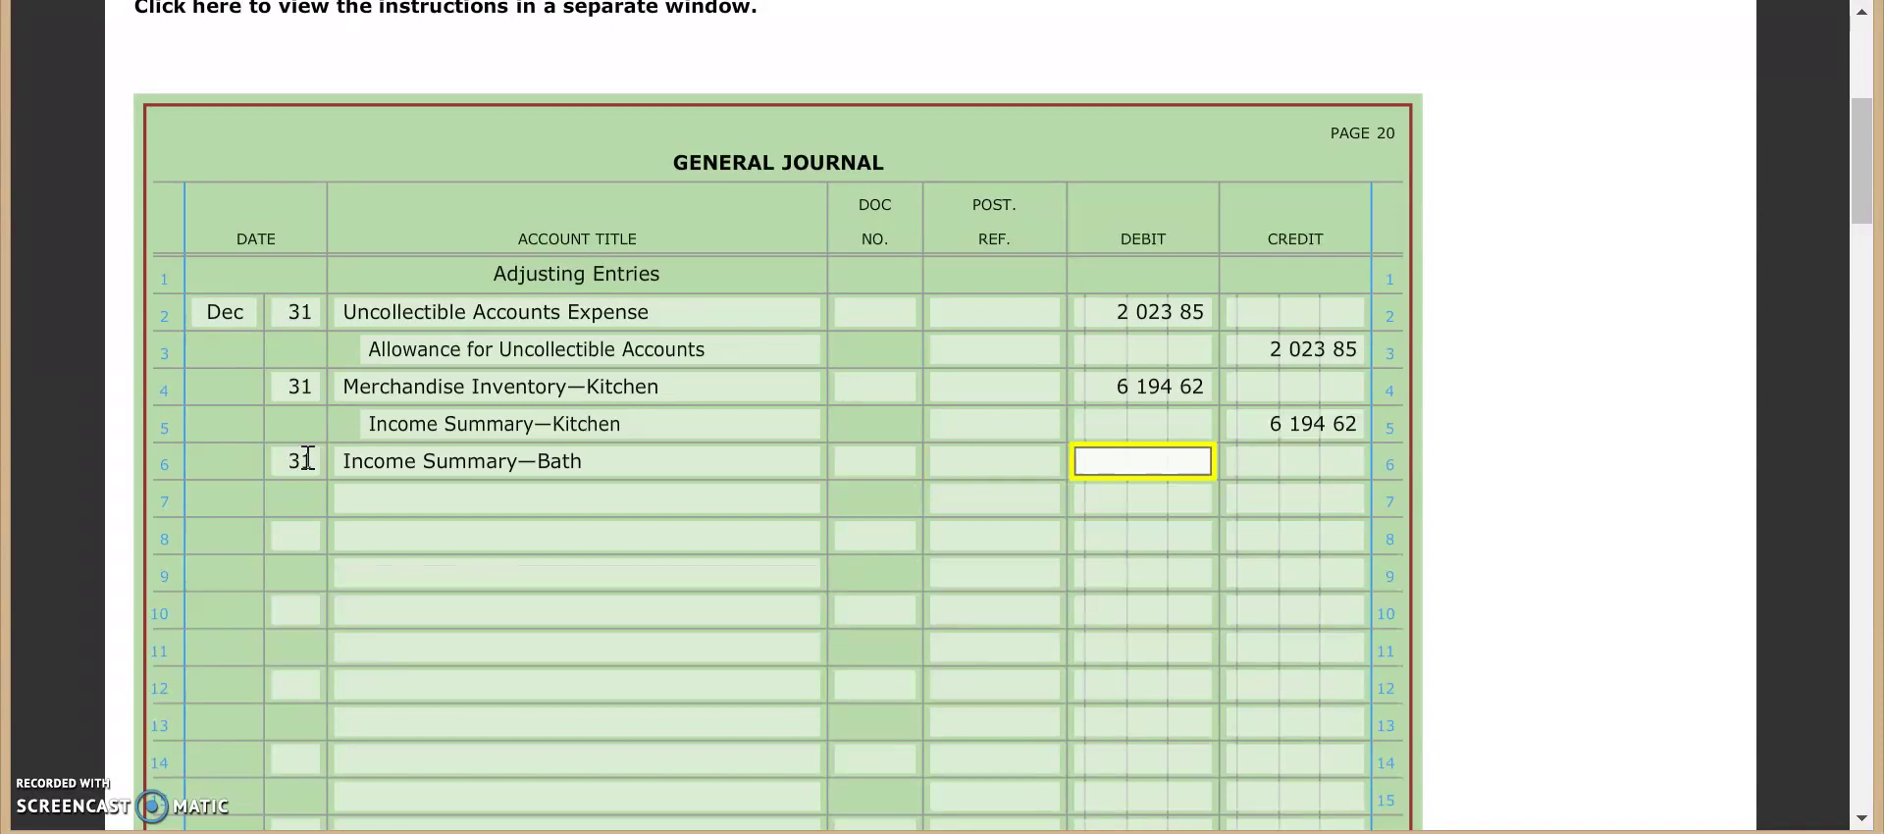
type("948.69")
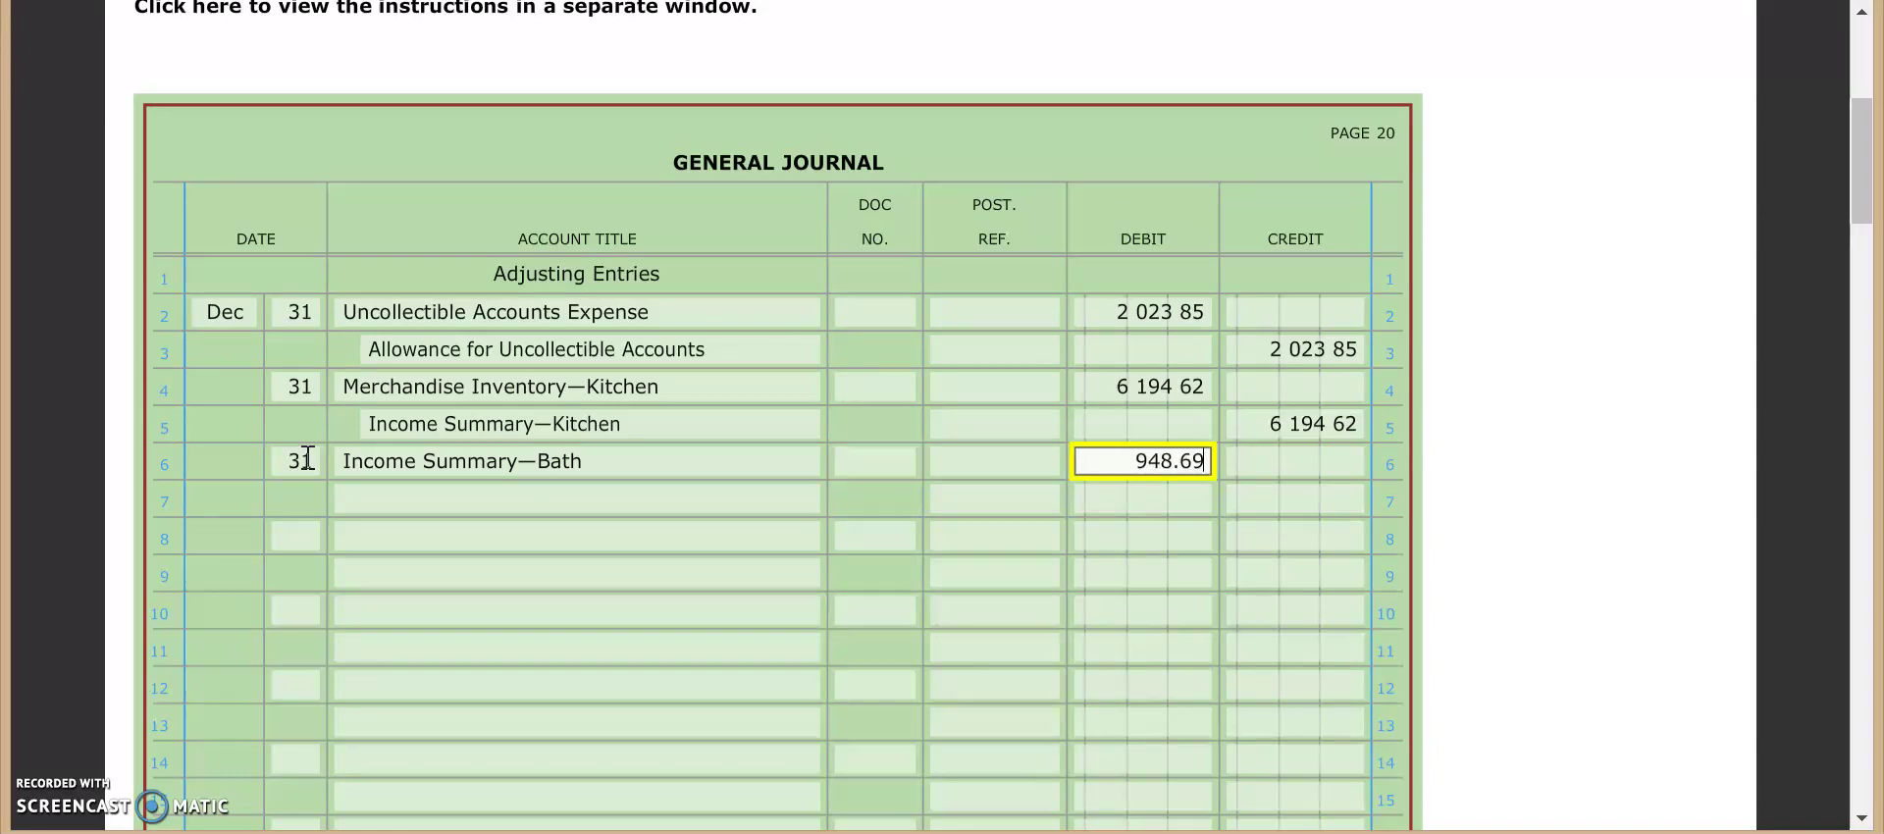
key("Tab")
key("Tab")
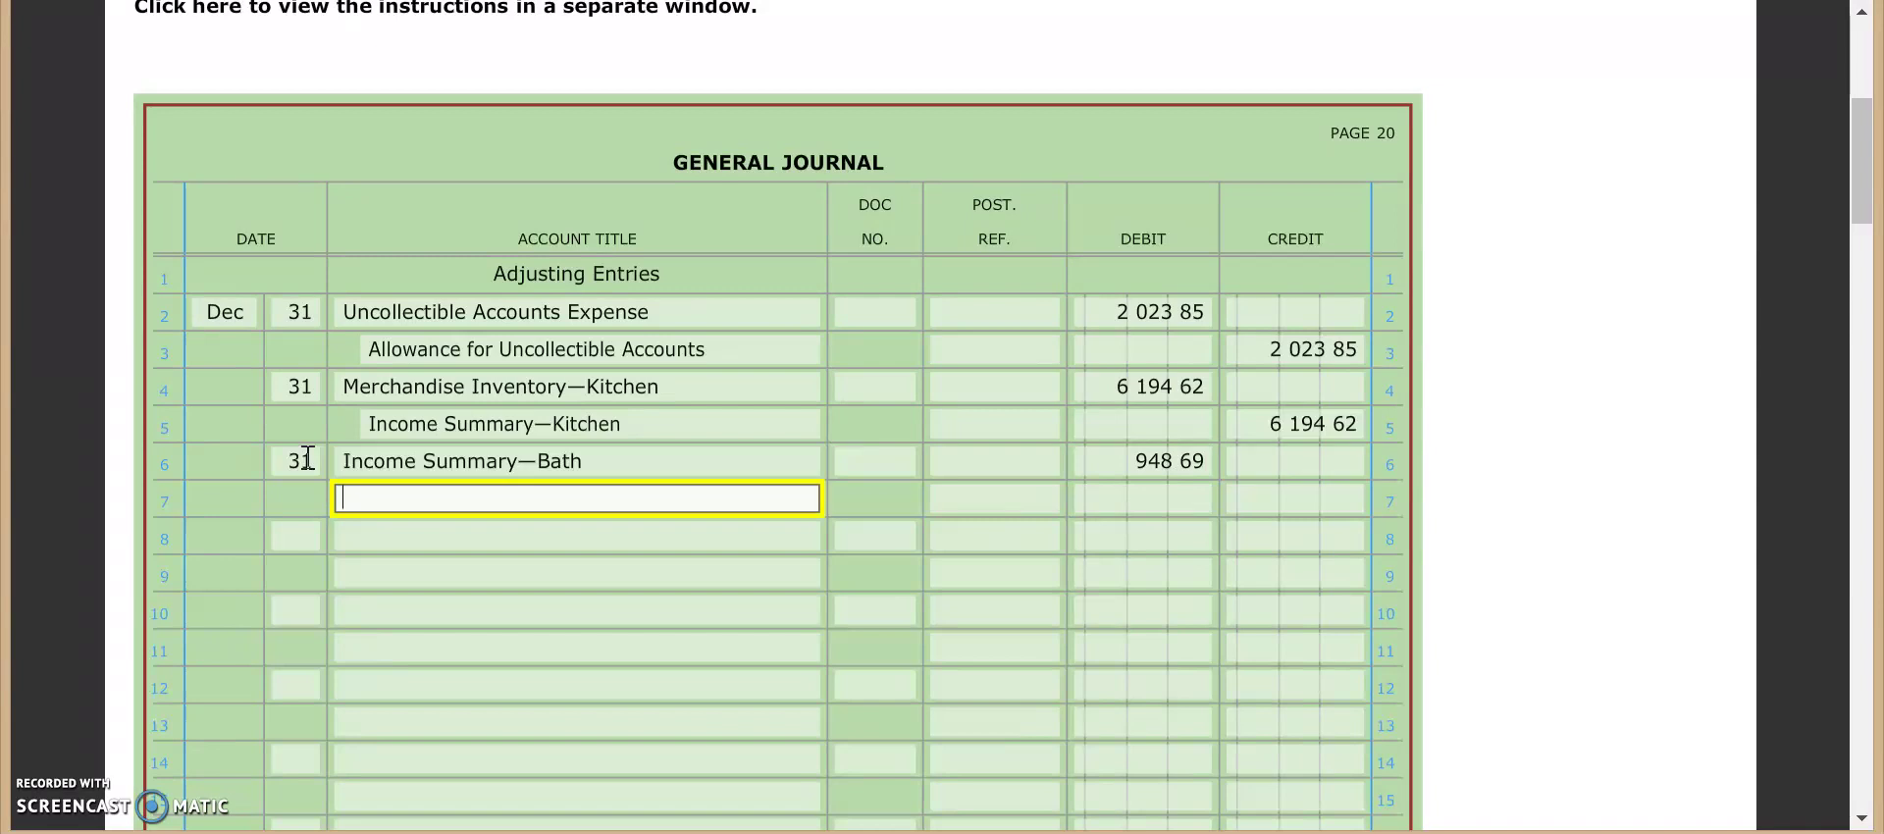
type("Mercha")
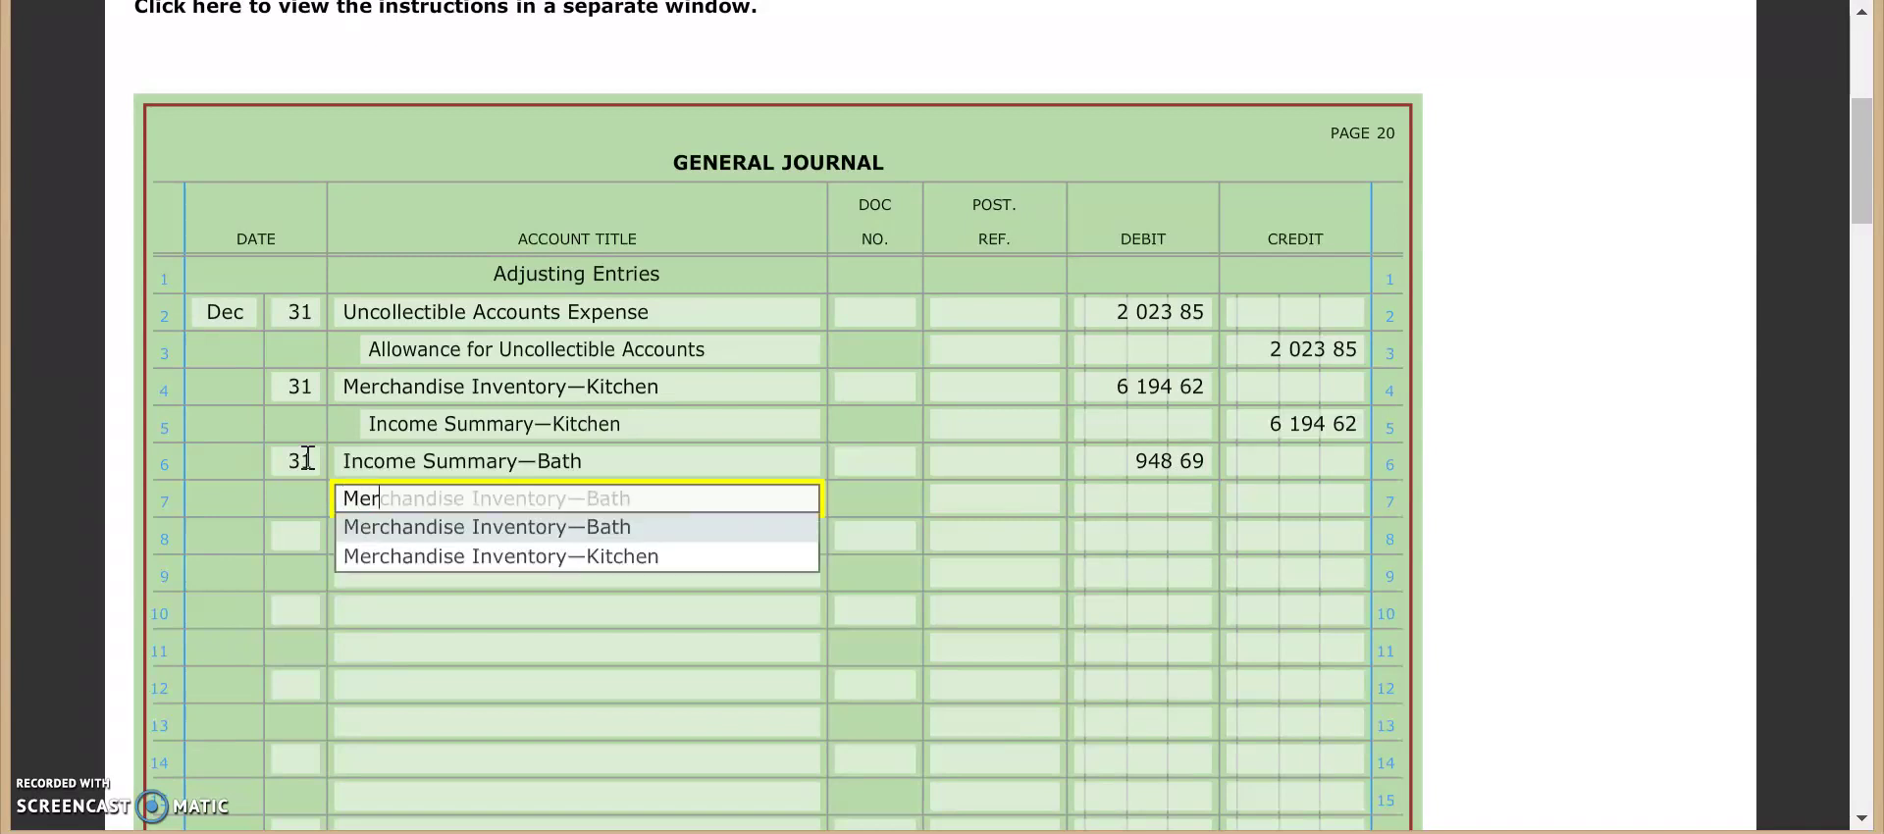
key("Tab")
key("Tab")
key("Tab")
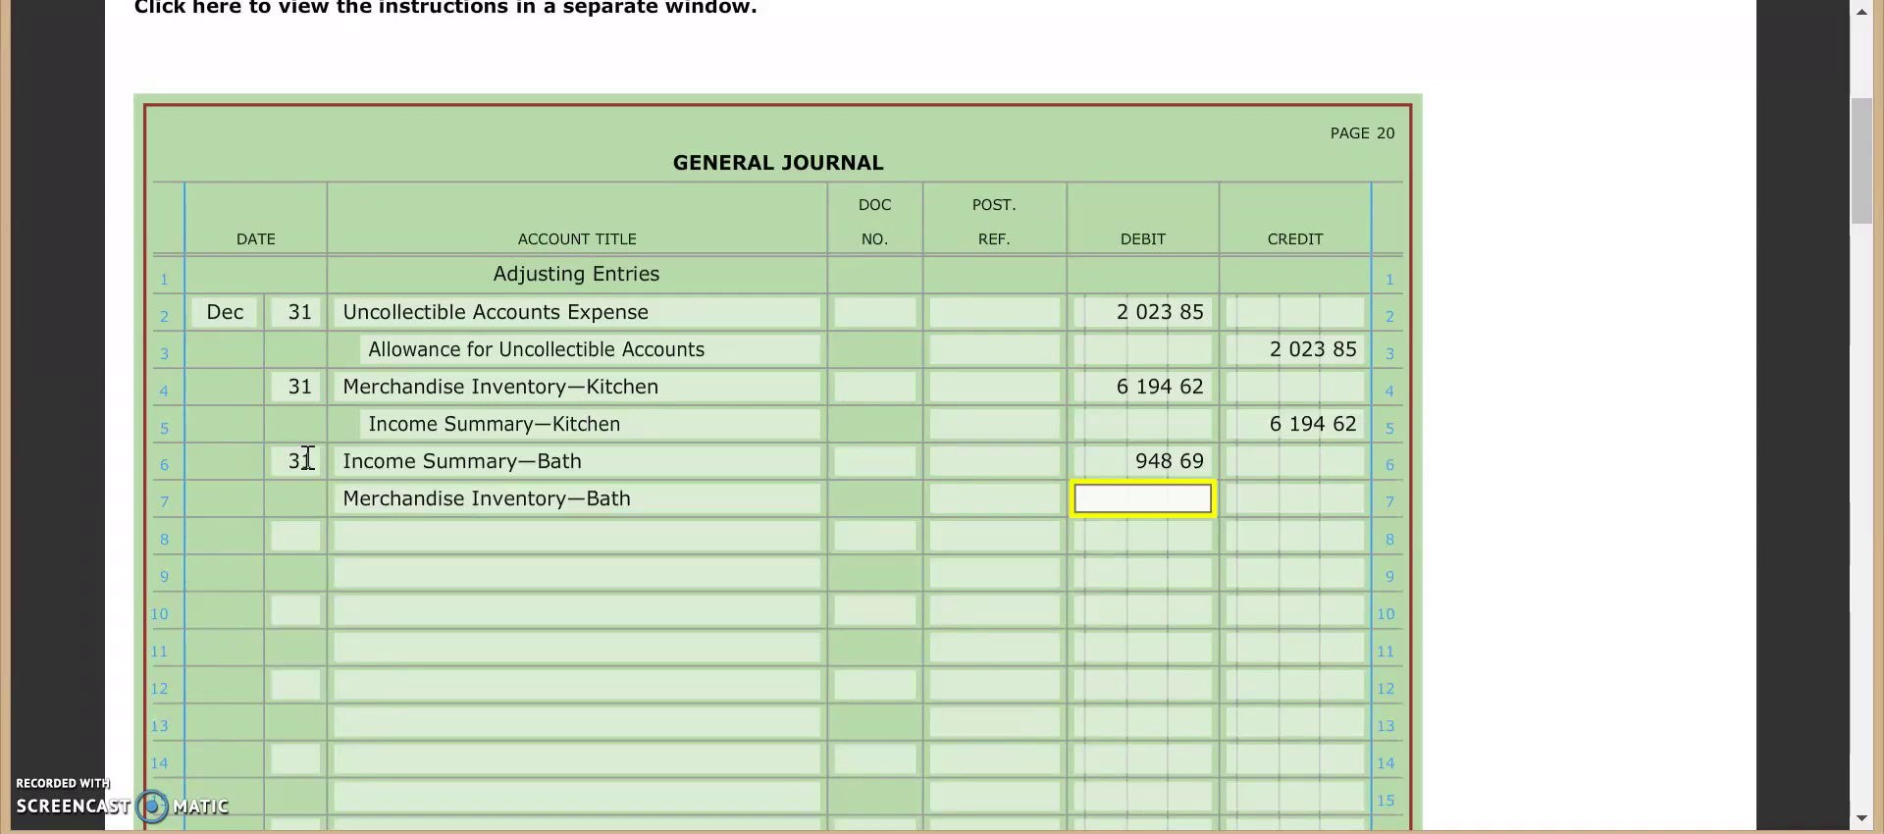
type("948.69")
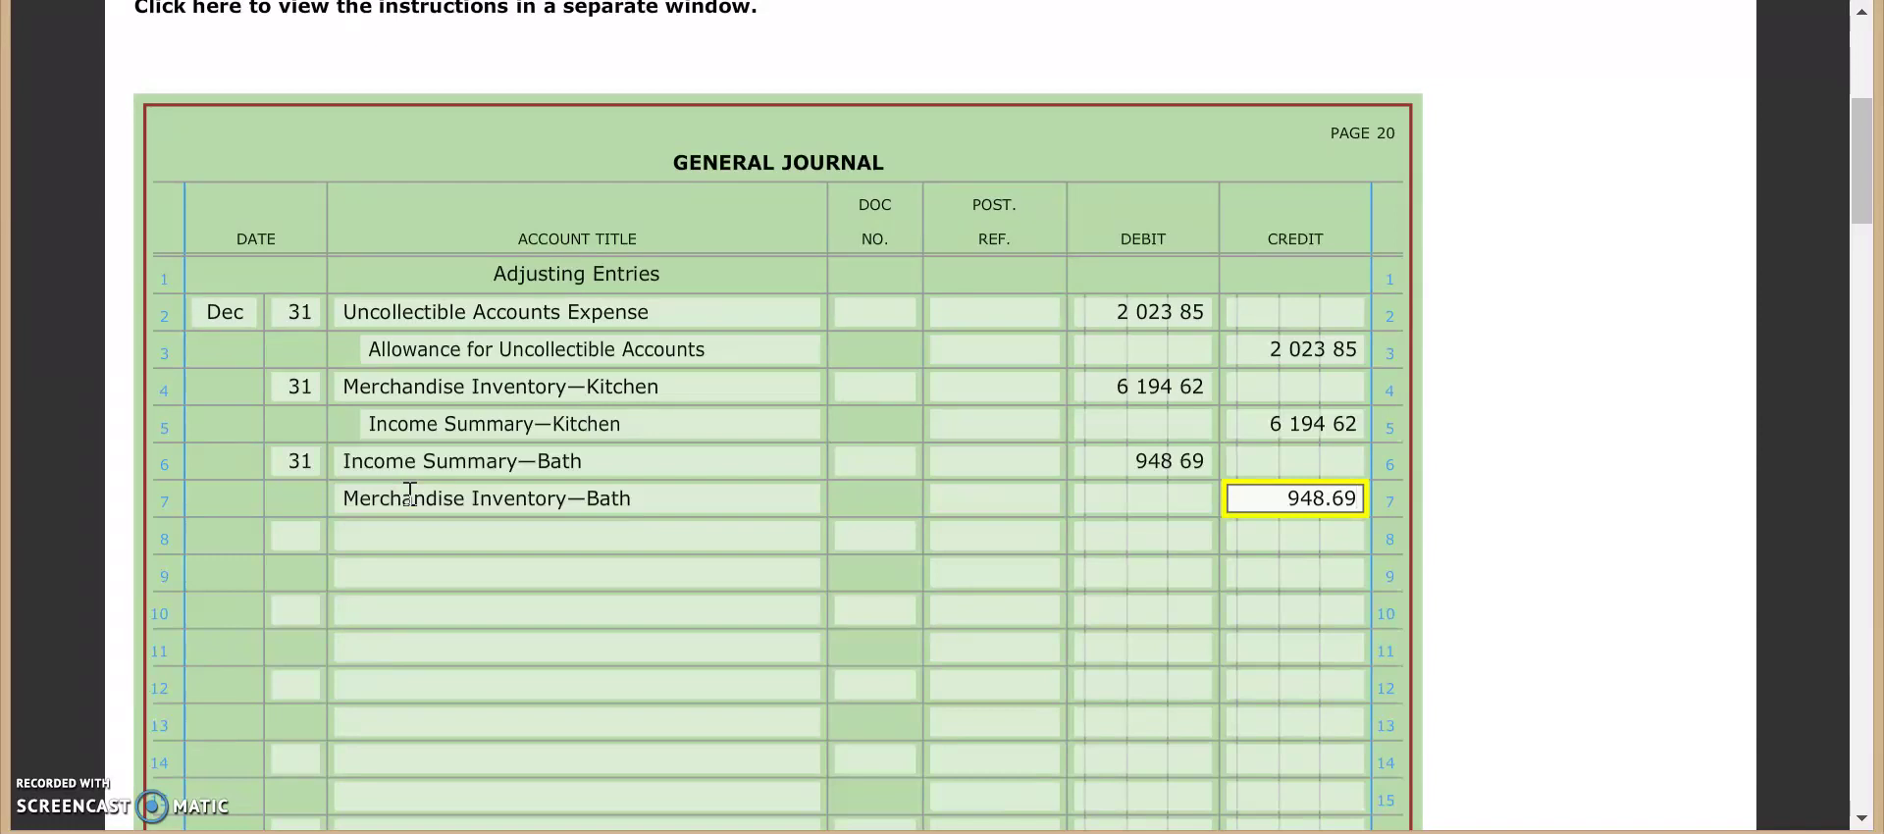
Step: Commit the 948.69 credit and consult the Work Together 4-1 instructions
left_click(68, 504)
mouse_move(187, 832)
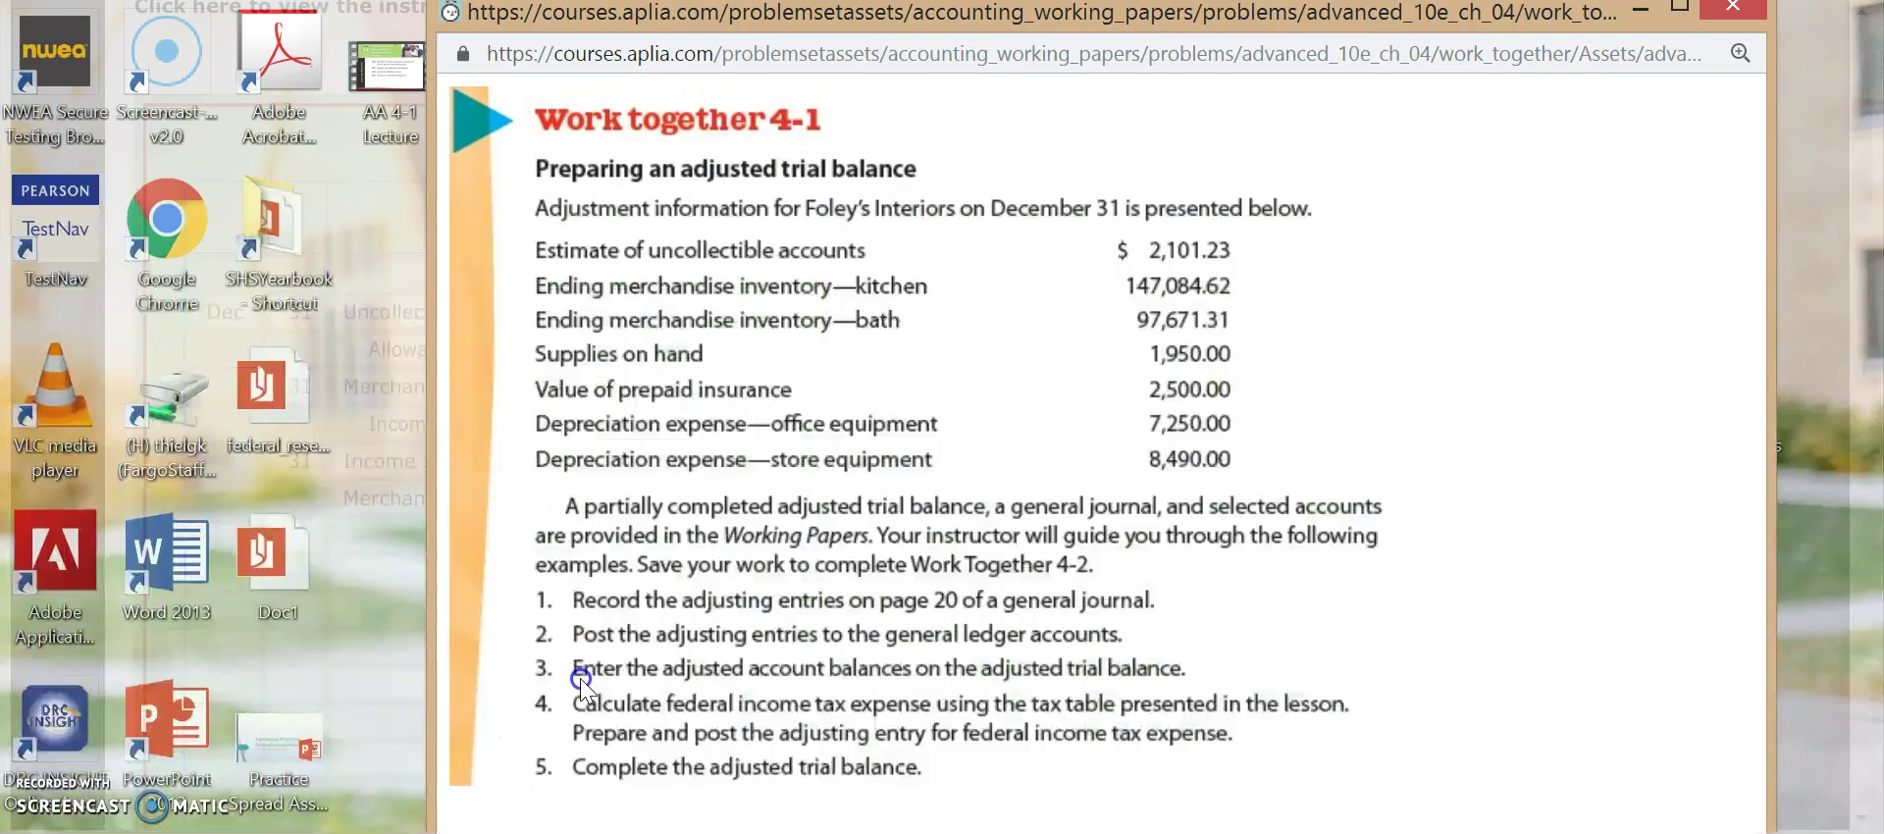
left_click(580, 679)
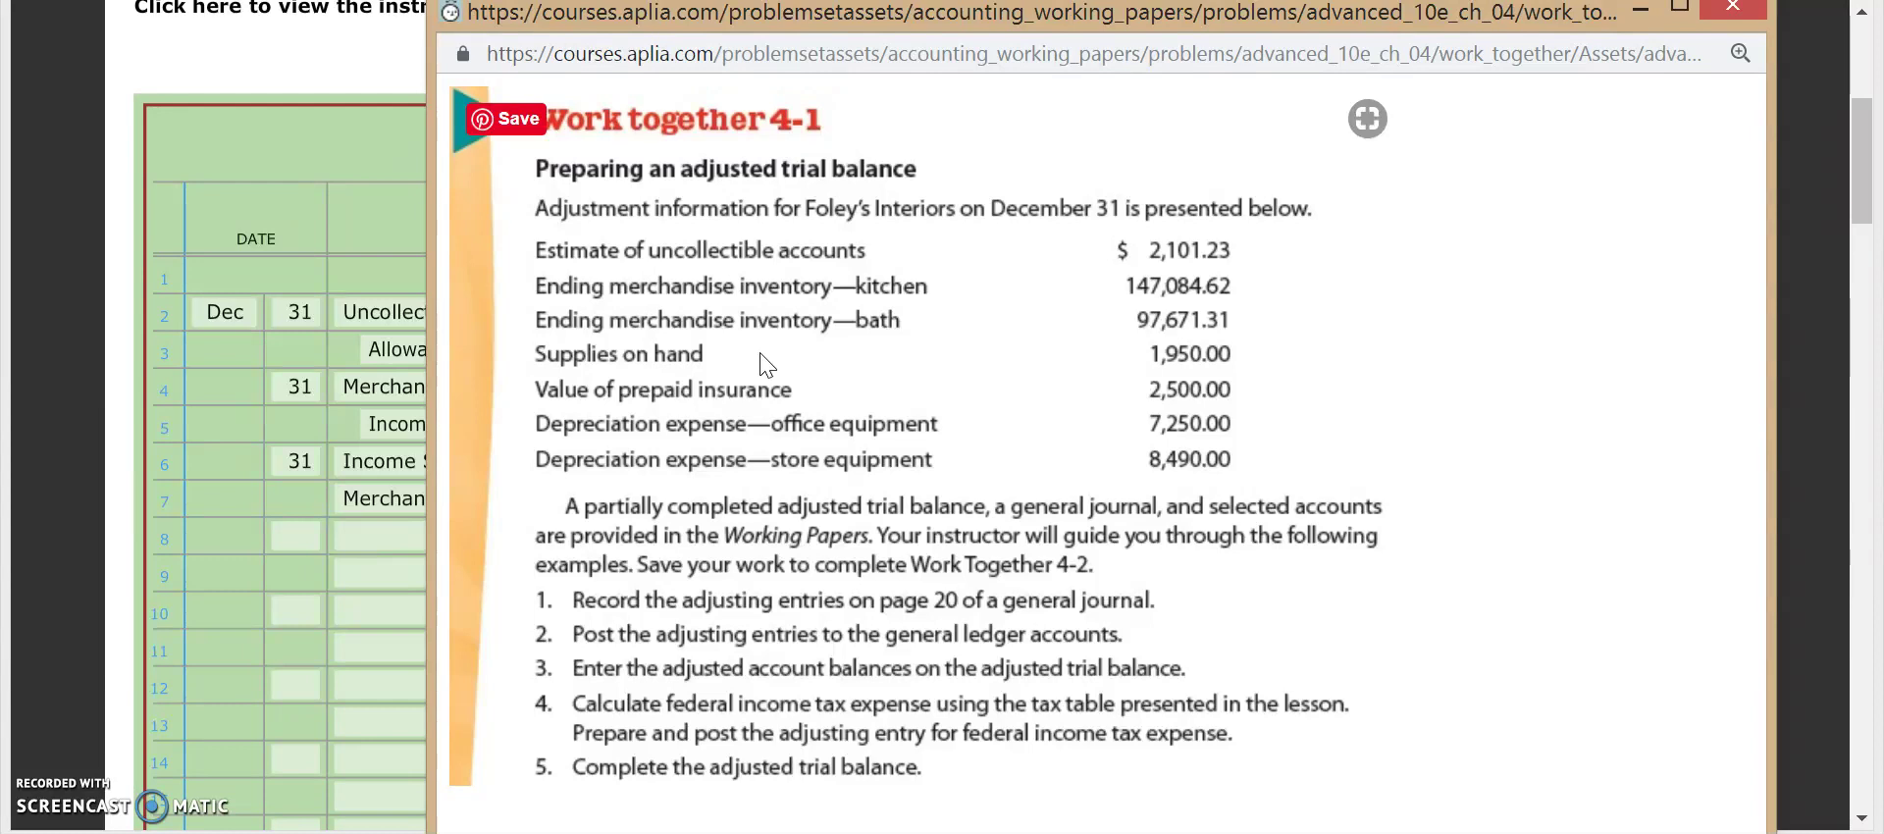
left_click(109, 421)
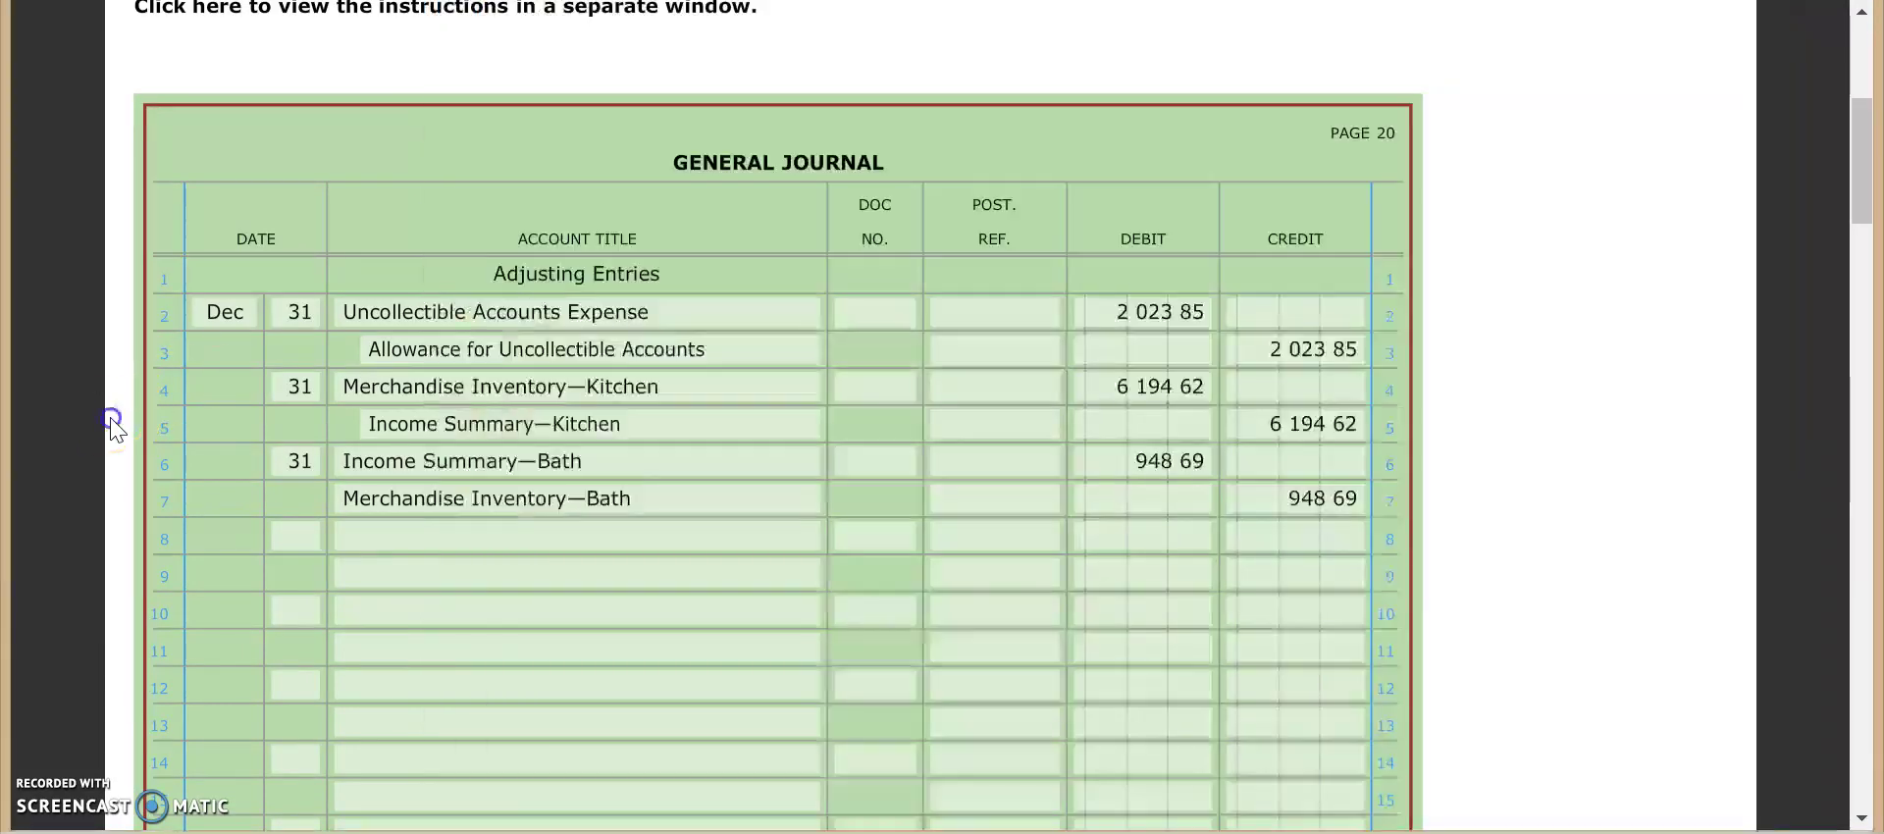
Step: Bring the Supplies ledger (No. 1405, 6,097.89 balance) into view, then recheck the instructions
scroll(295, 537, "down", 10)
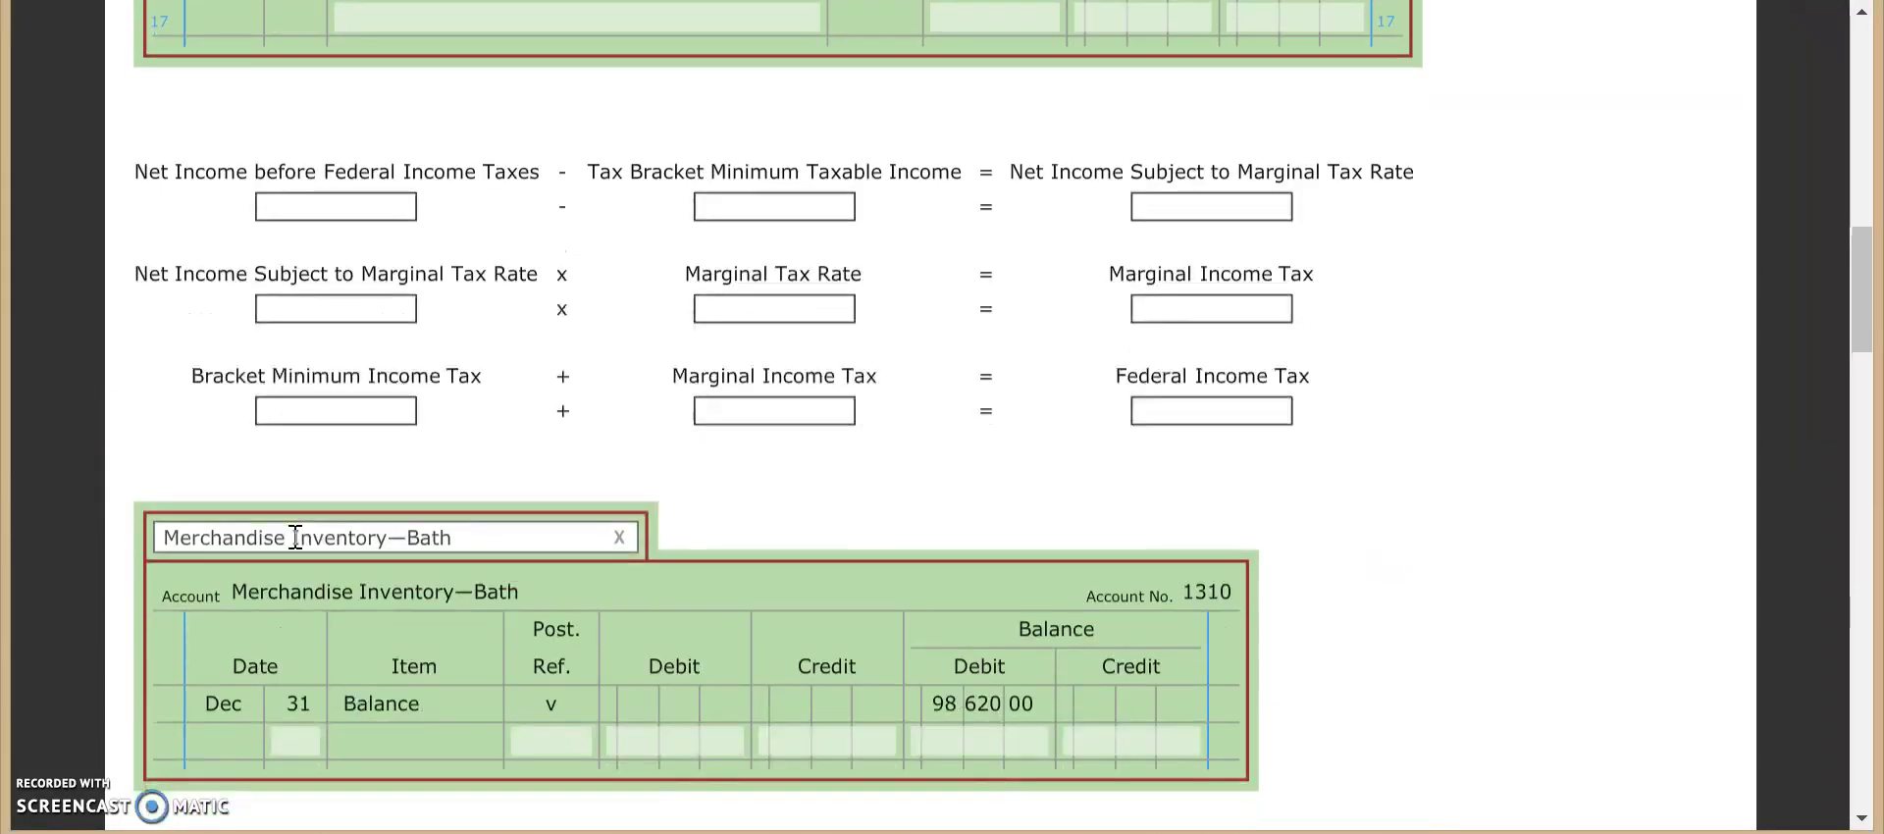
scroll(289, 510, "down", 1)
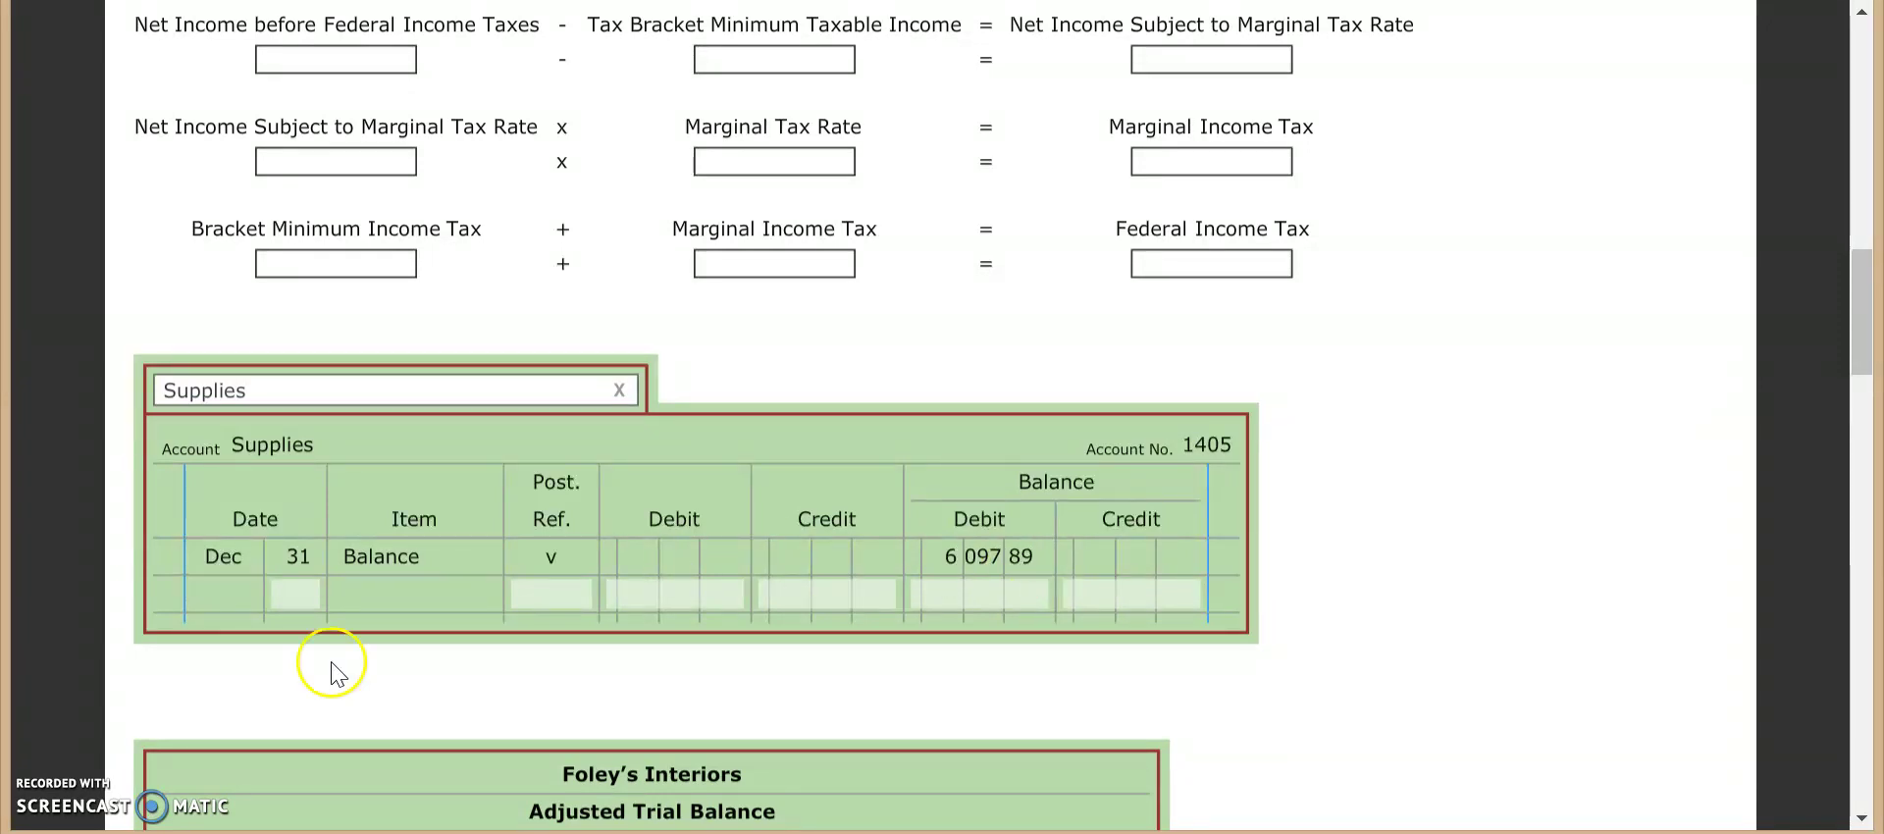
left_click(517, 714)
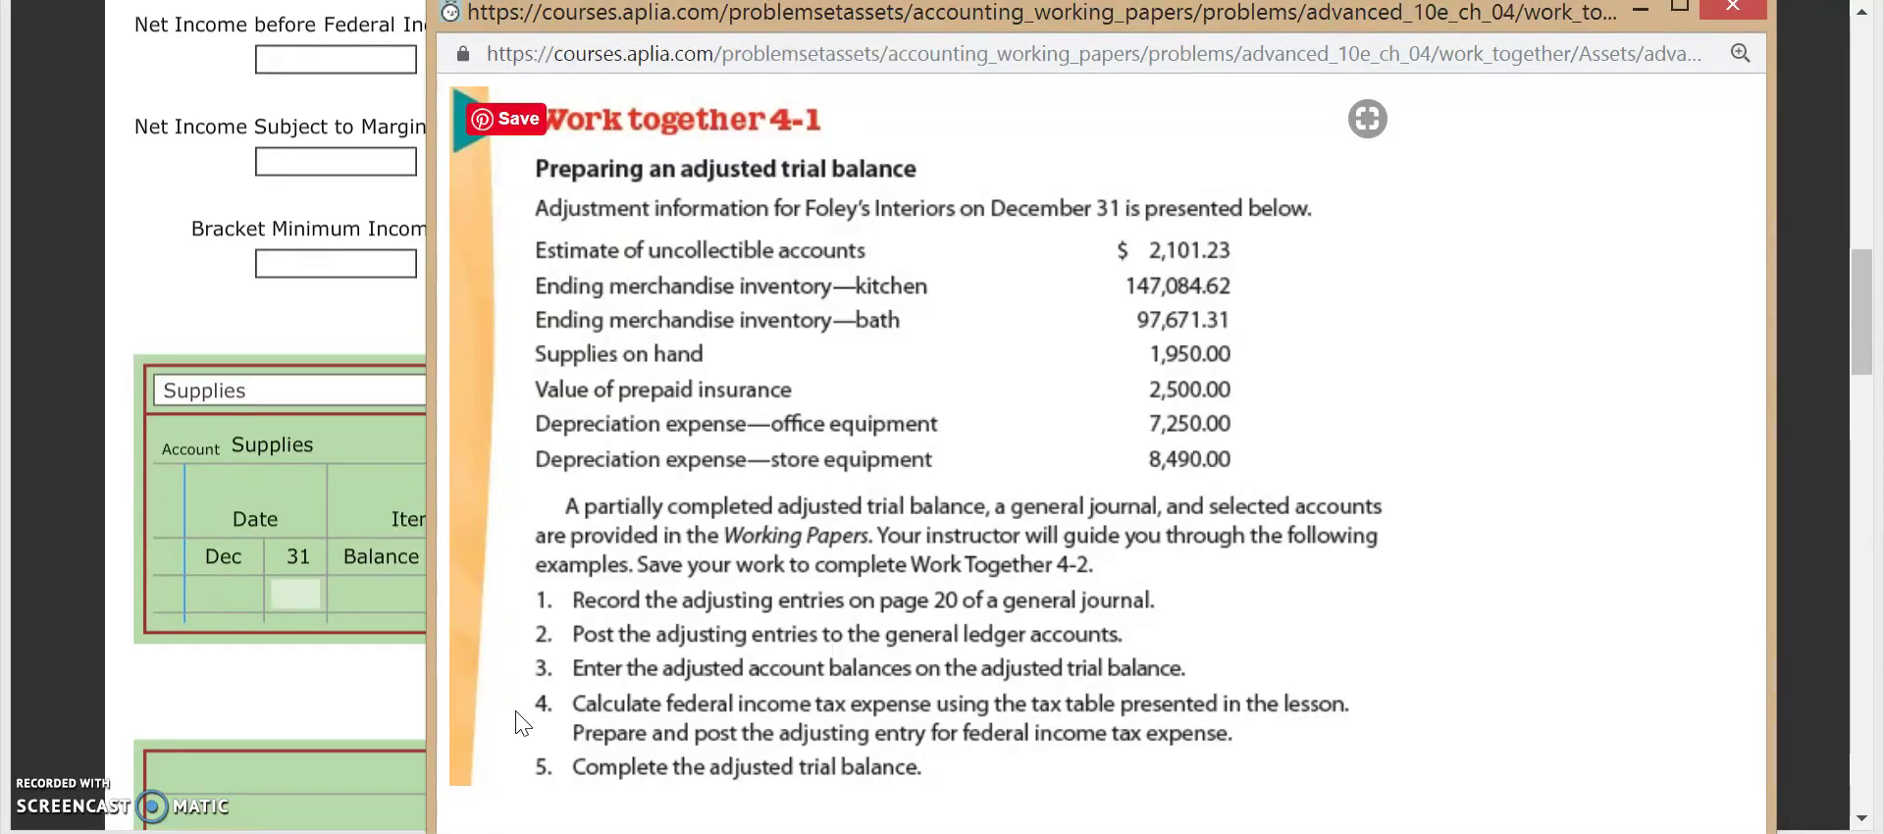
left_click(416, 673)
Step: Date row 8 Dec 31 and recheck the supplies adjustment data in the instructions
scroll(668, 549, "up", 15)
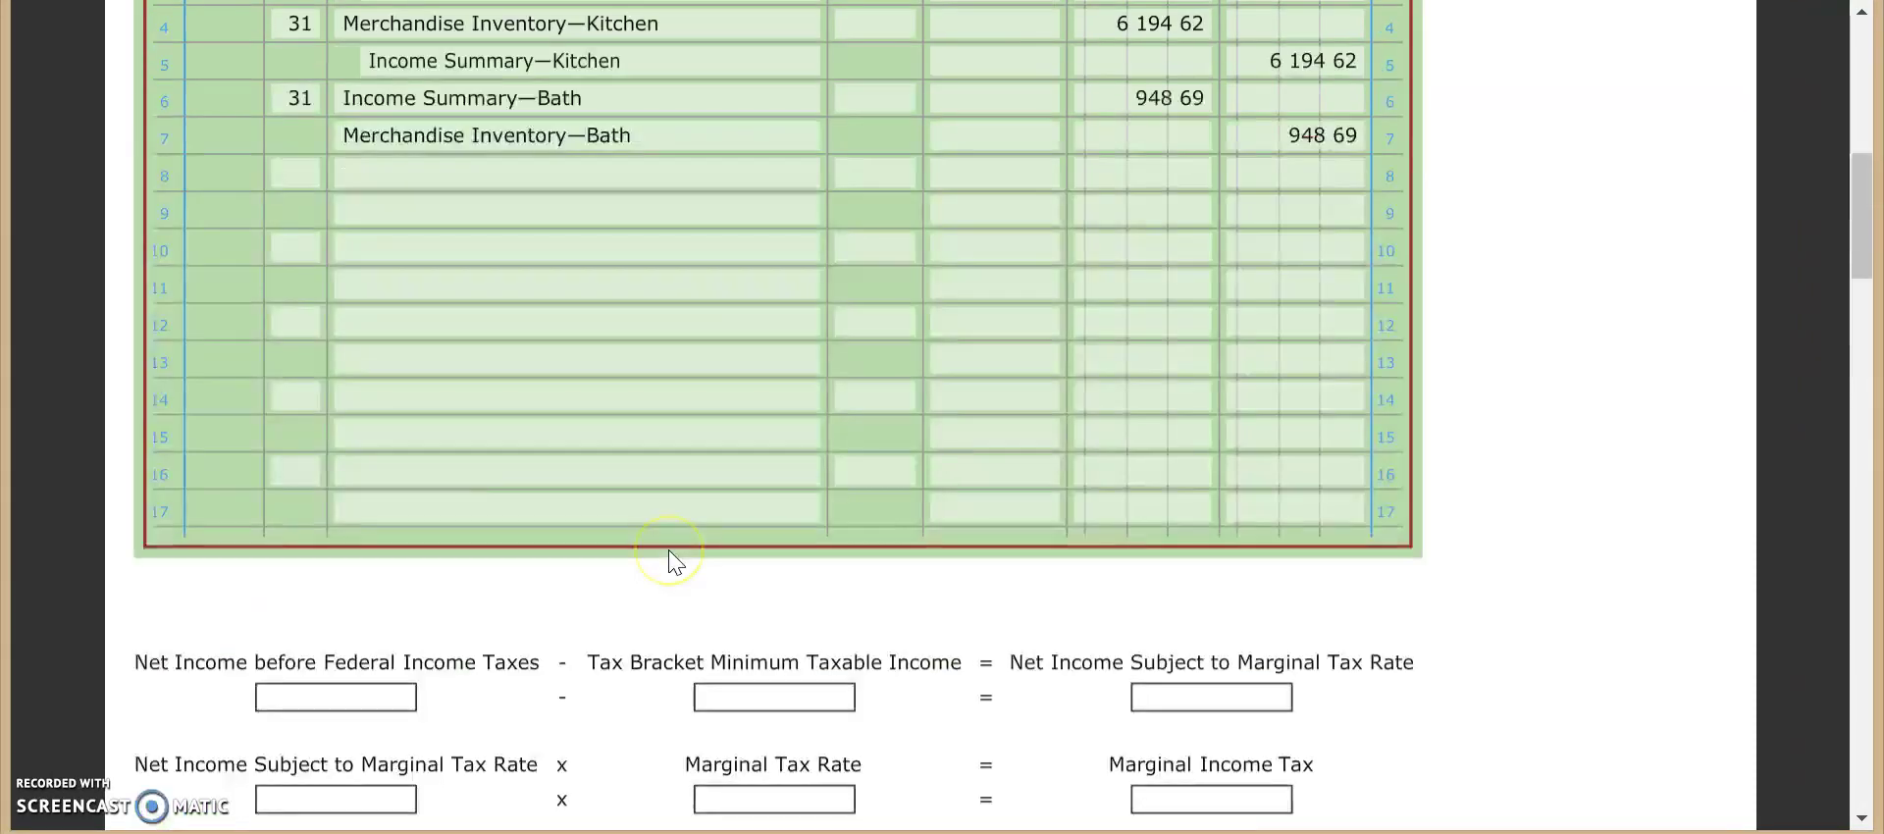
scroll(668, 549, "down", 2)
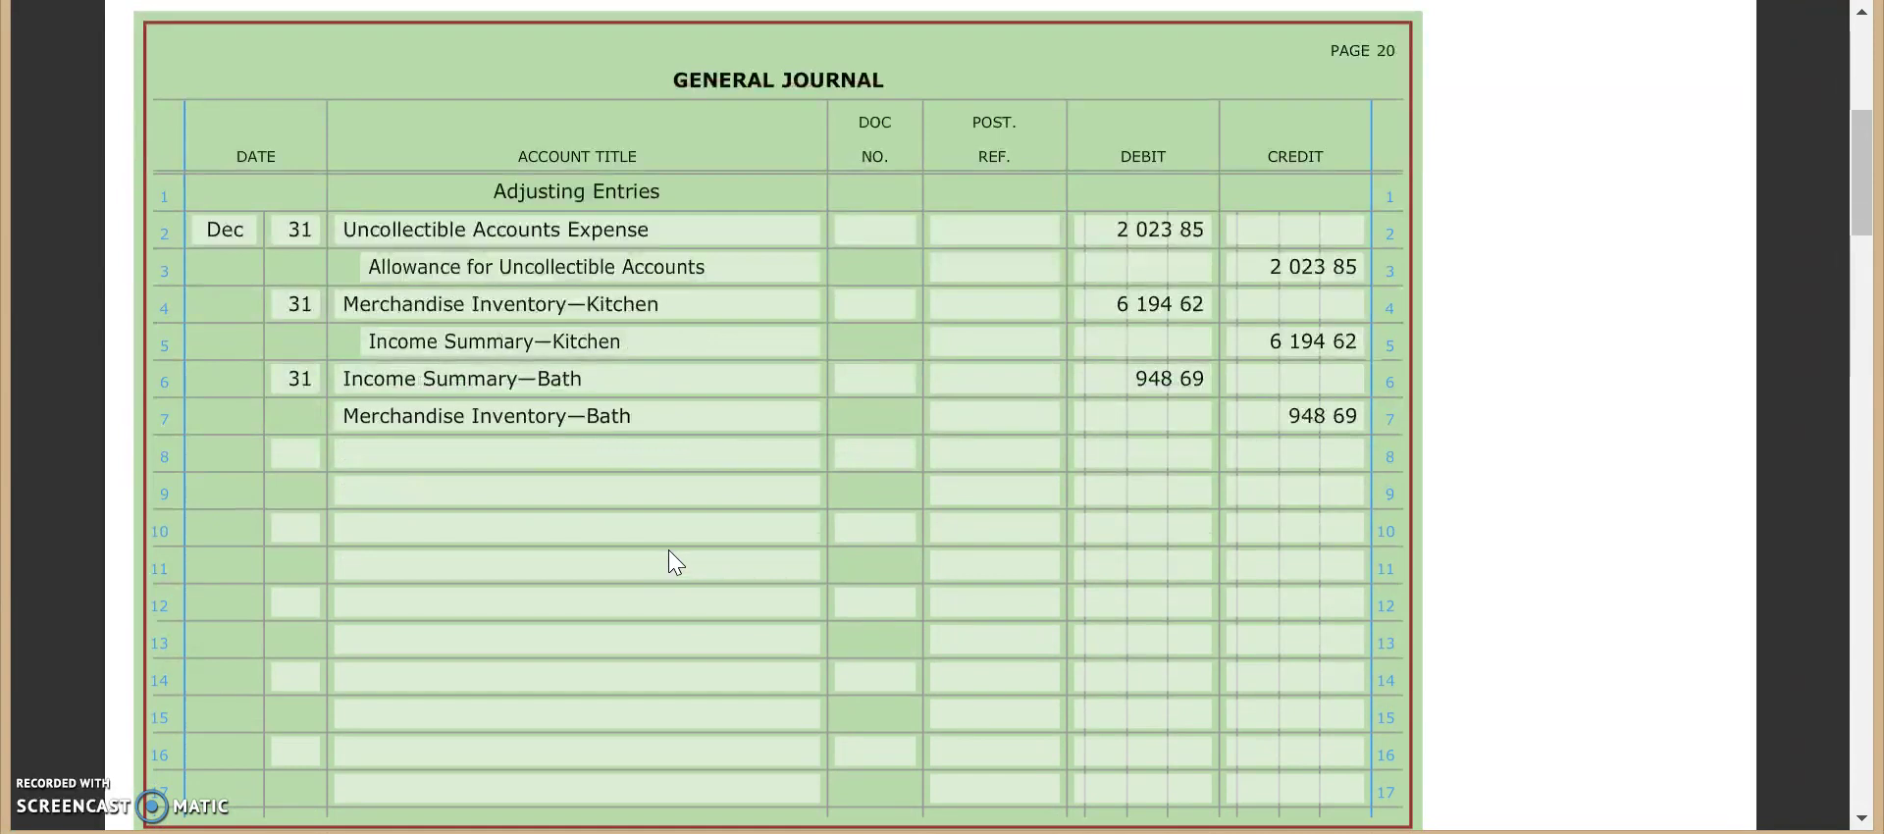
left_click(299, 453)
type("31")
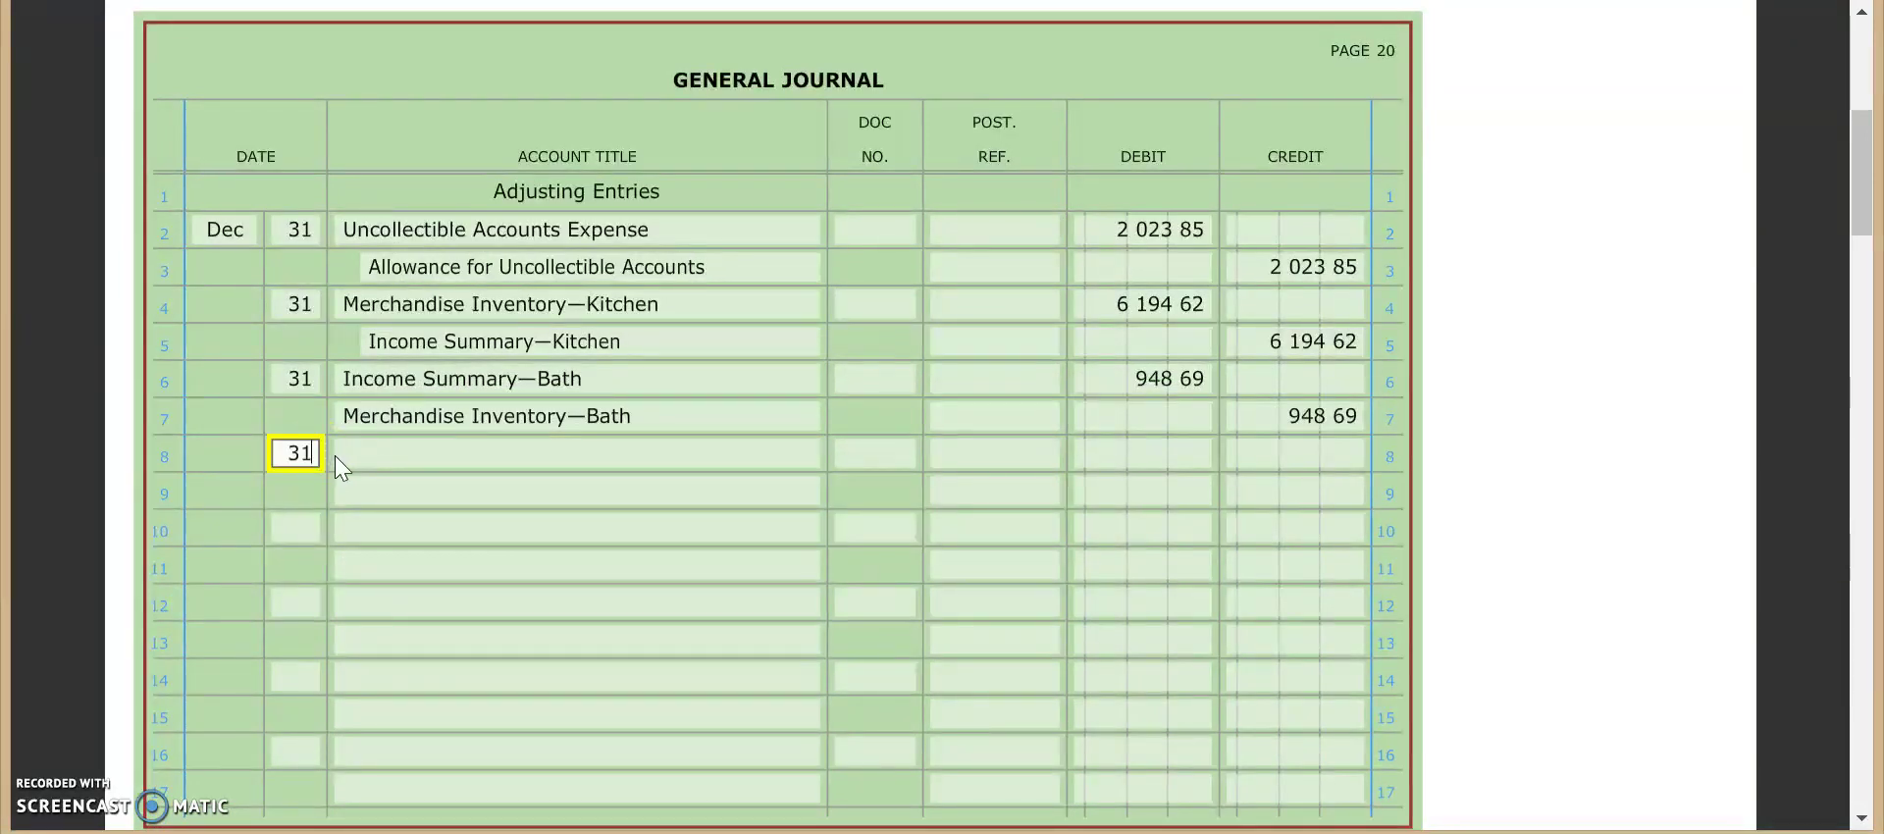
key("Tab")
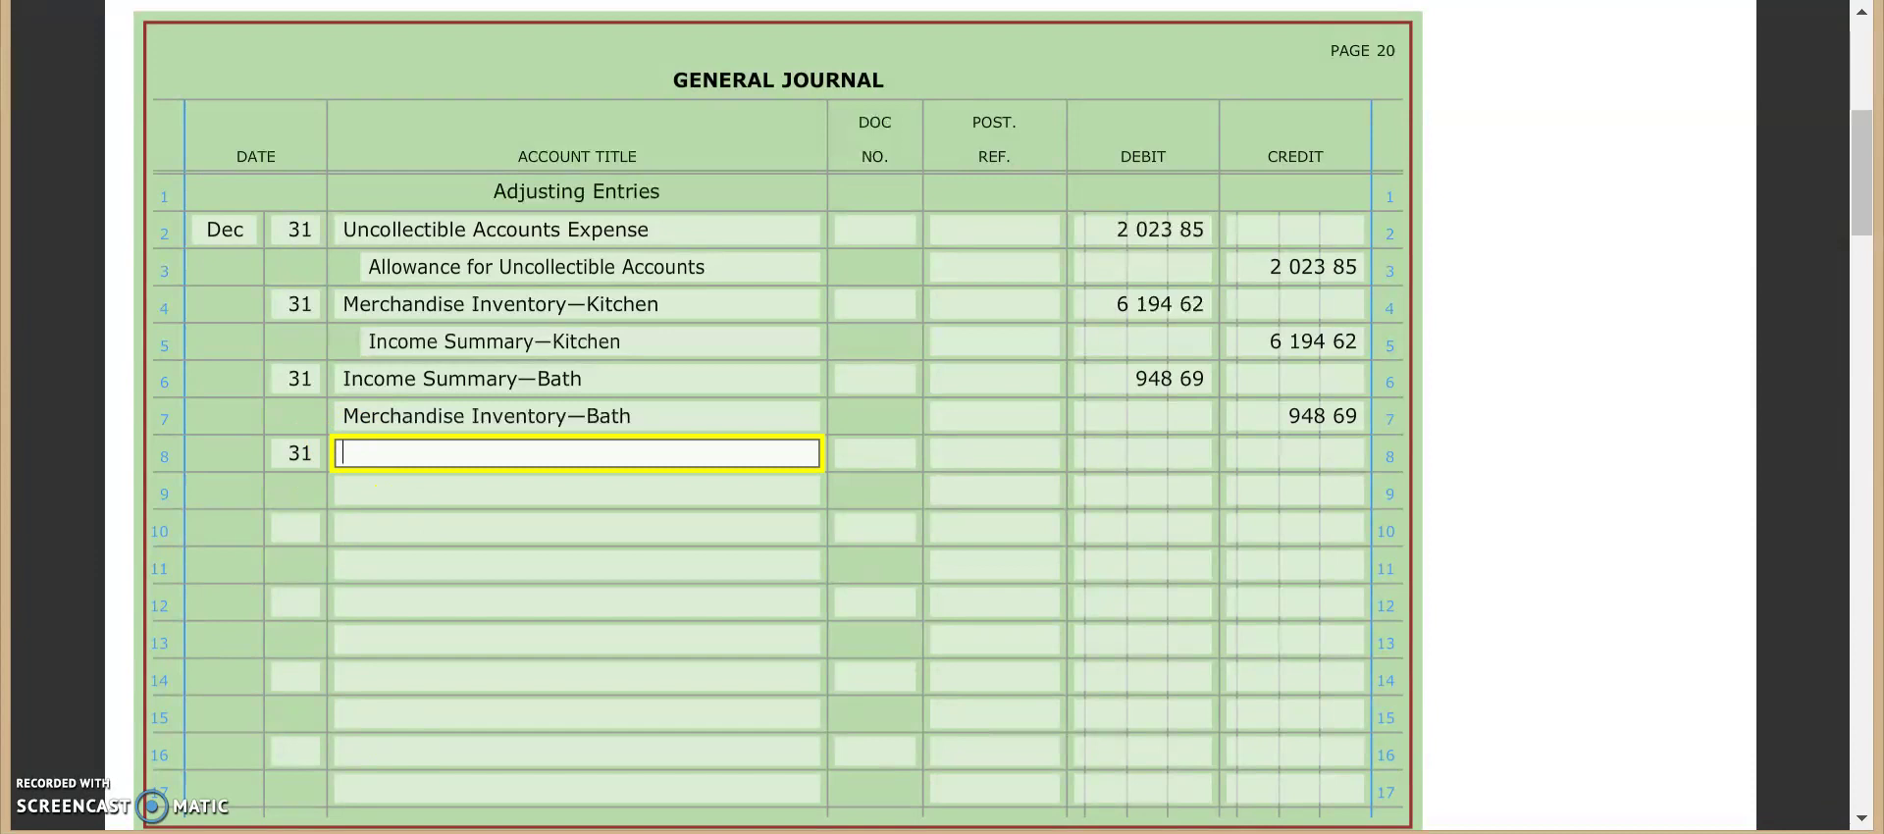
left_click(497, 736)
left_click(677, 432)
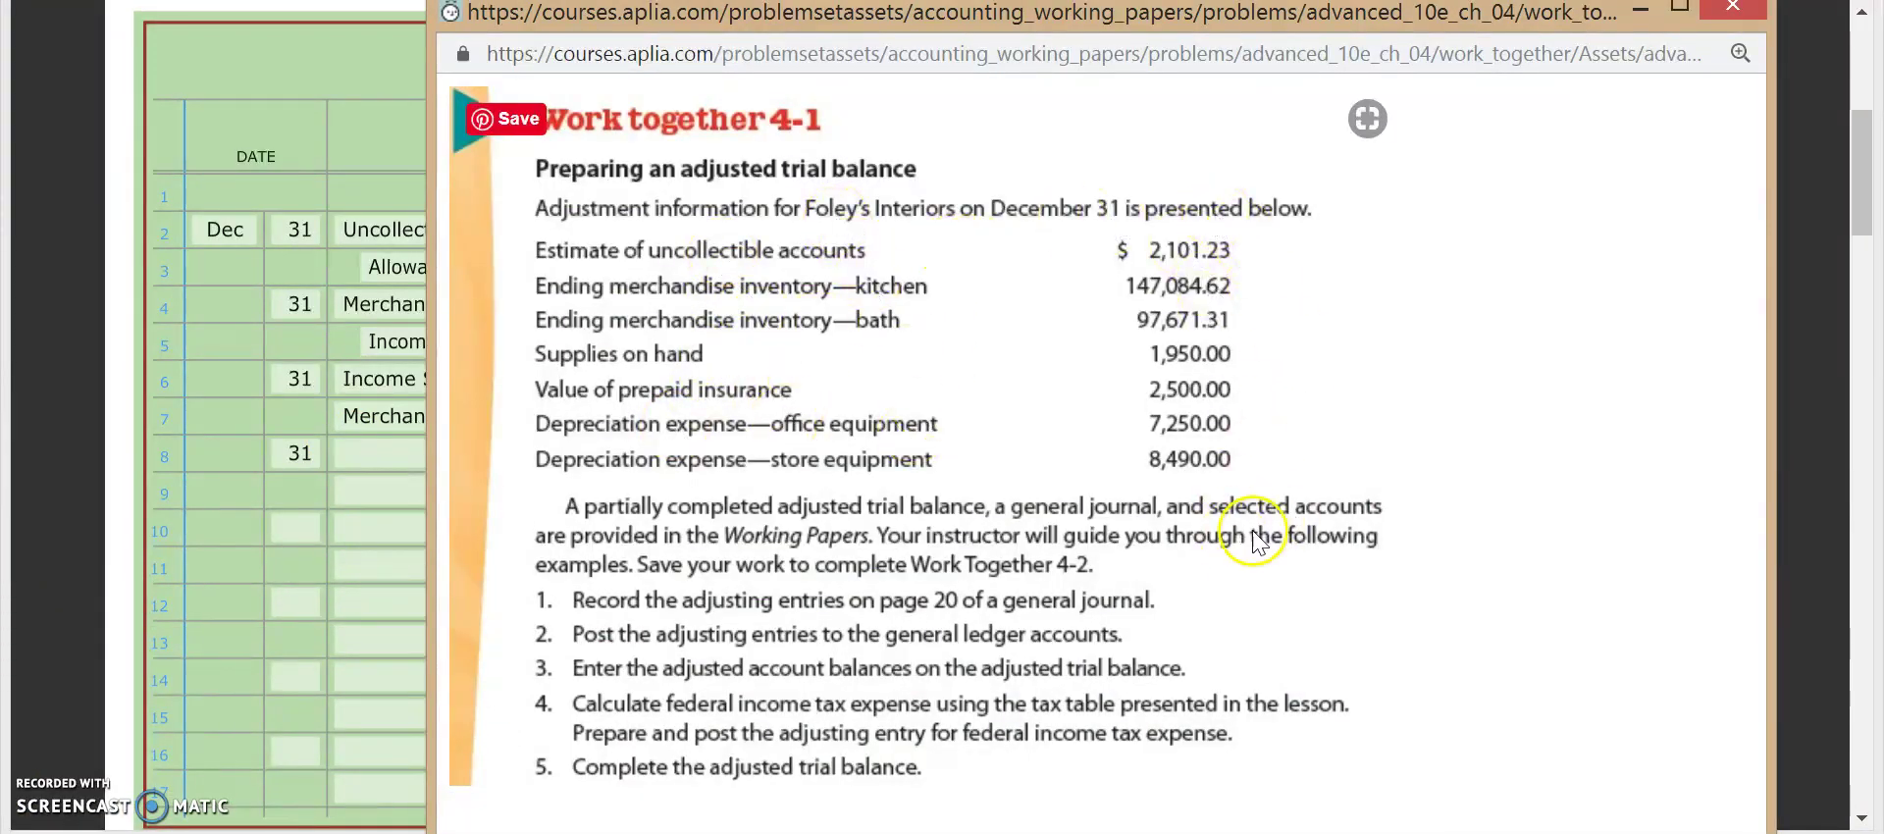
left_click(125, 618)
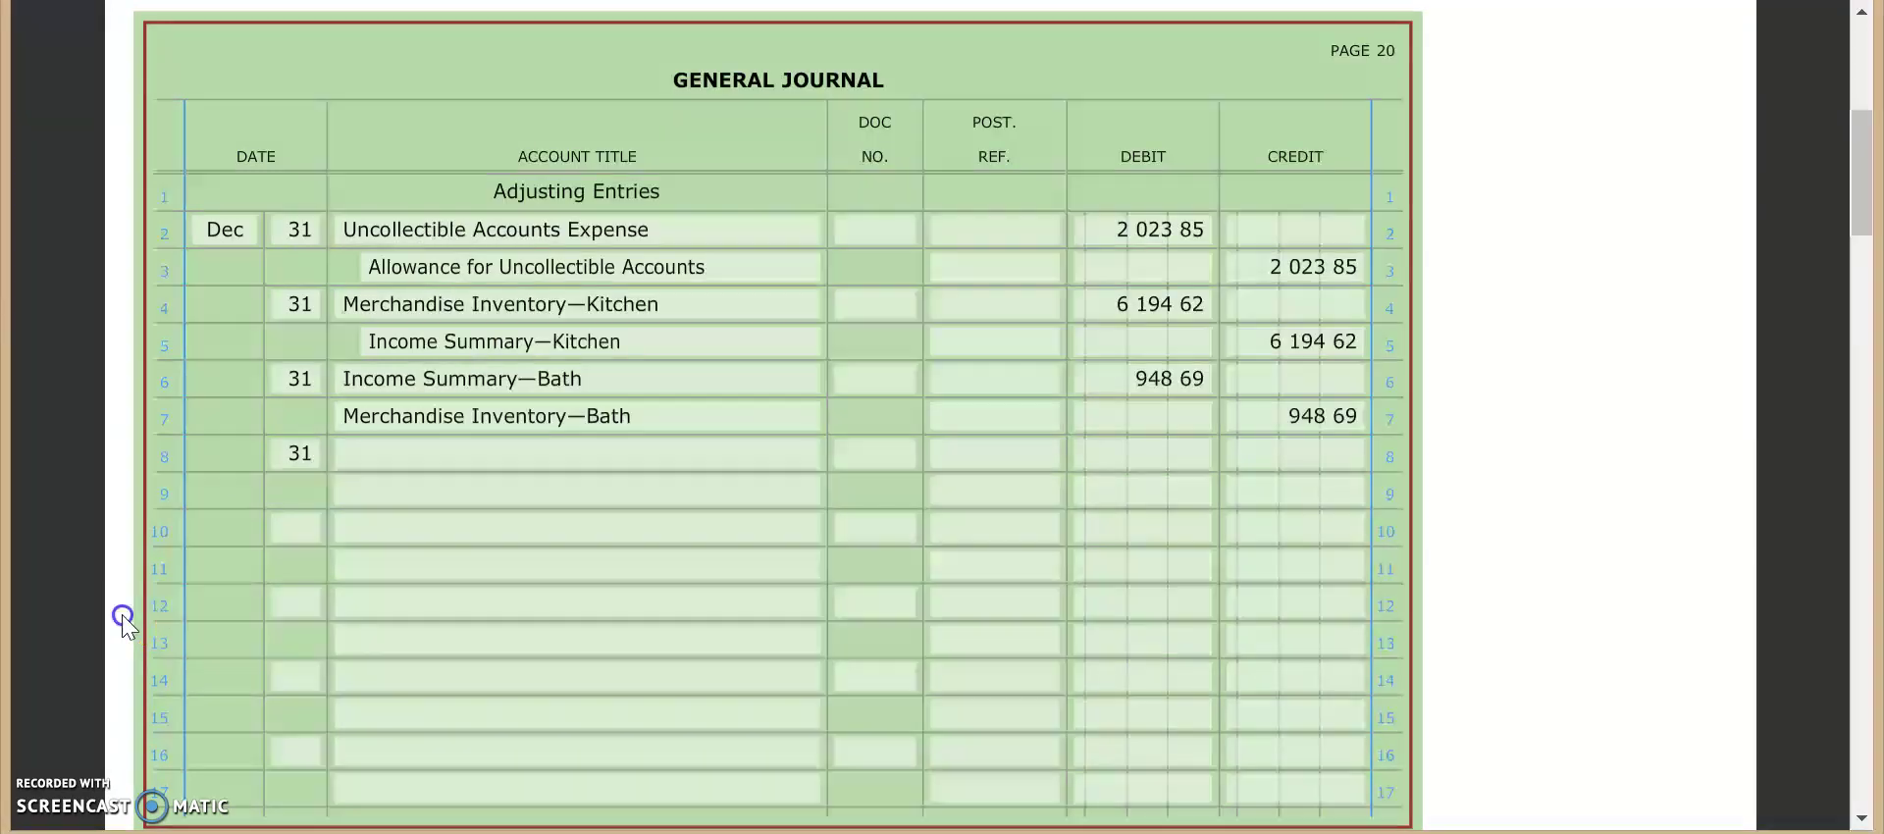
scroll(301, 748, "down", 8)
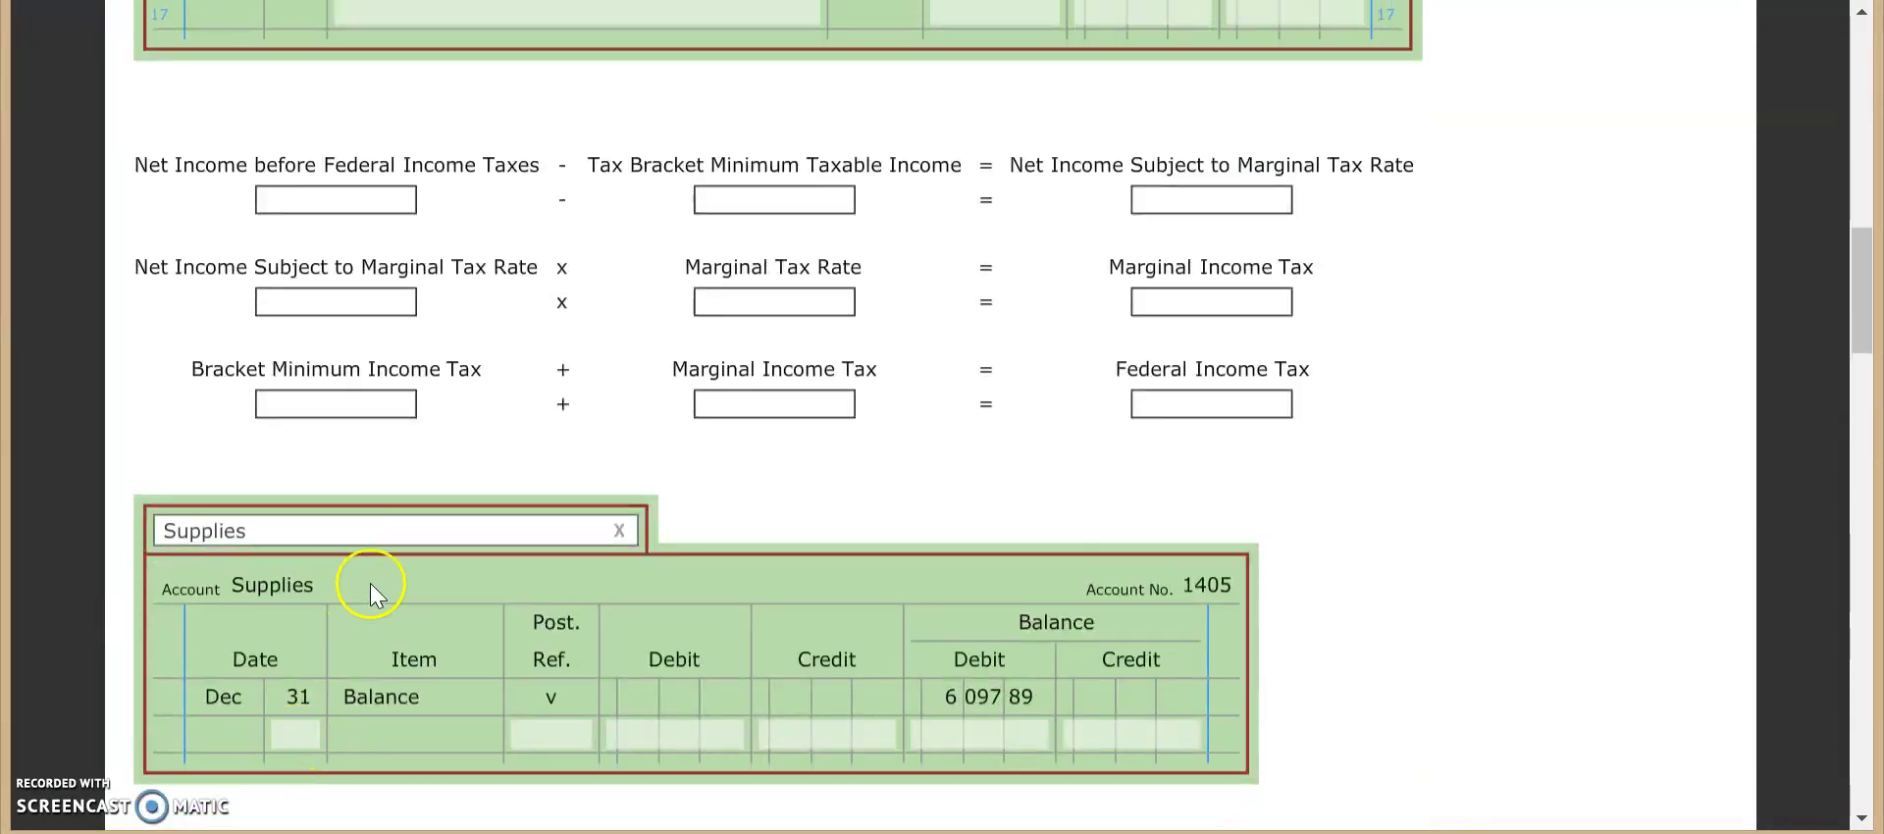
scroll(632, 598, "up", 6)
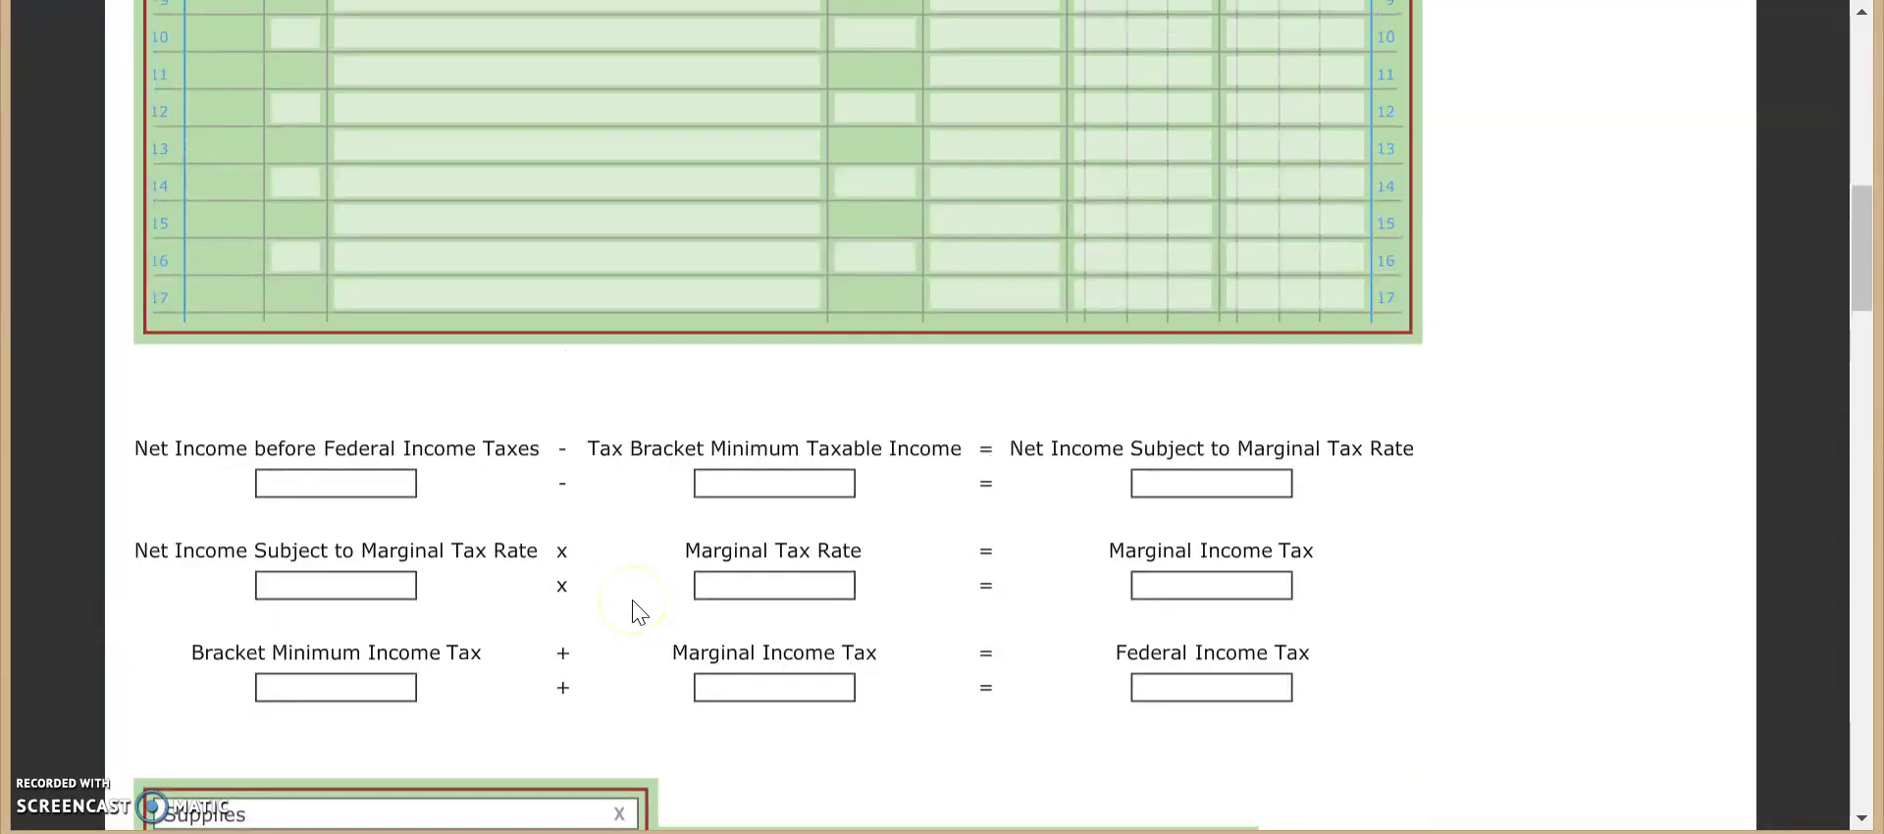
scroll(632, 598, "up", 2)
Step: Debit Supplies Expense 4,147.89 on row 8
left_click(474, 437)
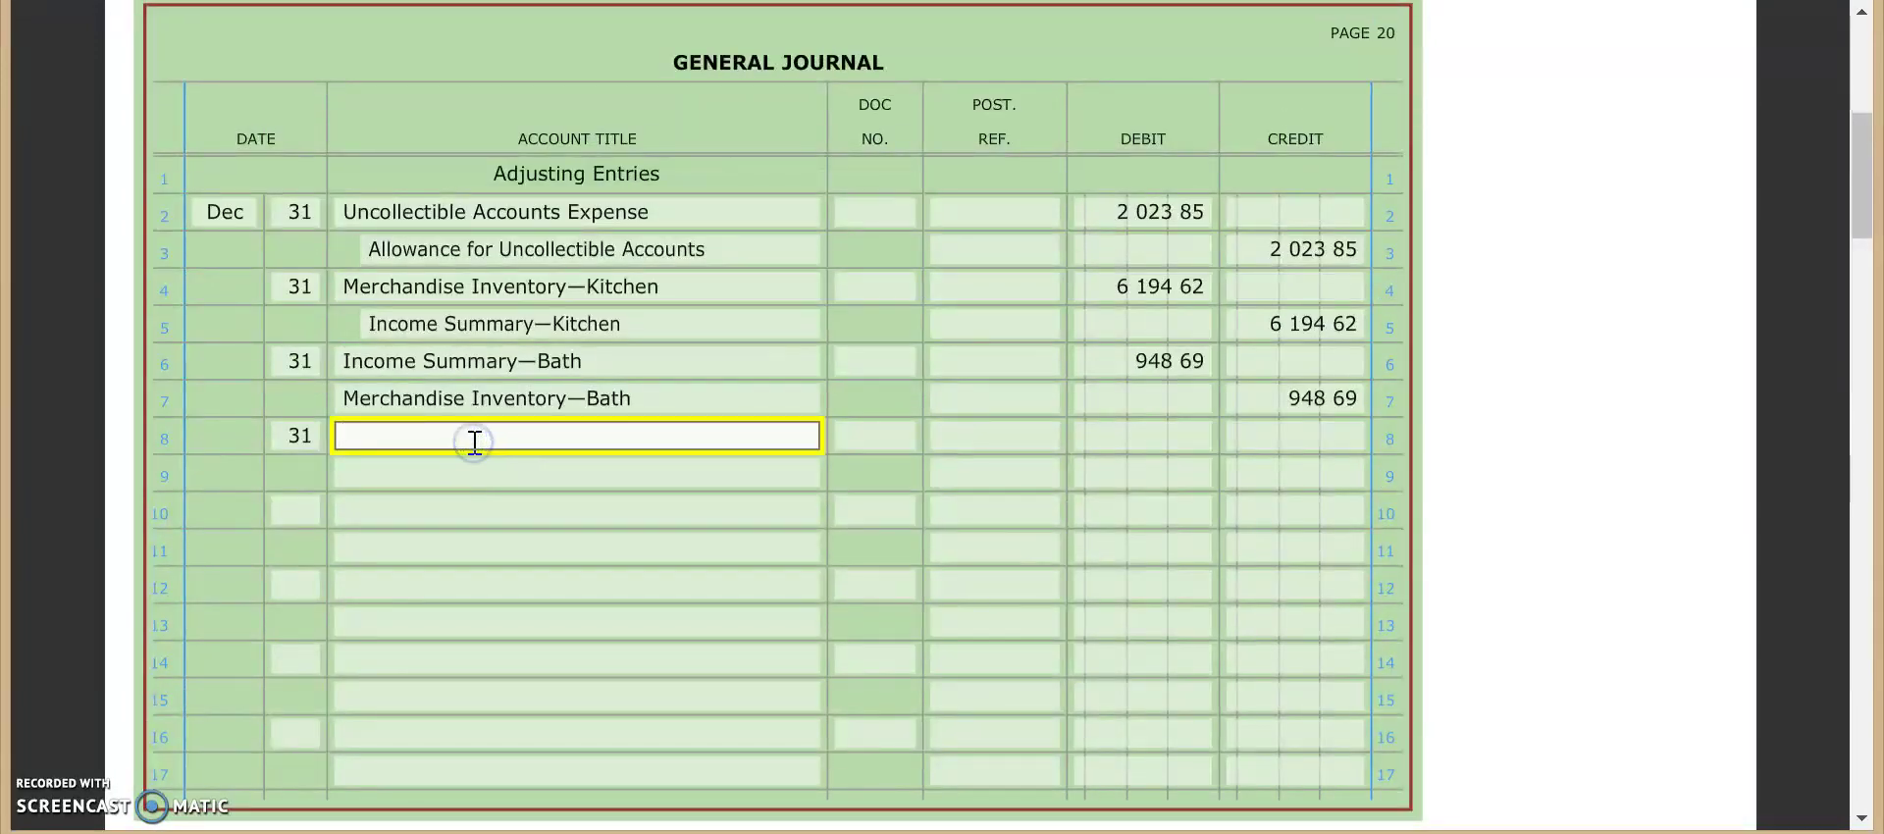
type("Suplies")
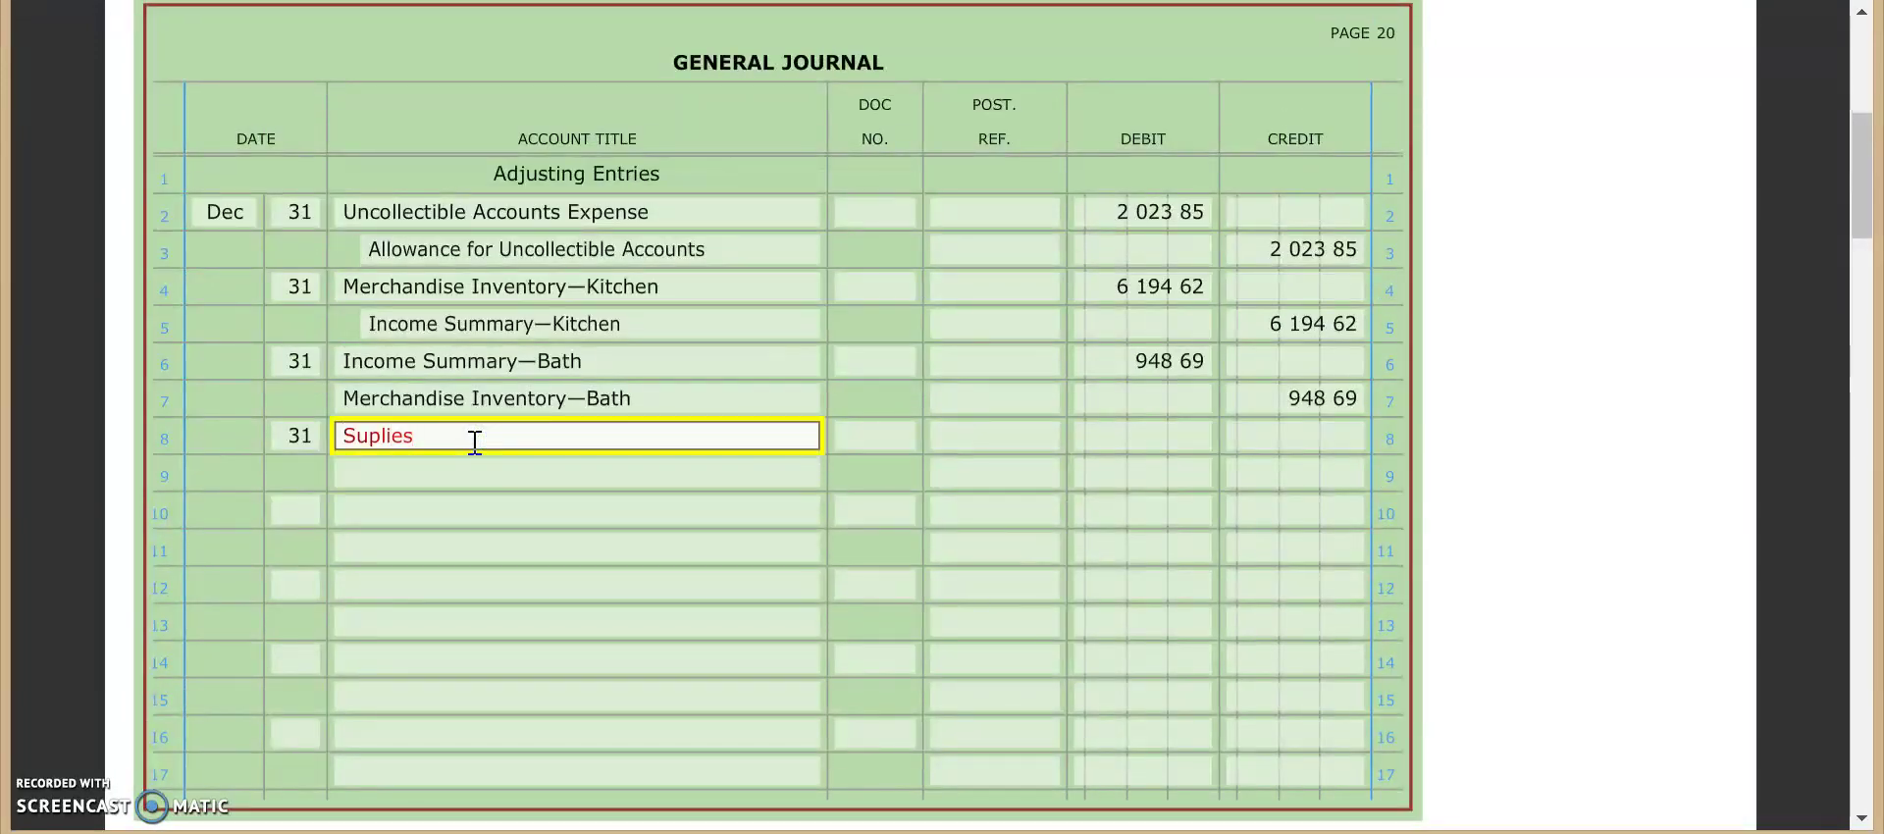
key("BackSpace")
key("BackSpace")
key("BackSpace")
key("BackSpace")
type("plie")
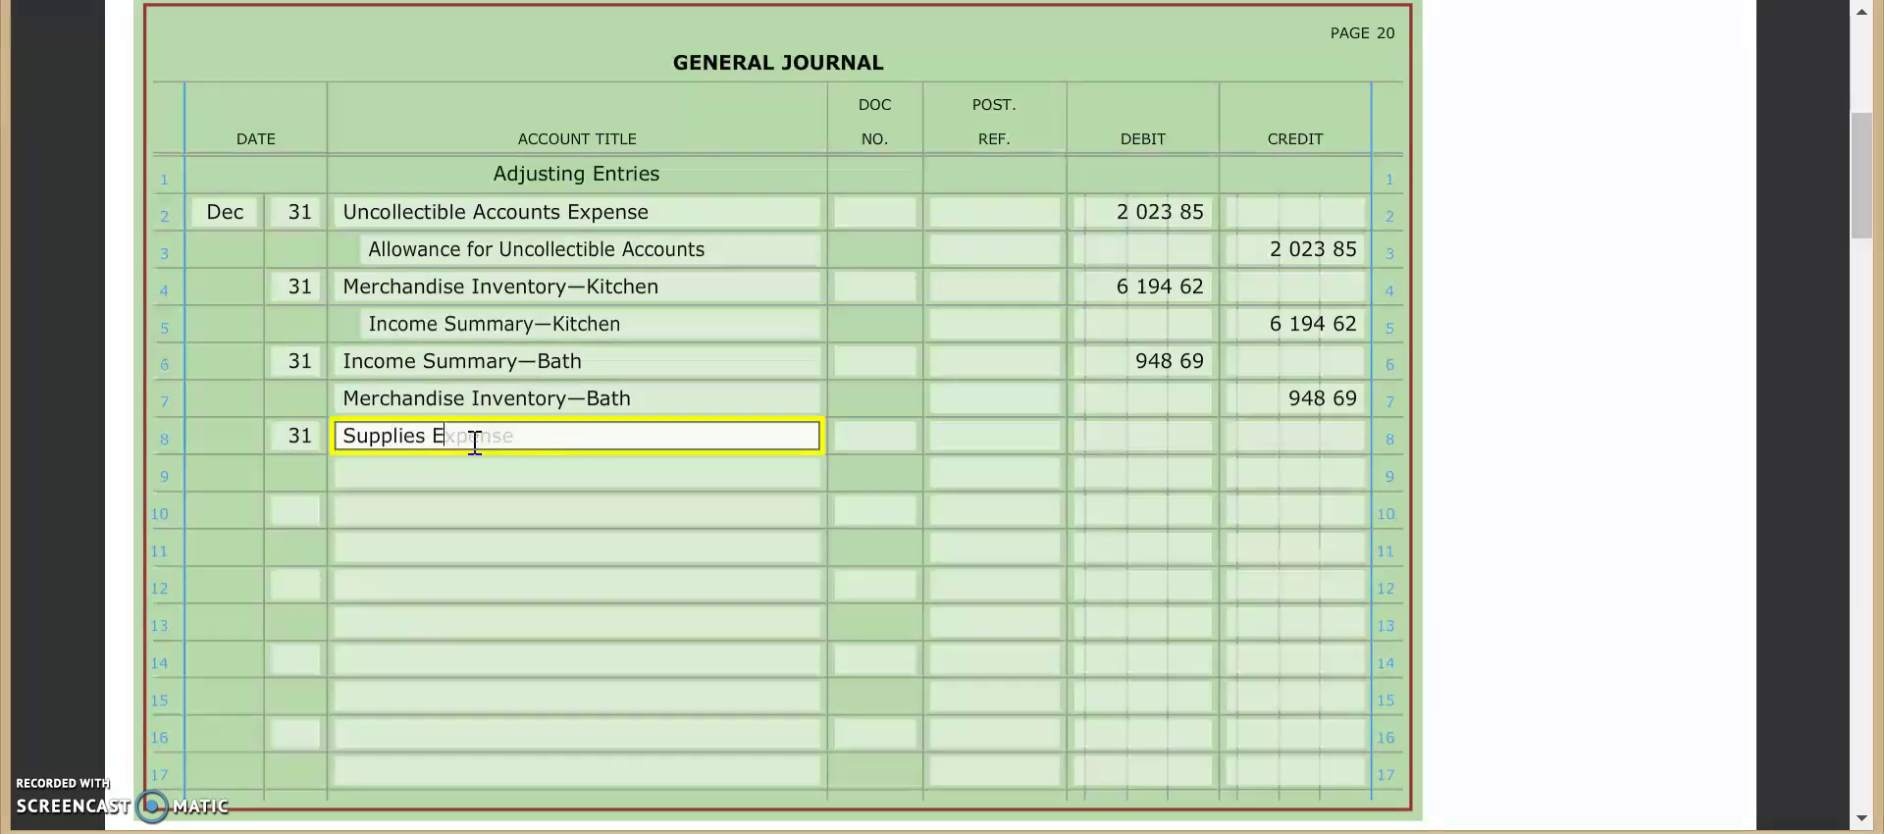
key("Tab")
key("Tab")
key("Tab")
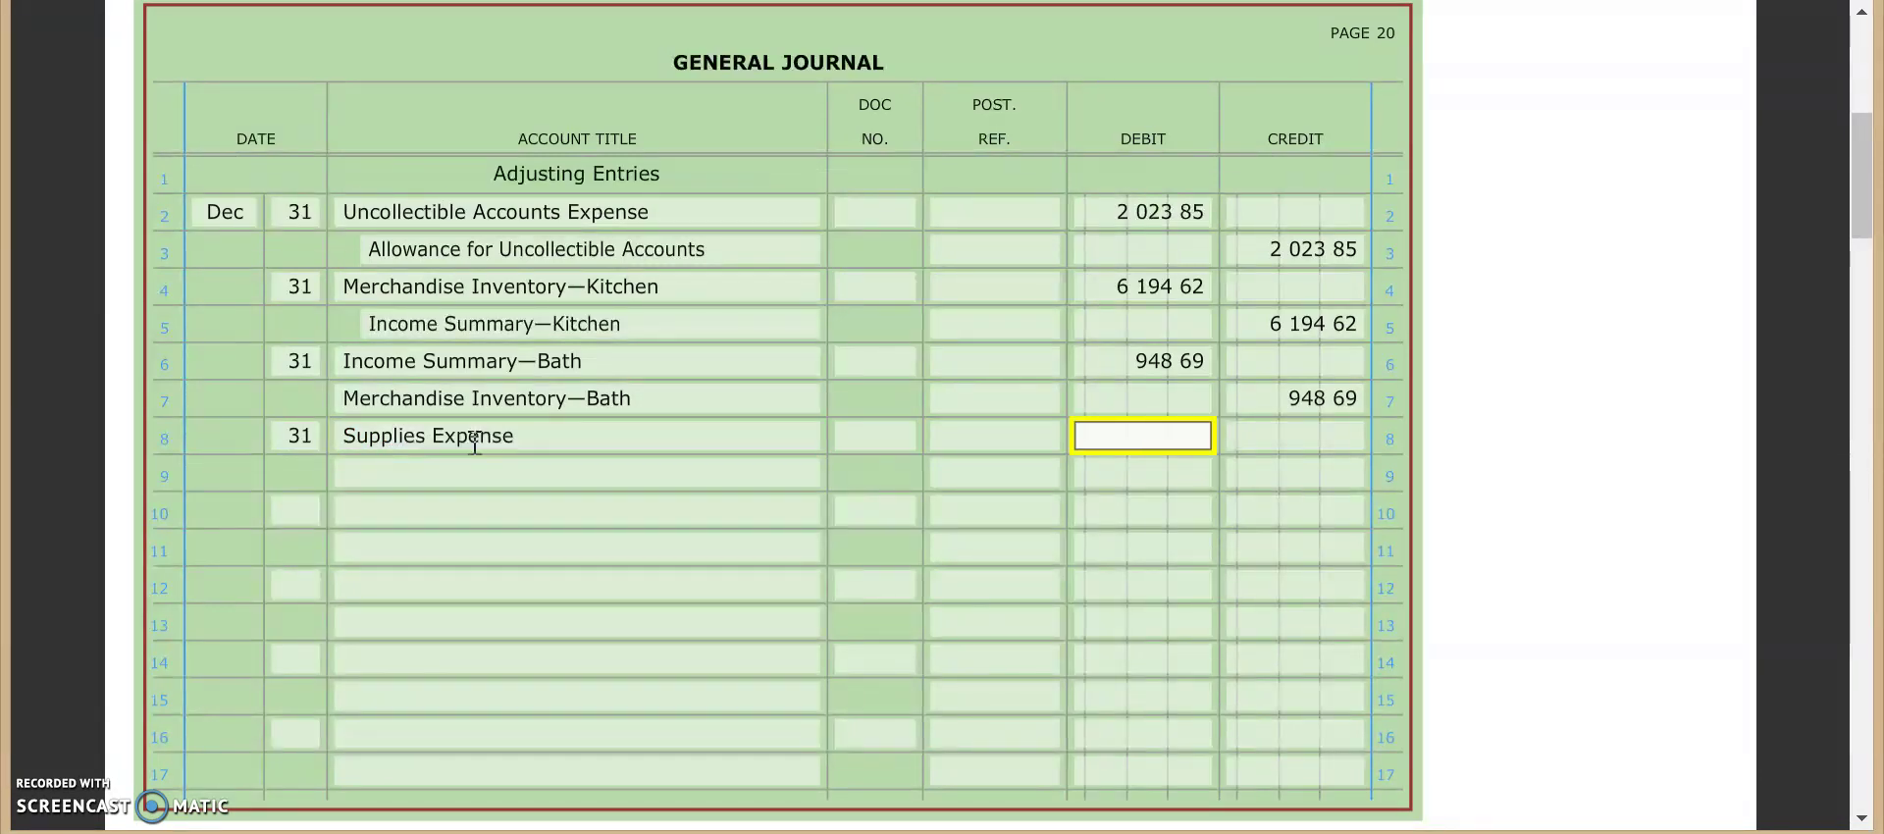
type("4147.89")
Step: Credit Supplies 4,147.89 on row 9
key("Tab")
key("Tab")
type("Su")
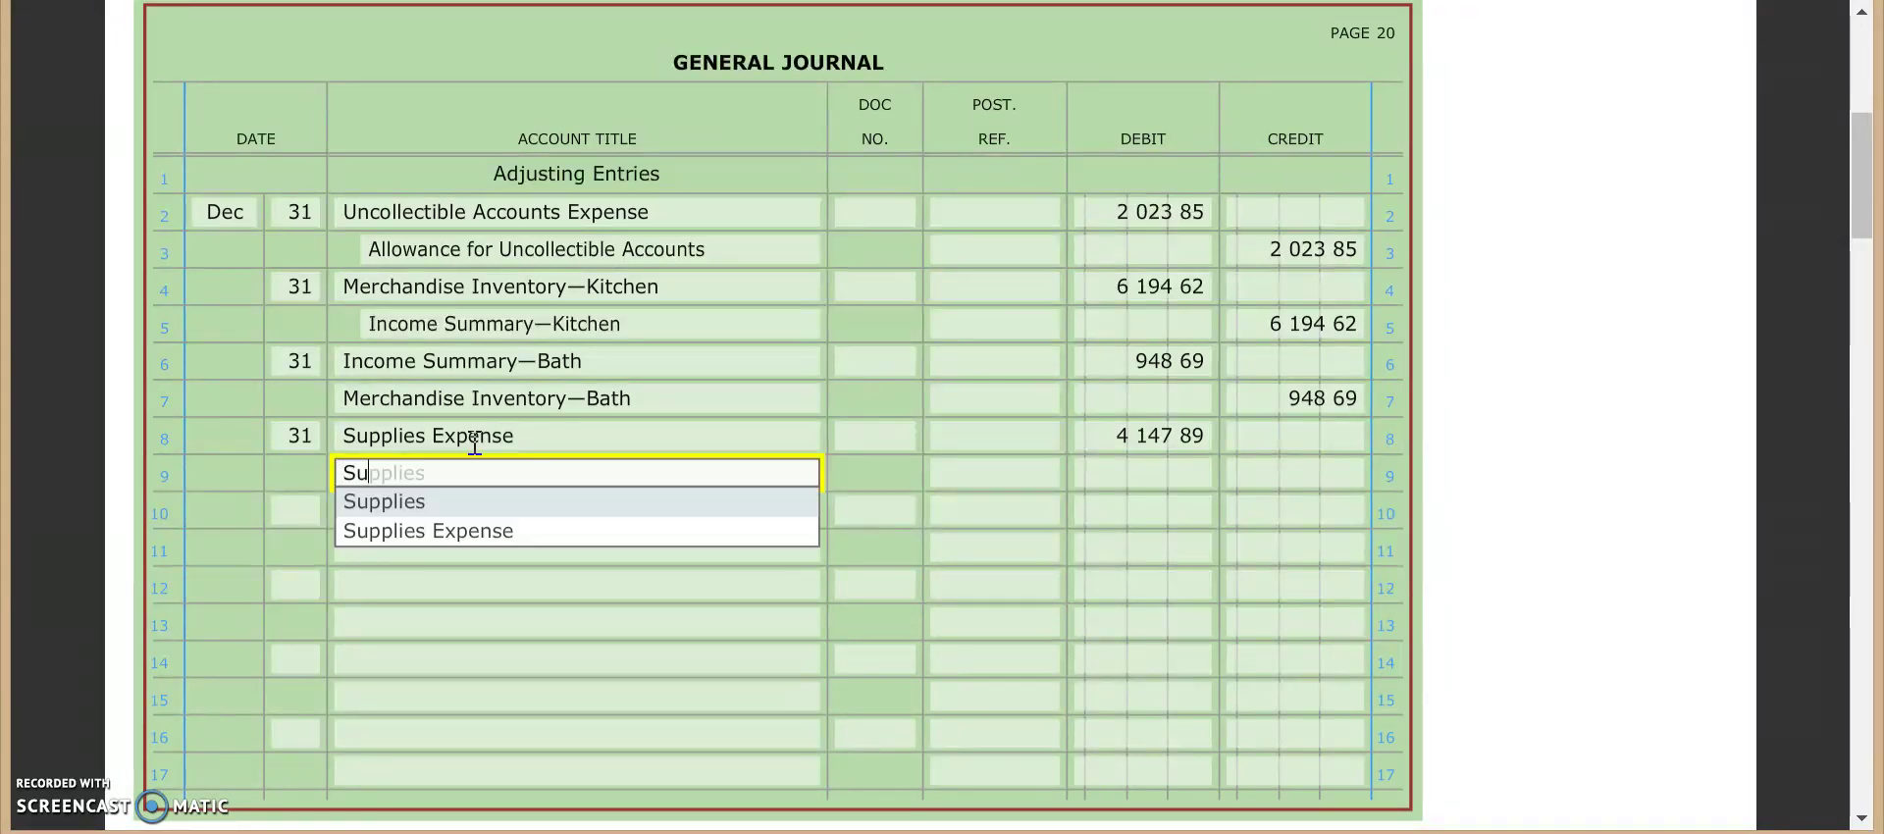
type("ppl")
key("Tab")
key("Tab")
key("Tab")
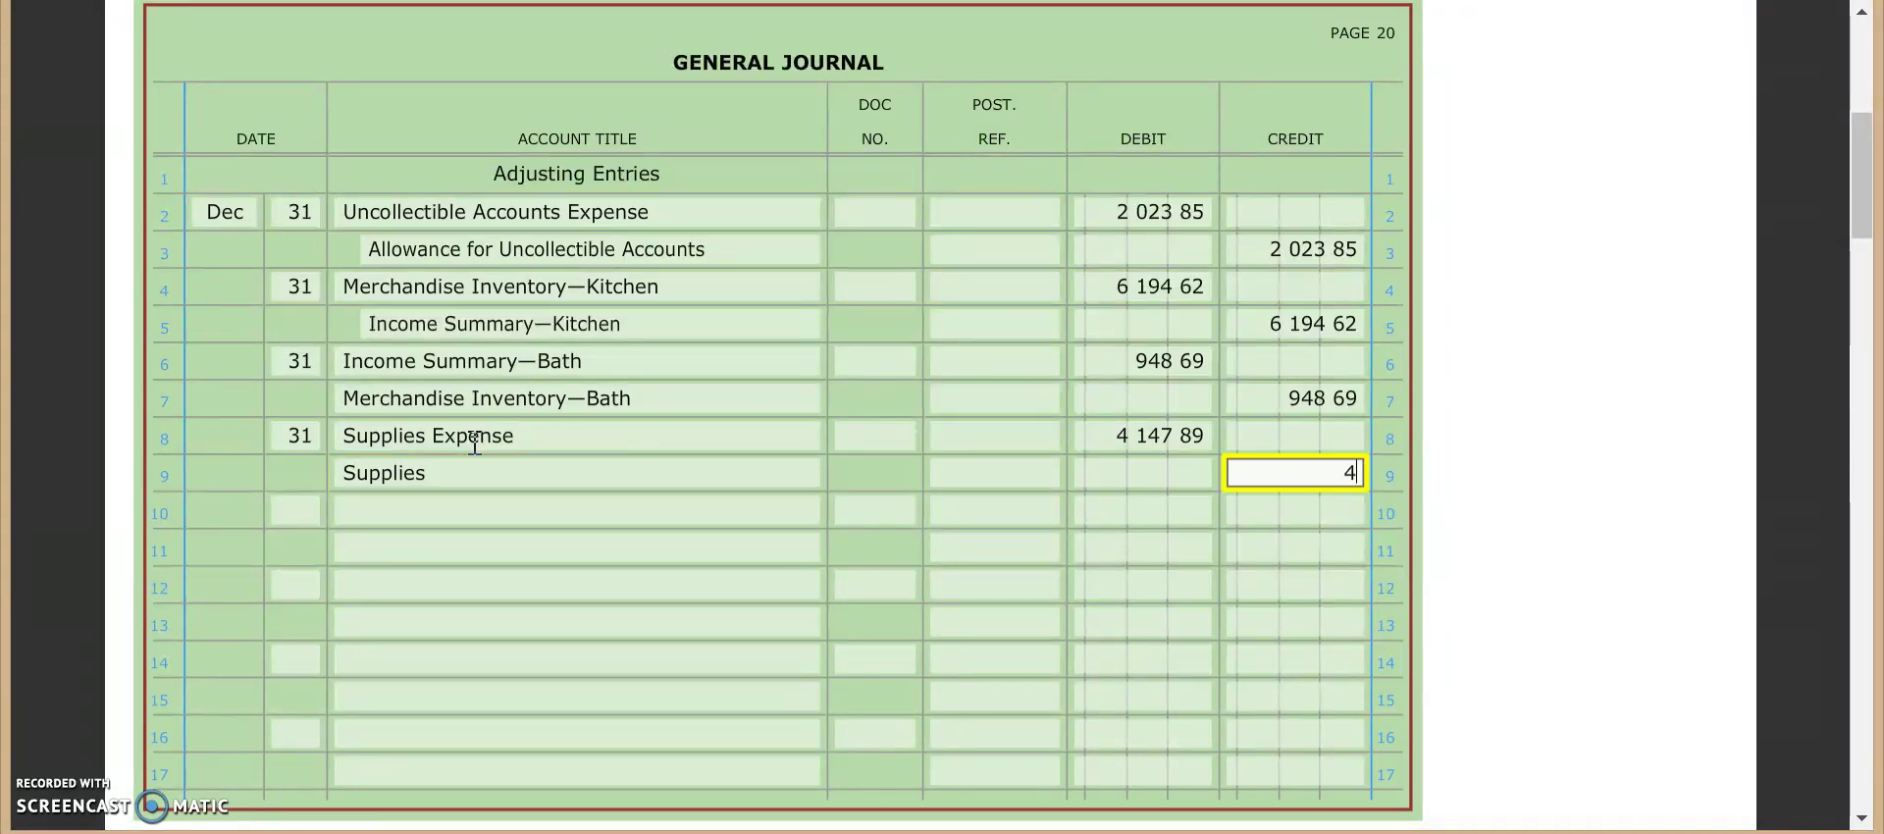
type("4147.89")
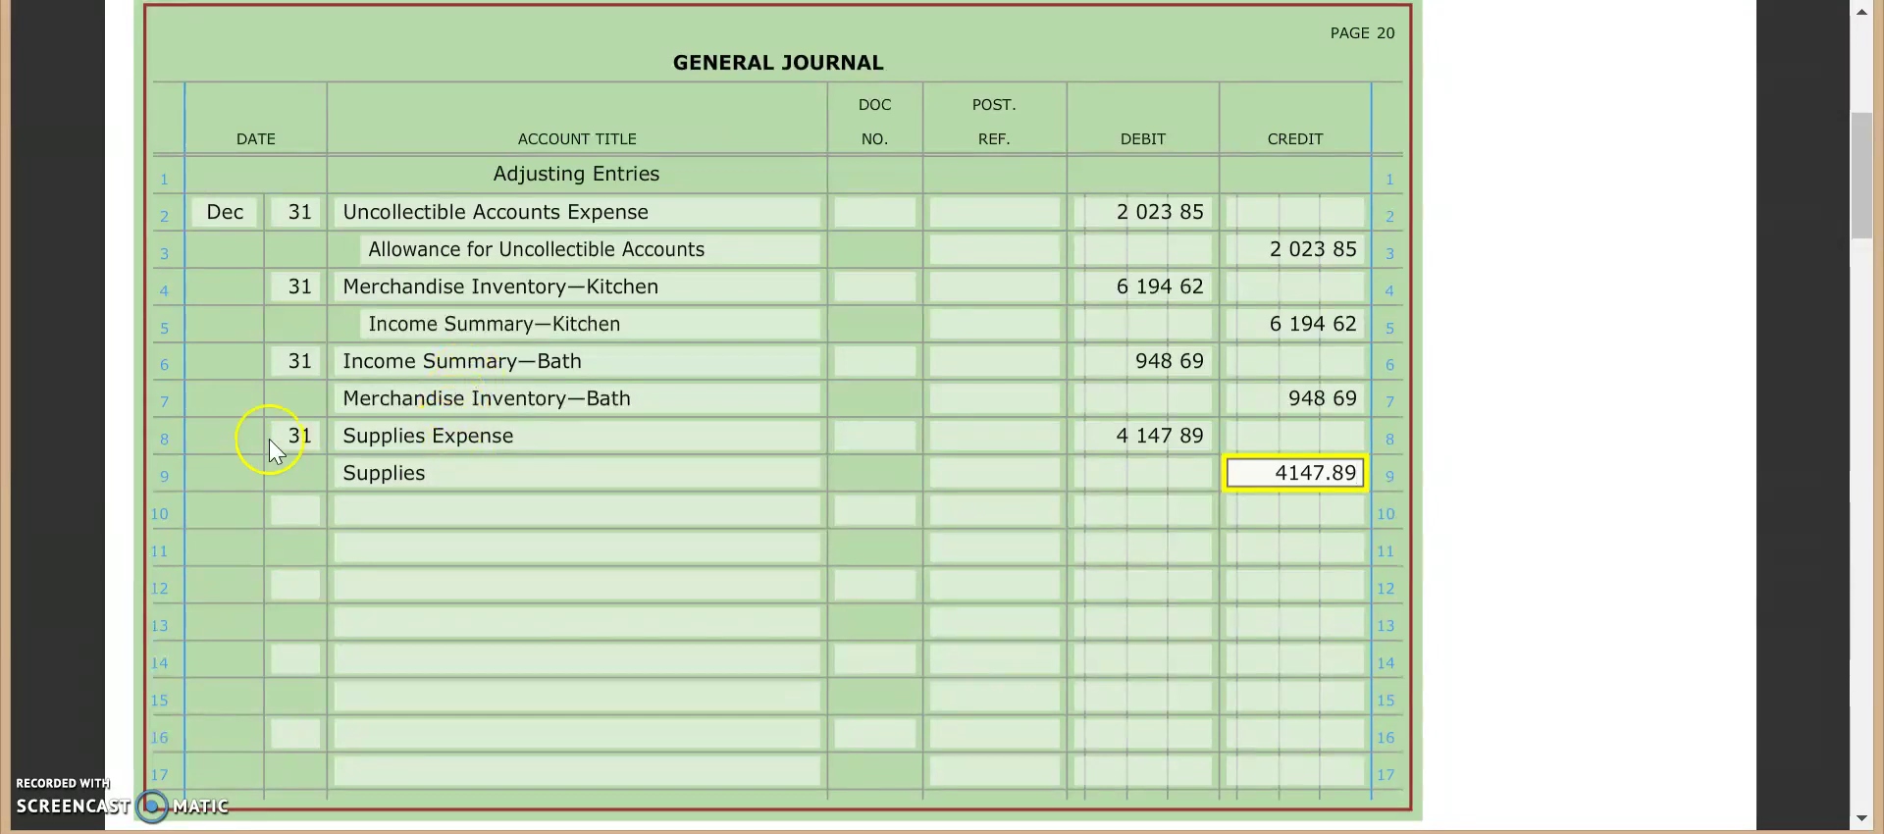
left_click(1581, 526)
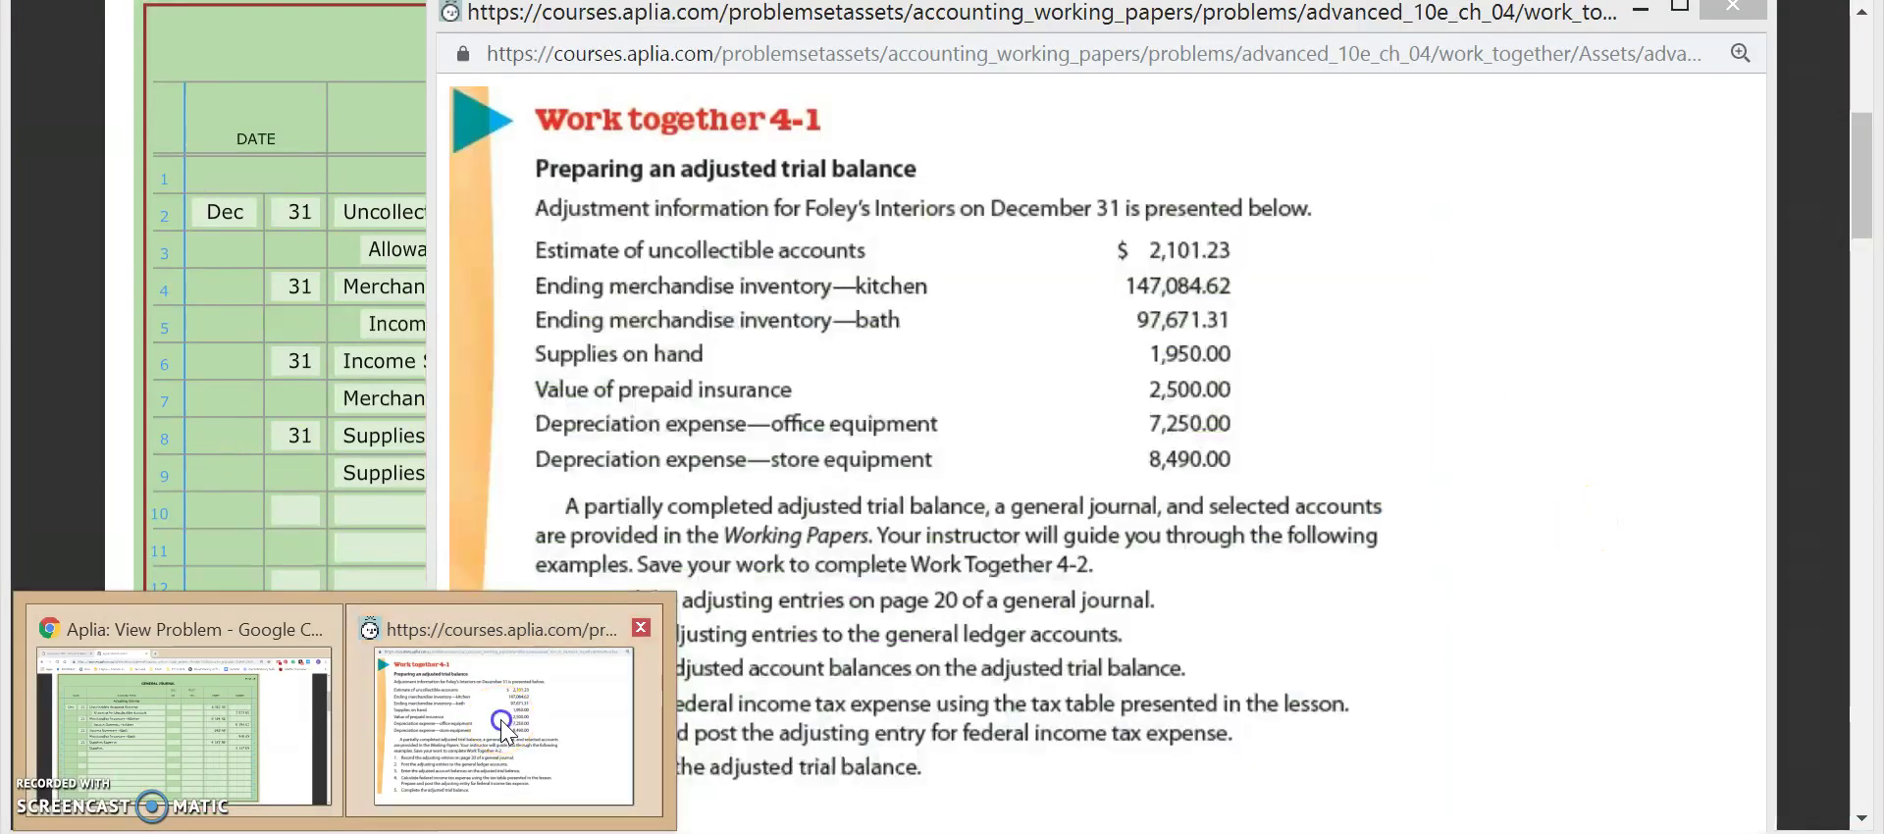
Step: After checking the instructions, display the Prepaid Insurance ledger (No. 1410, 18,000.00 debit balance)
left_click(504, 741)
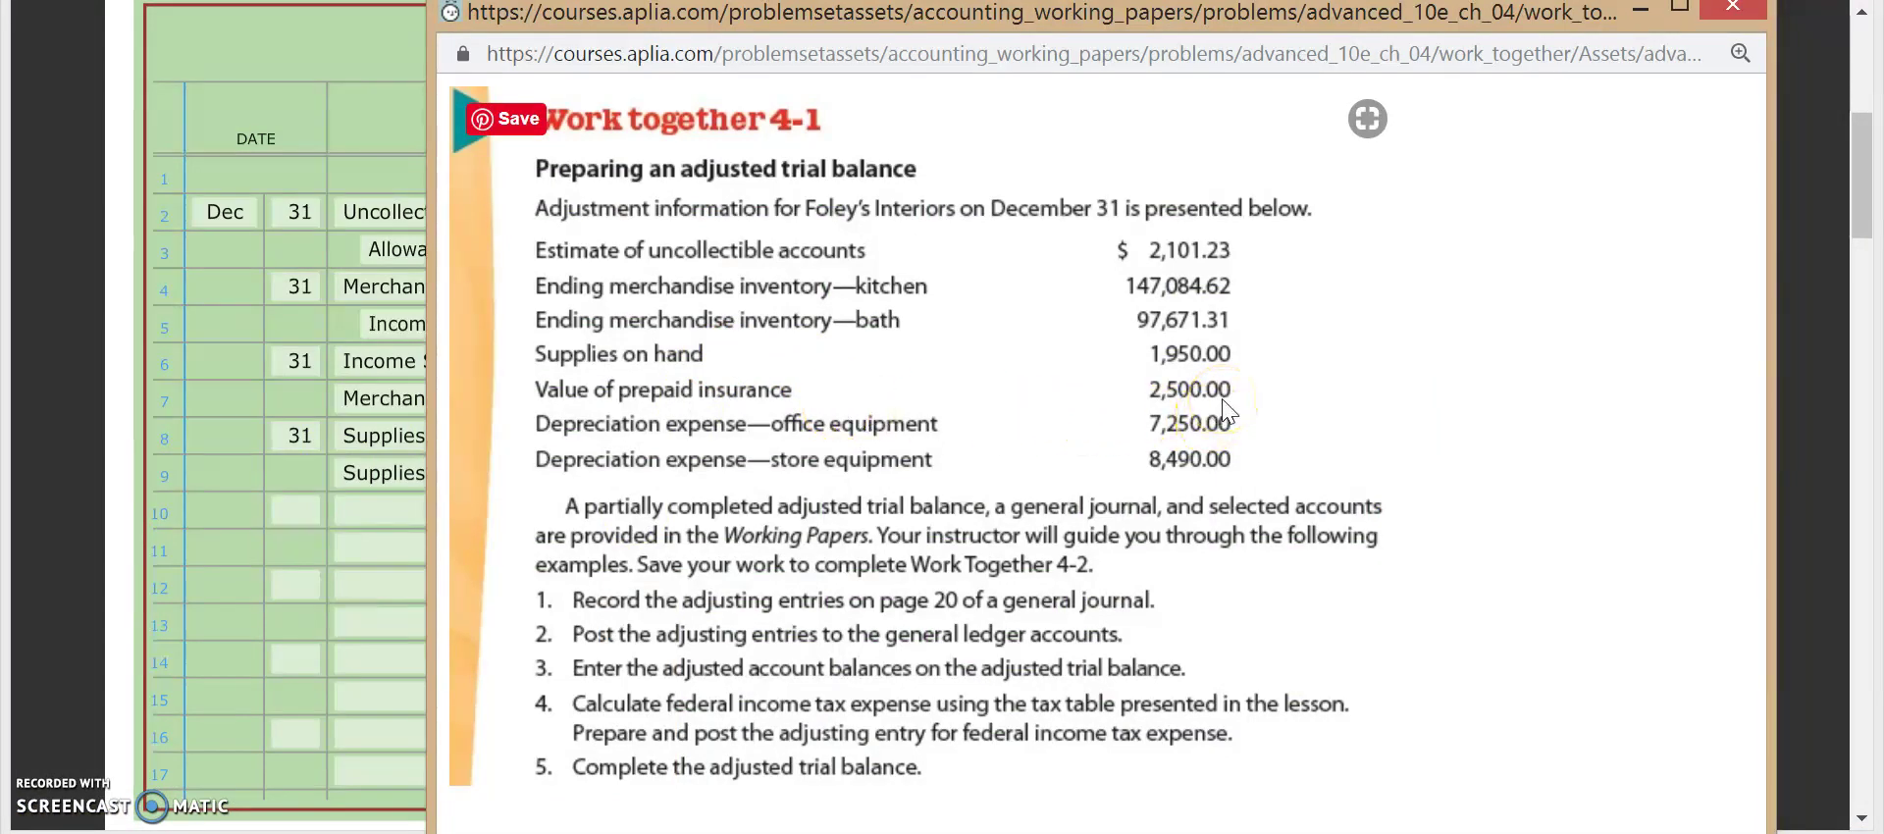
left_click(89, 746)
scroll(547, 645, "down", 5)
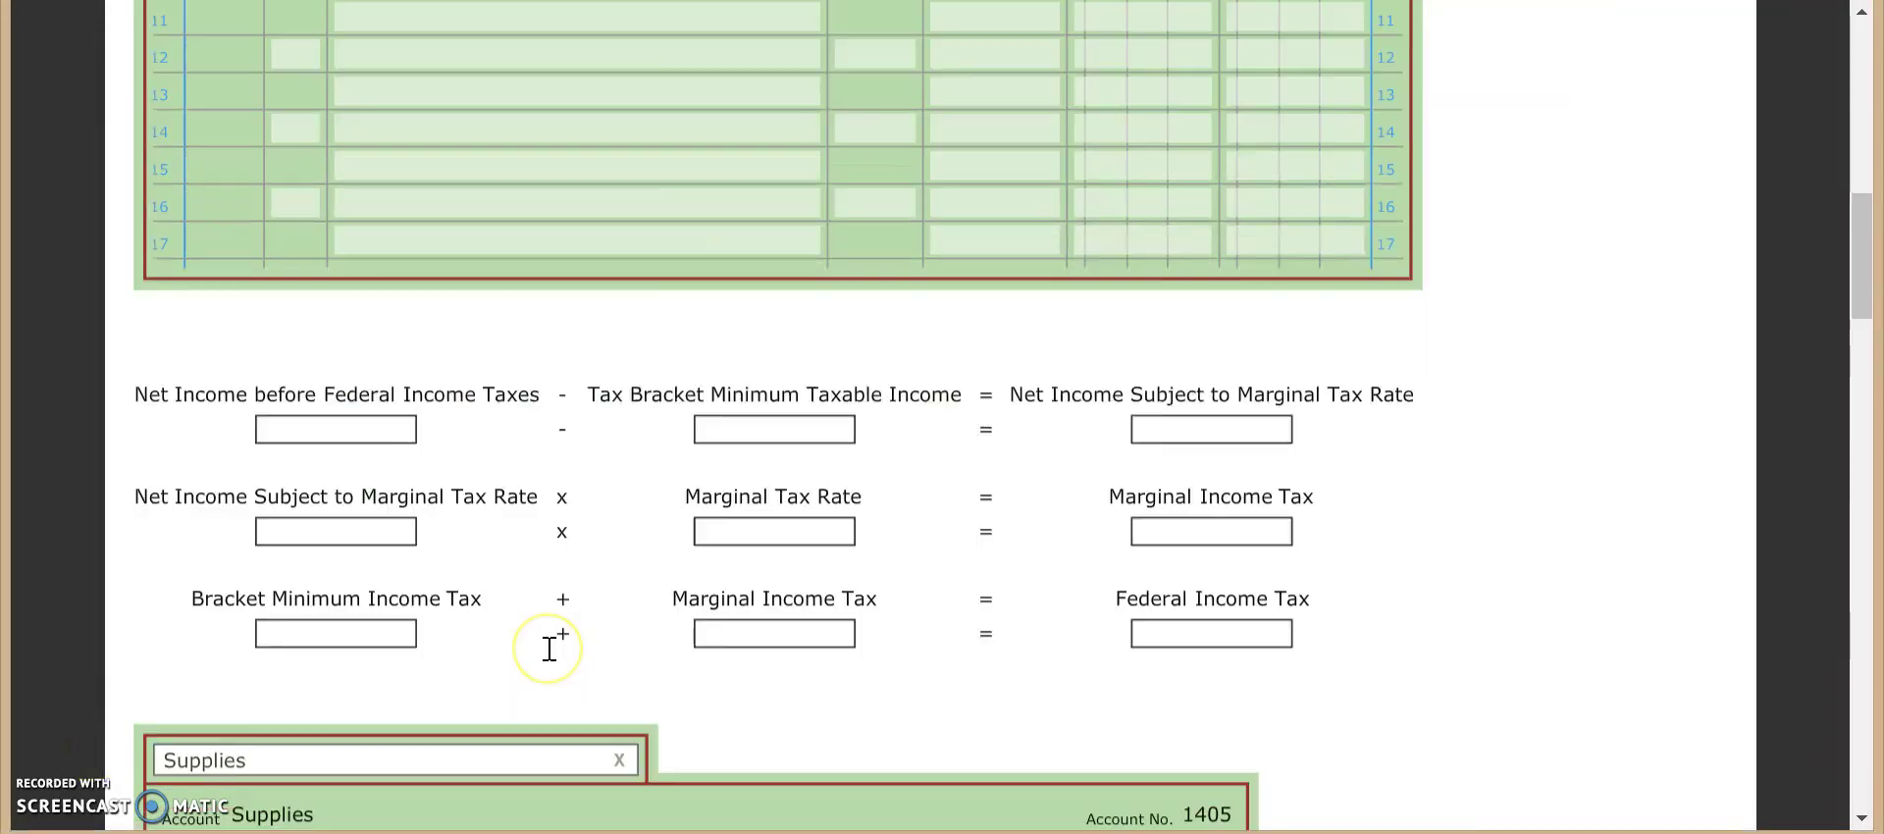
scroll(547, 648, "down", 4)
left_click(493, 427)
left_click(495, 412)
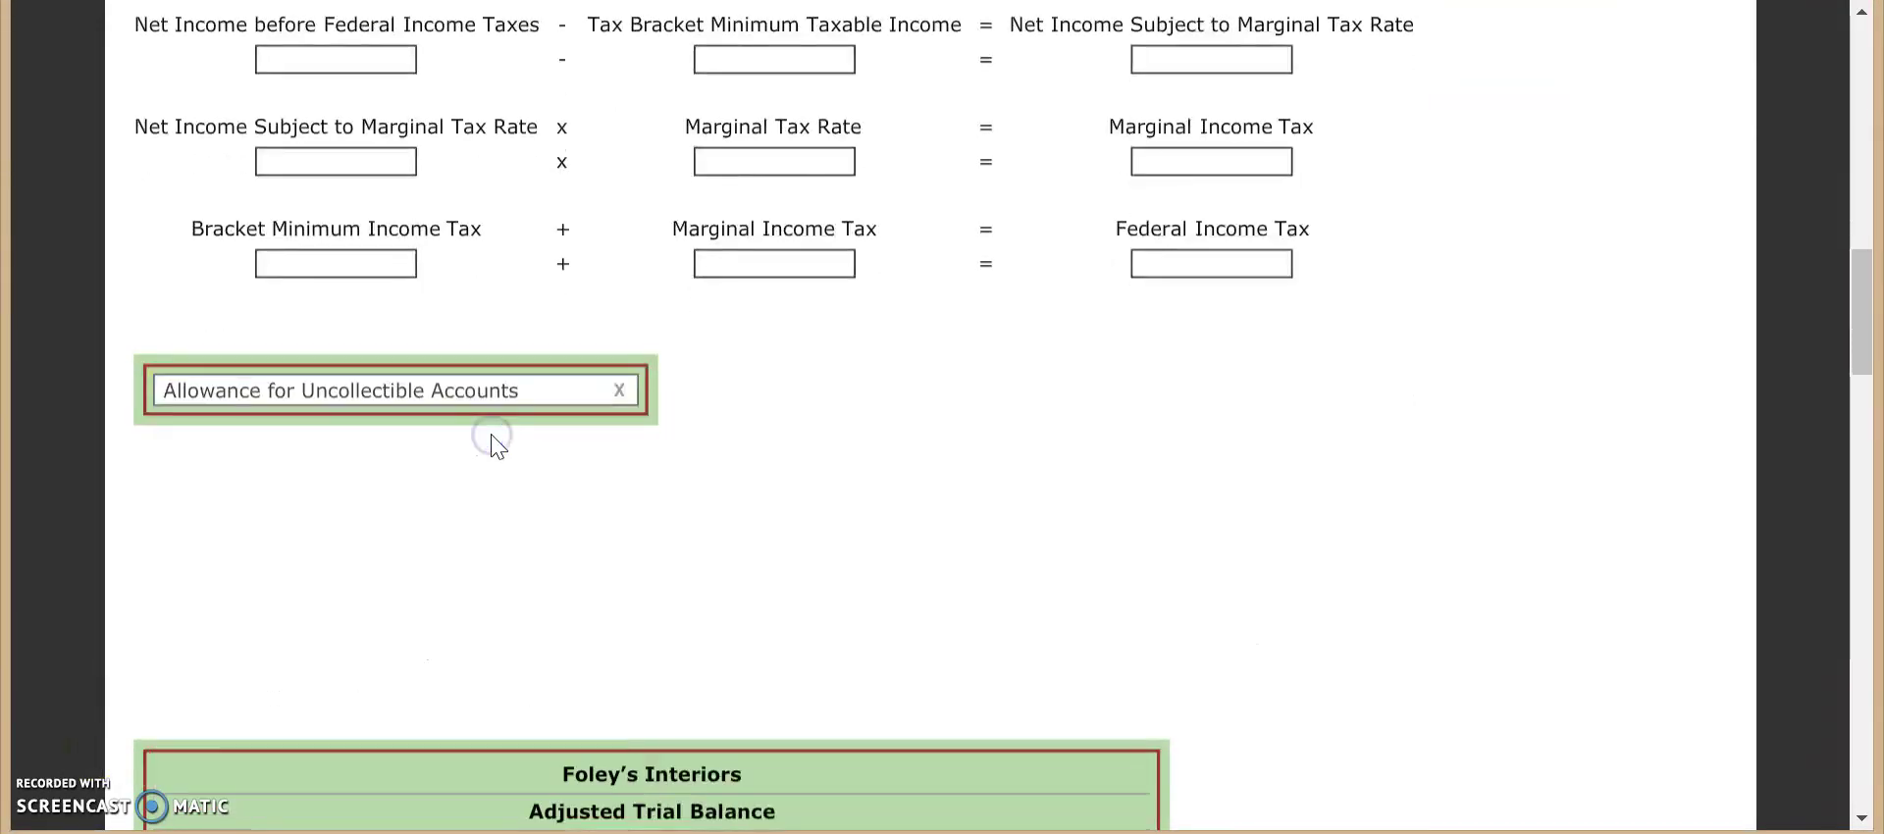
left_click(491, 391)
left_click(481, 535)
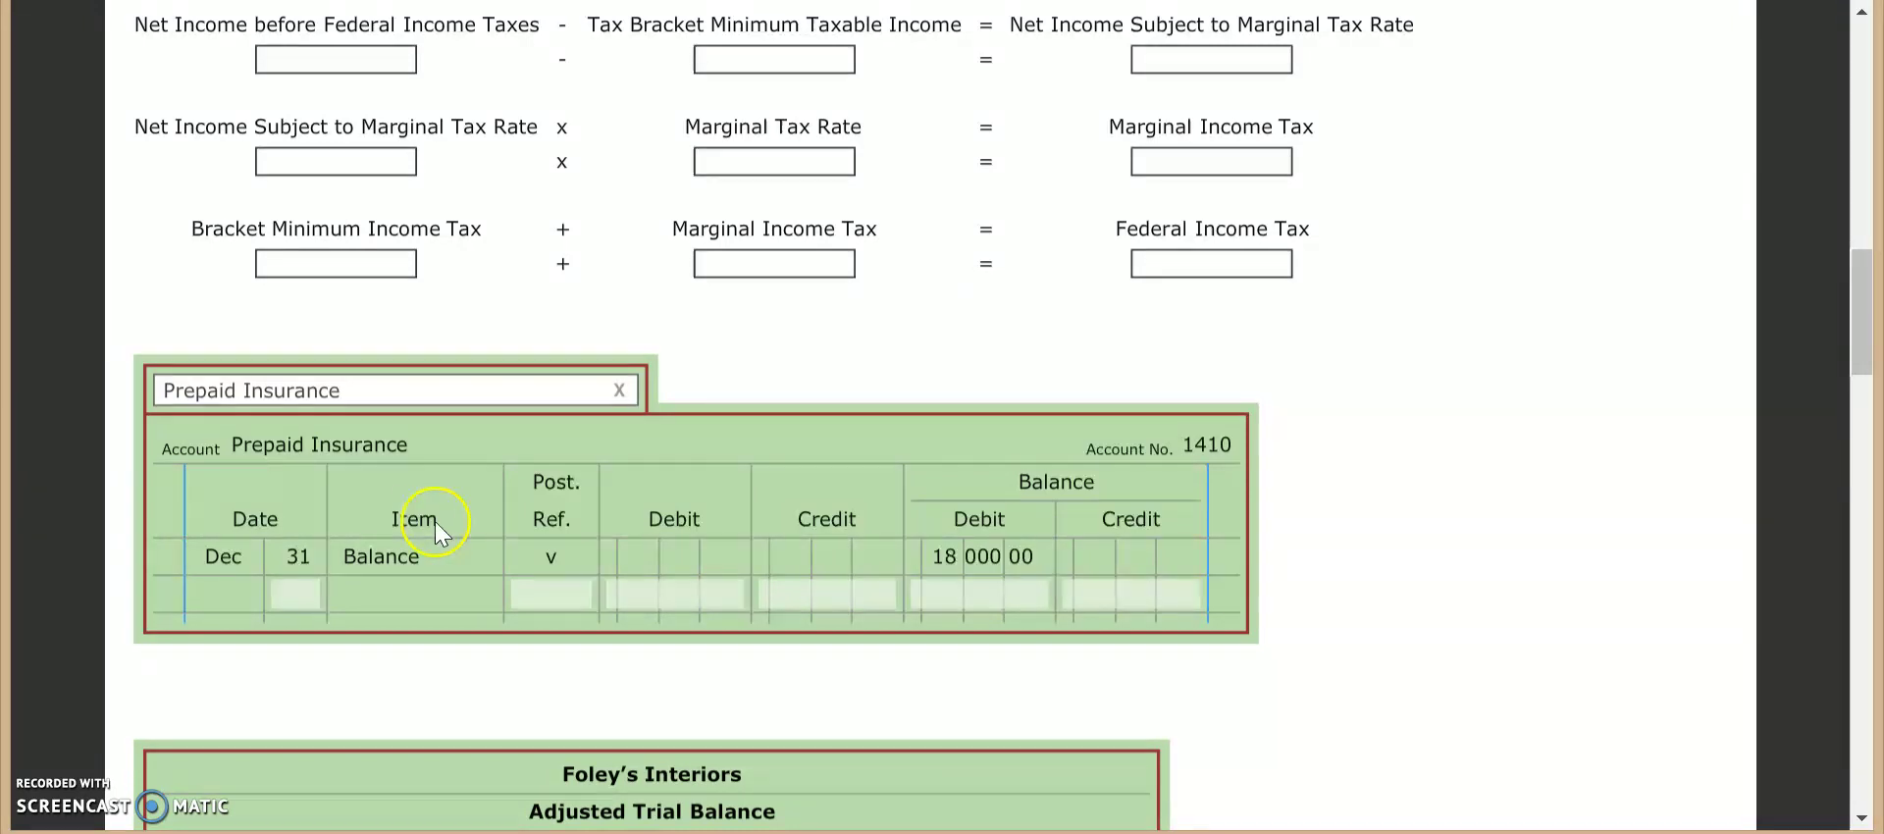
scroll(885, 232, "up", 6)
Step: On journal row 10, enter Dec 31 with Insurance Expense debited 15,500.00
scroll(885, 232, "up", 1)
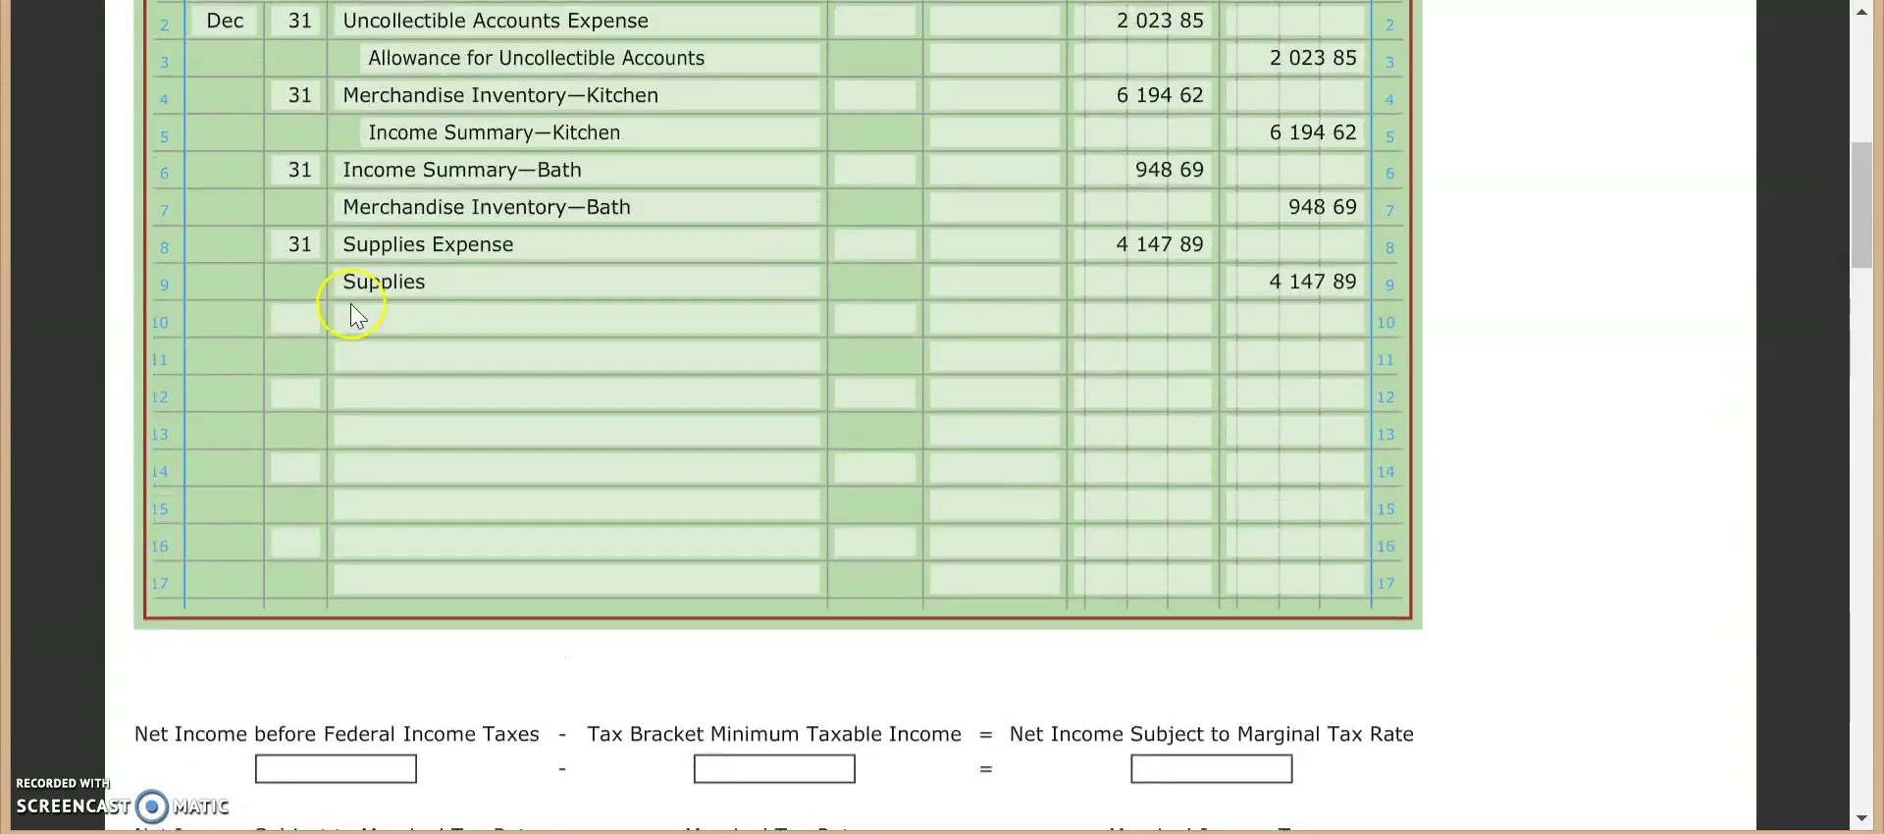
left_click(305, 319)
type("31")
key("Tab")
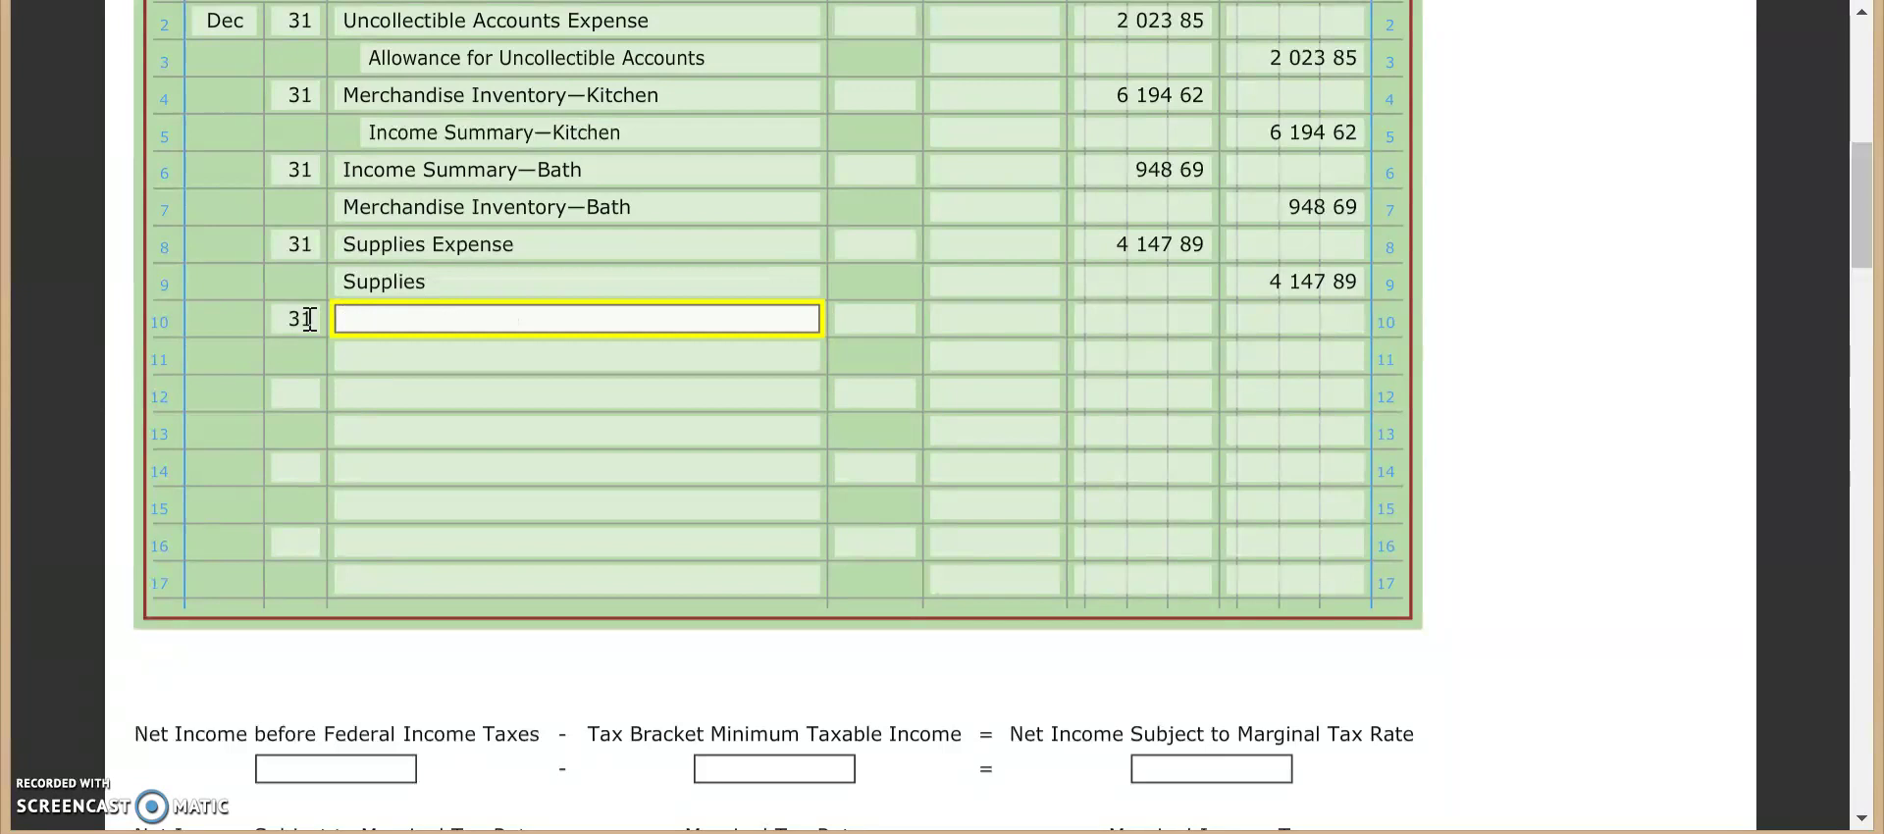
type("Insu")
key("Tab")
key("Tab")
key("Tab")
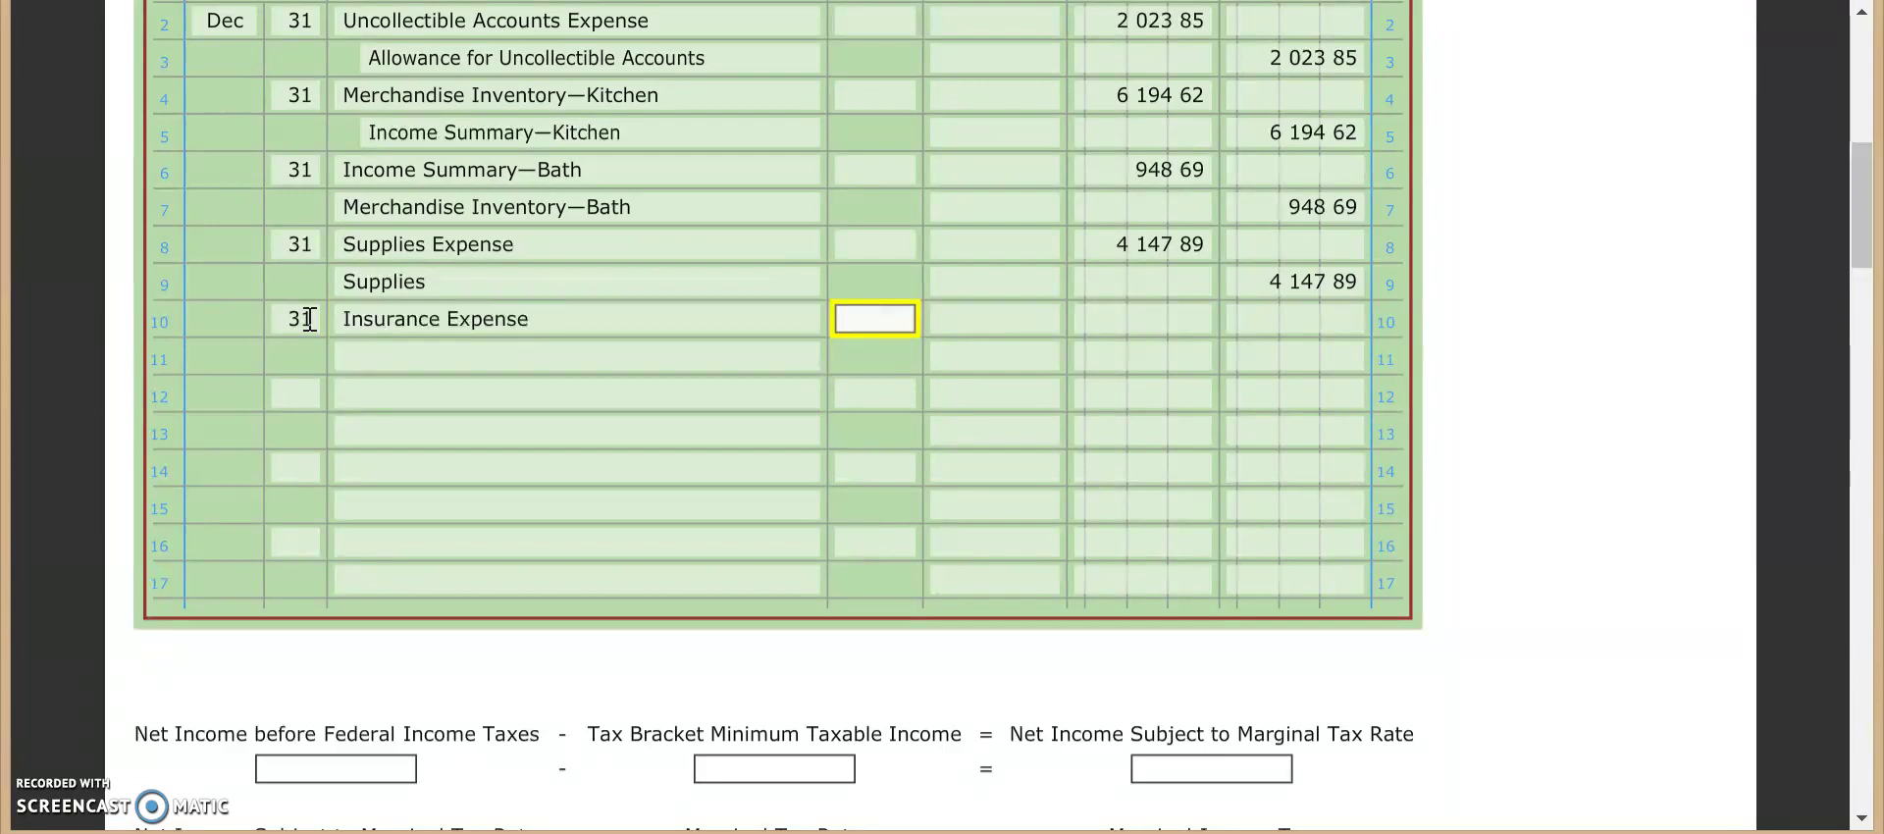
type("15 500")
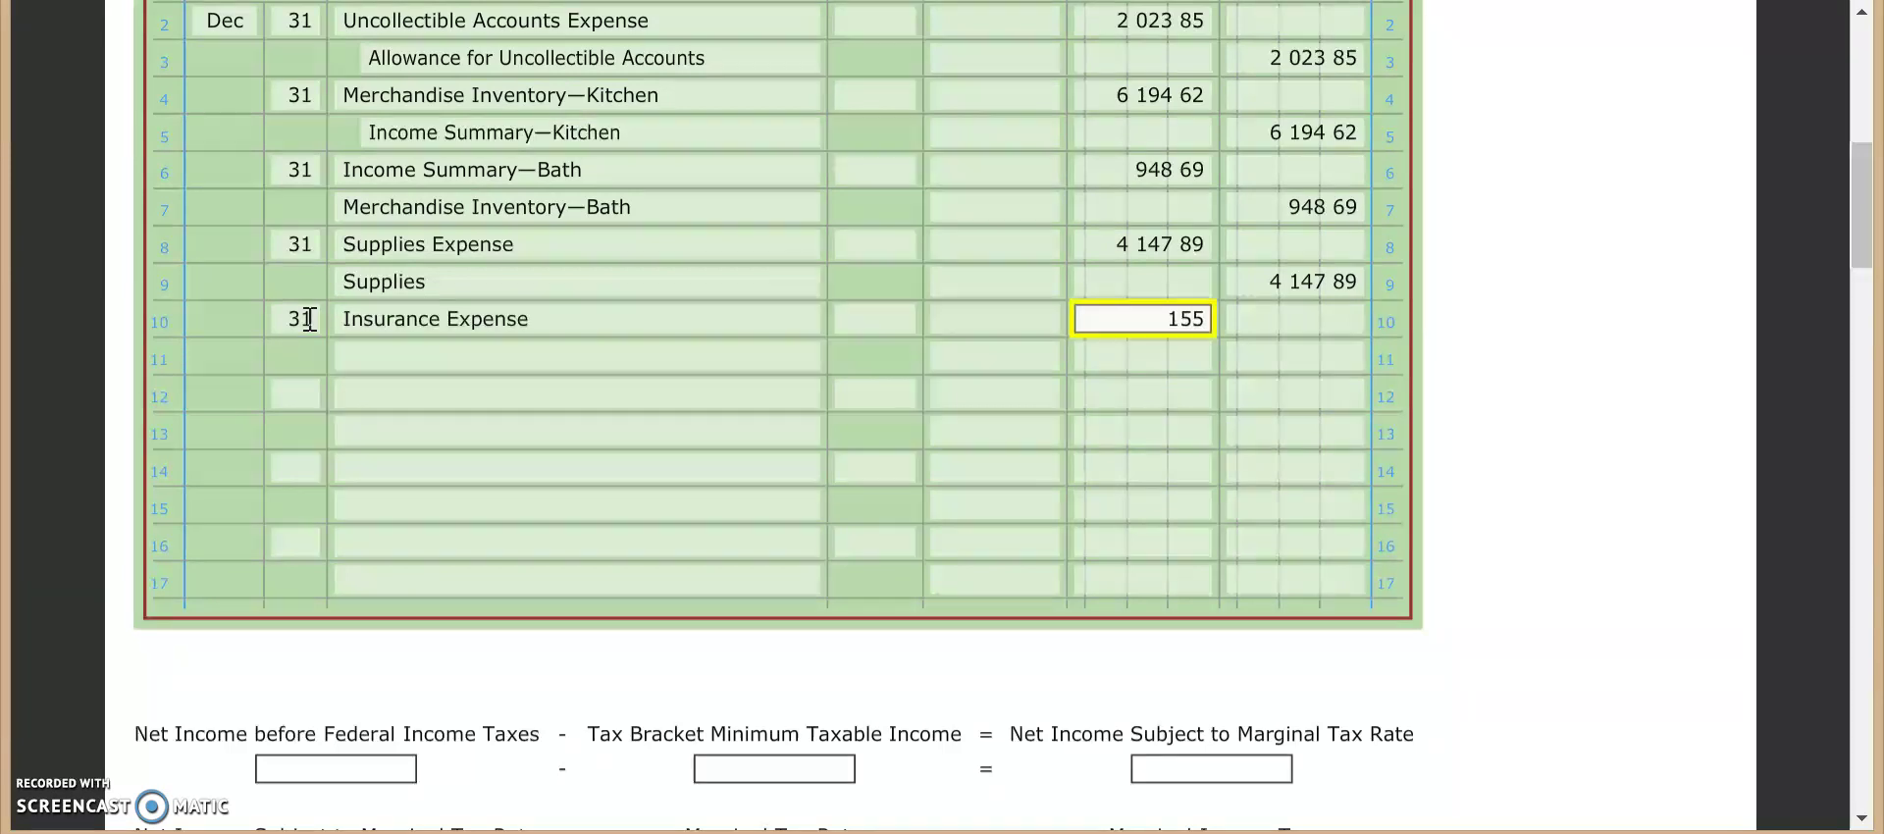
key("Tab")
Step: Credit Prepaid Insurance 15,500.00 on row 11 and bring up the problem instructions
key("Tab")
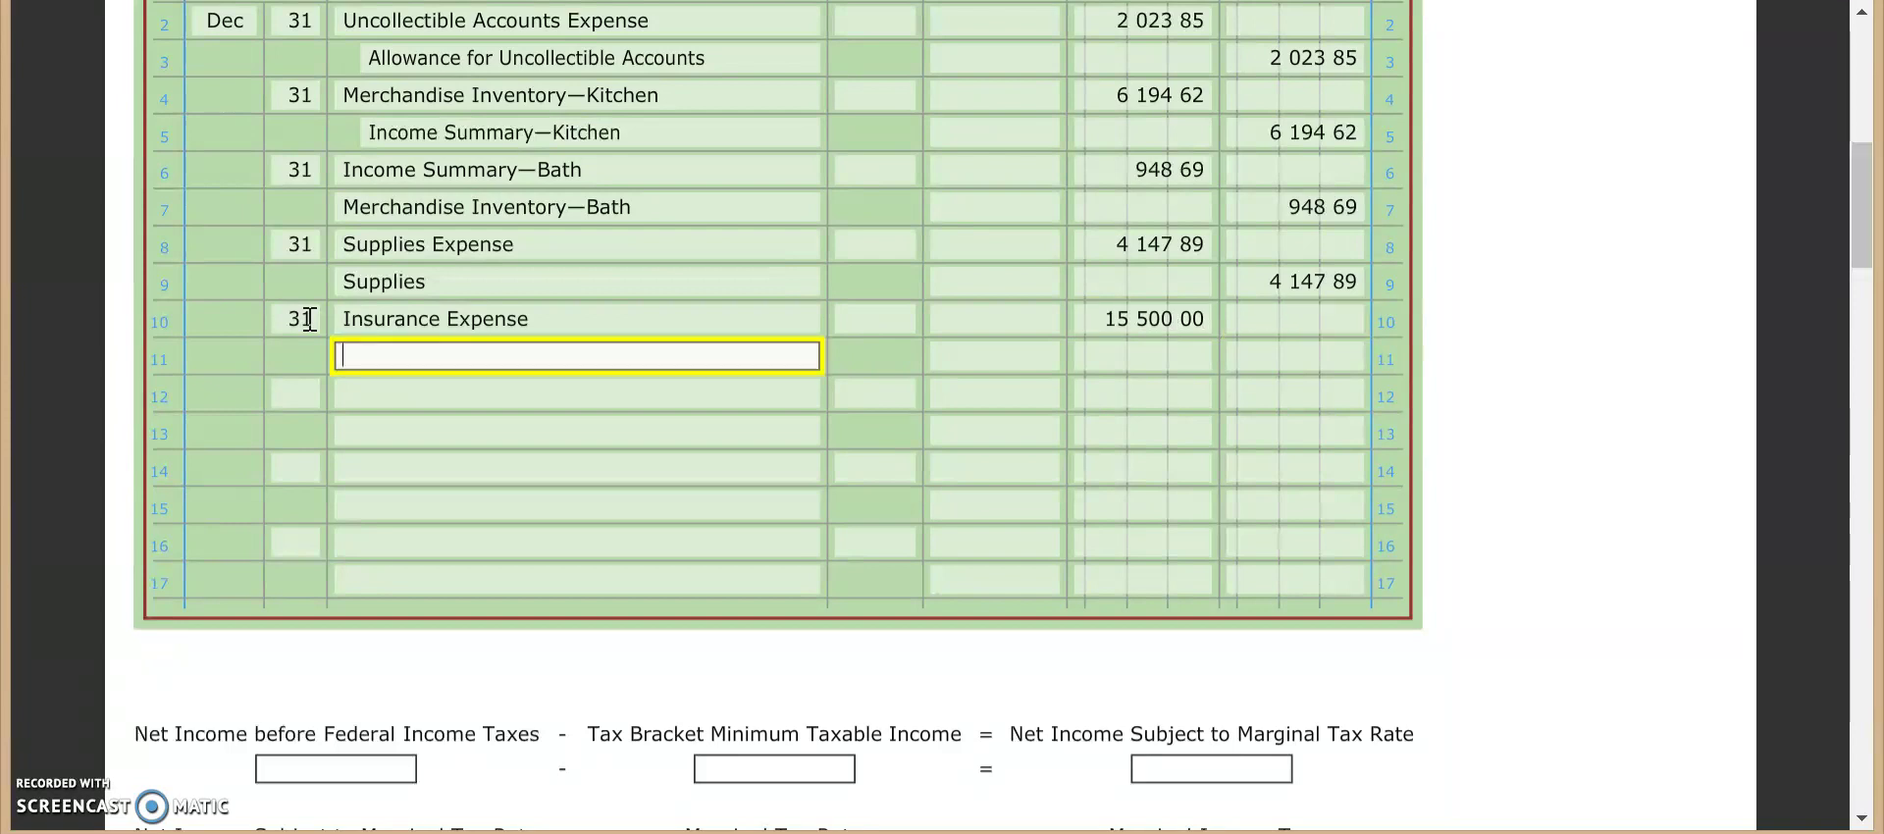
type("Prep")
key("Tab")
key("Tab")
key("Tab")
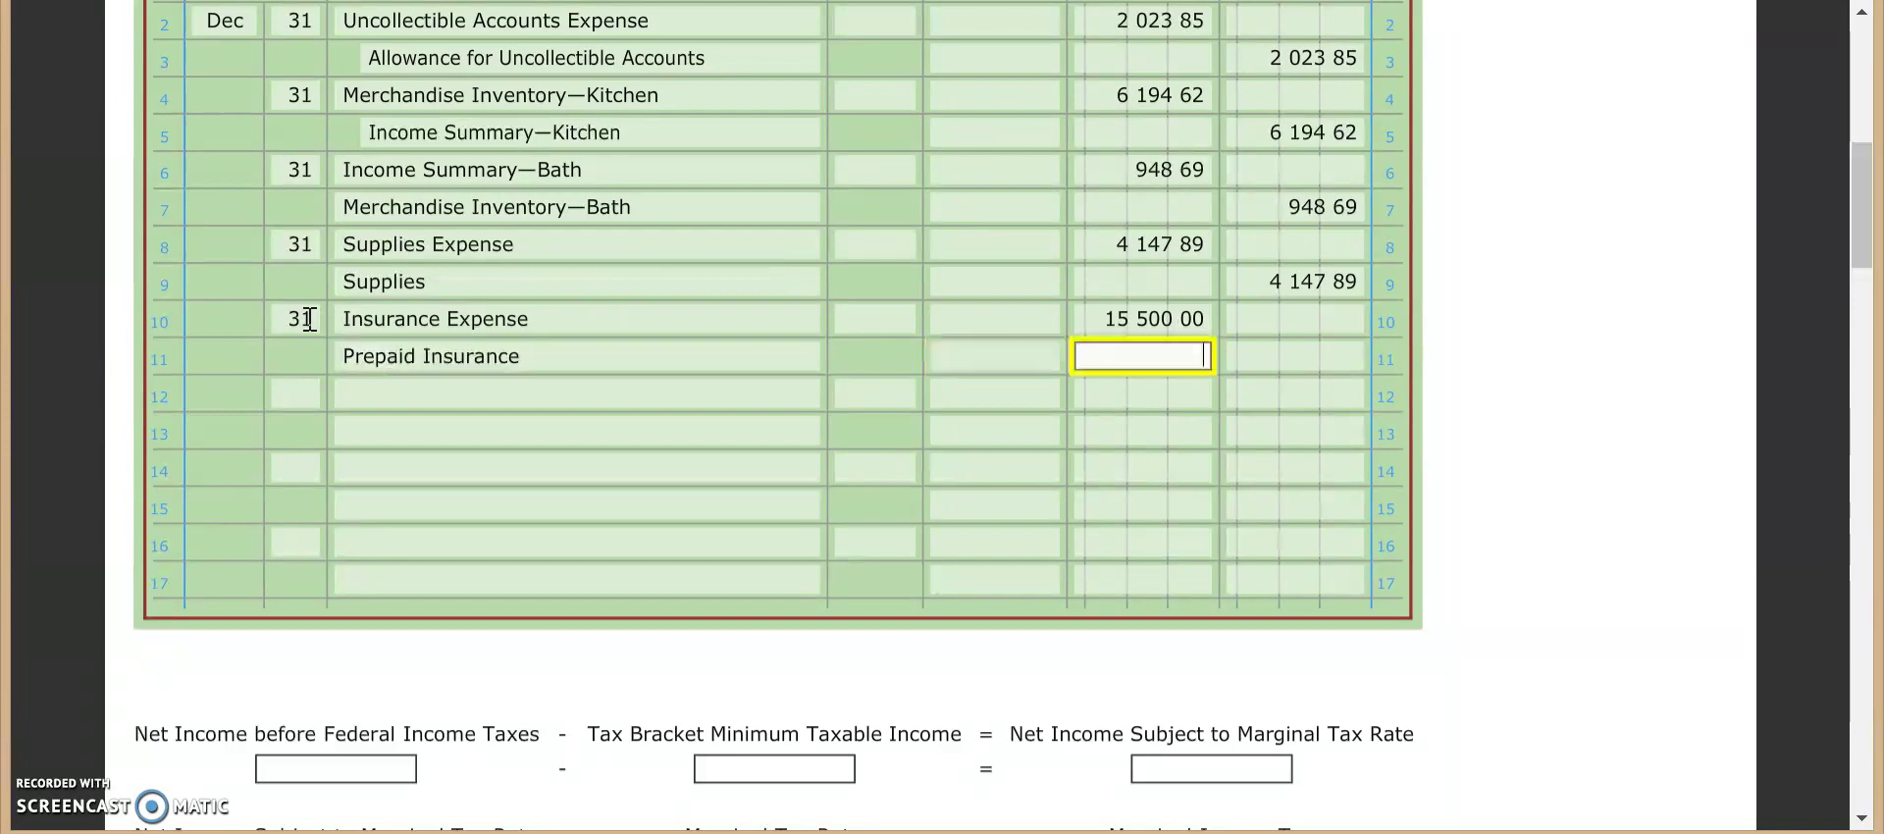
type("15500")
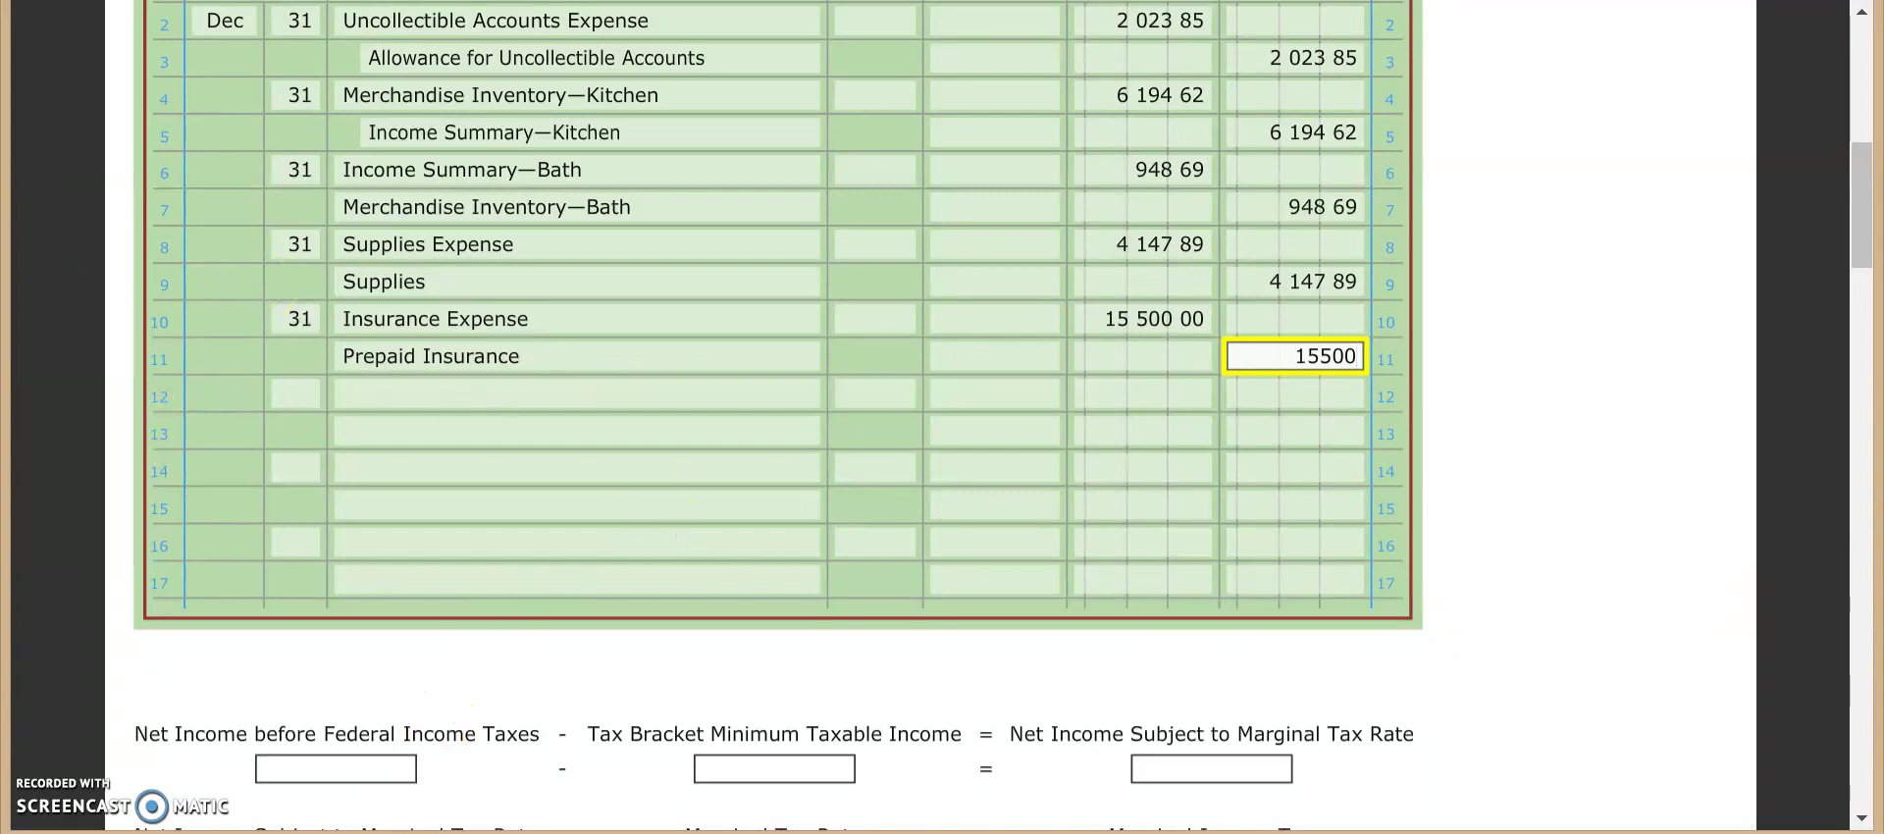
mouse_move(337, 833)
left_click(506, 692)
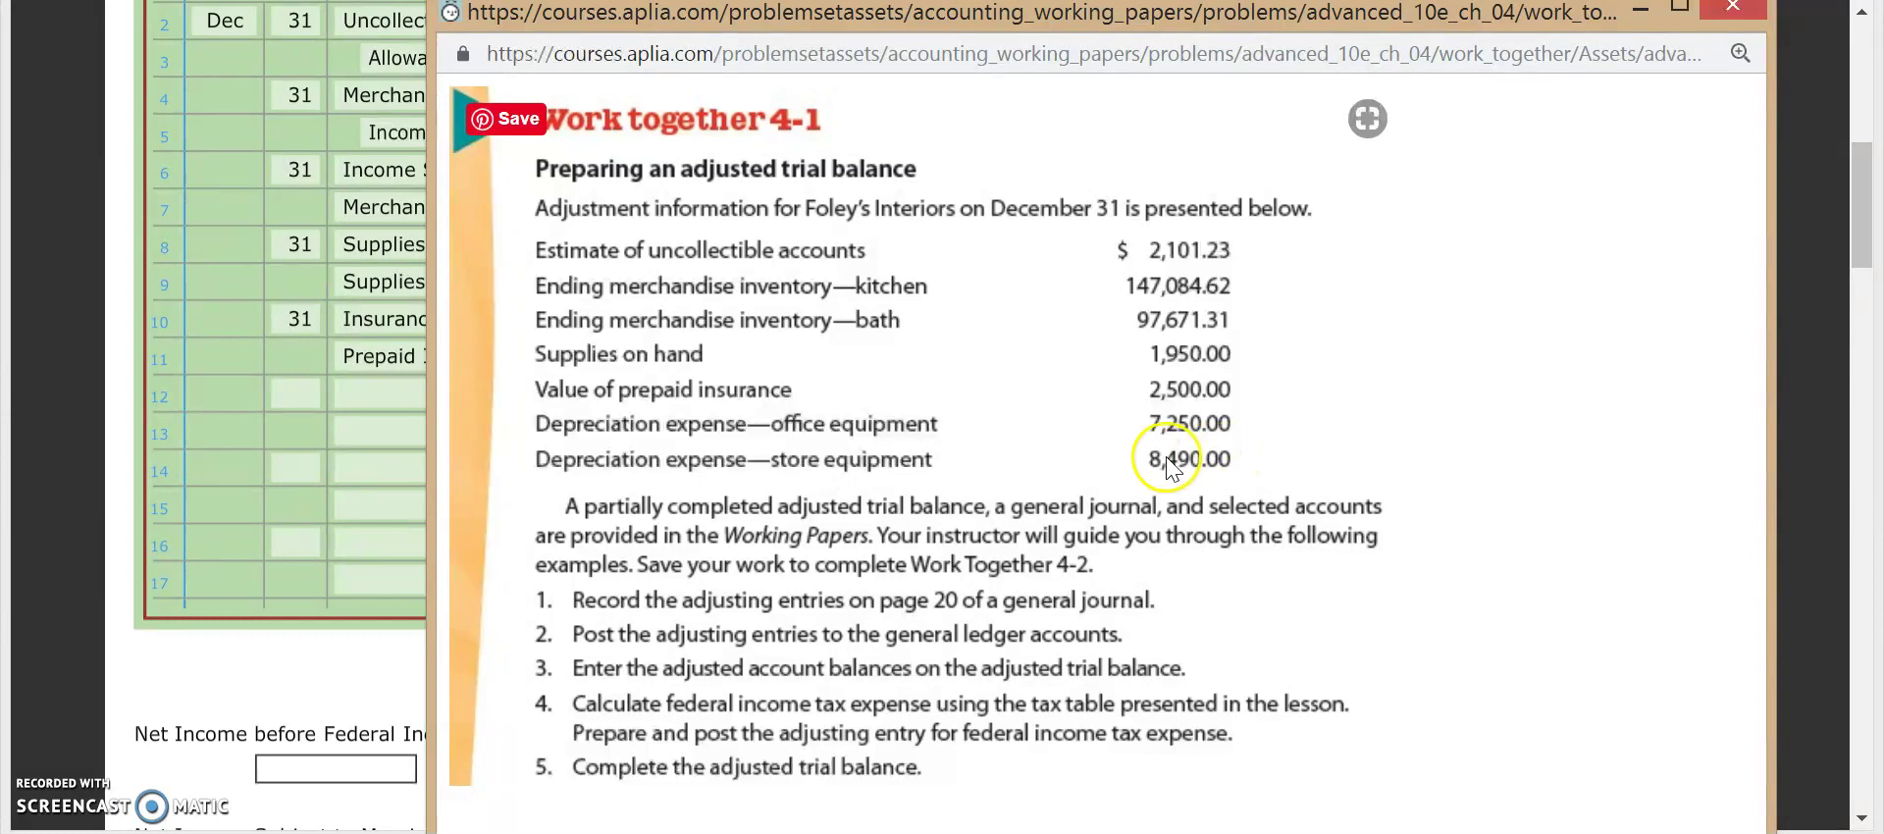
Step: On row 12, enter Dec 31 debiting Depreciation Expense—Office Equipment 7,250.00
left_click(1645, 27)
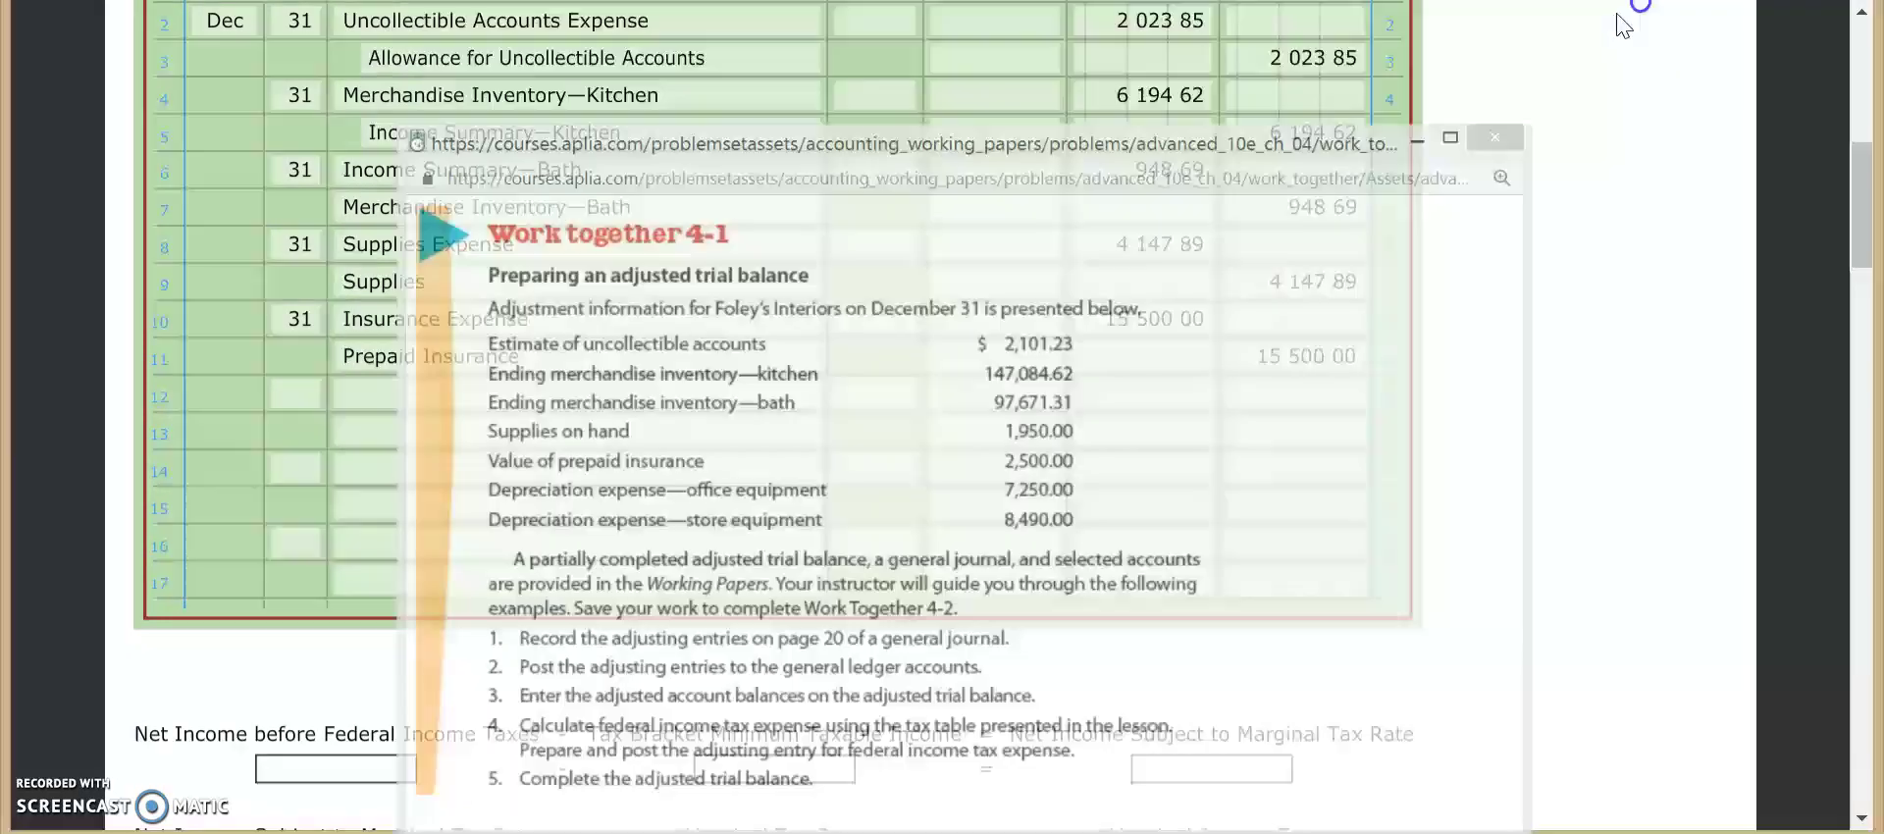
left_click(304, 398)
type("31")
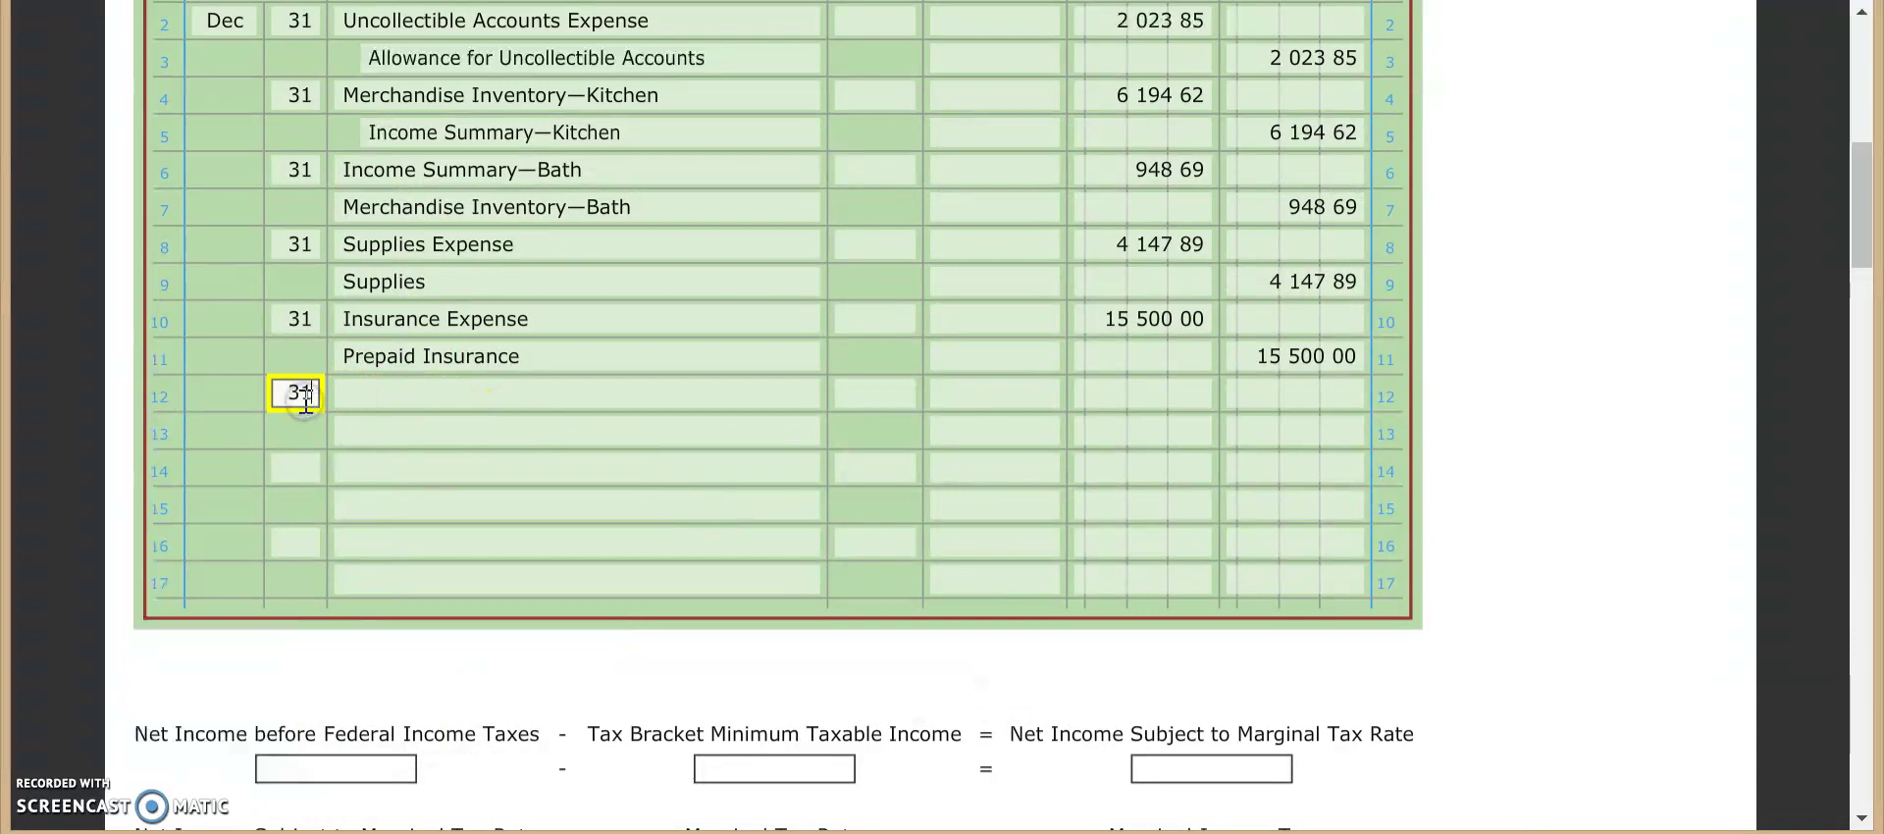
key("Tab")
type("D")
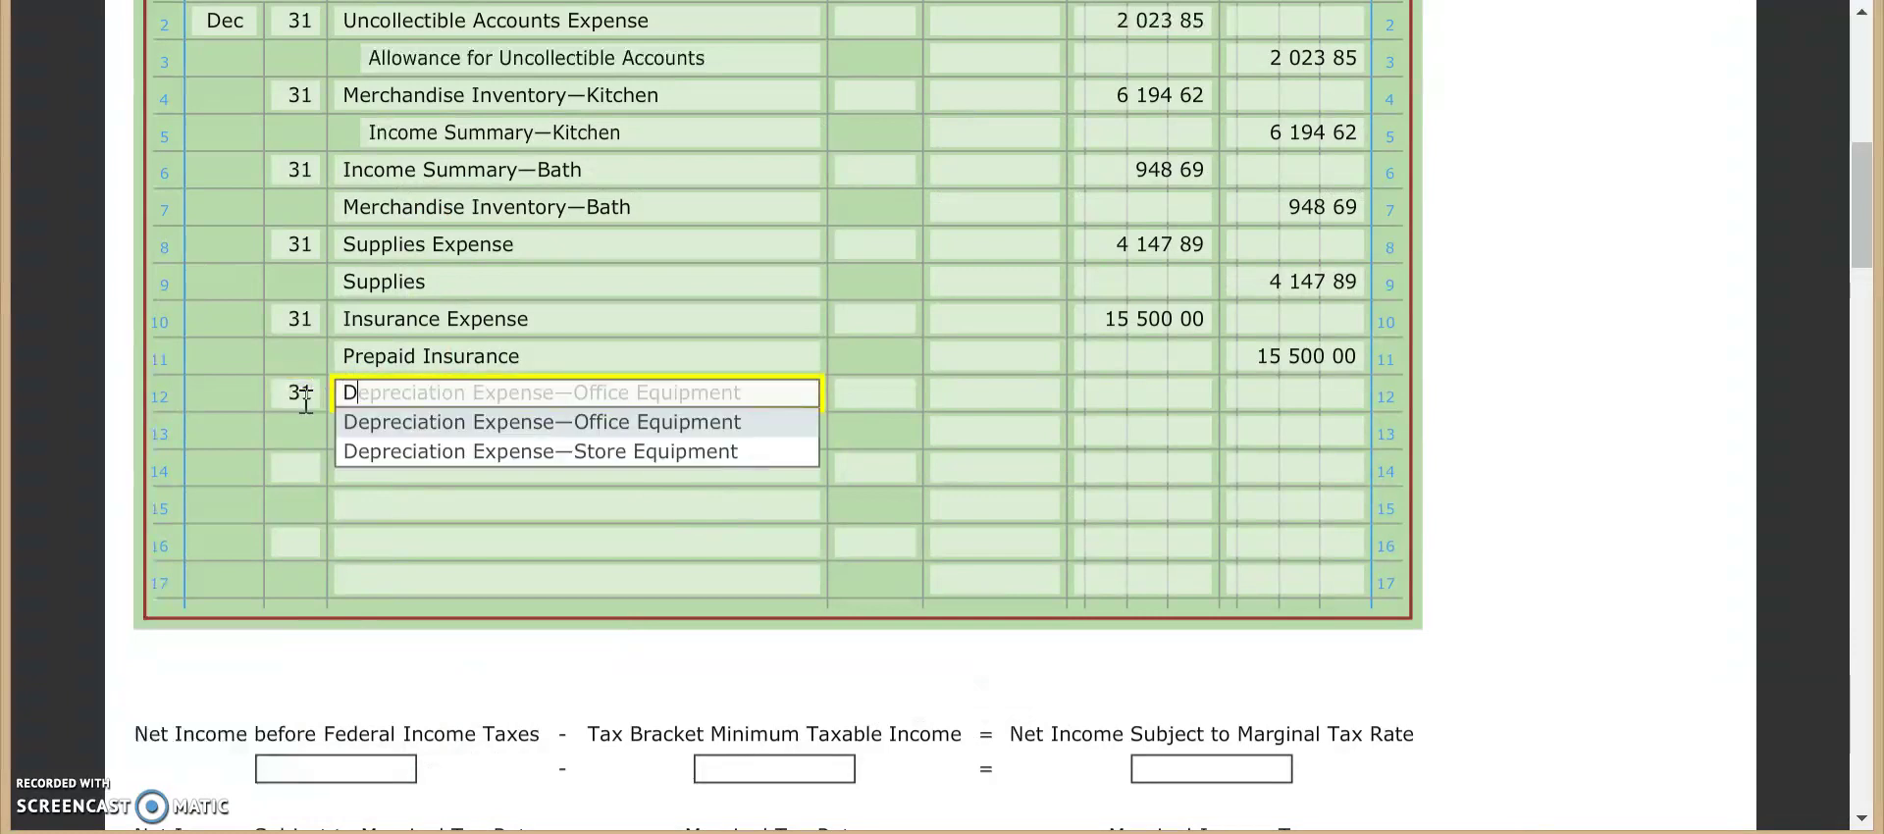
type("epre")
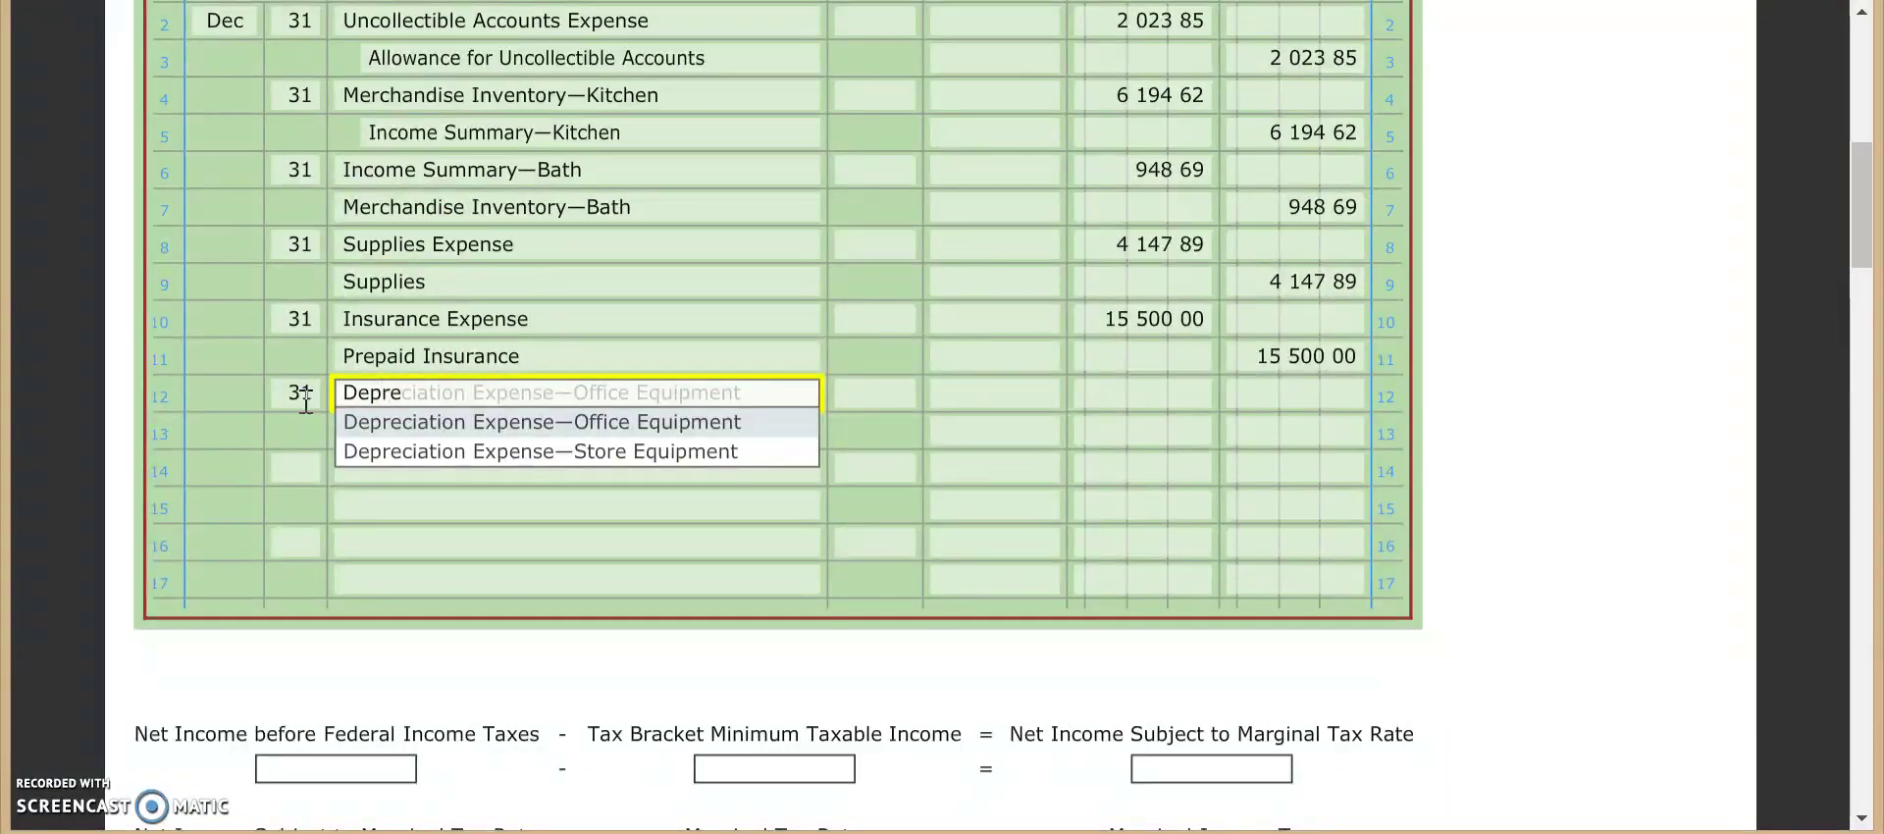
key("Tab")
key("Tab")
key("Tab")
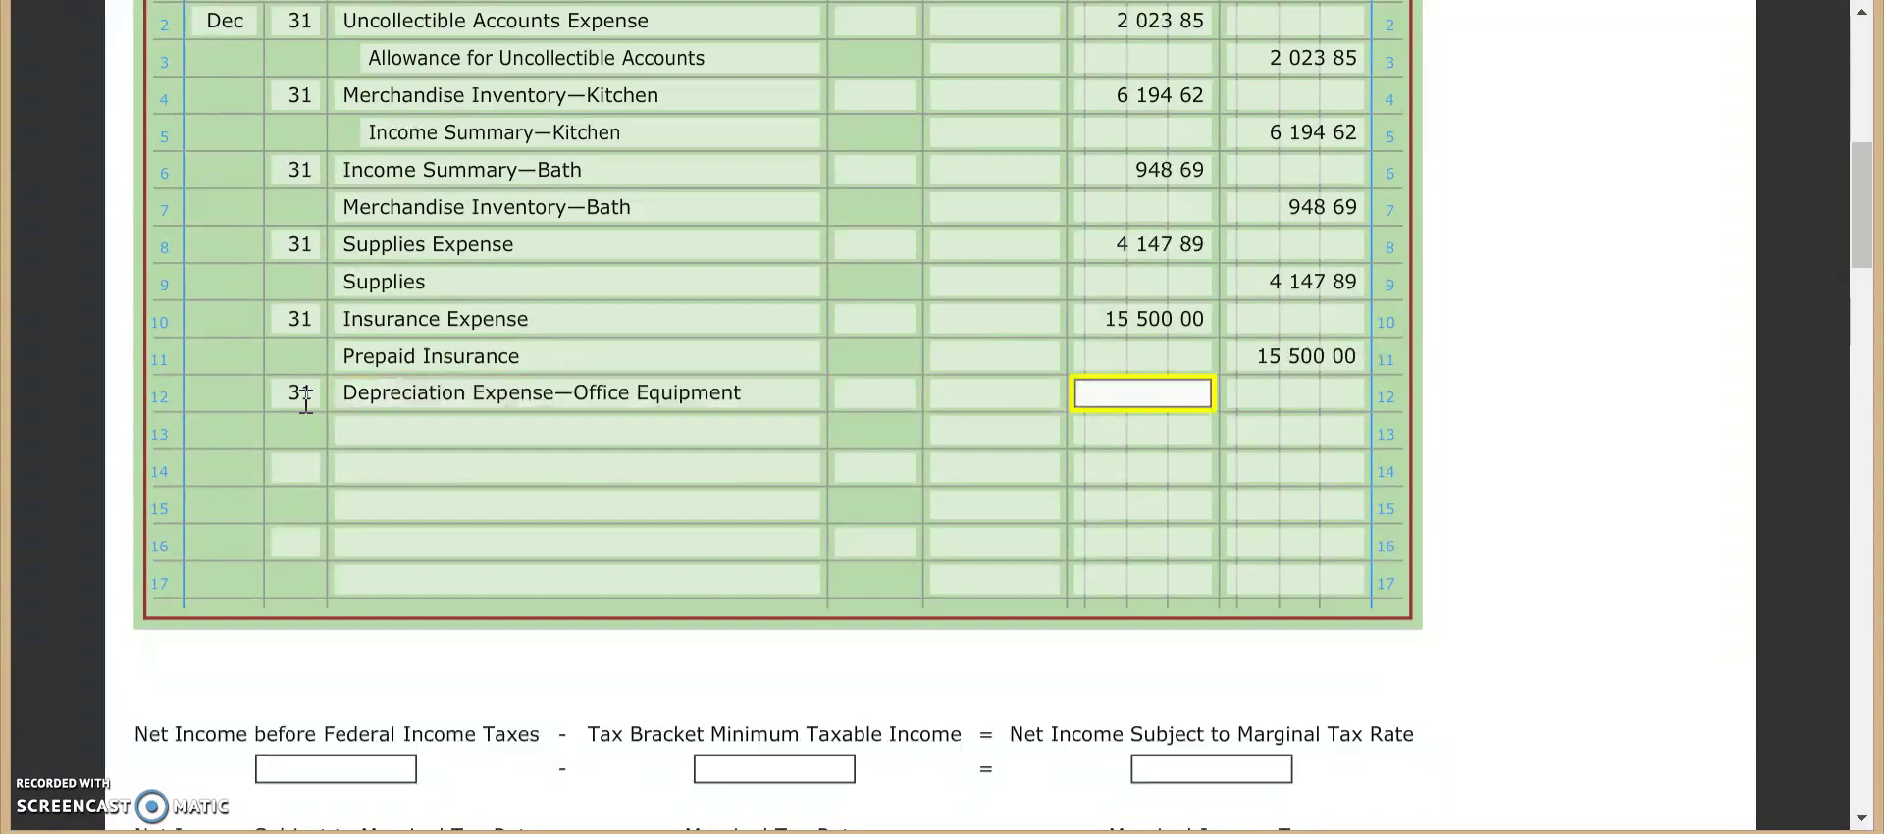
type("7250")
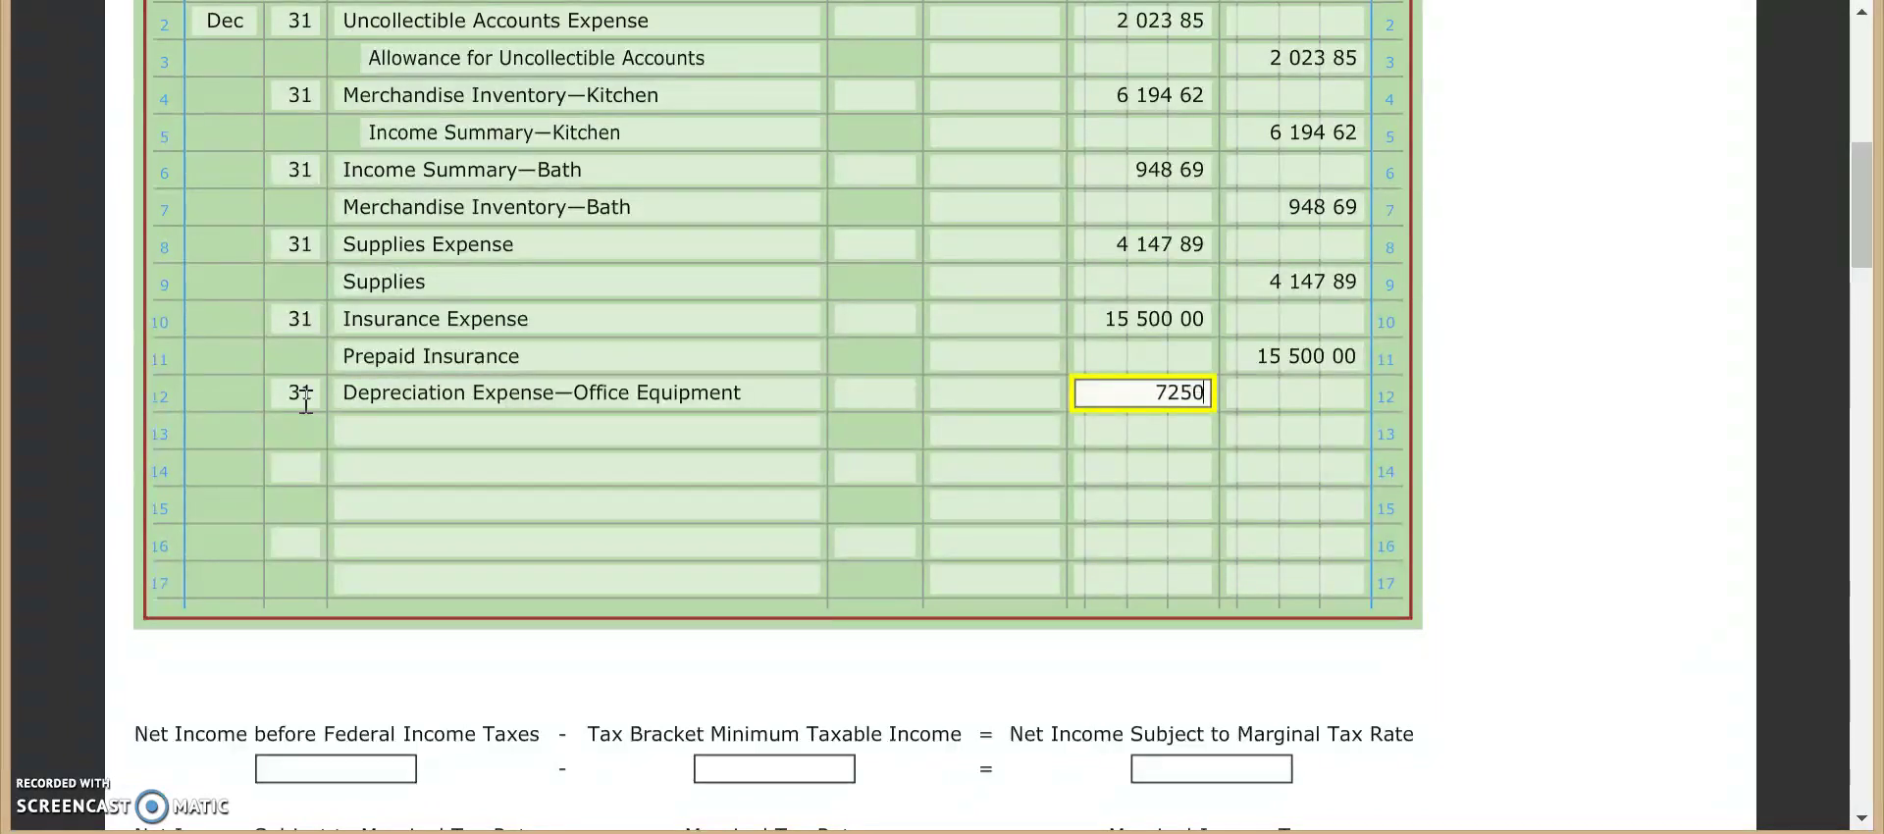
key("Tab")
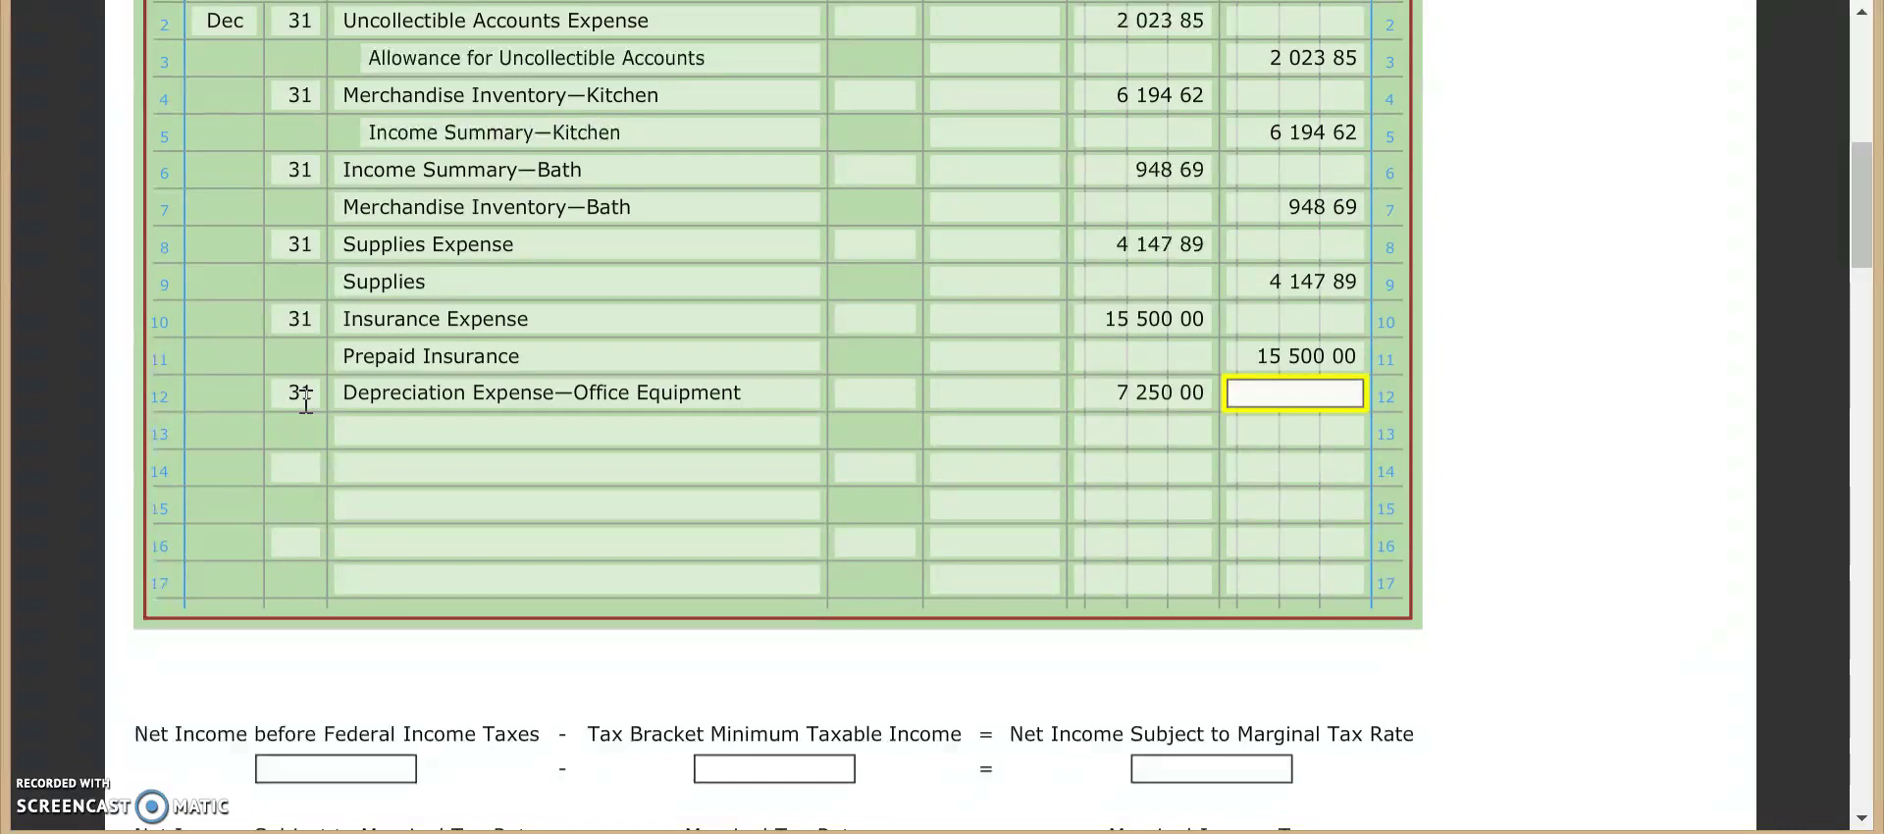
Step: Credit Accumulated Depreciation—Office Equipment 7,250.00 on row 13, then bring back the problem text
key("Tab")
type("Ac")
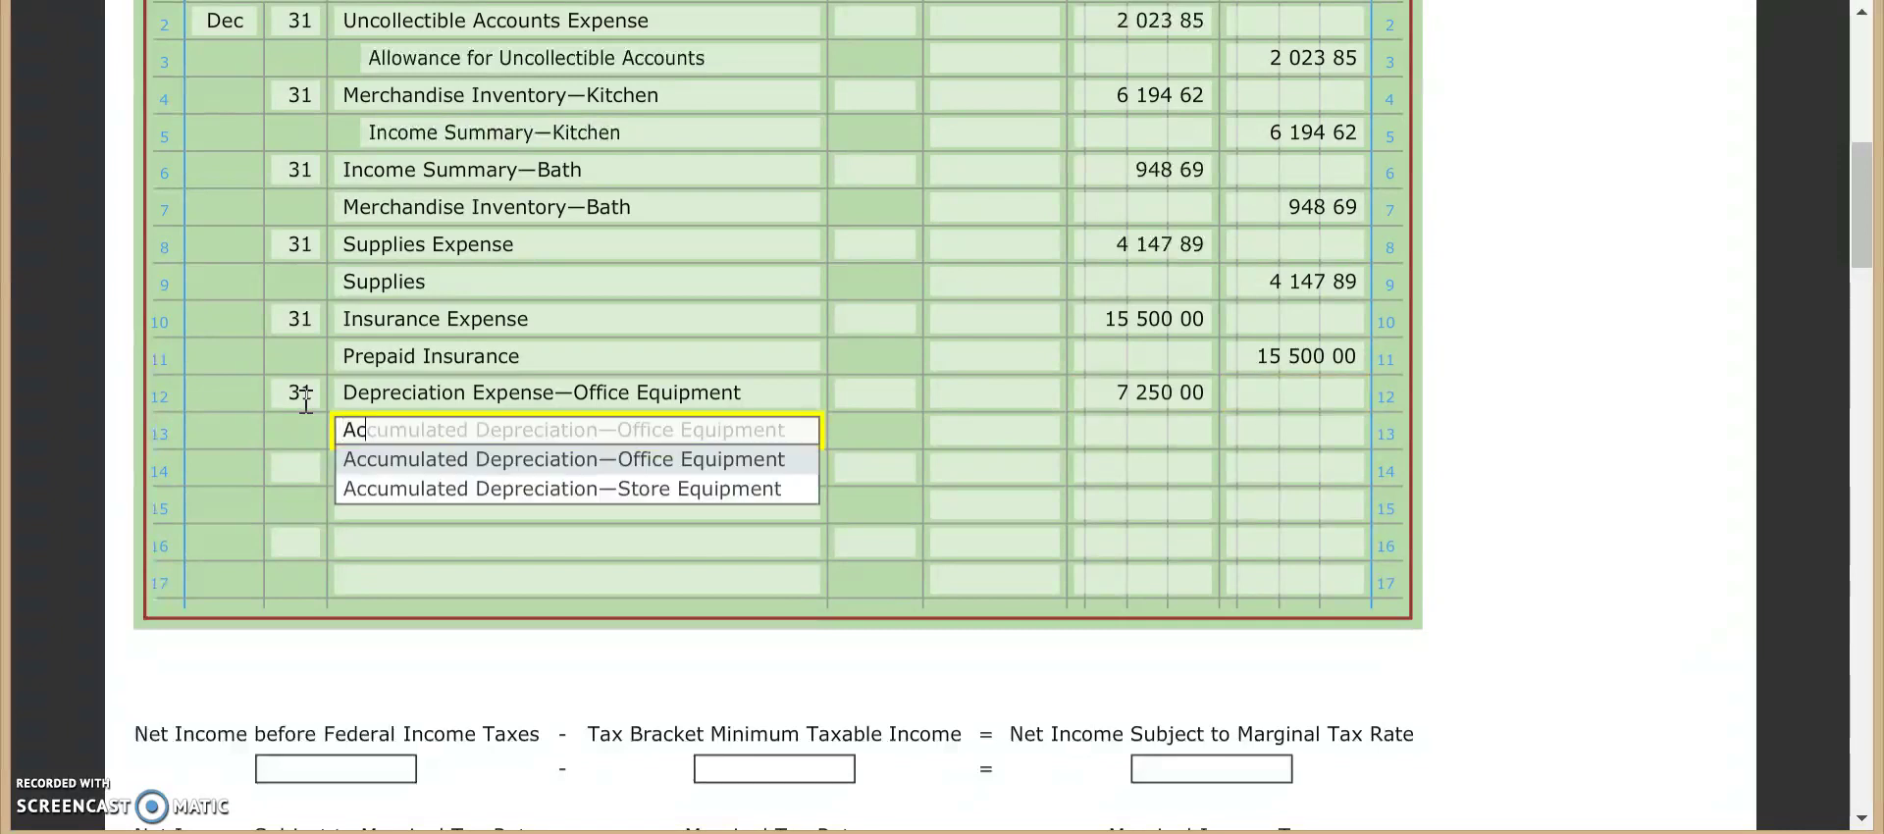
type("cumulated")
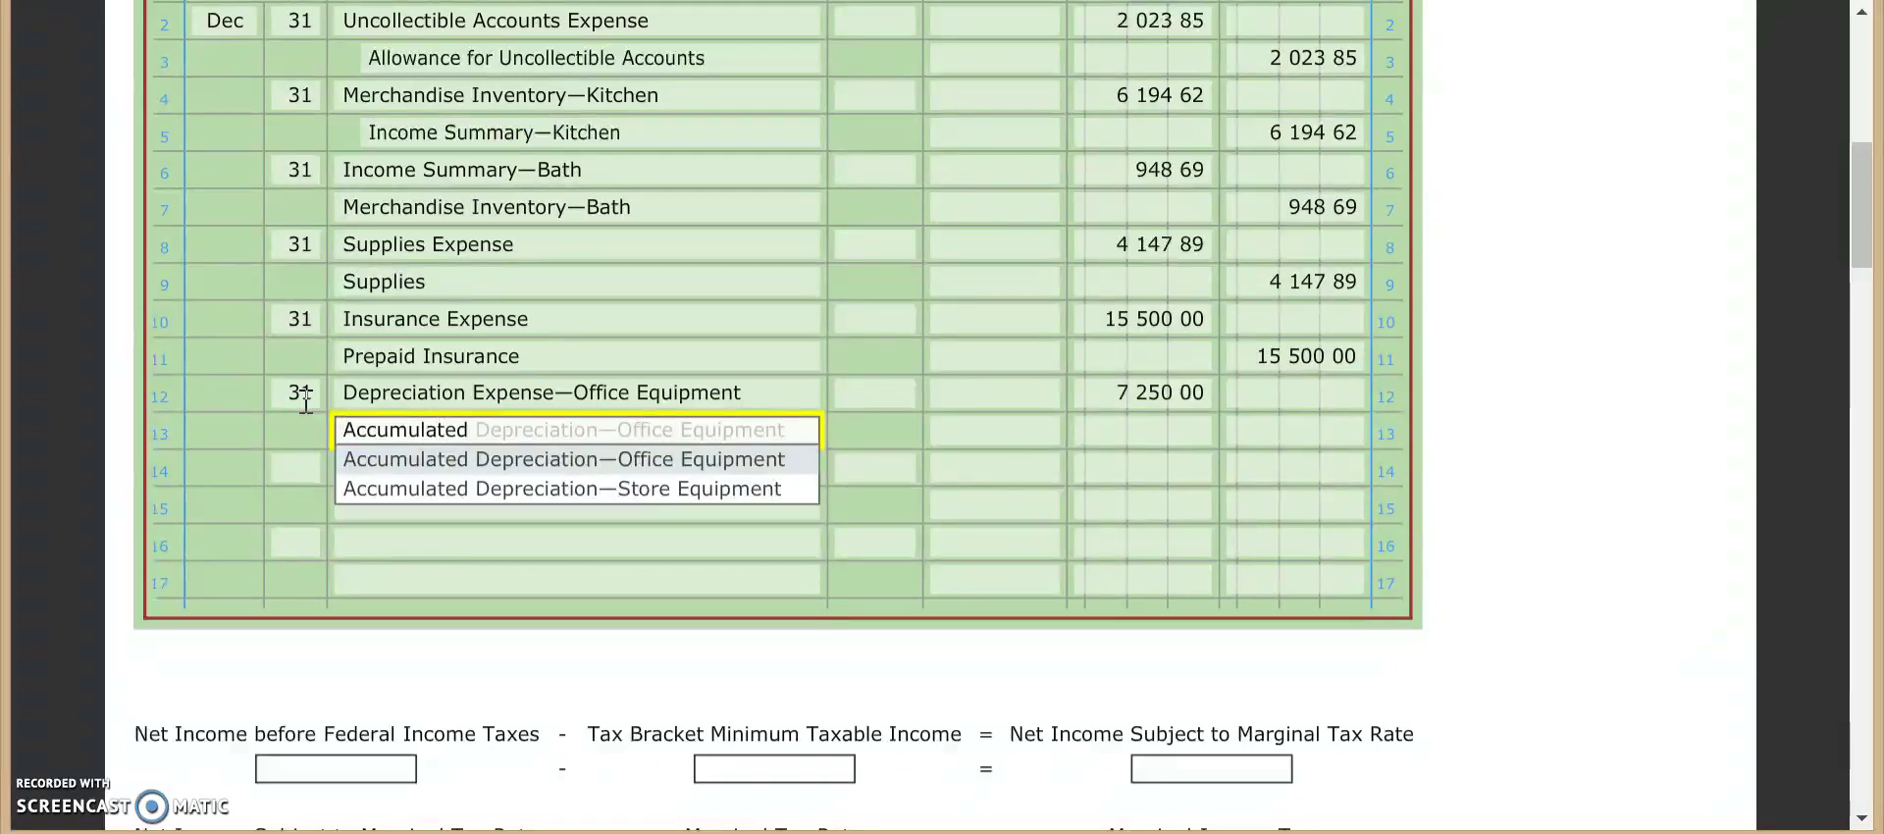
key("Tab")
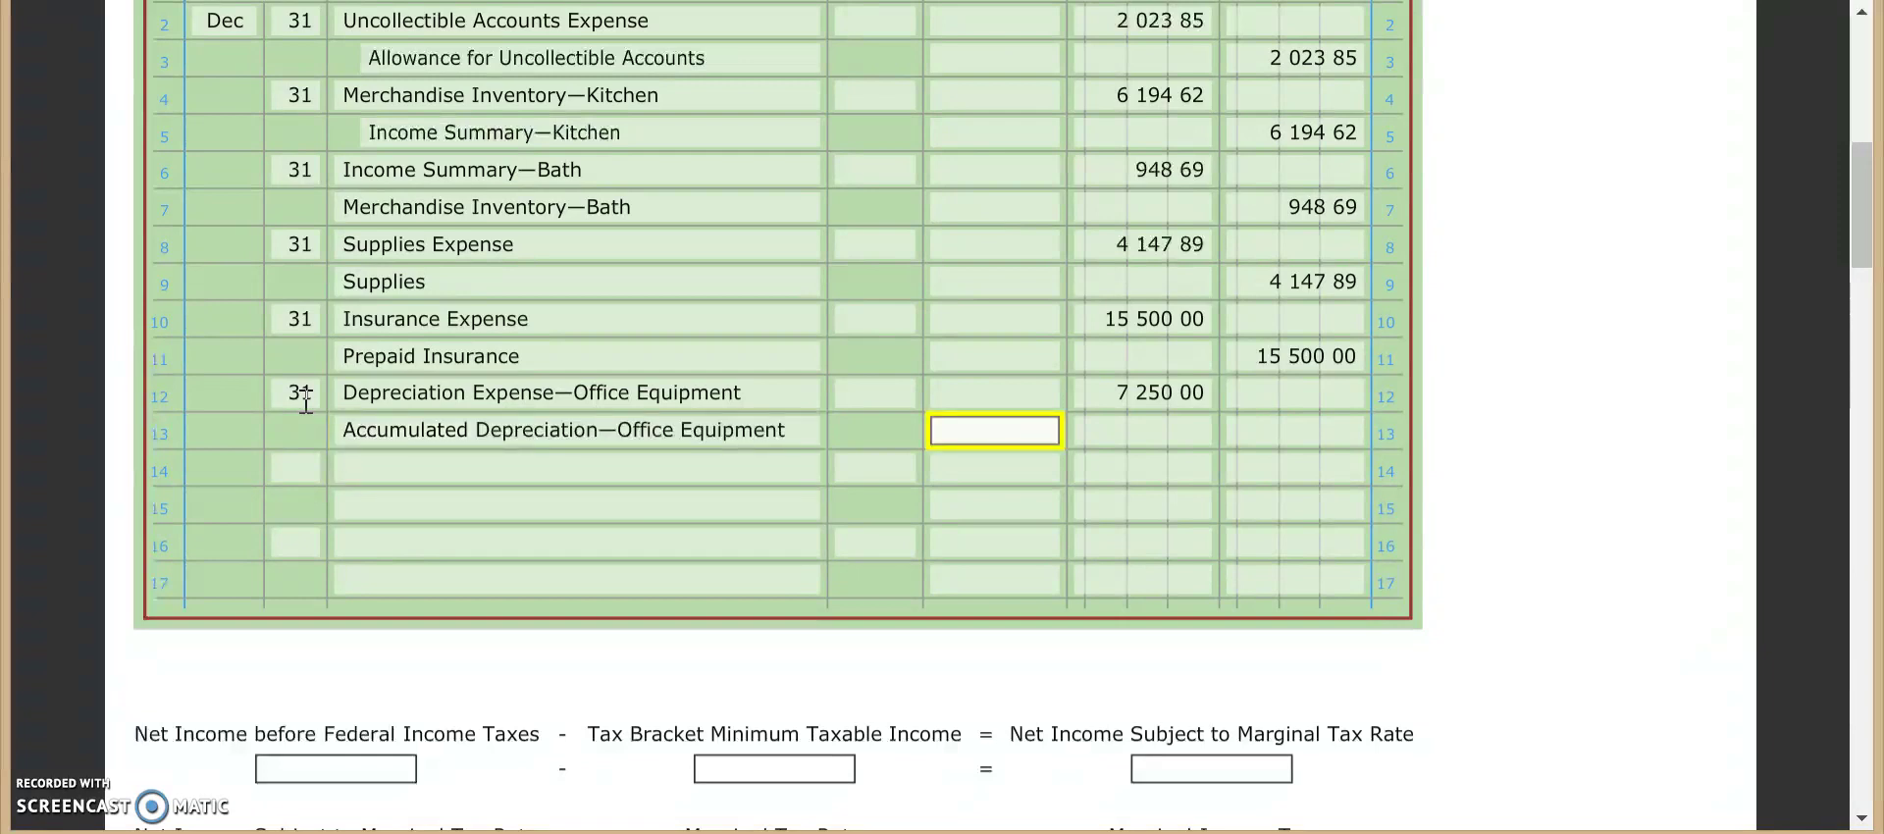
key("Tab")
key("Tab")
type("7")
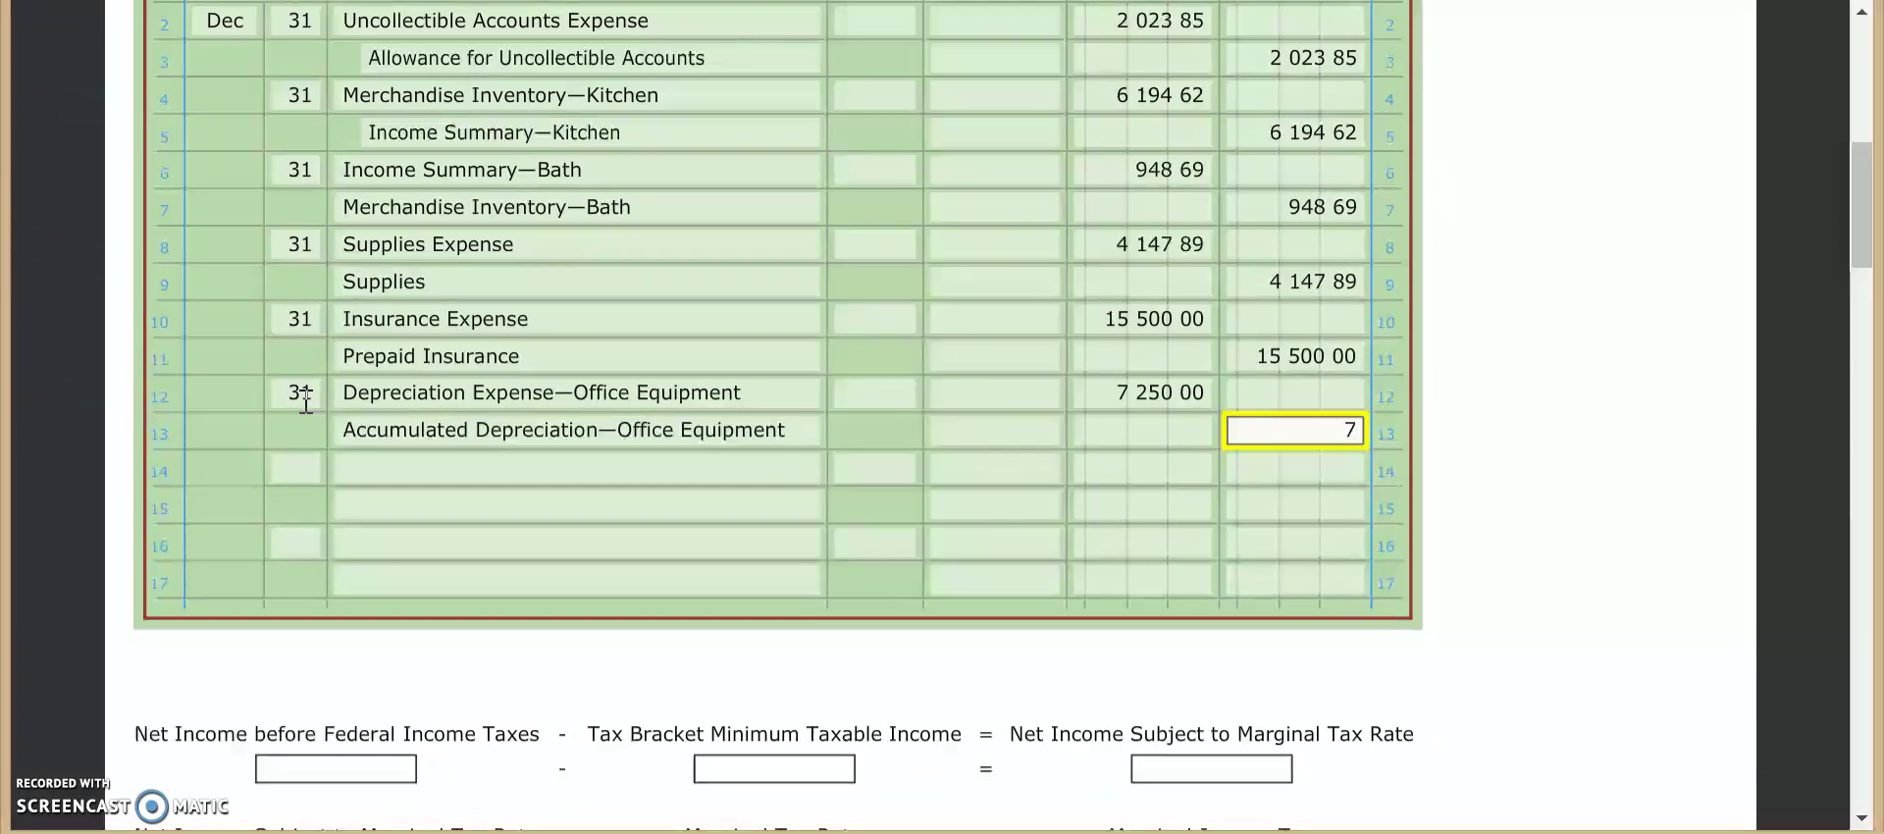
type("250")
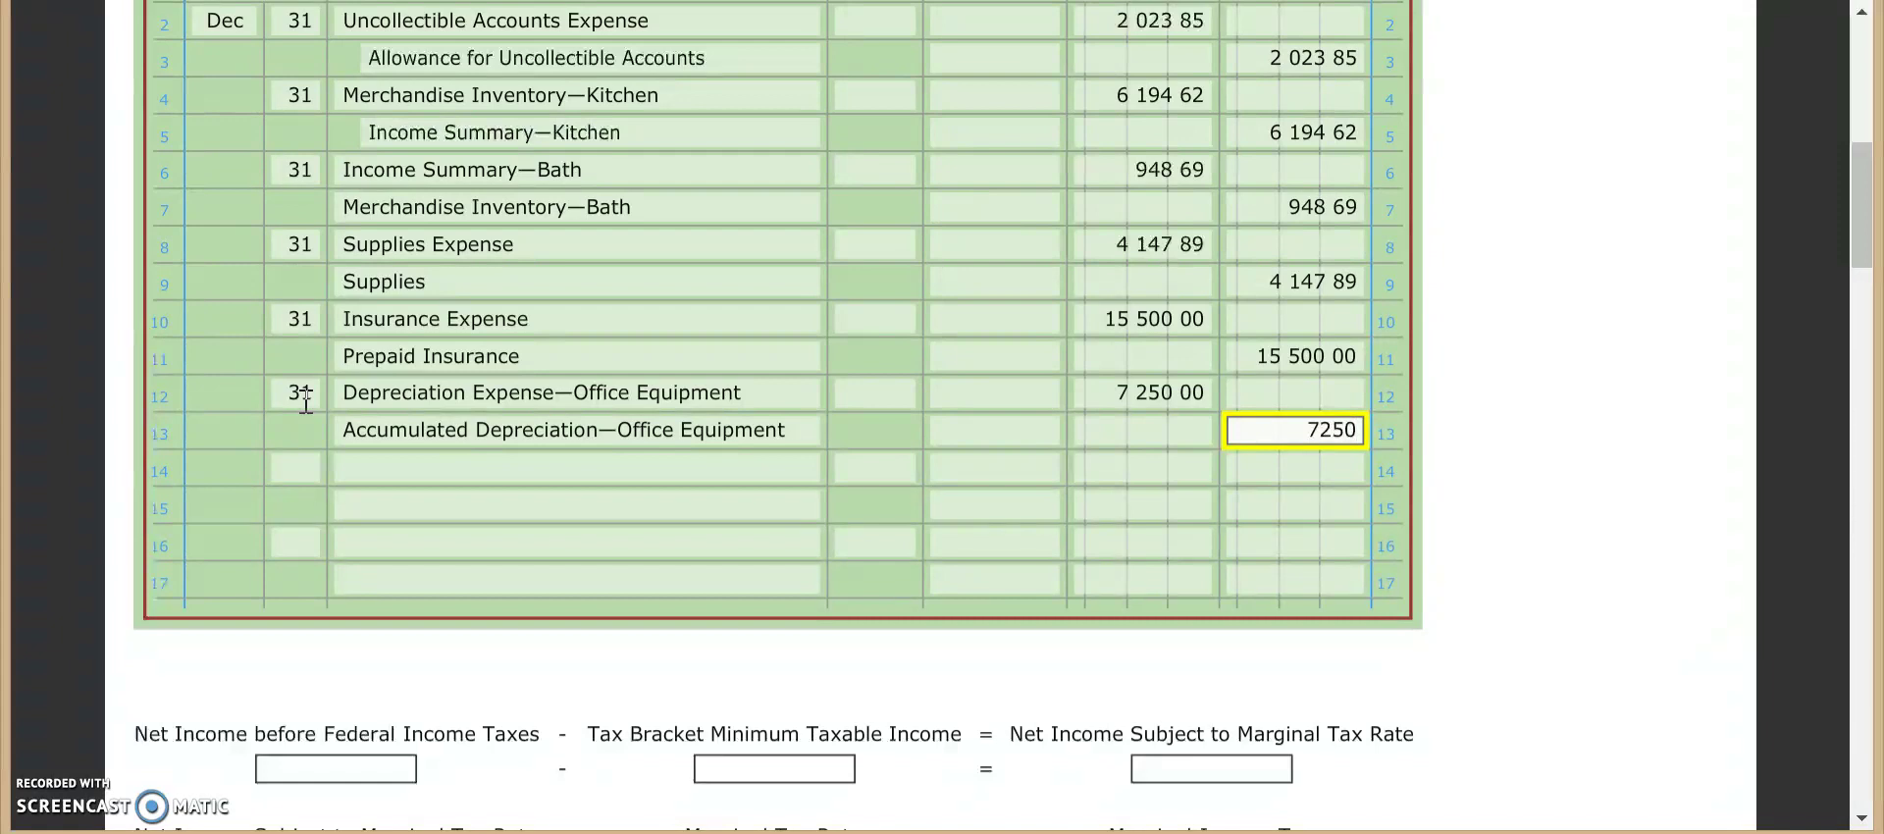
left_click(475, 795)
key("alt+Tab")
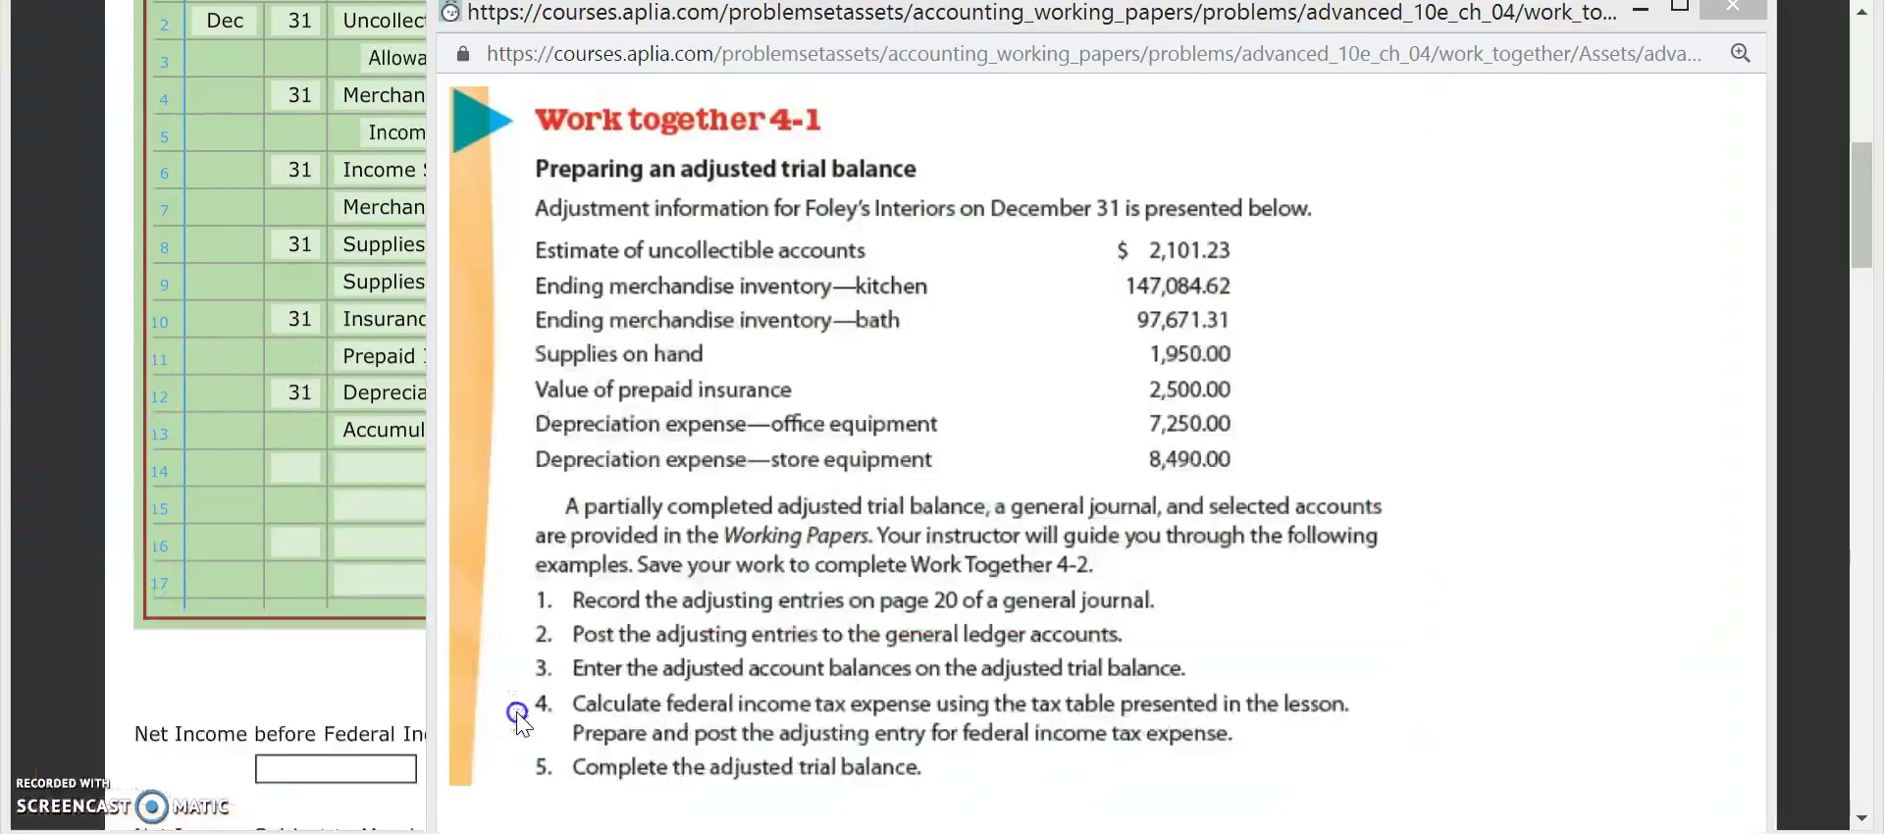
left_click(518, 716)
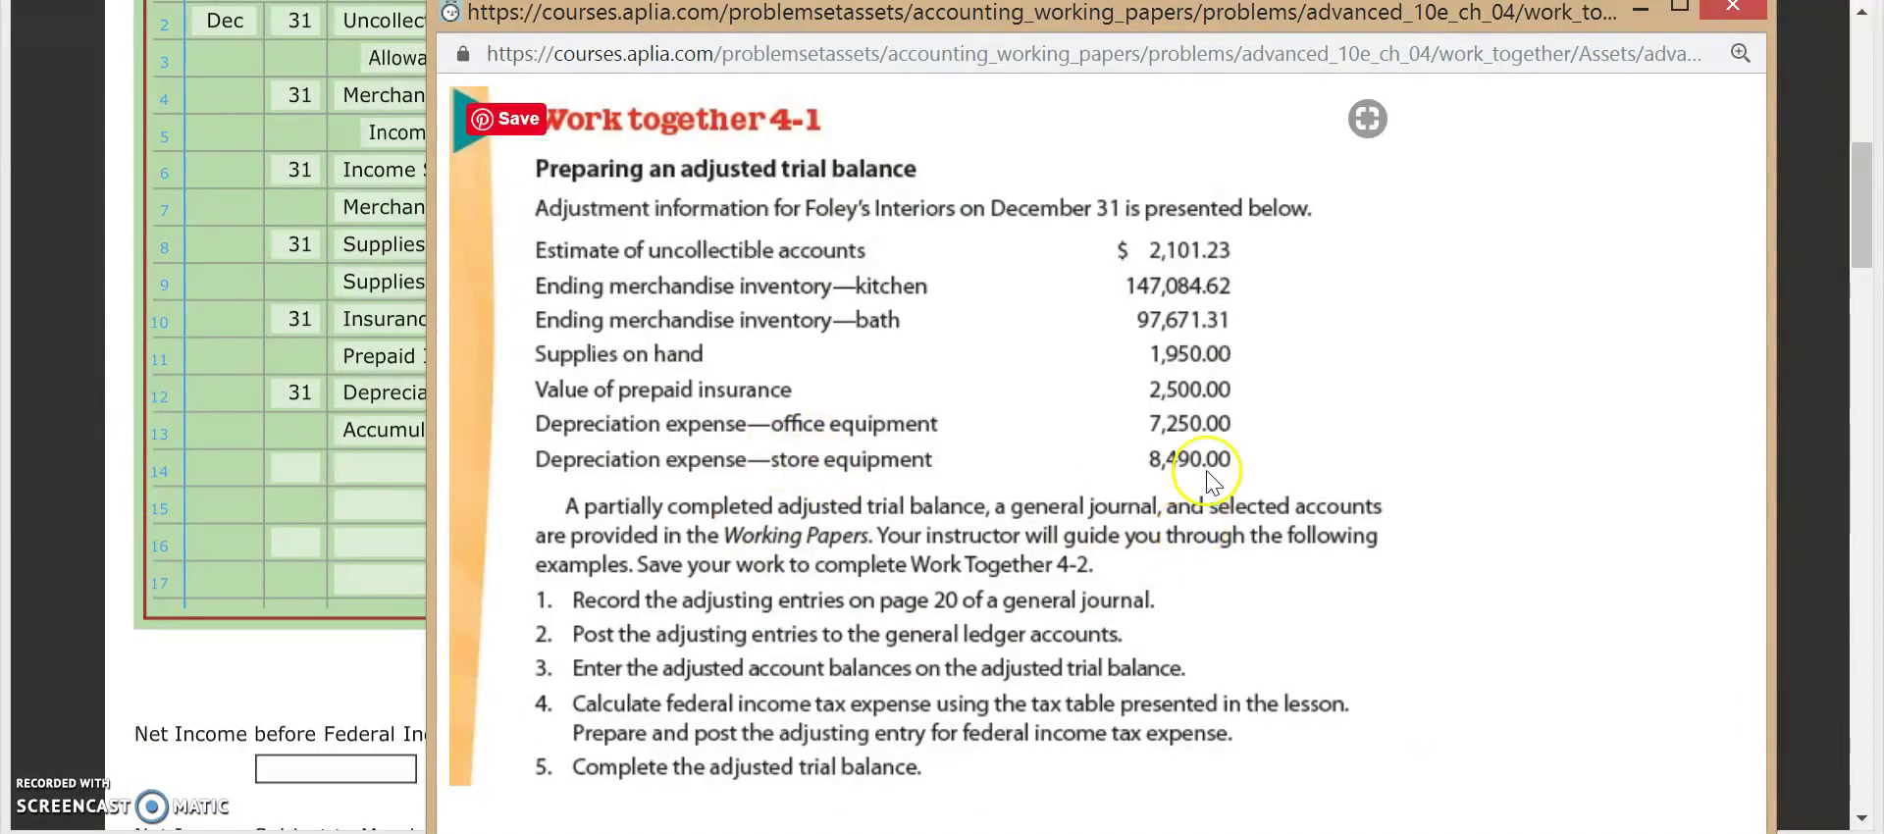
Step: On row 14, enter Dec 31 debiting Depreciation Expense—Store Equipment 8,490.00
left_click(1640, 10)
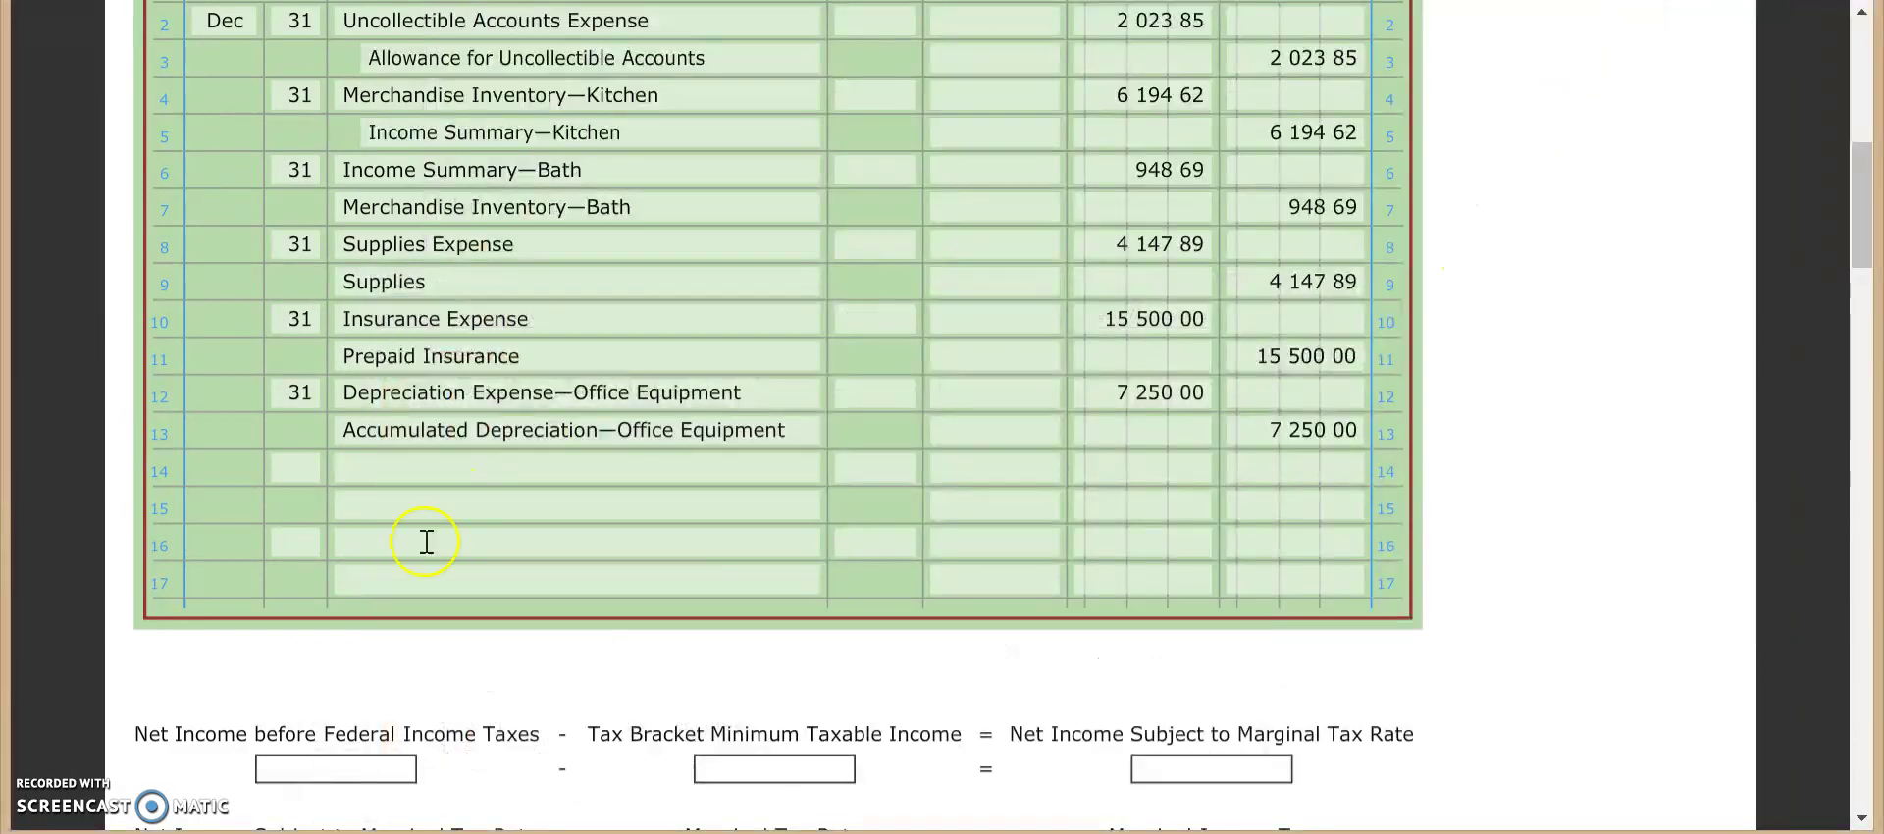
left_click(297, 468)
type("31")
key("Tab")
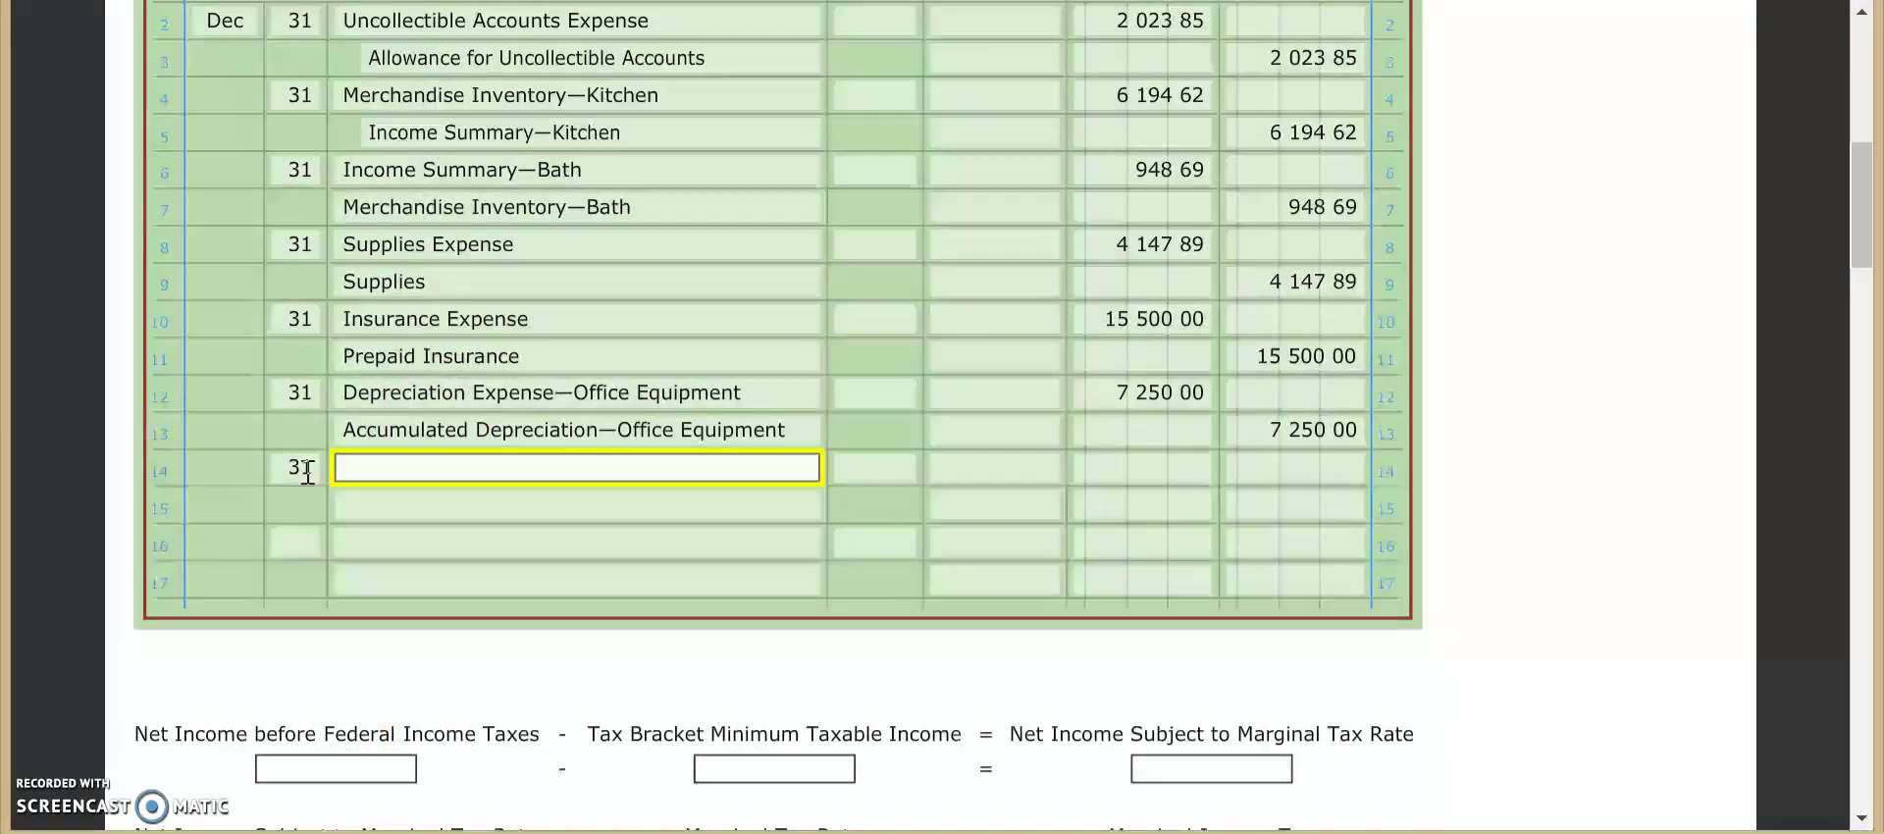
type("De")
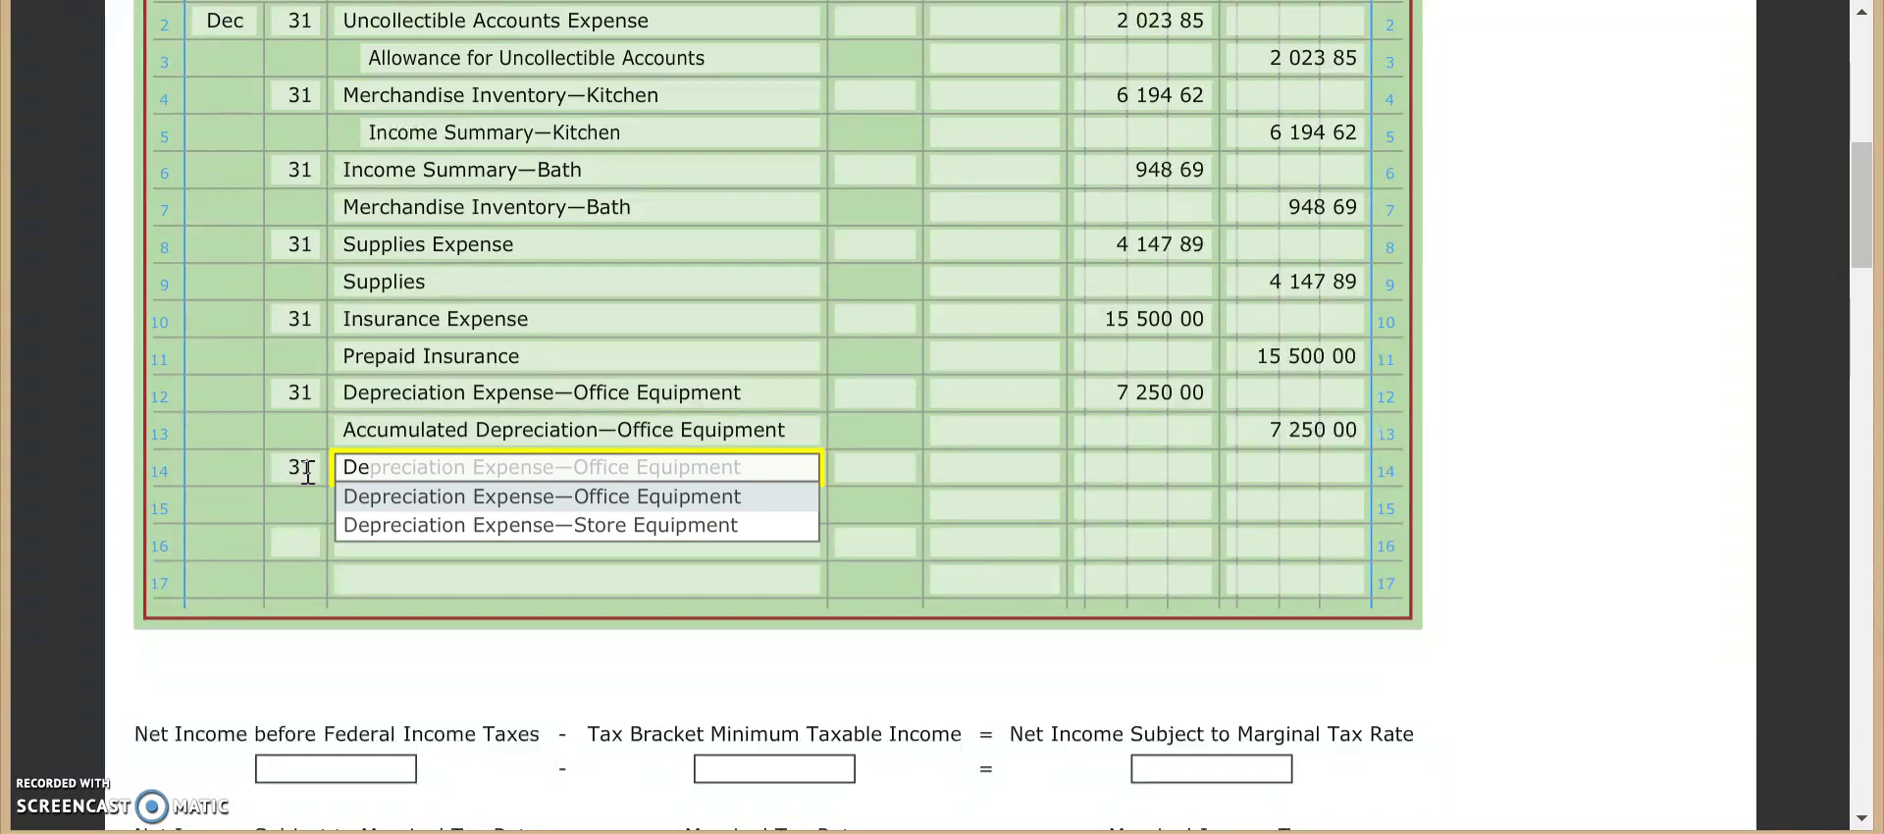
key("Down")
key("Tab")
key("Tab")
key("Tab")
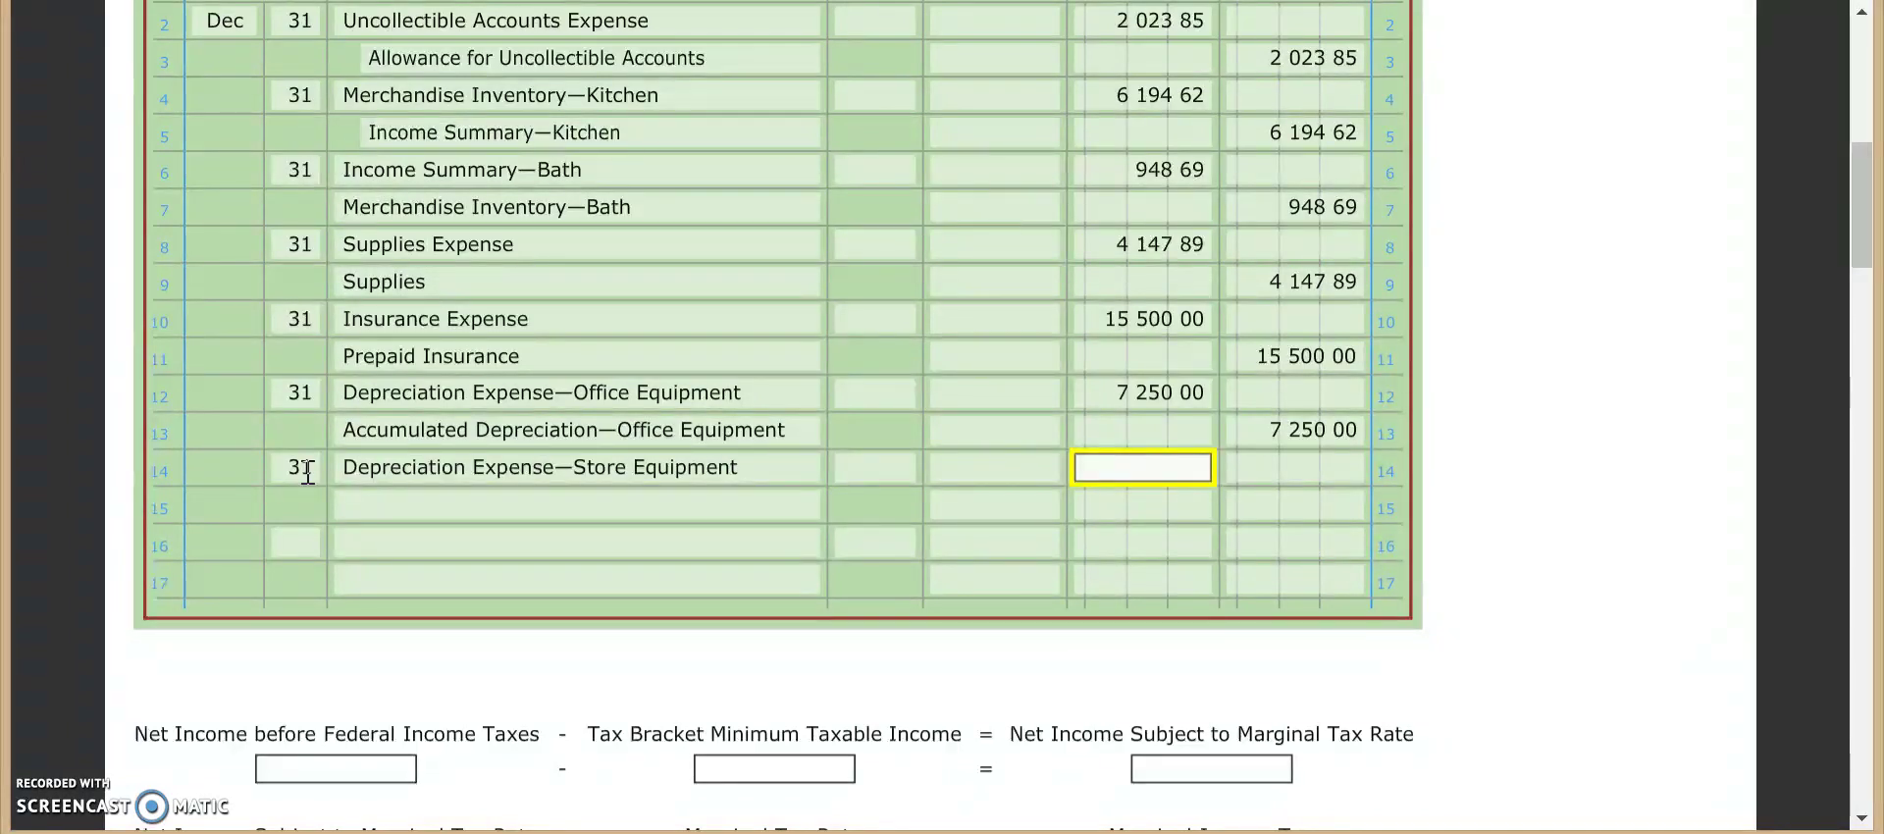
type("8 490")
key("Tab")
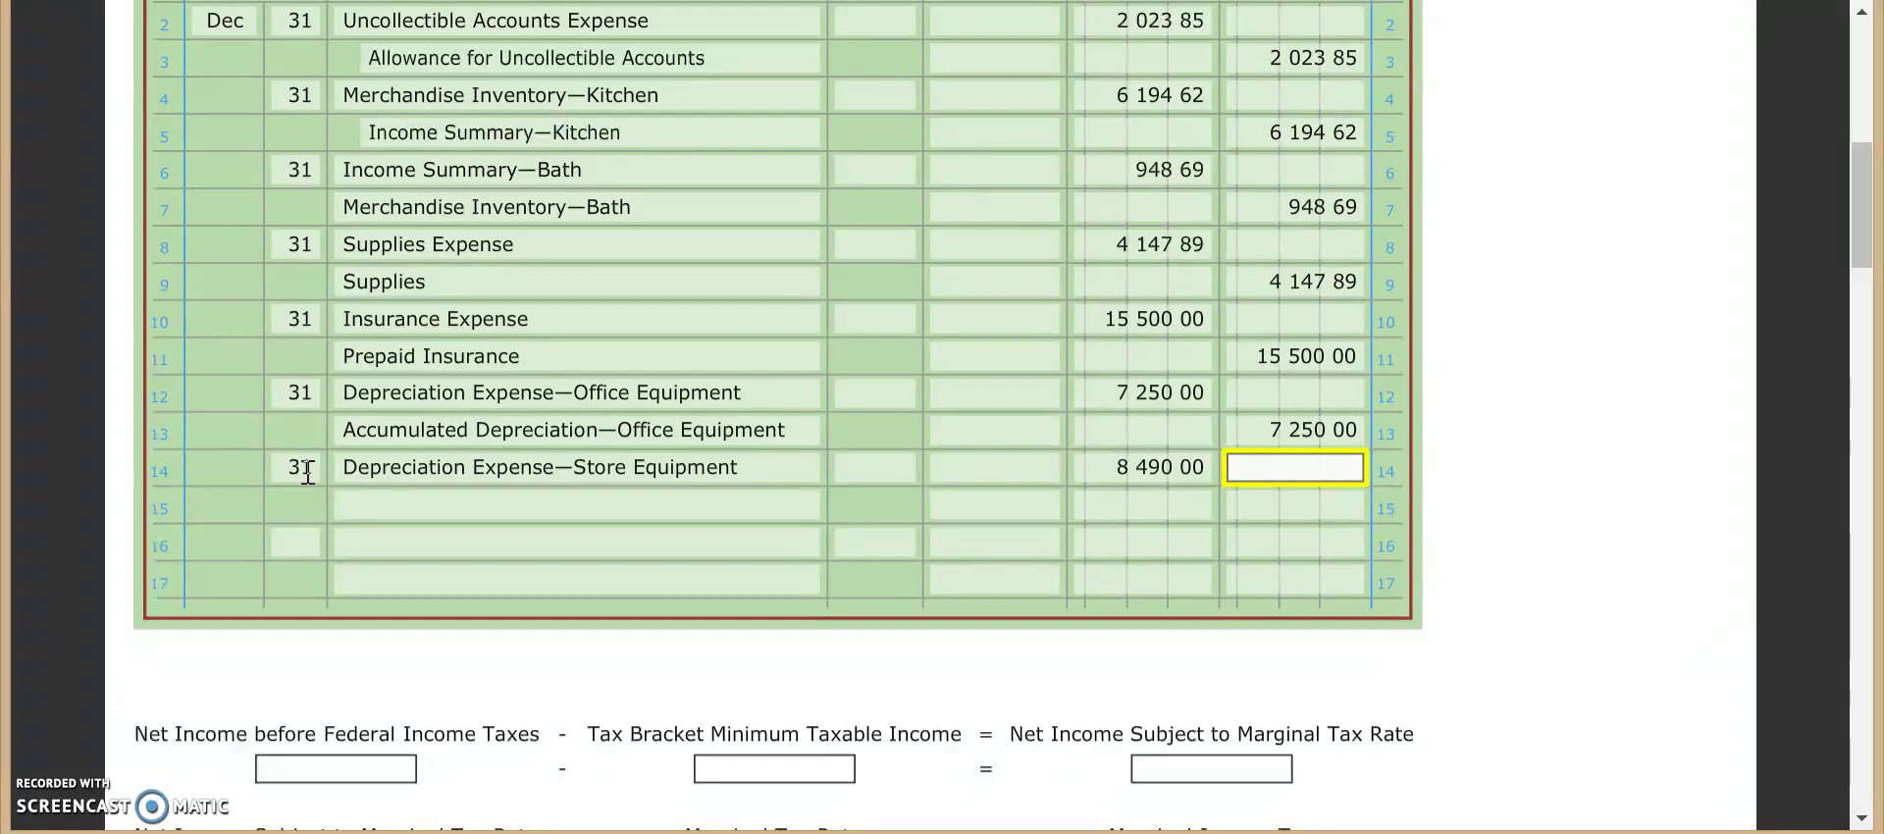
Step: Credit Accumulated Depreciation—Store Equipment 8,490.00 on row 15
key("Tab")
type("Accumulated")
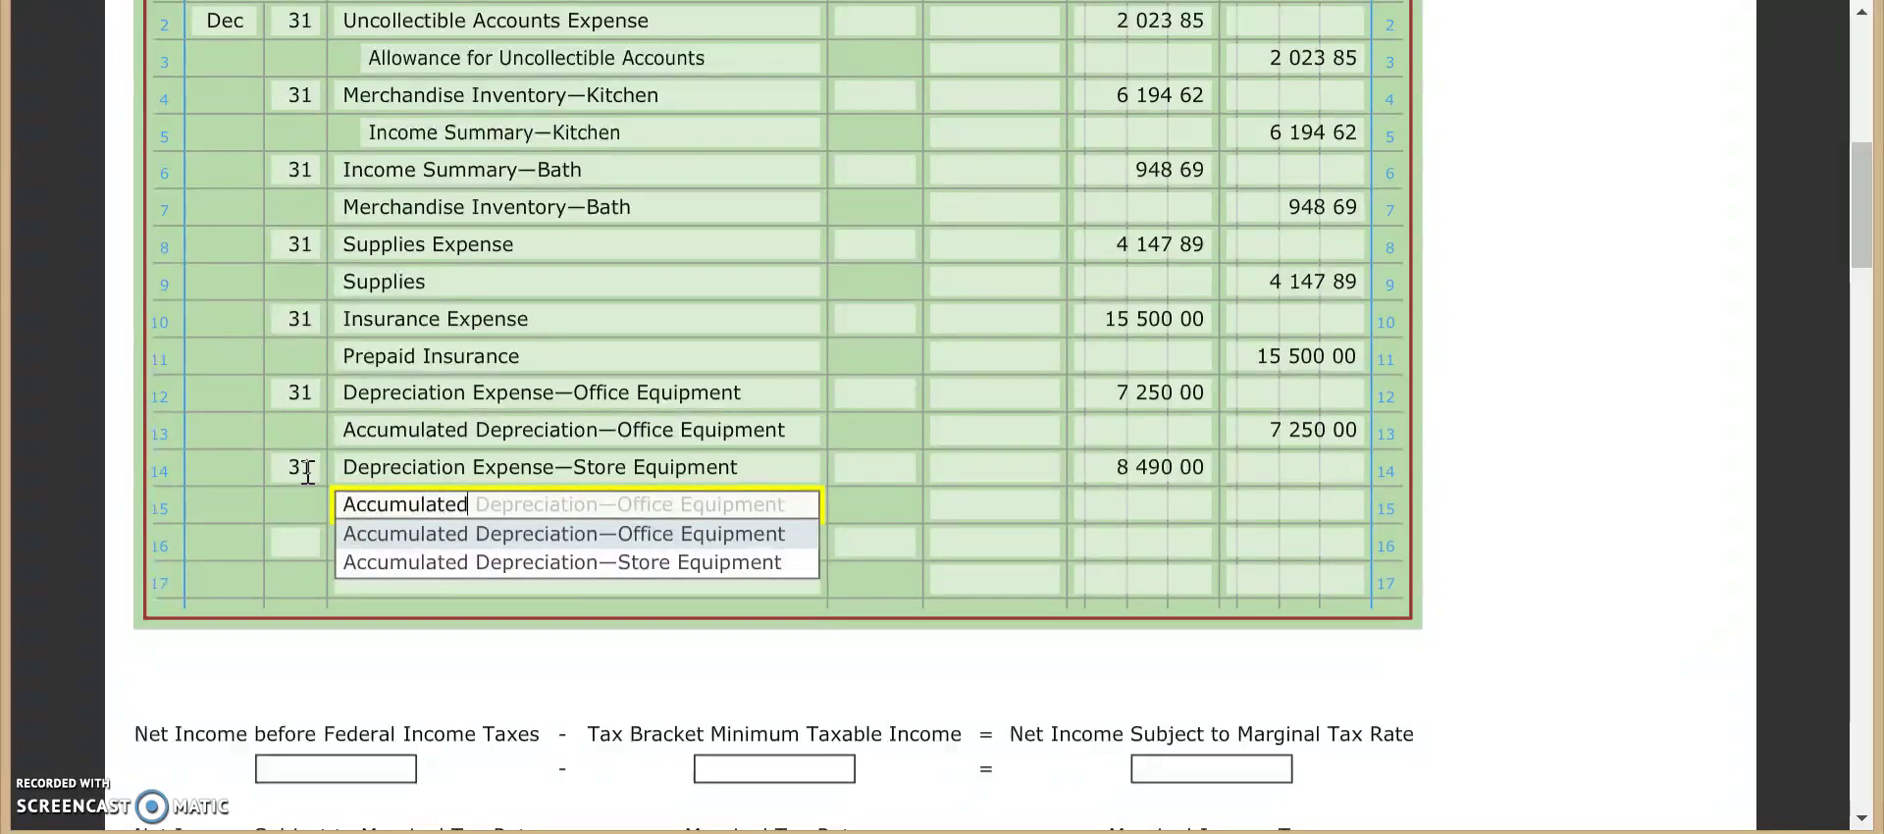
key("Down")
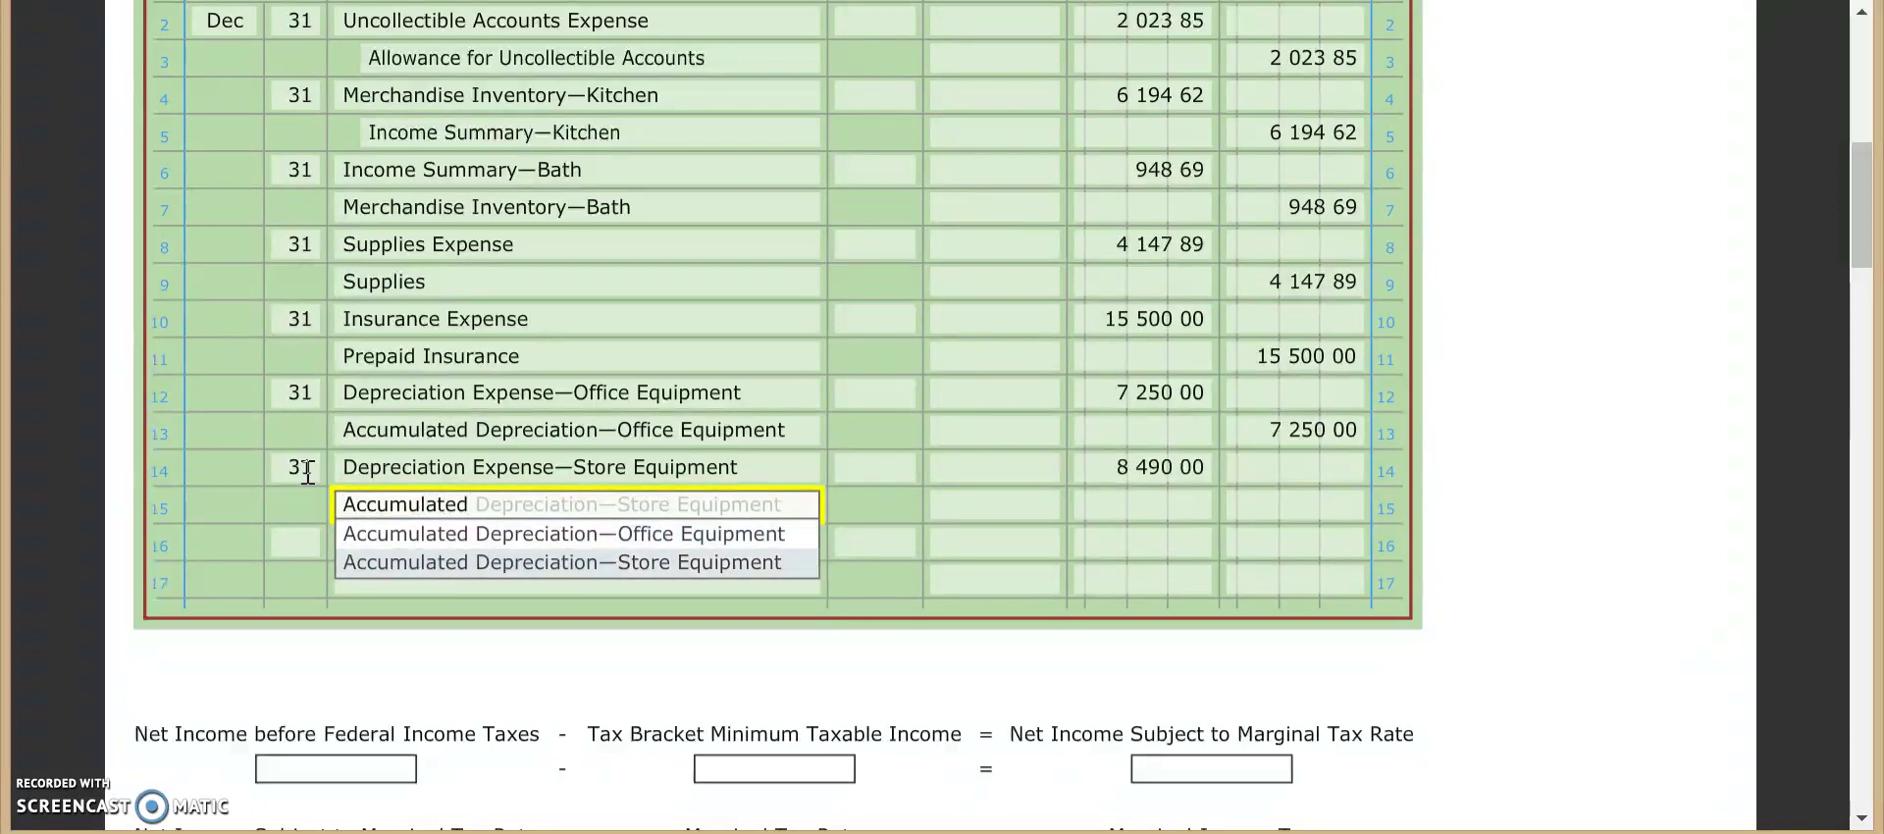
key("Tab")
key("Tab")
key("Tab")
type("8")
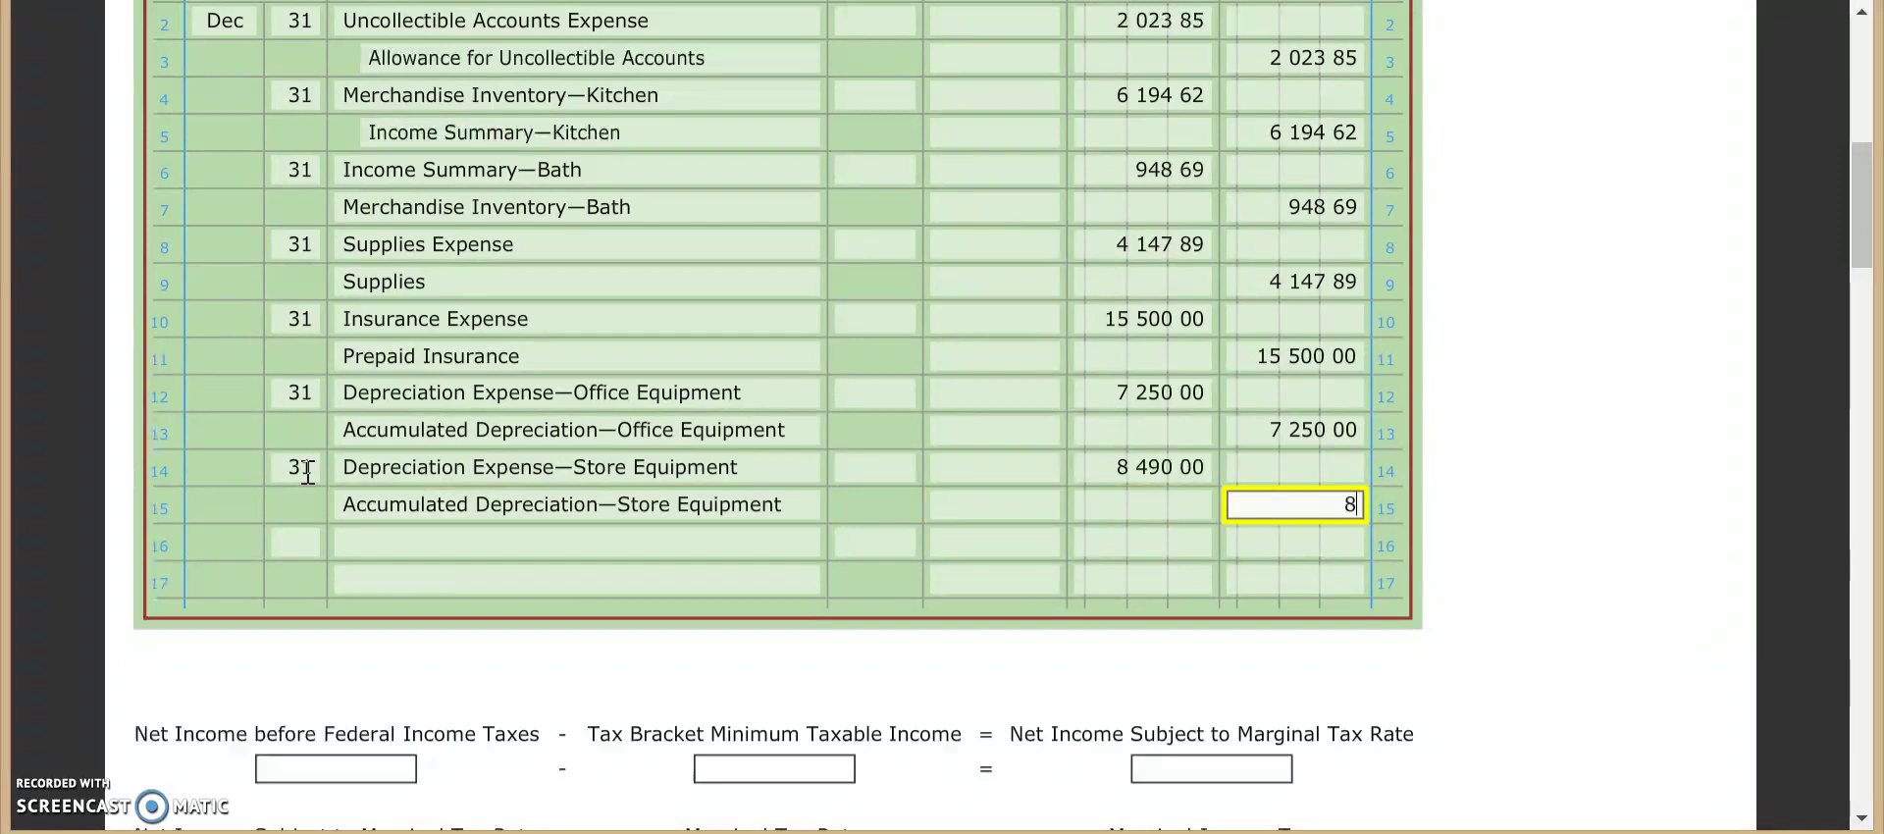
type("490")
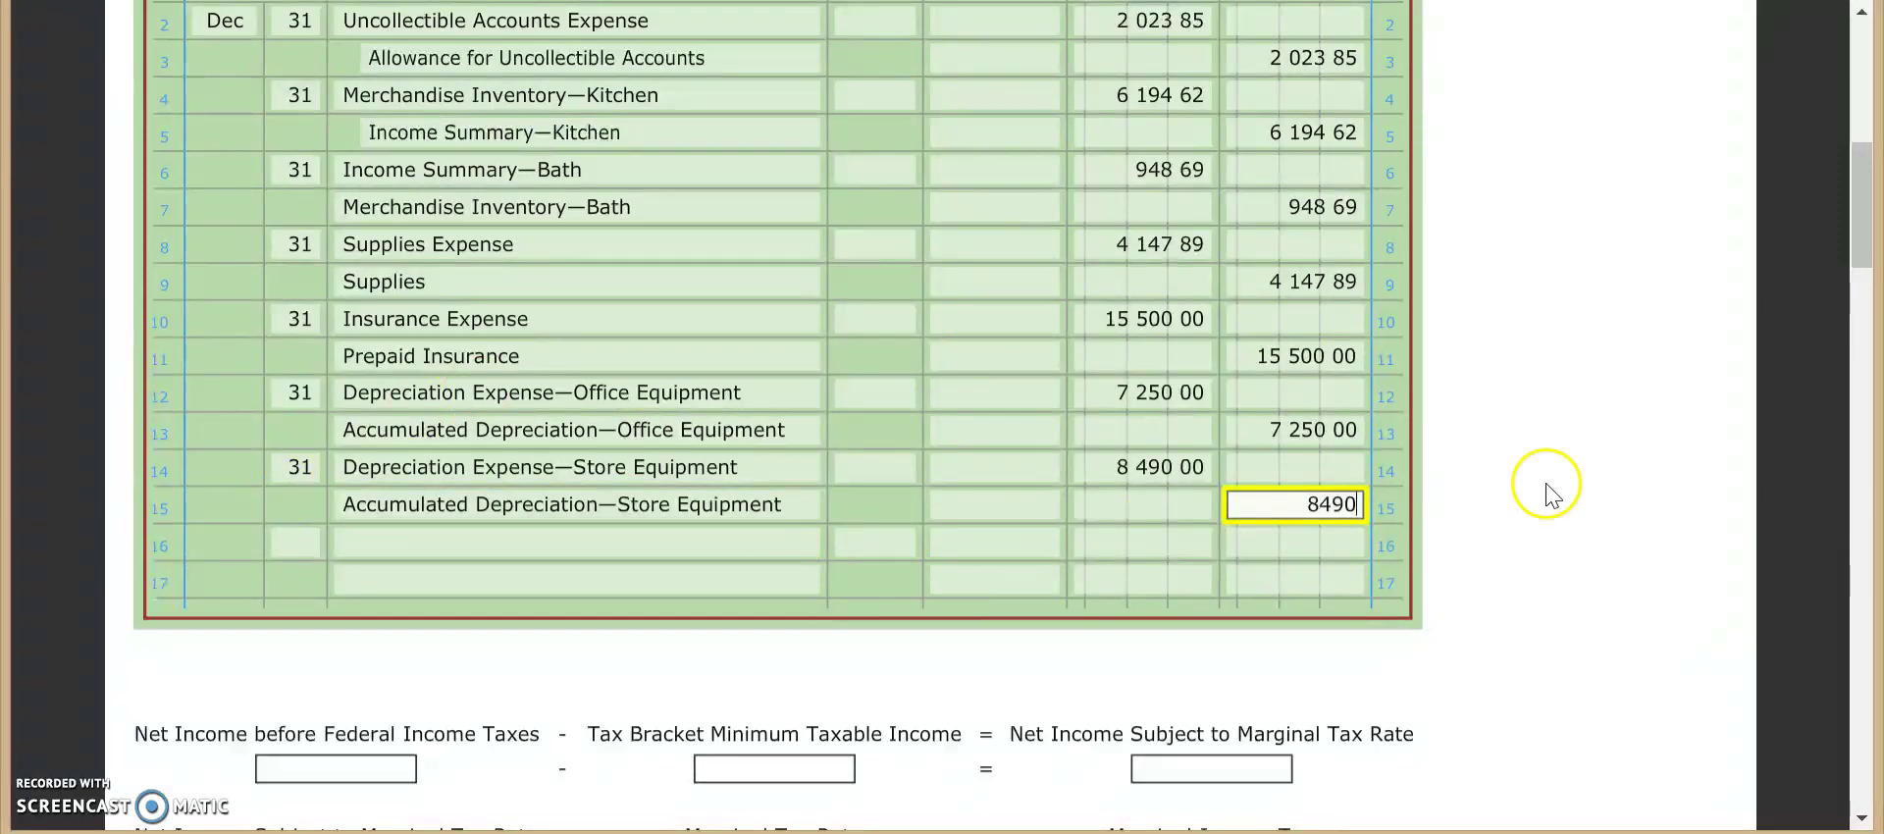
left_click(1546, 486)
left_click(349, 769)
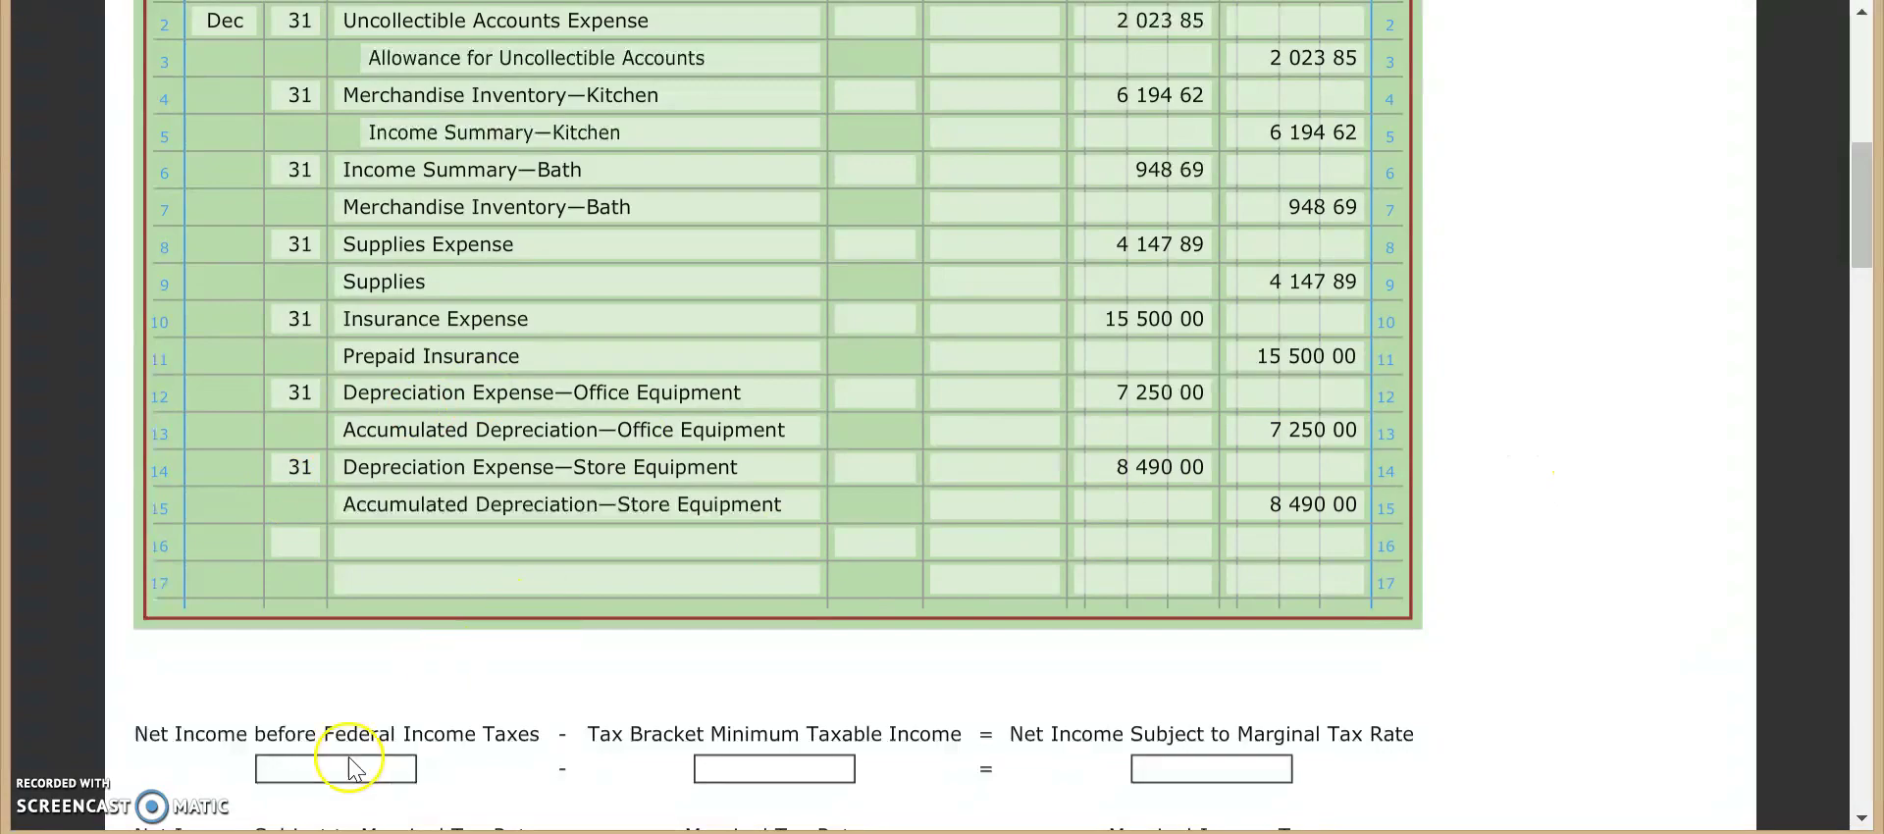
left_click(521, 698)
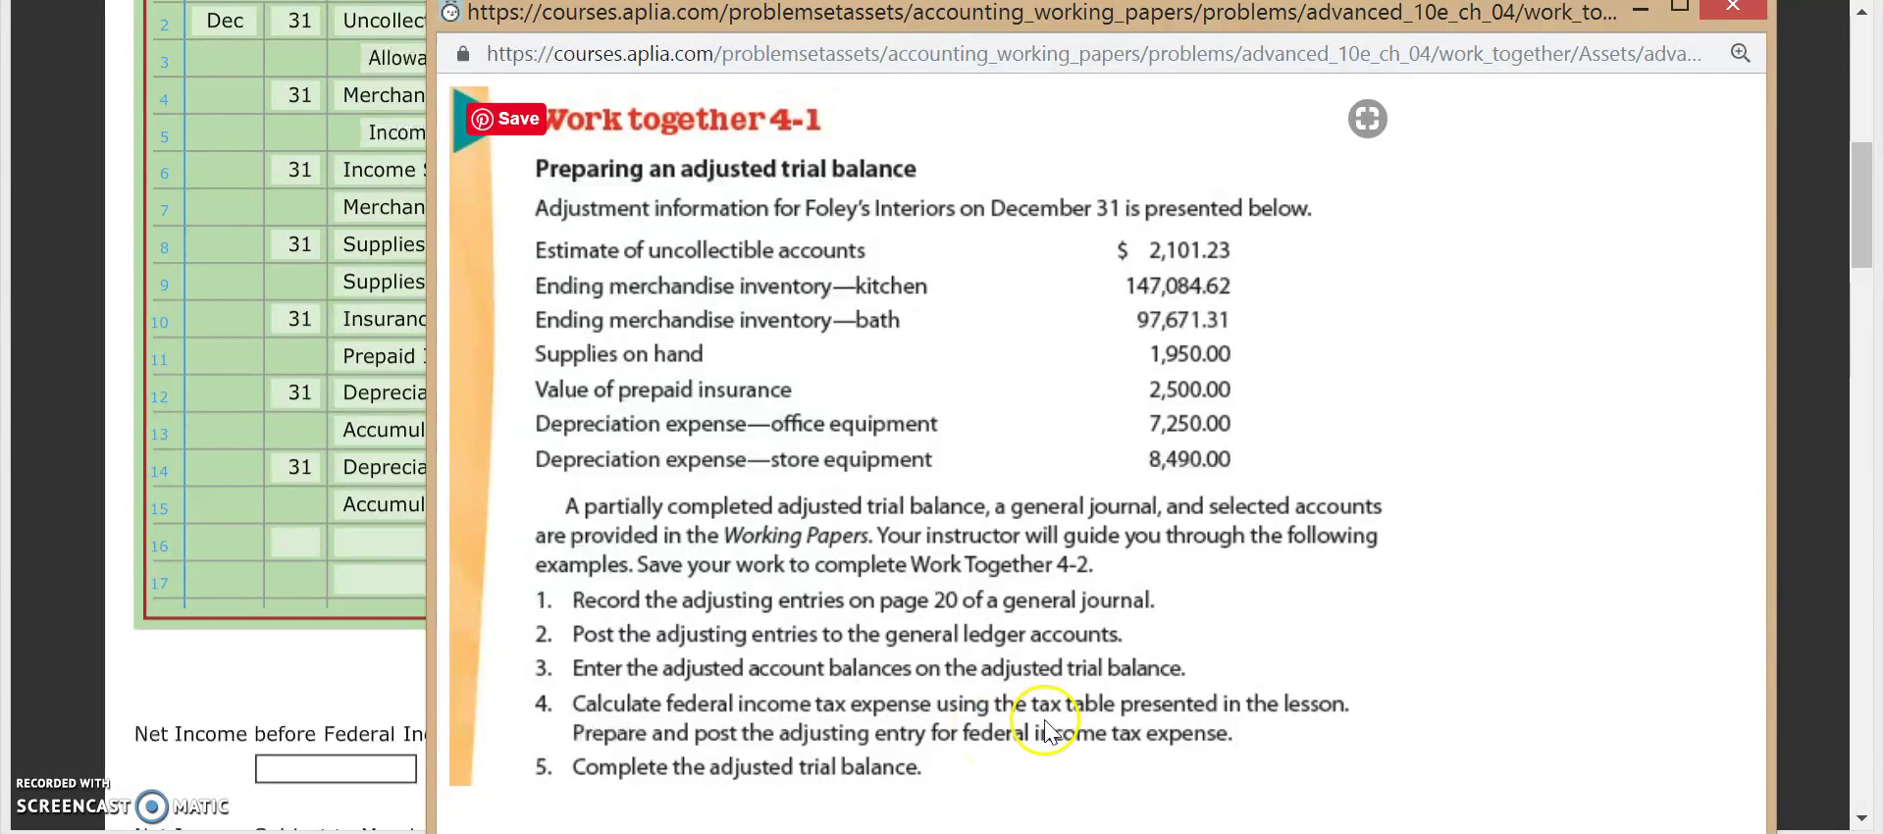
left_click(1644, 10)
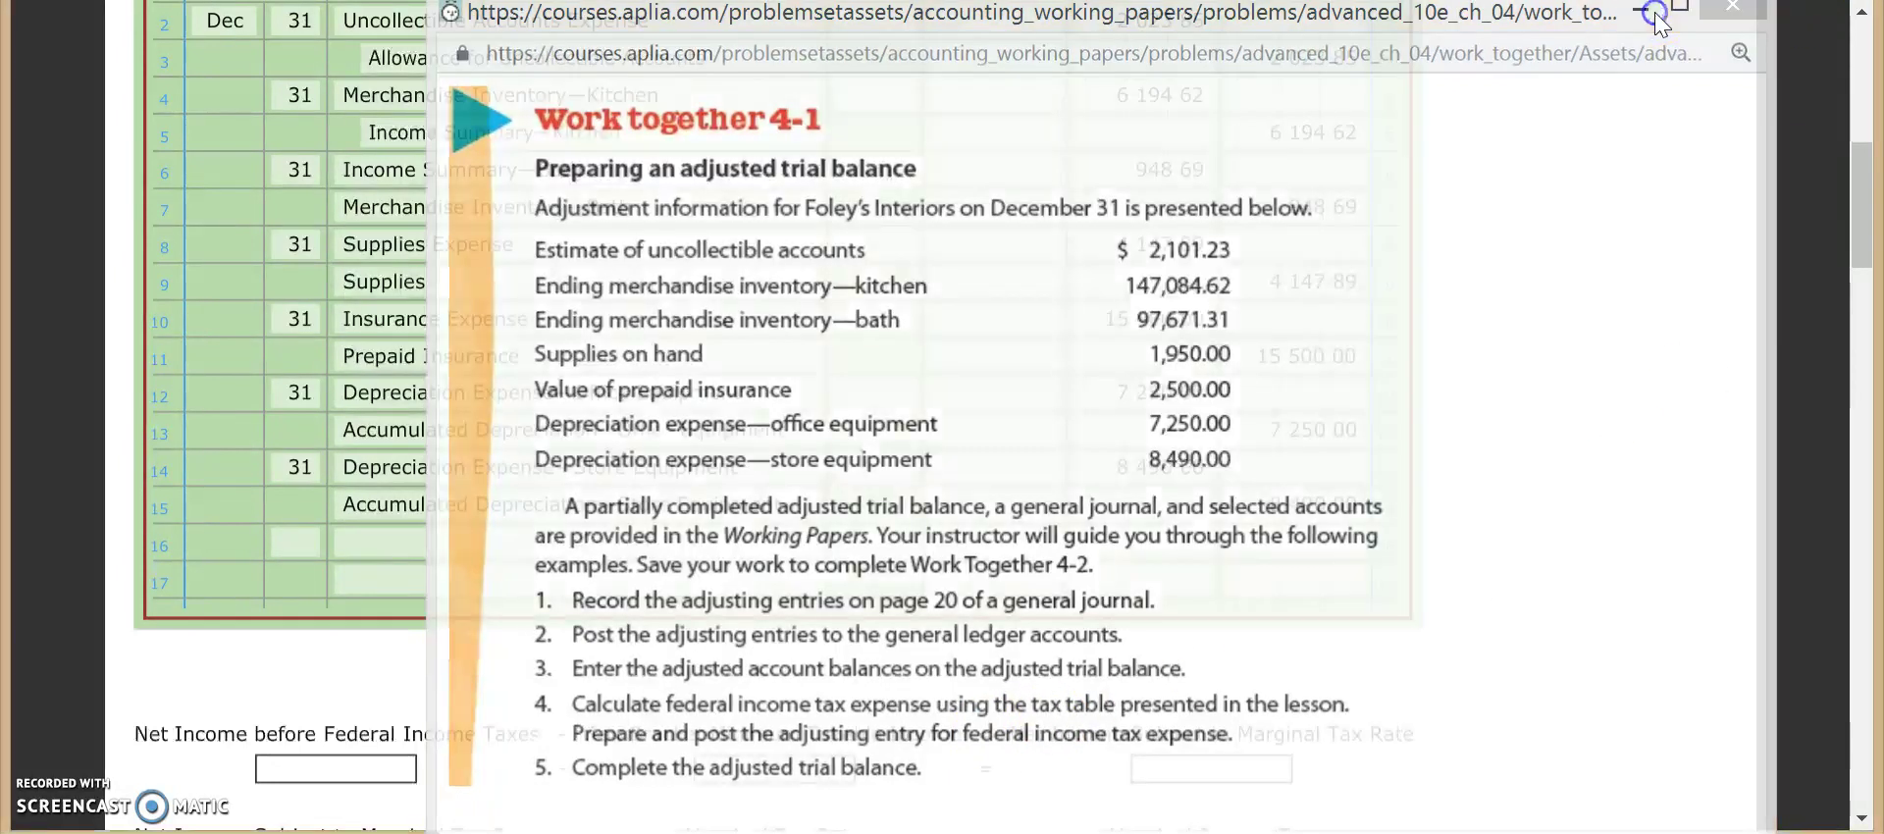
Step: Display the Uncollectible Accounts Expense ledger below the journal
scroll(1001, 309, "up", 2)
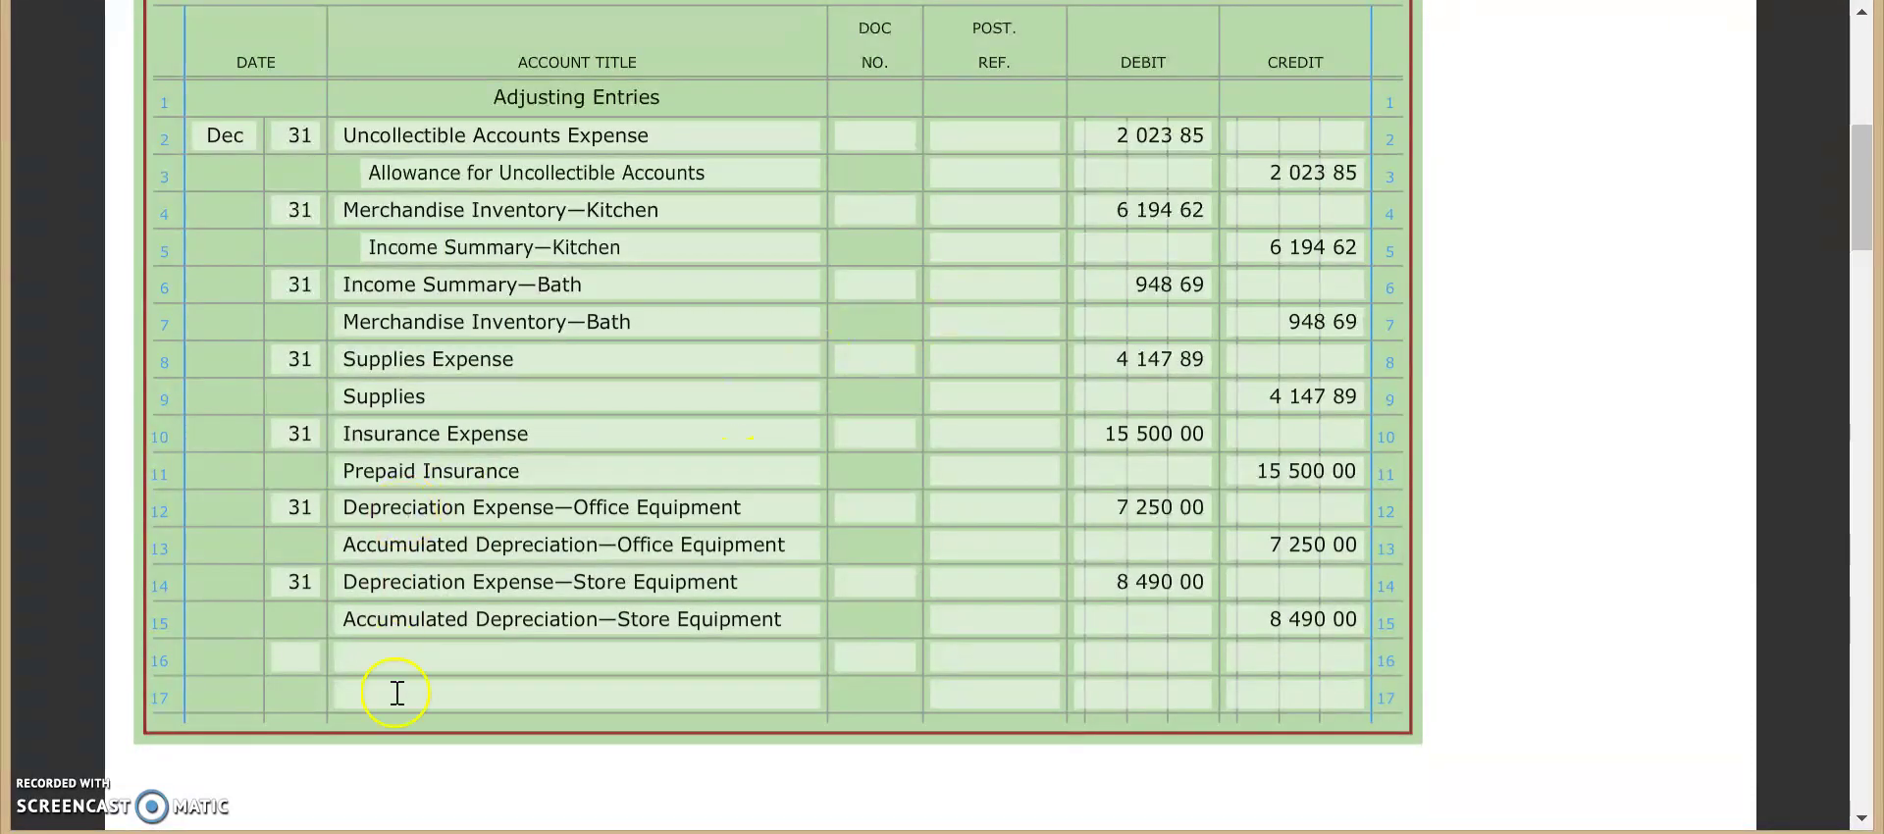
mouse_move(344, 830)
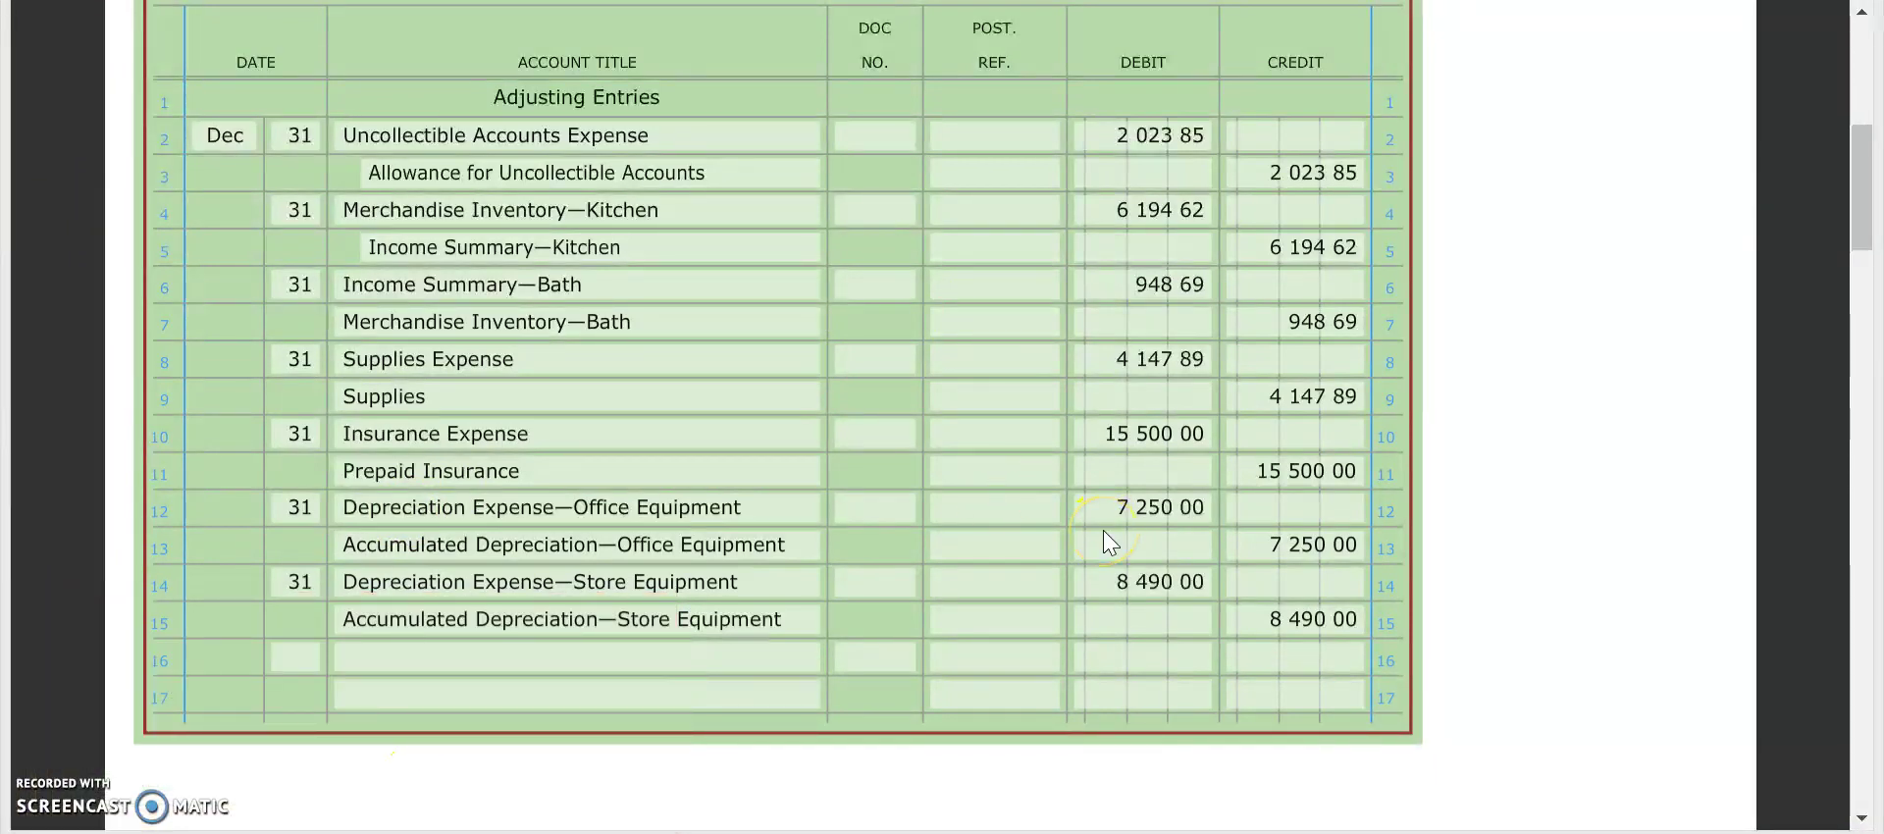
scroll(1543, 437, "down", 7)
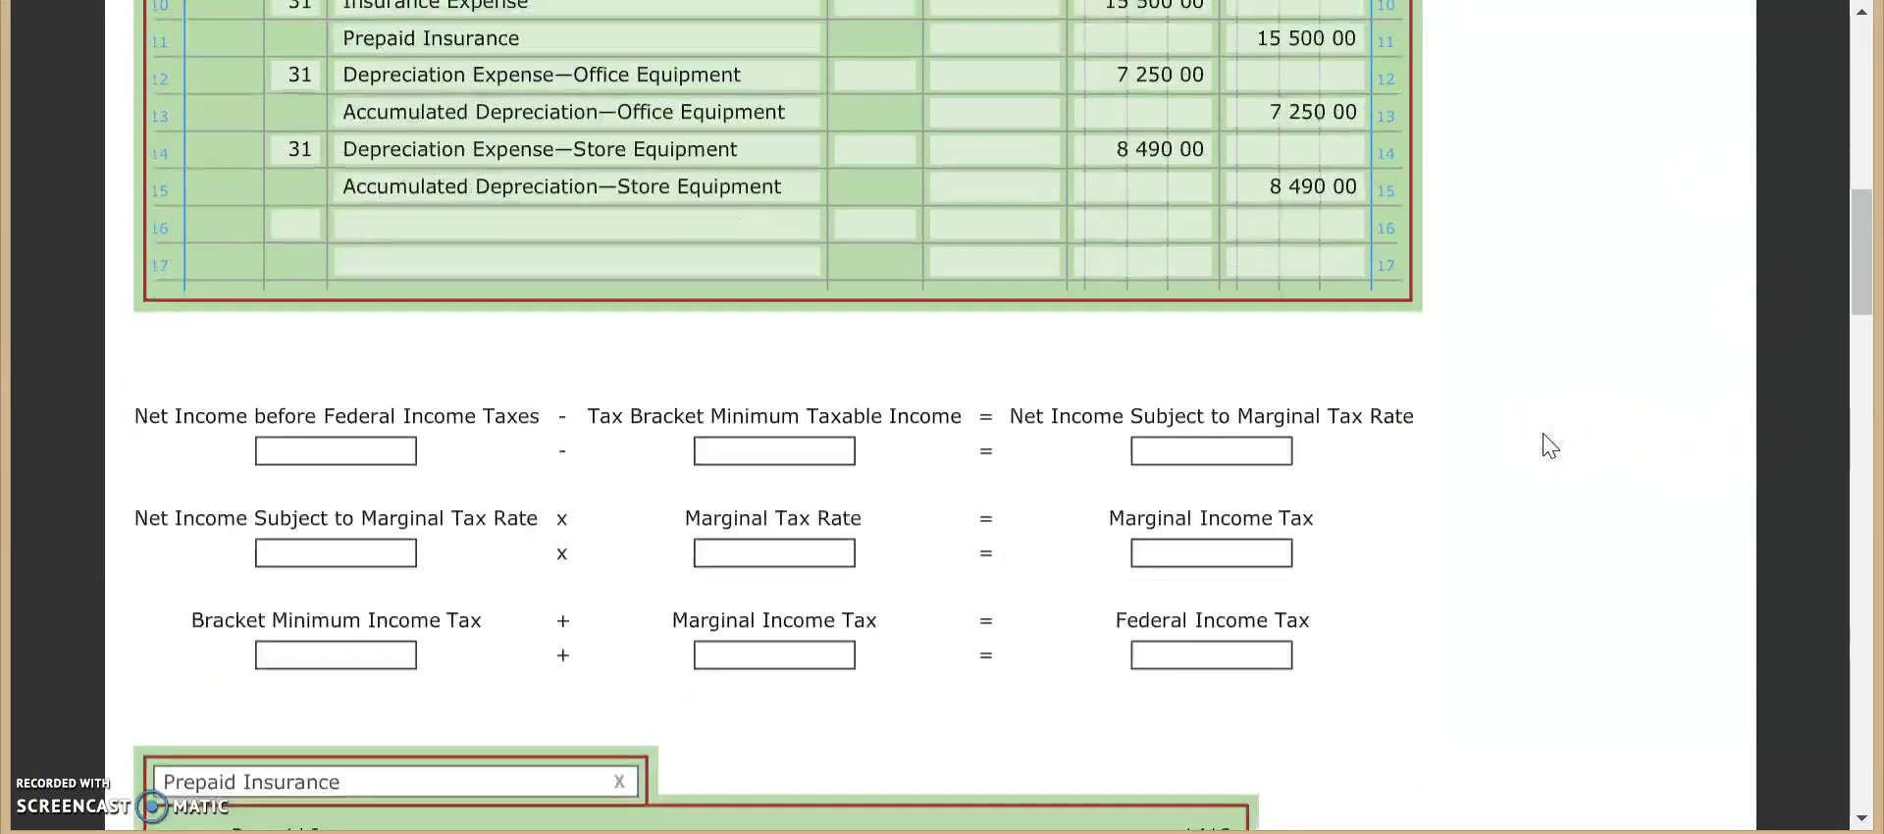
scroll(1544, 436, "down", 2)
left_click(523, 322)
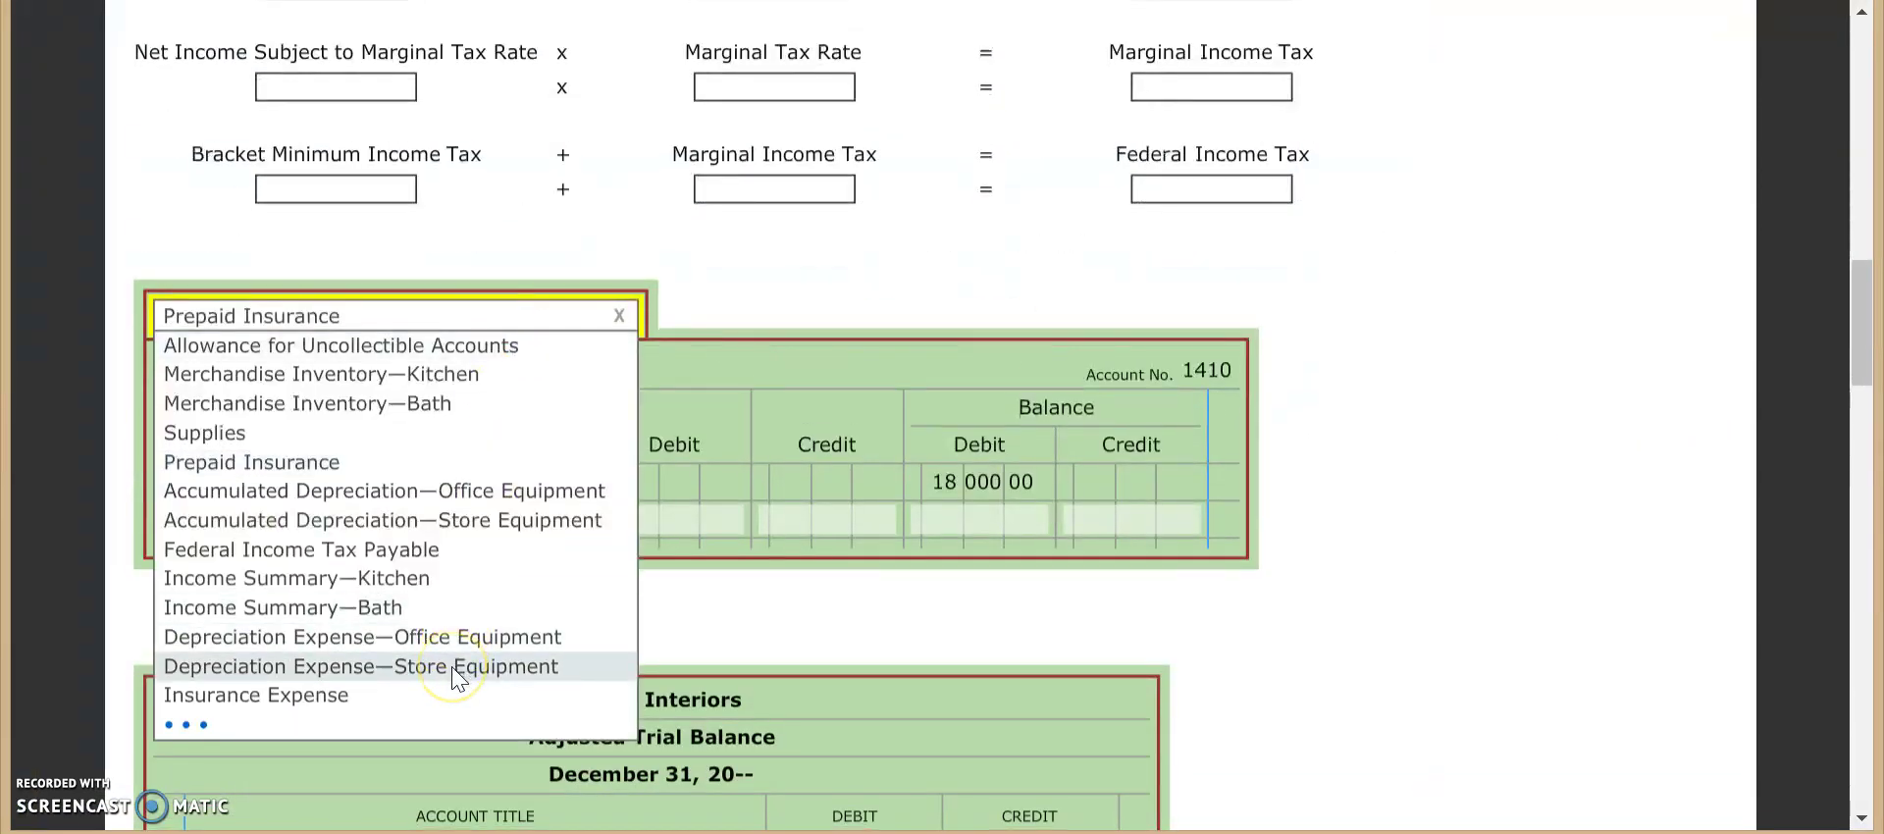
scroll(454, 670, "down", 2)
scroll(379, 534, "down", 3)
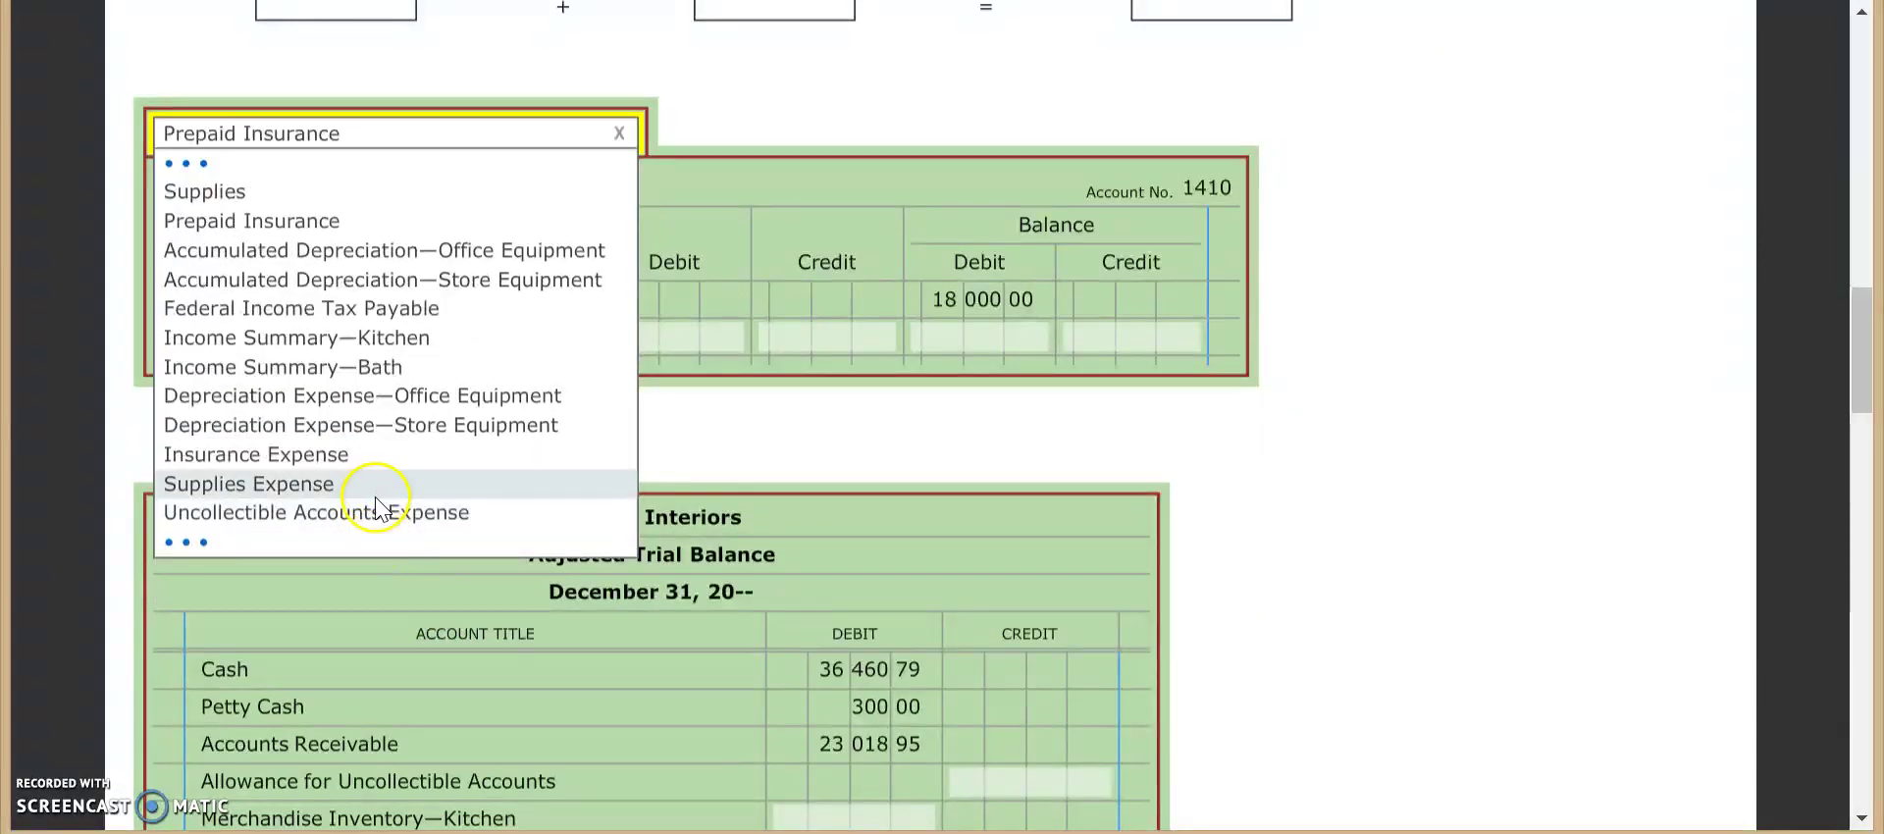
left_click(376, 512)
Step: Start a ledger posting dated 31 with post reference G20
left_click(284, 299)
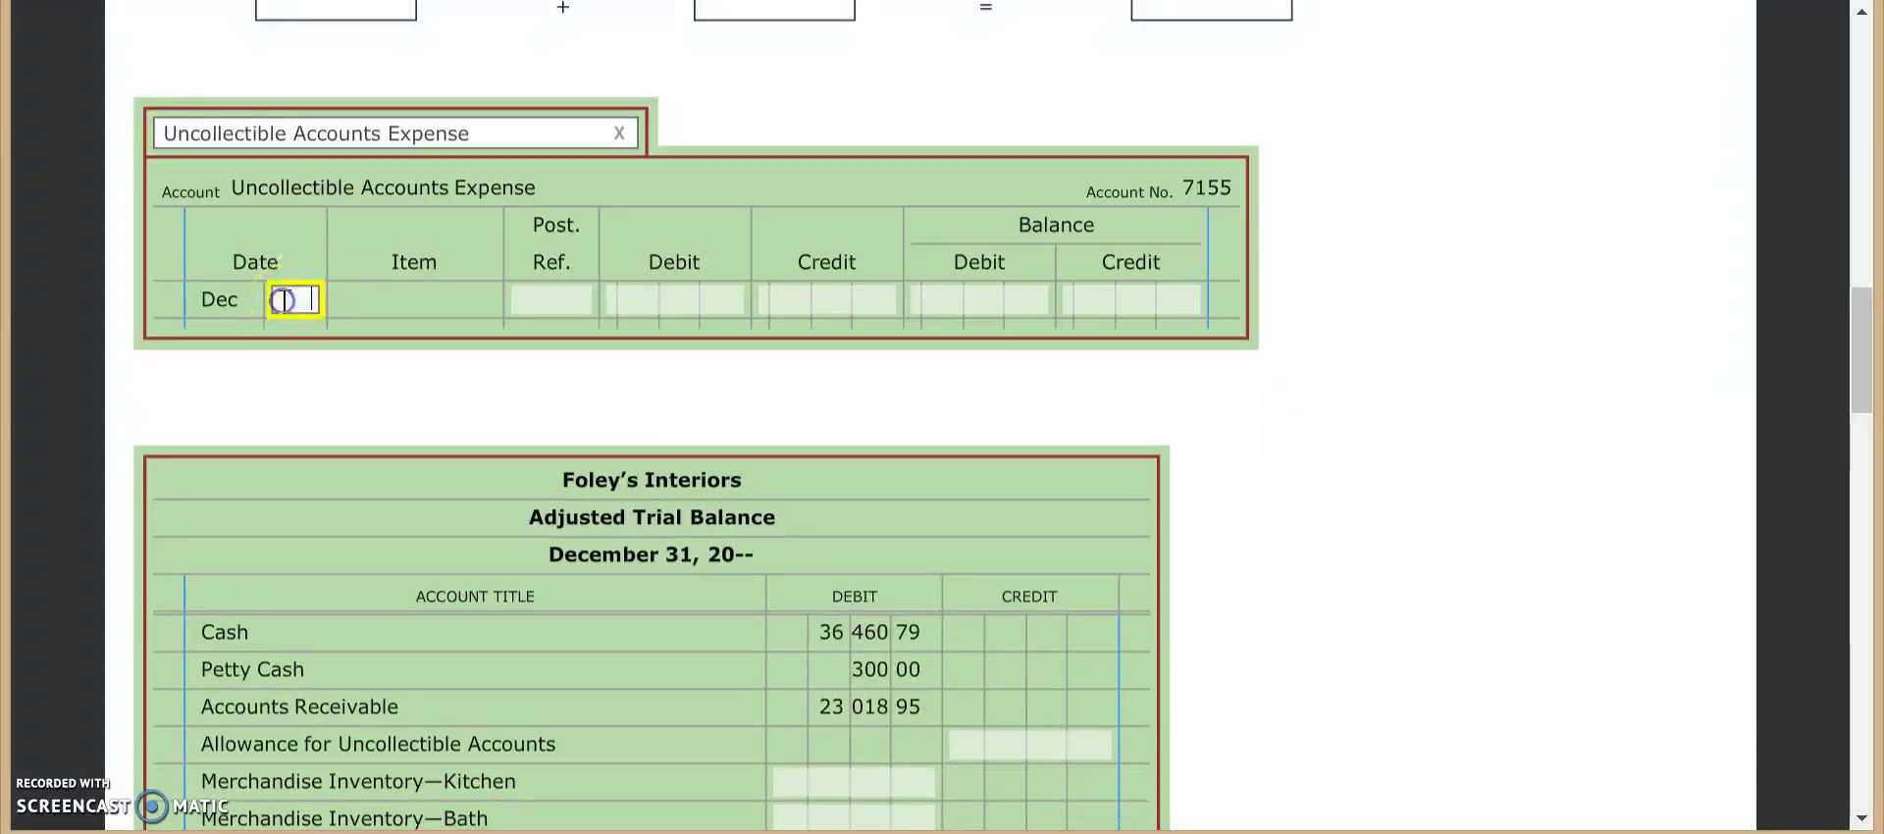
type("31")
key("Tab")
type("G20")
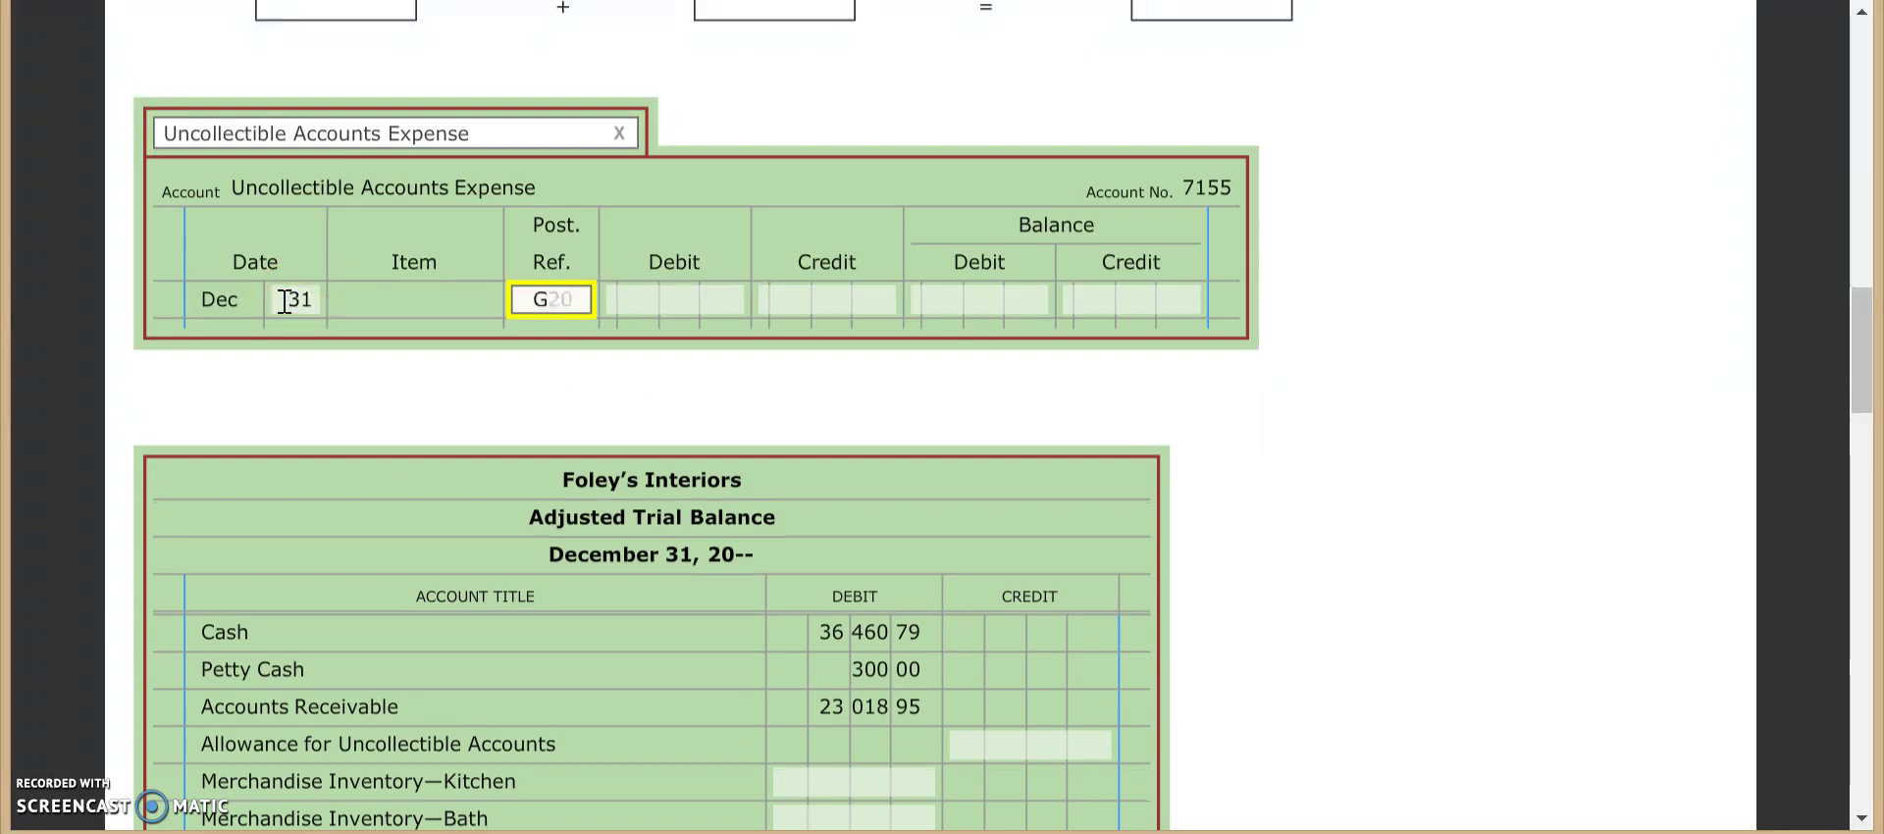
scroll(1422, 218, "up", 15)
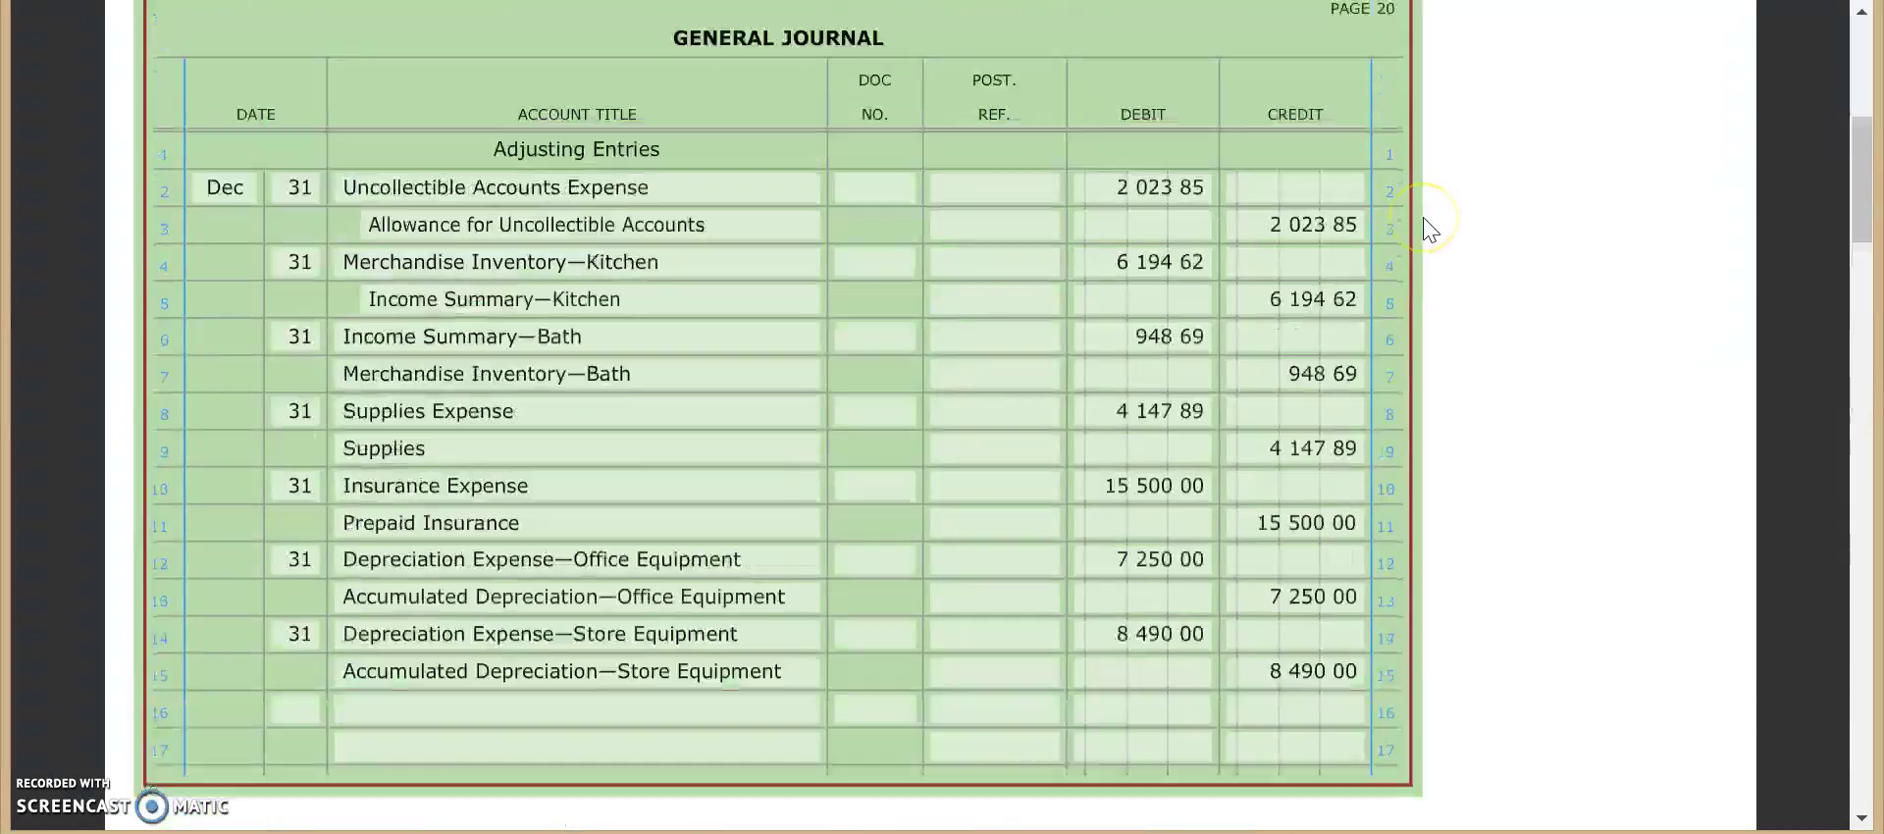
scroll(1425, 230, "down", 6)
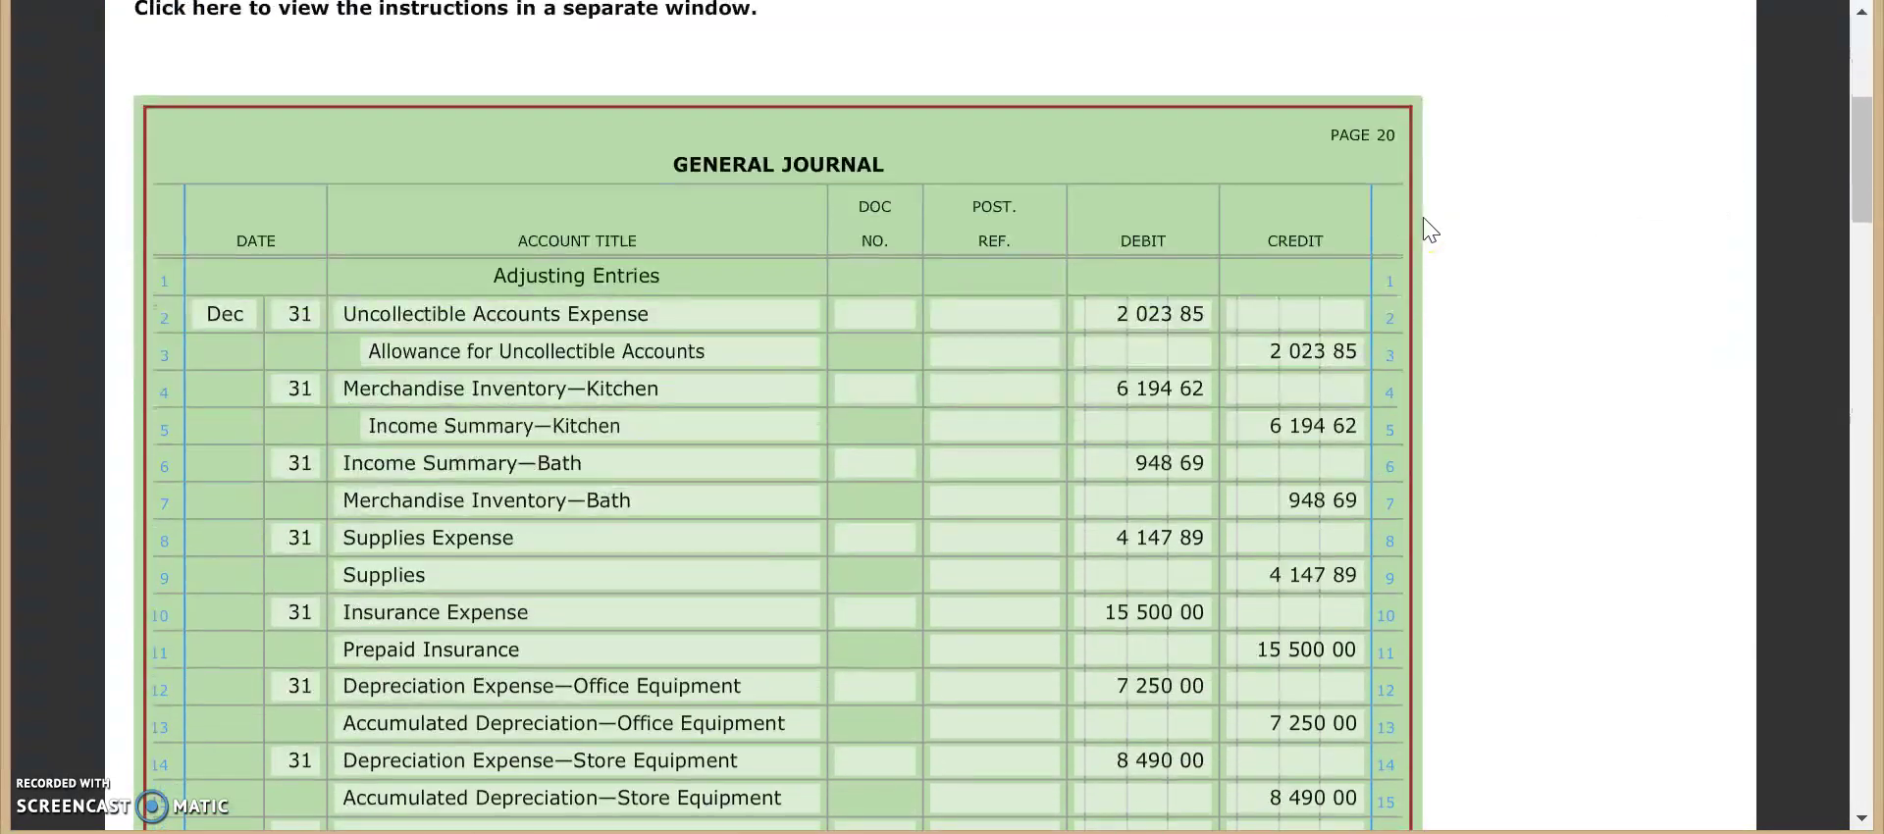
scroll(1428, 231, "down", 5)
scroll(832, 488, "down", 2)
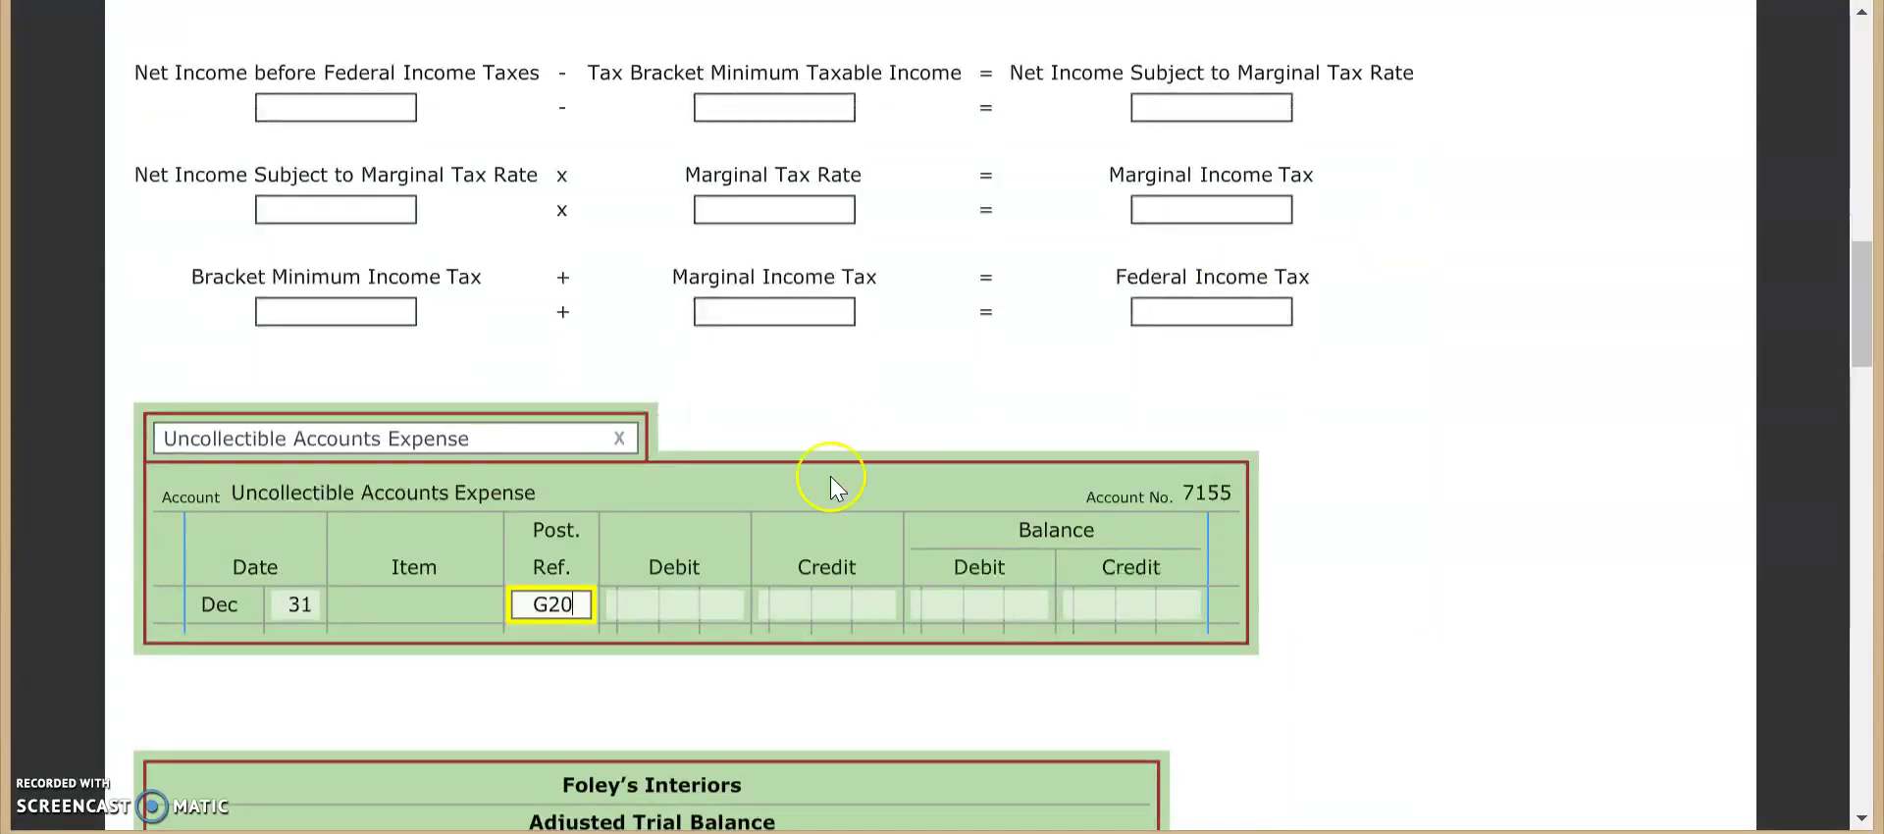
Step: Enter the 2,023.85 debit and a 2,023.85 debit balance, correcting a mistyped amount
left_click(713, 605)
type("202 3")
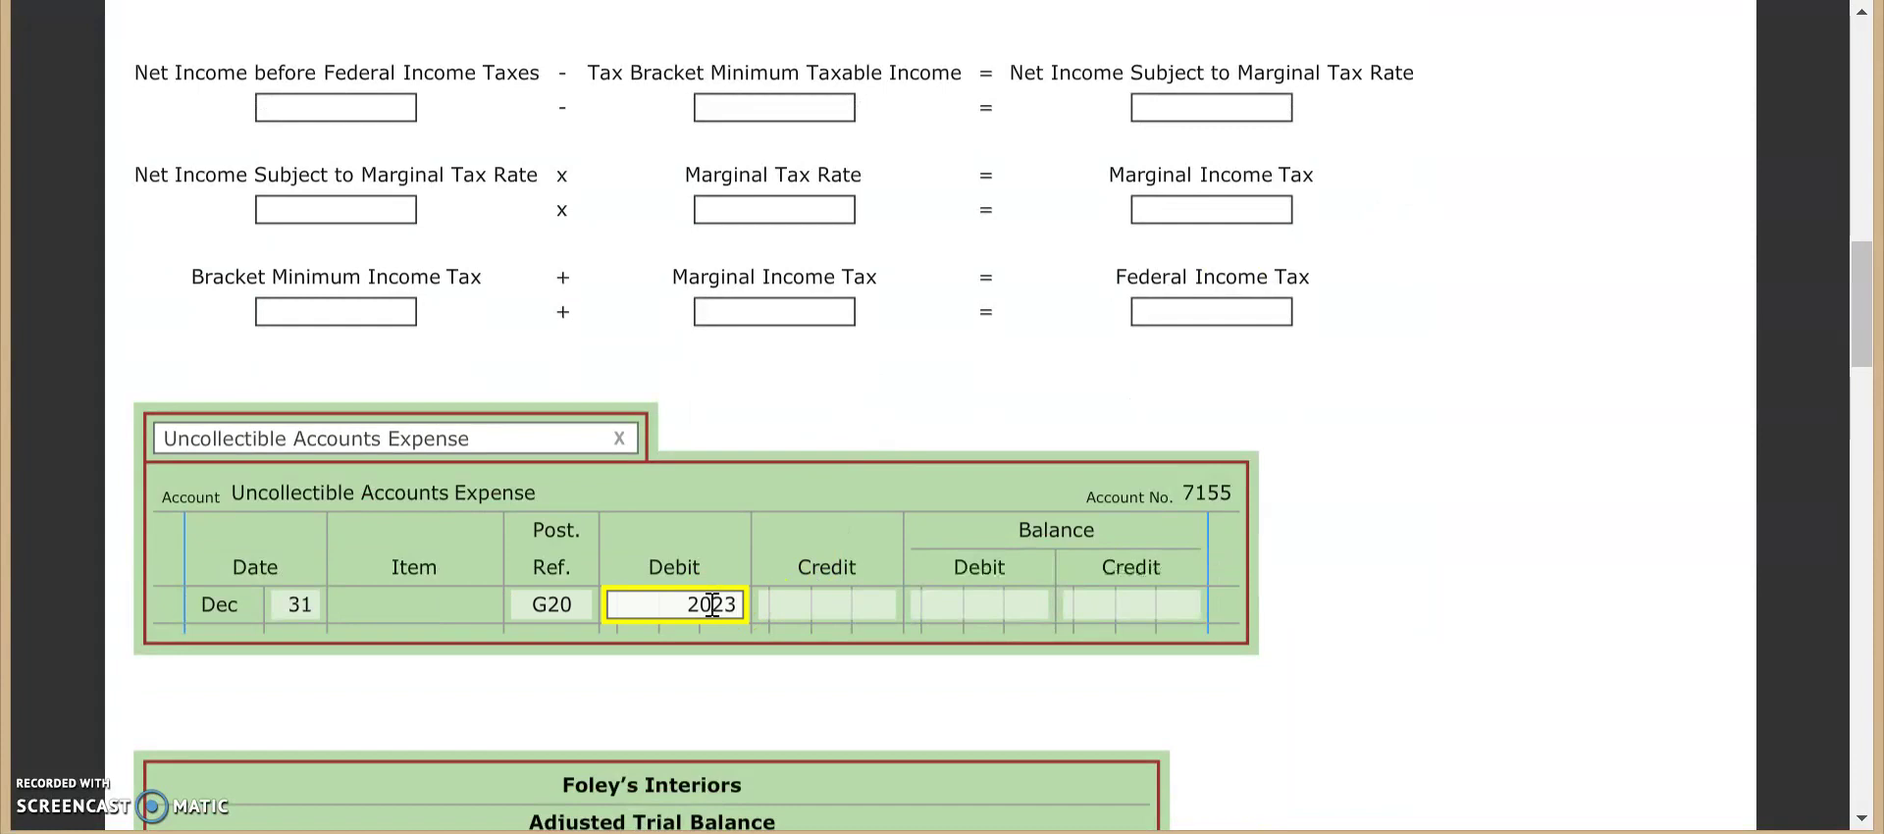
type("85")
key("Tab")
left_click(710, 603)
type("023.85")
key("Tab")
key("Tab")
type("2023.85")
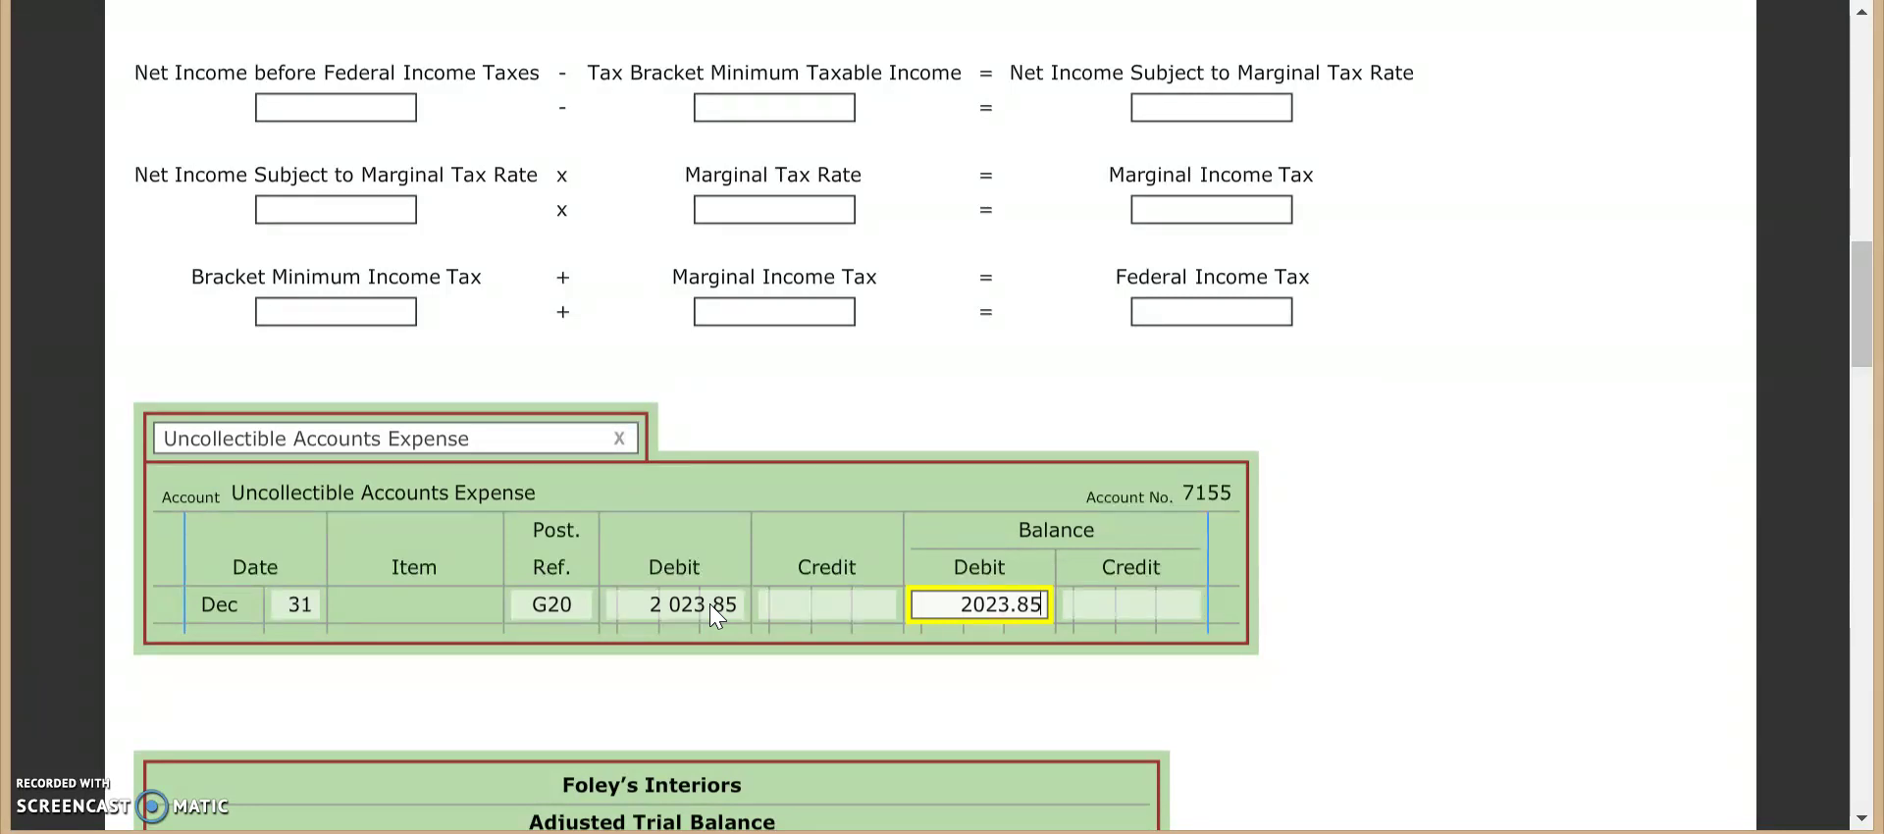
left_click(800, 508)
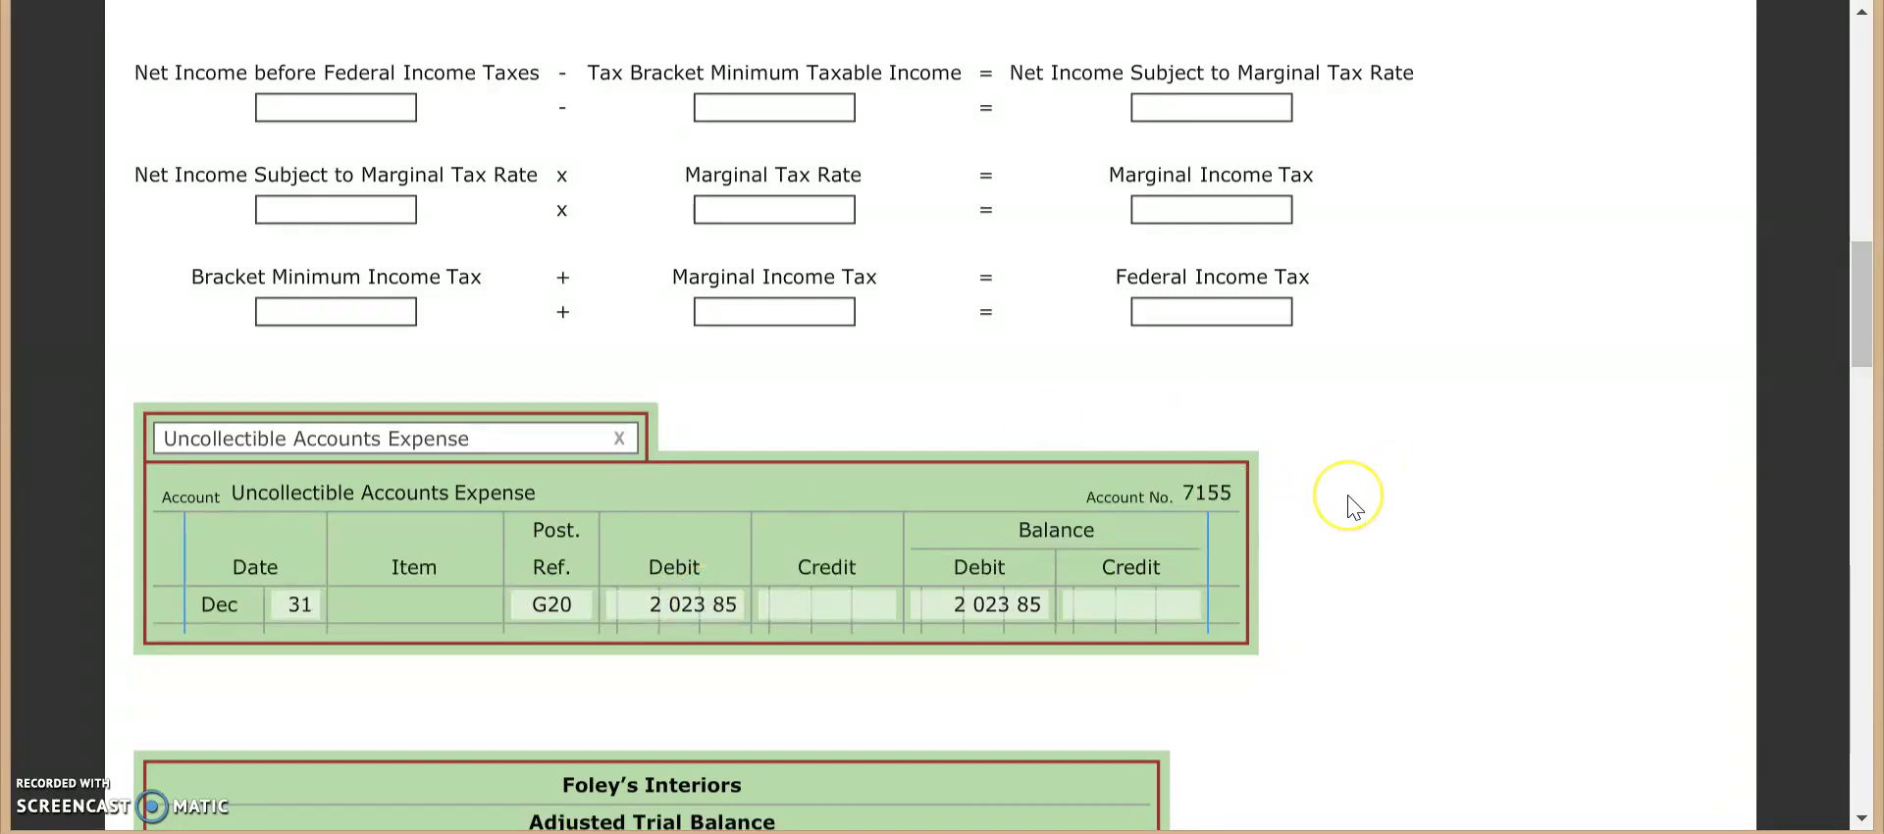
Step: Enter 7155 as the post reference on journal row 2
scroll(1348, 505, "up", 8)
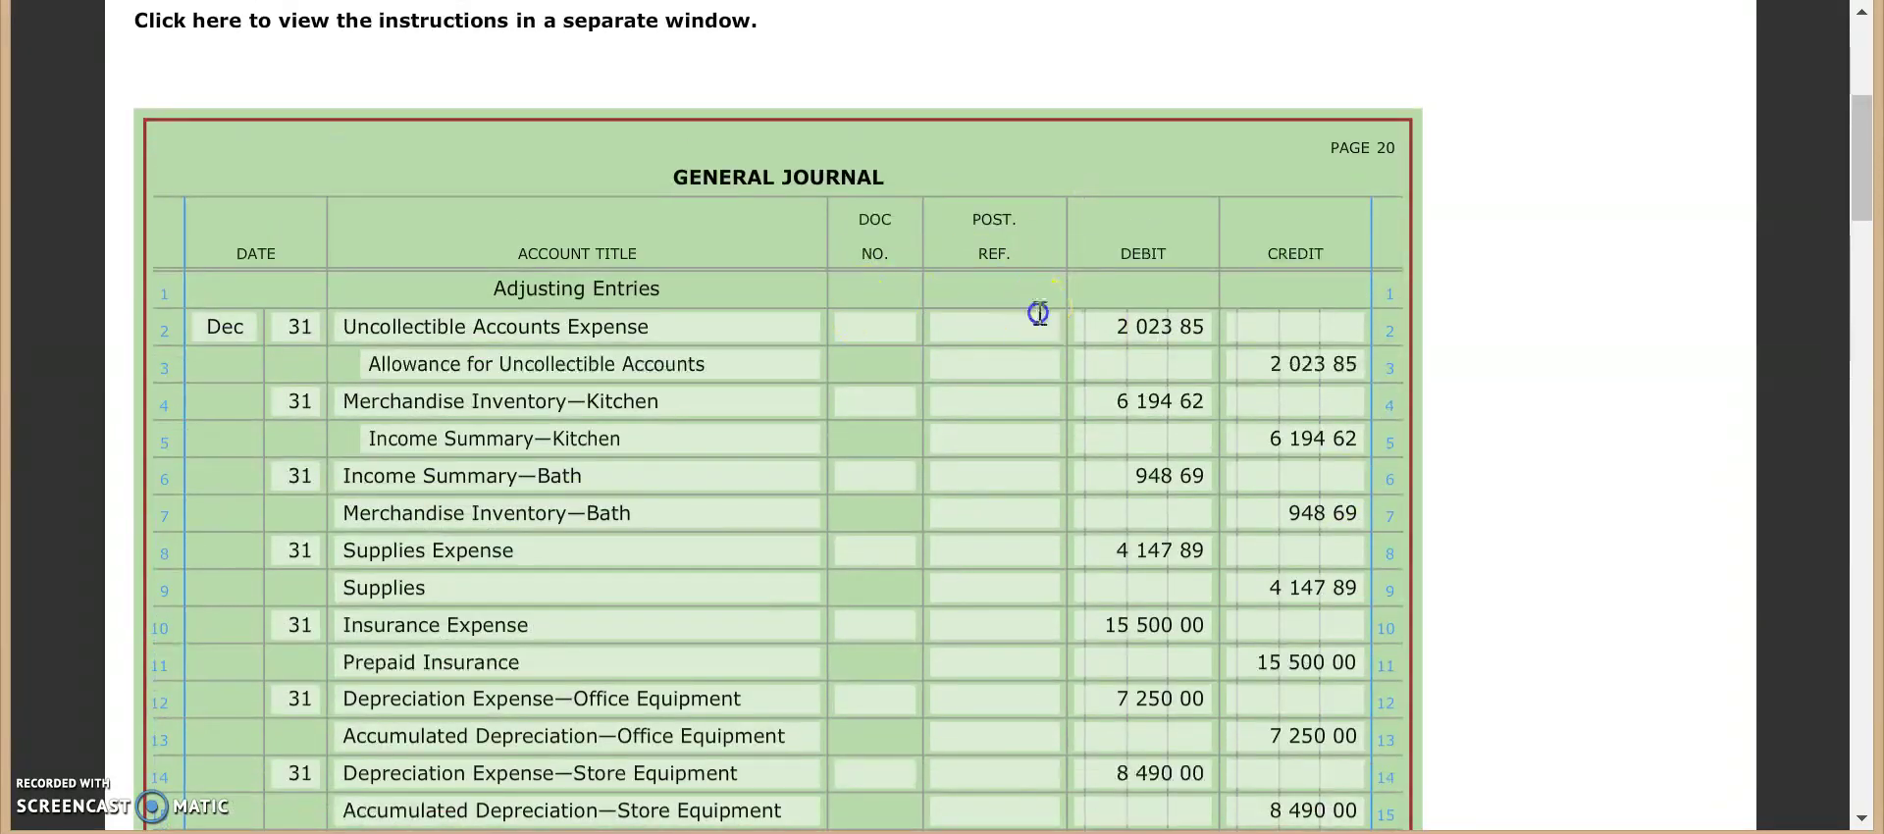
left_click(1038, 312)
type("7155")
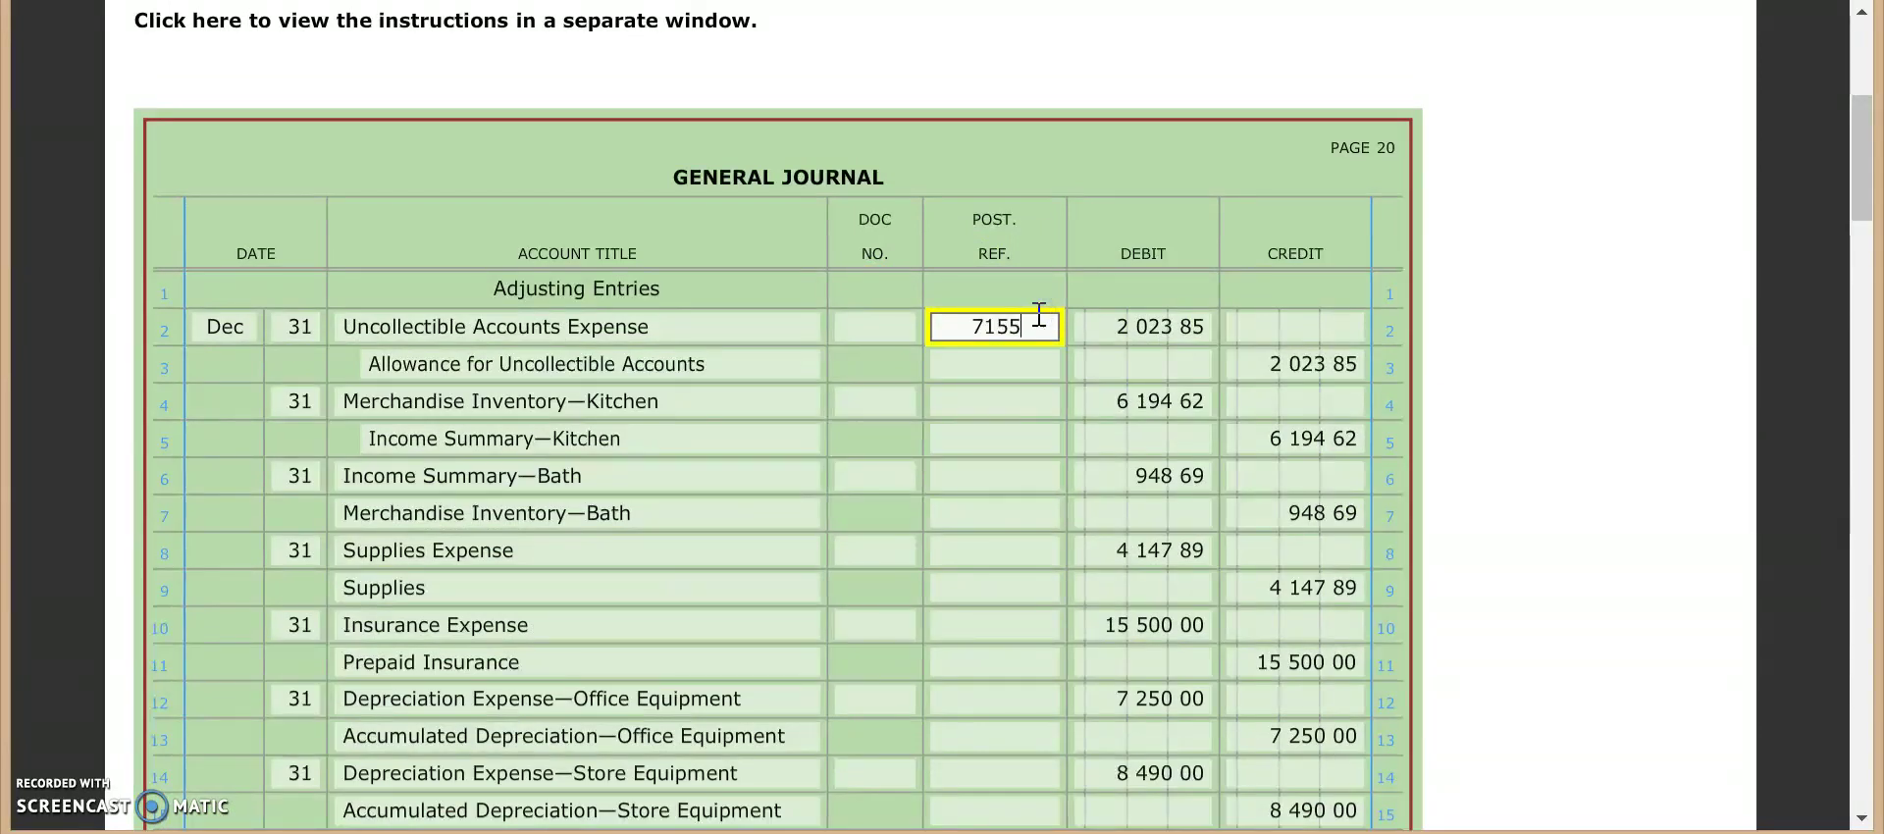
left_click(1628, 327)
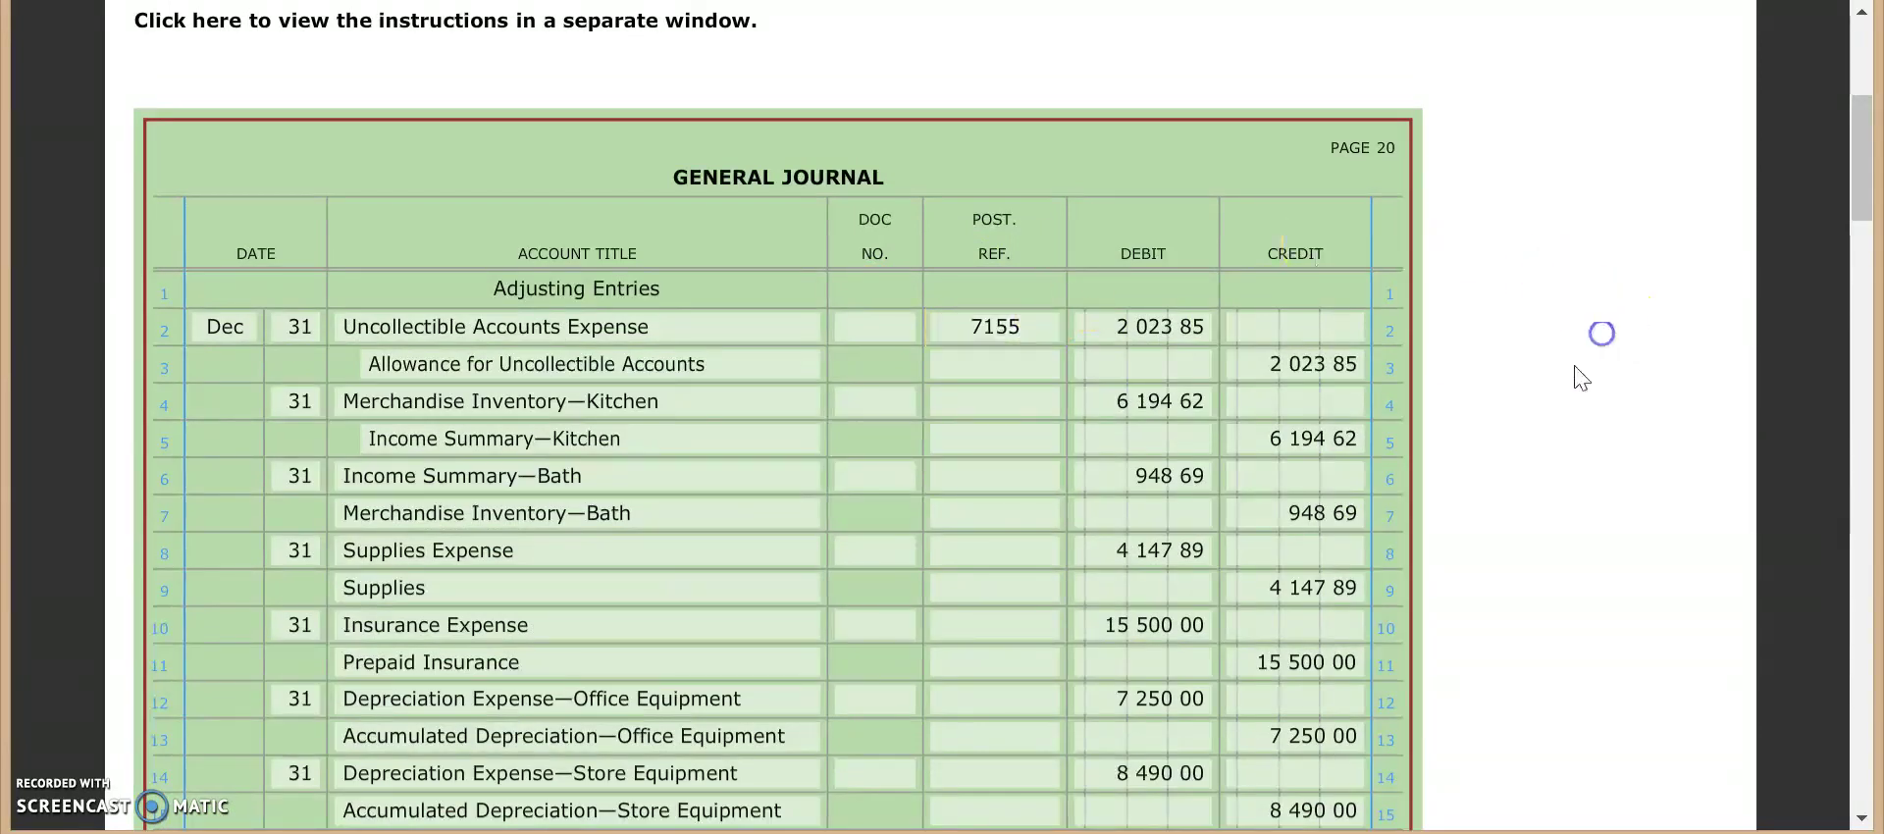
scroll(1472, 432, "down", 15)
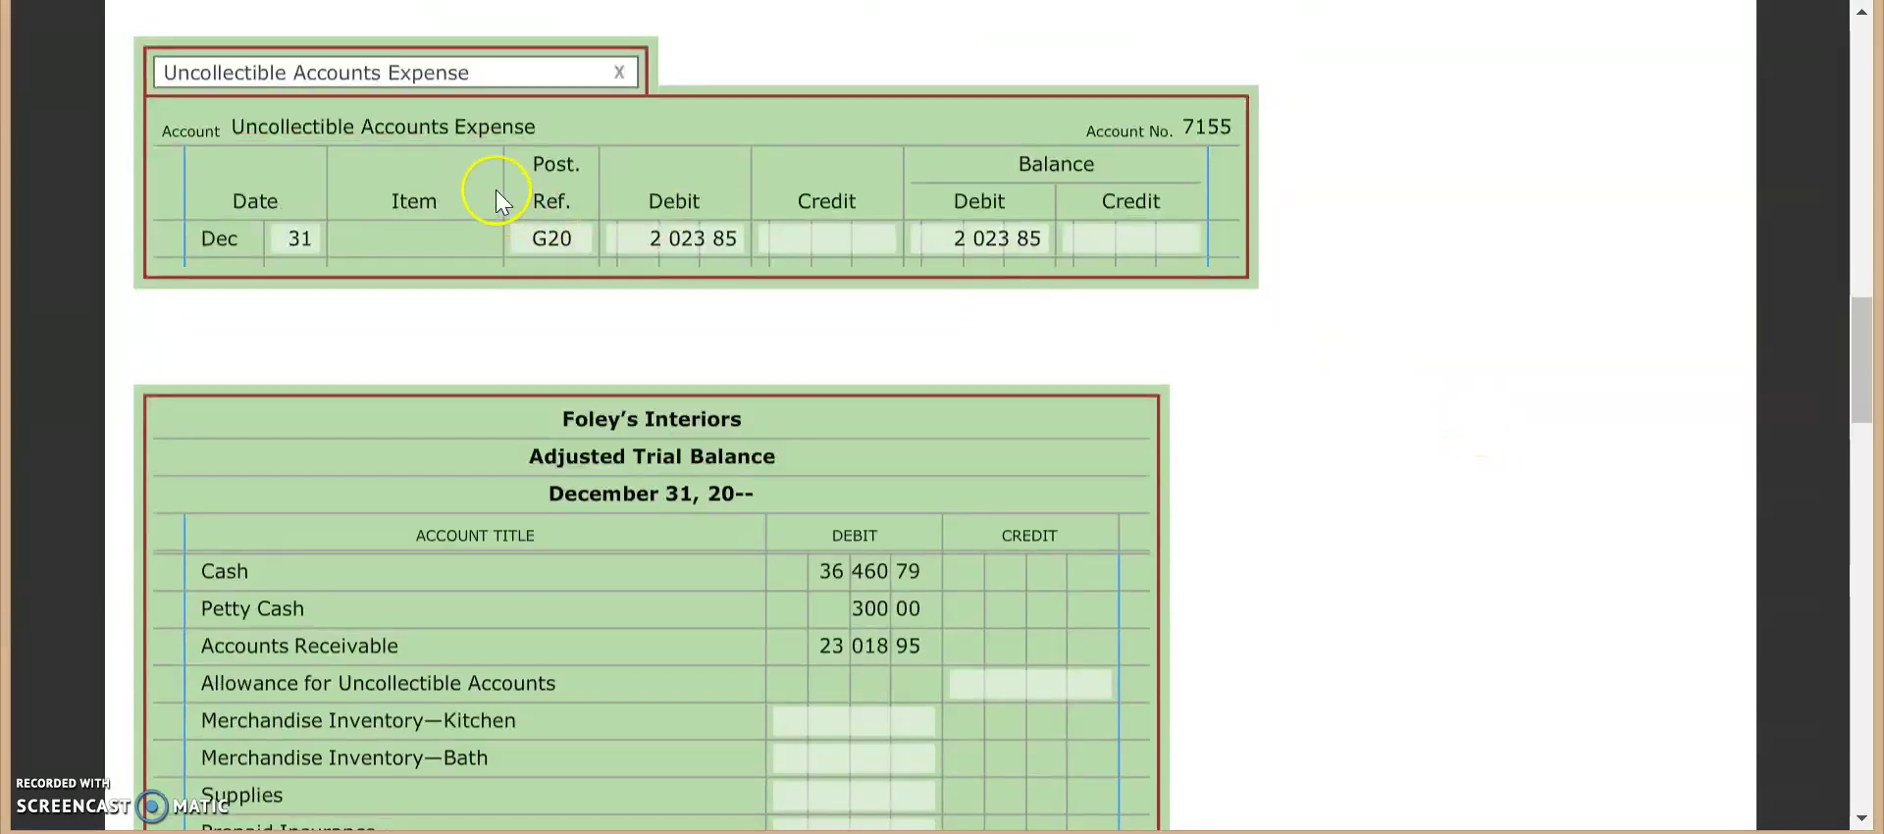
Step: Display the Allowance for Uncollectible Accounts ledger and start a Dec 31 G20 posting
left_click(431, 72)
scroll(435, 120, "up", 1)
left_click(430, 106)
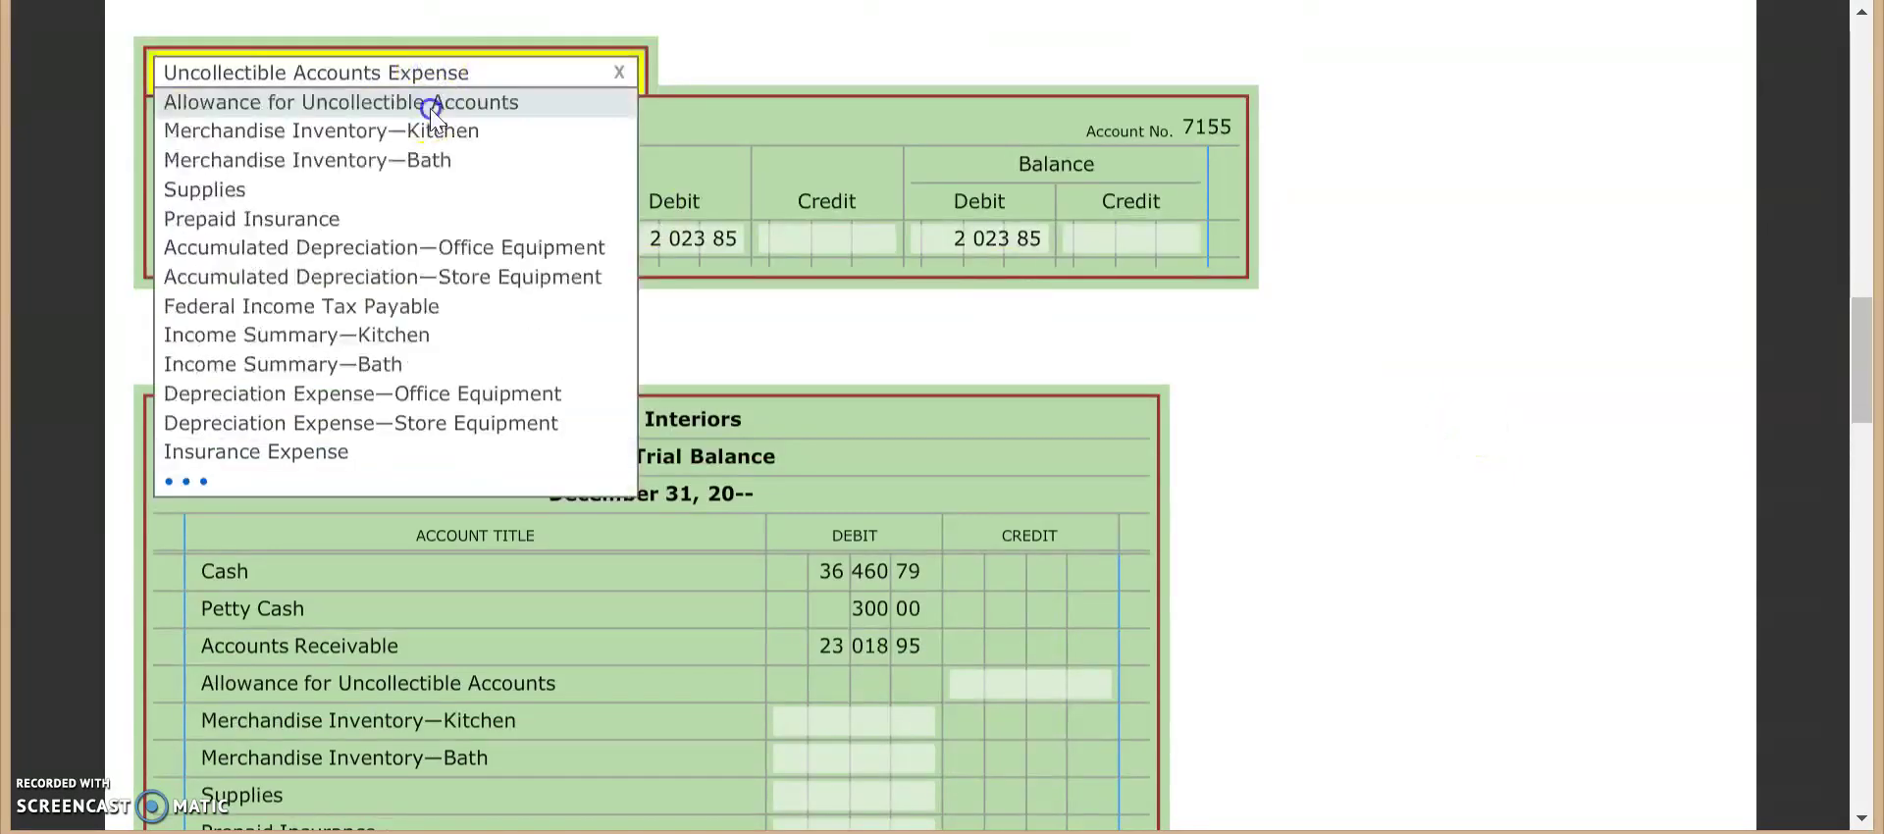
left_click(306, 272)
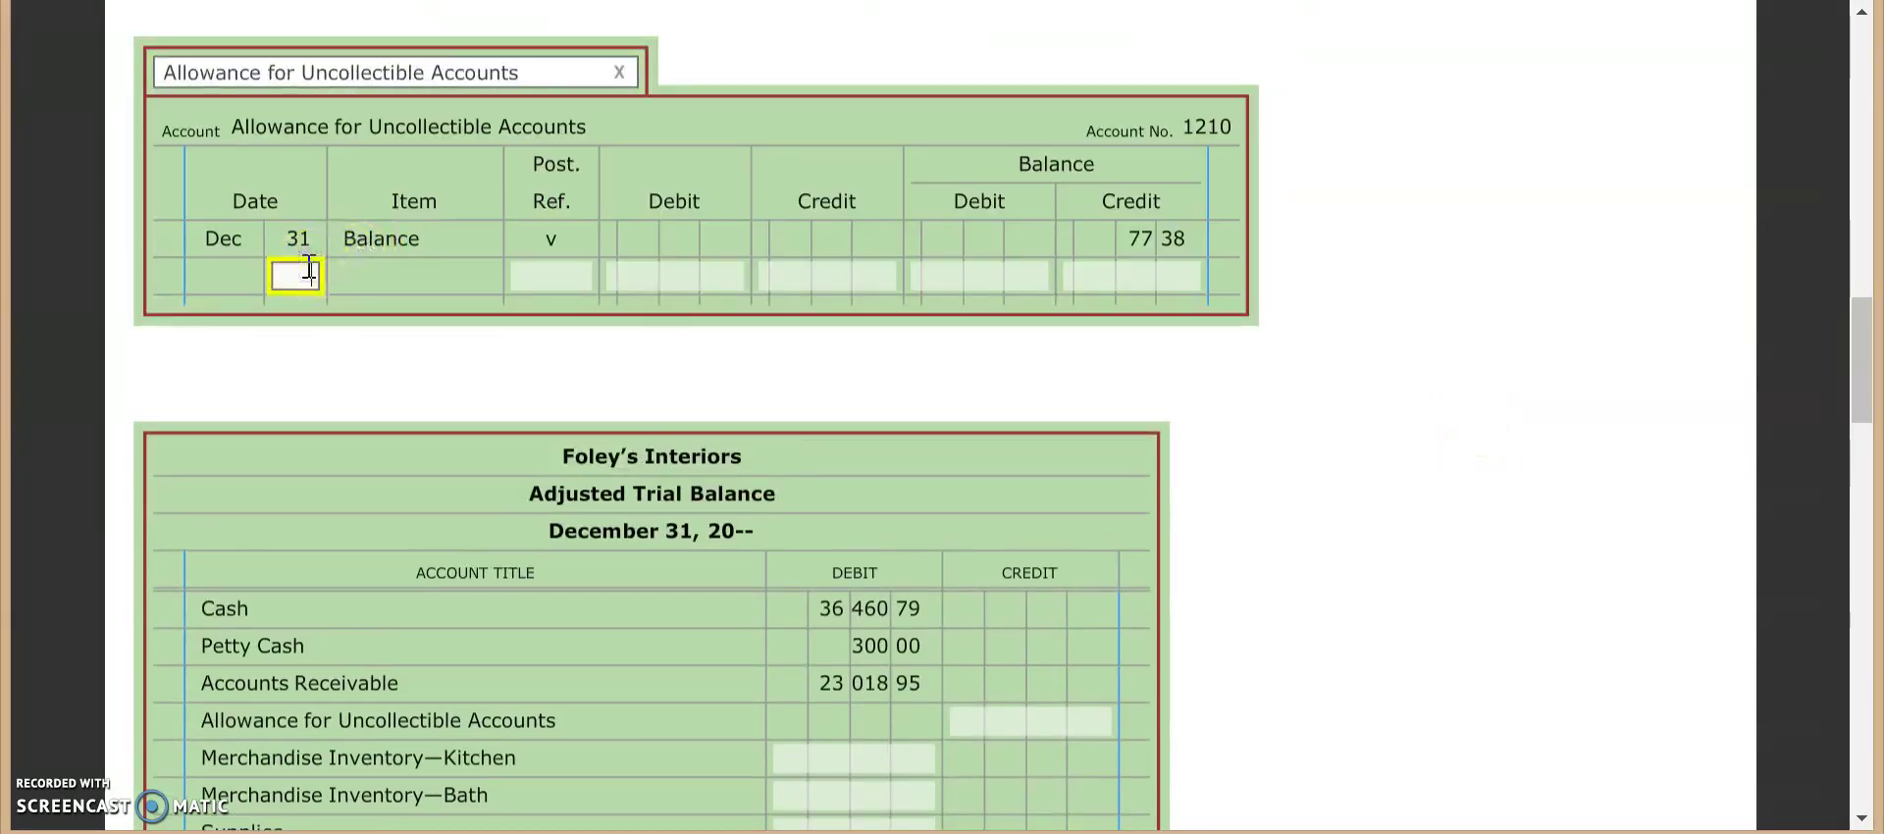
type("31")
key("Tab")
type("G20")
Step: Credit 2,023.85 to the allowance ledger, giving a 2,101.23 credit balance
key("Tab")
key("Tab")
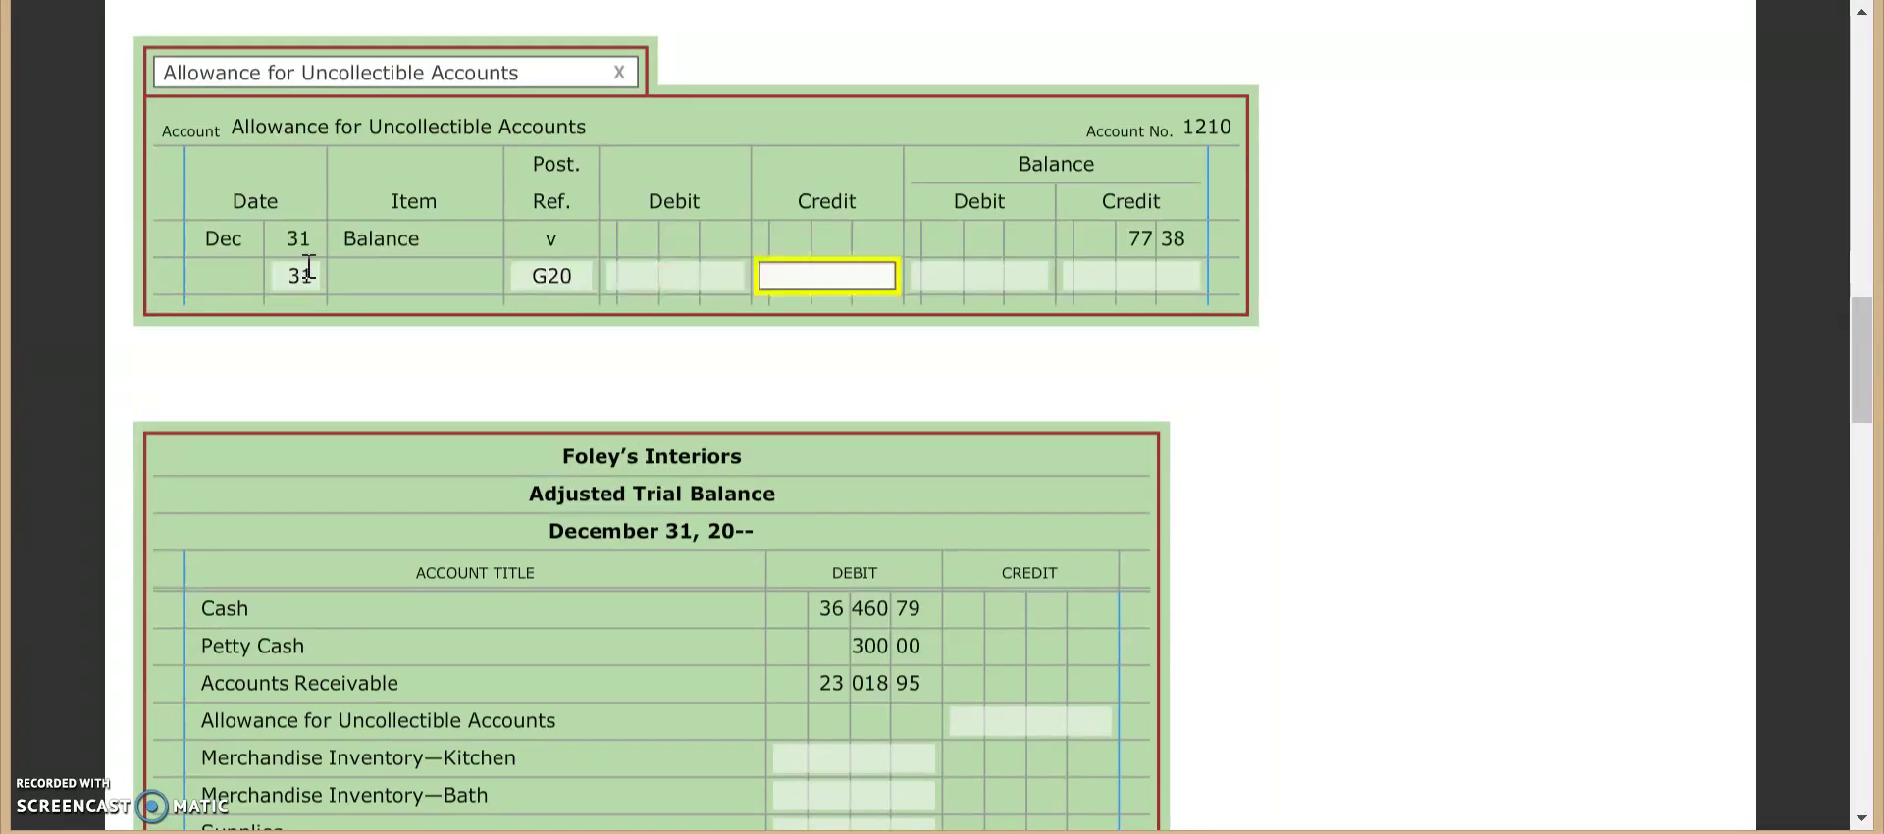
type("2023.85")
key("Tab")
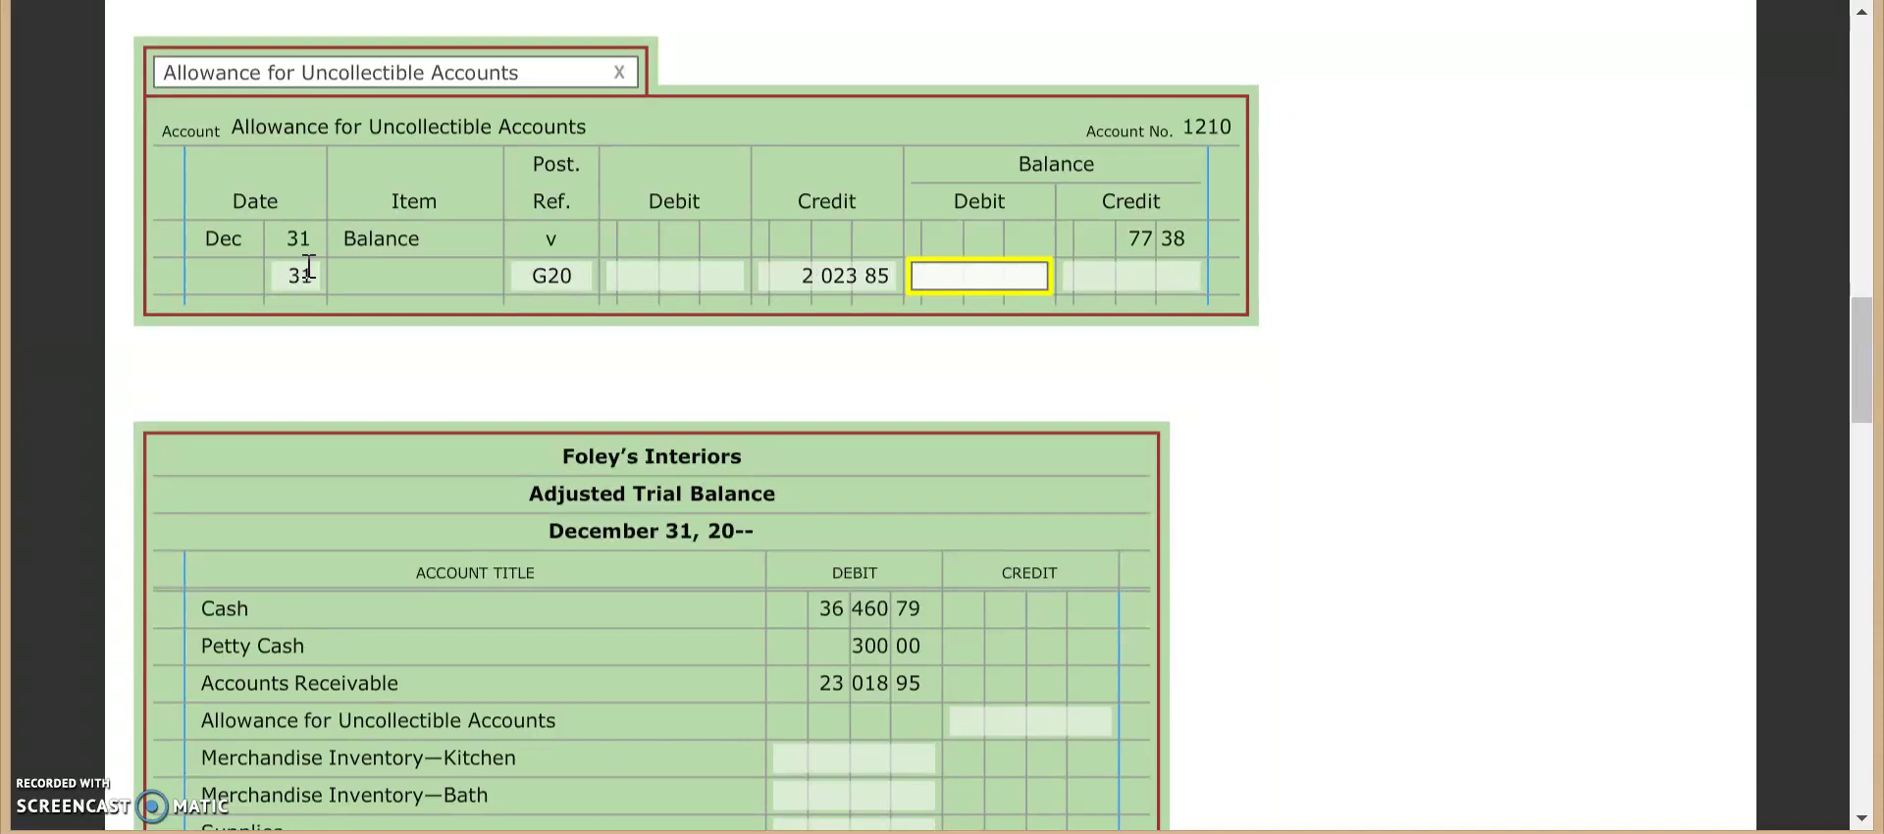
key("Tab")
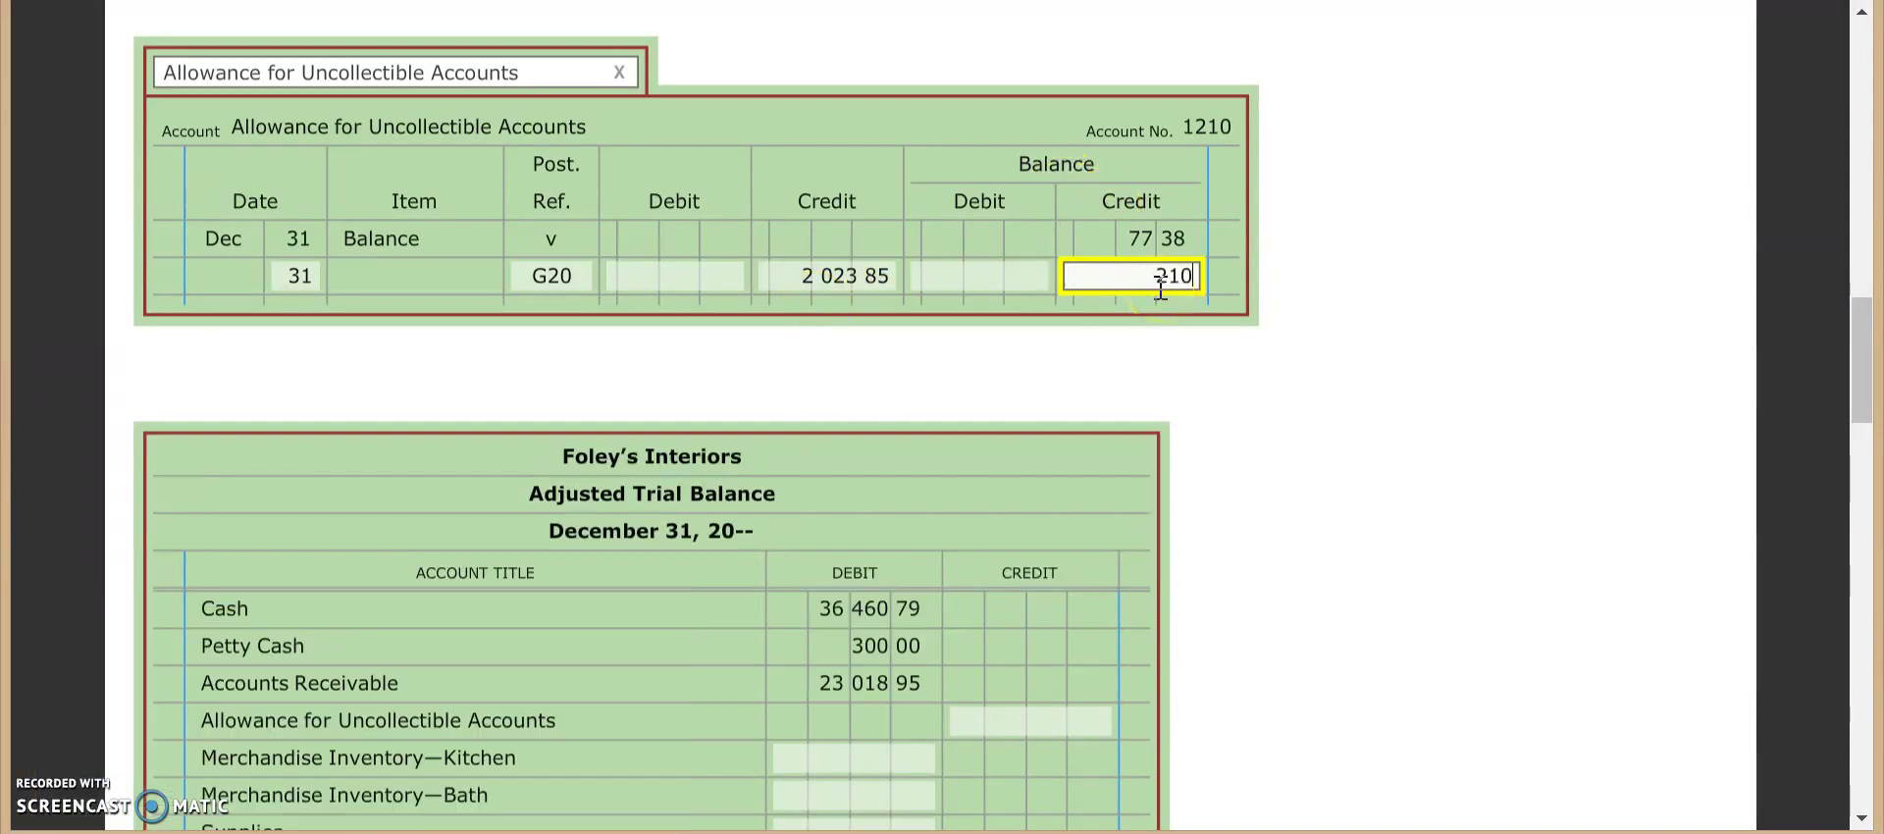
type("1.23")
left_click(1207, 353)
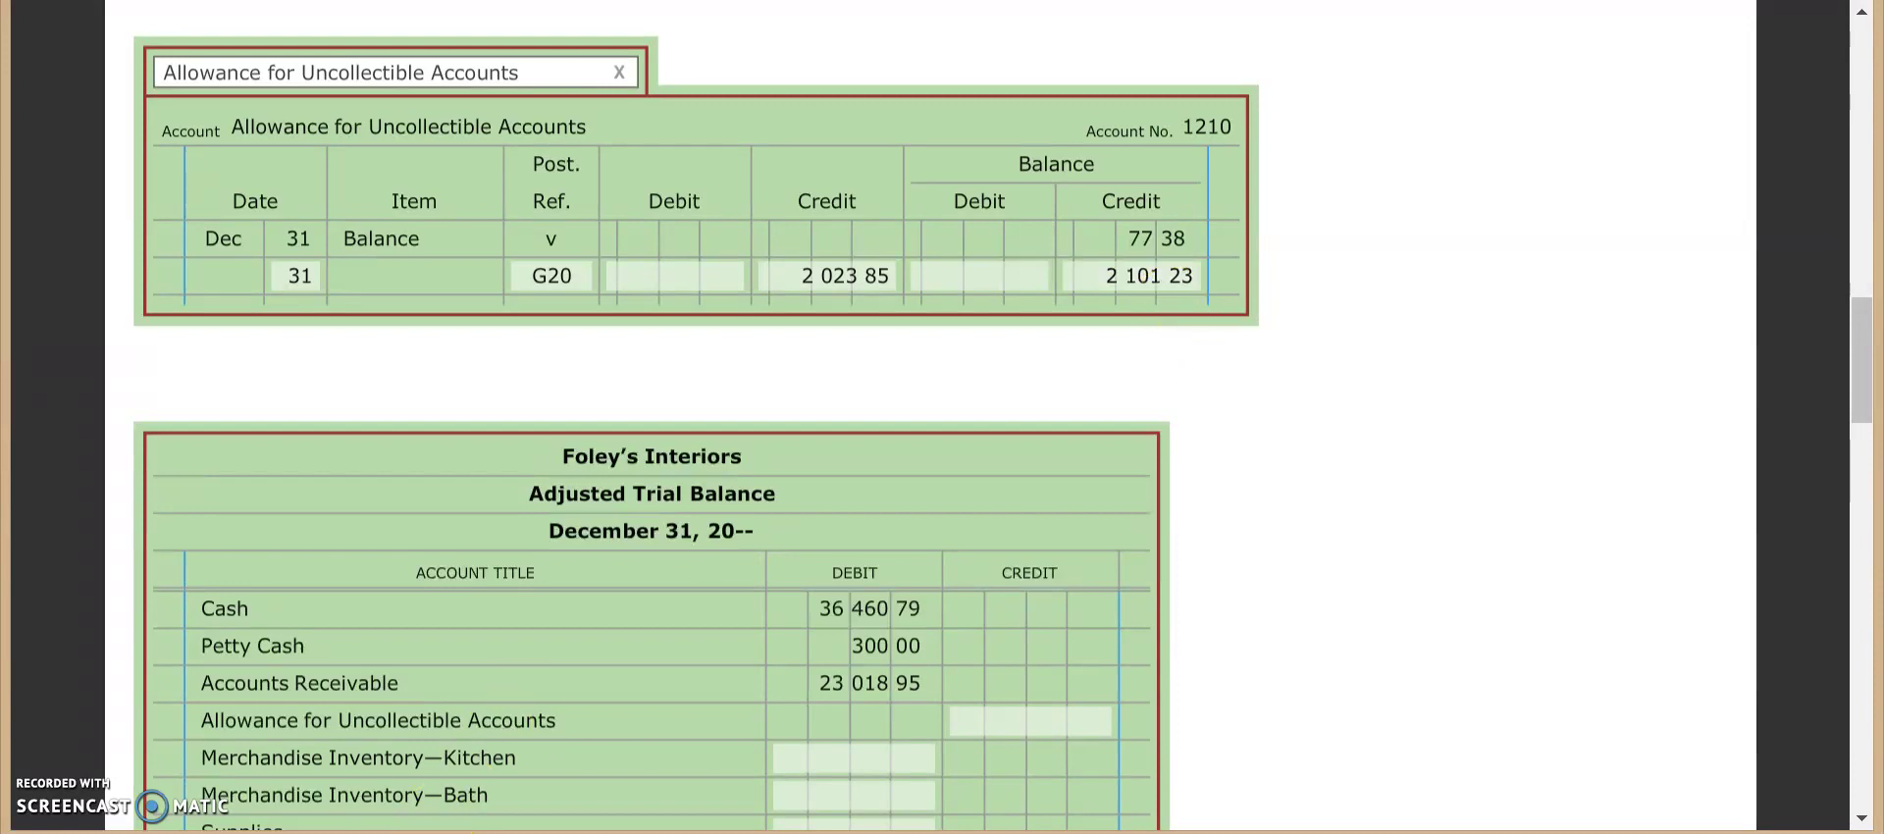
Step: After checking the instructions, enter 1210 as the post reference on journal row 3
mouse_move(456, 833)
left_click(503, 726)
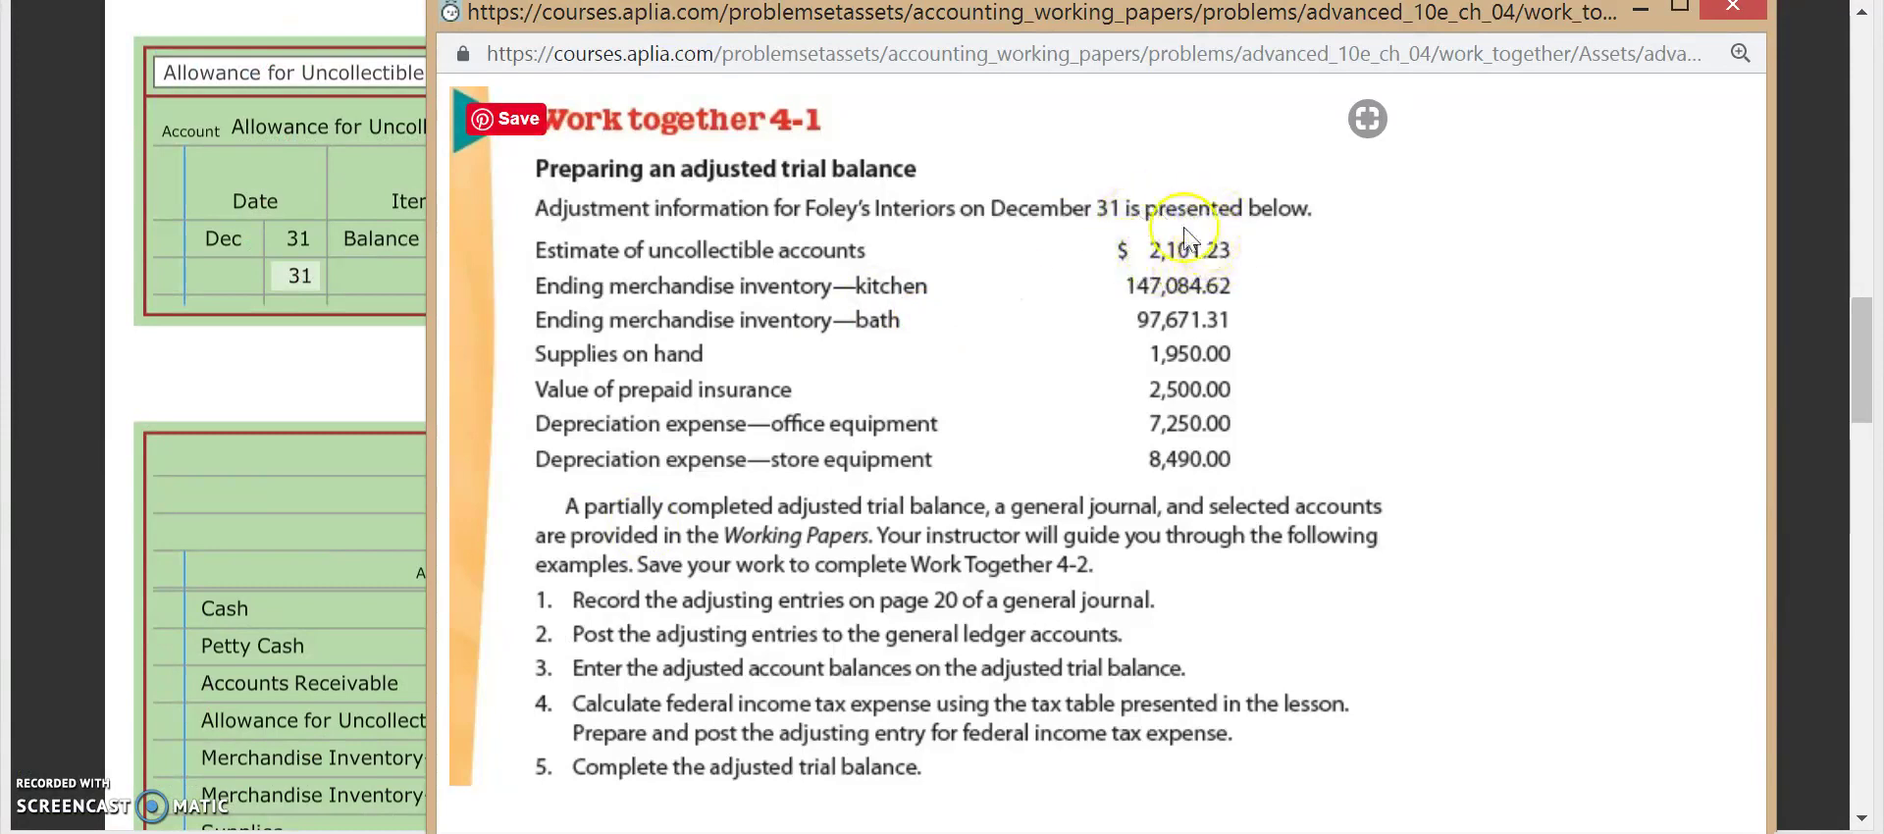
left_click(1651, 14)
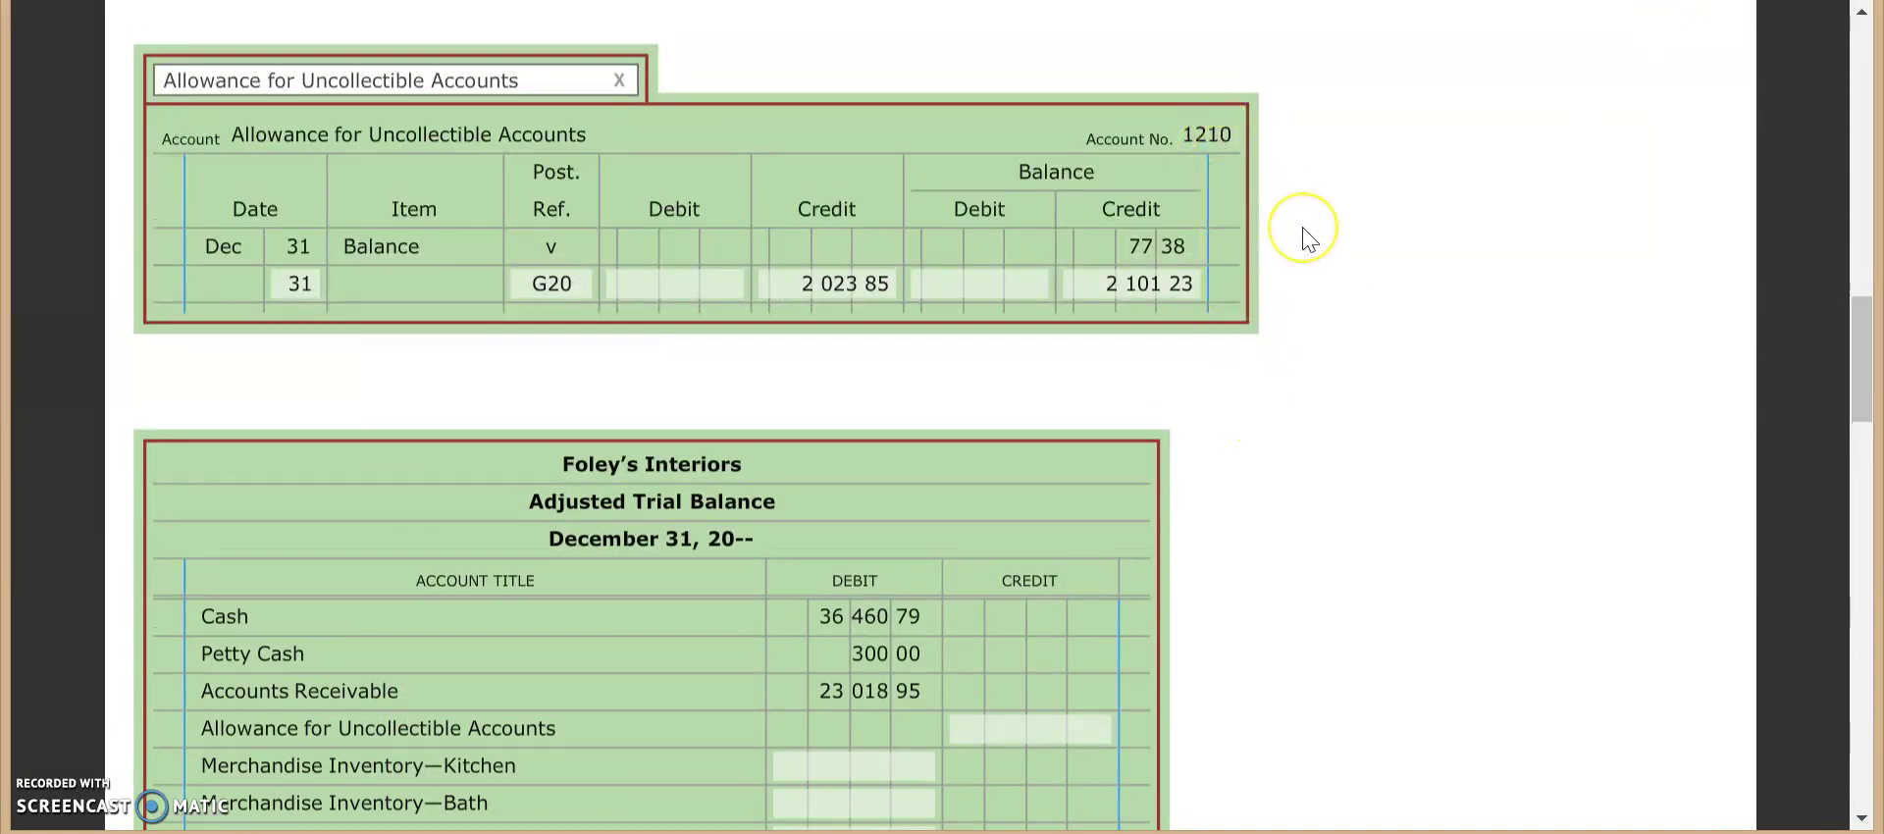
scroll(1305, 236, "up", 10)
scroll(1305, 235, "up", 1)
left_click(969, 79)
type("12")
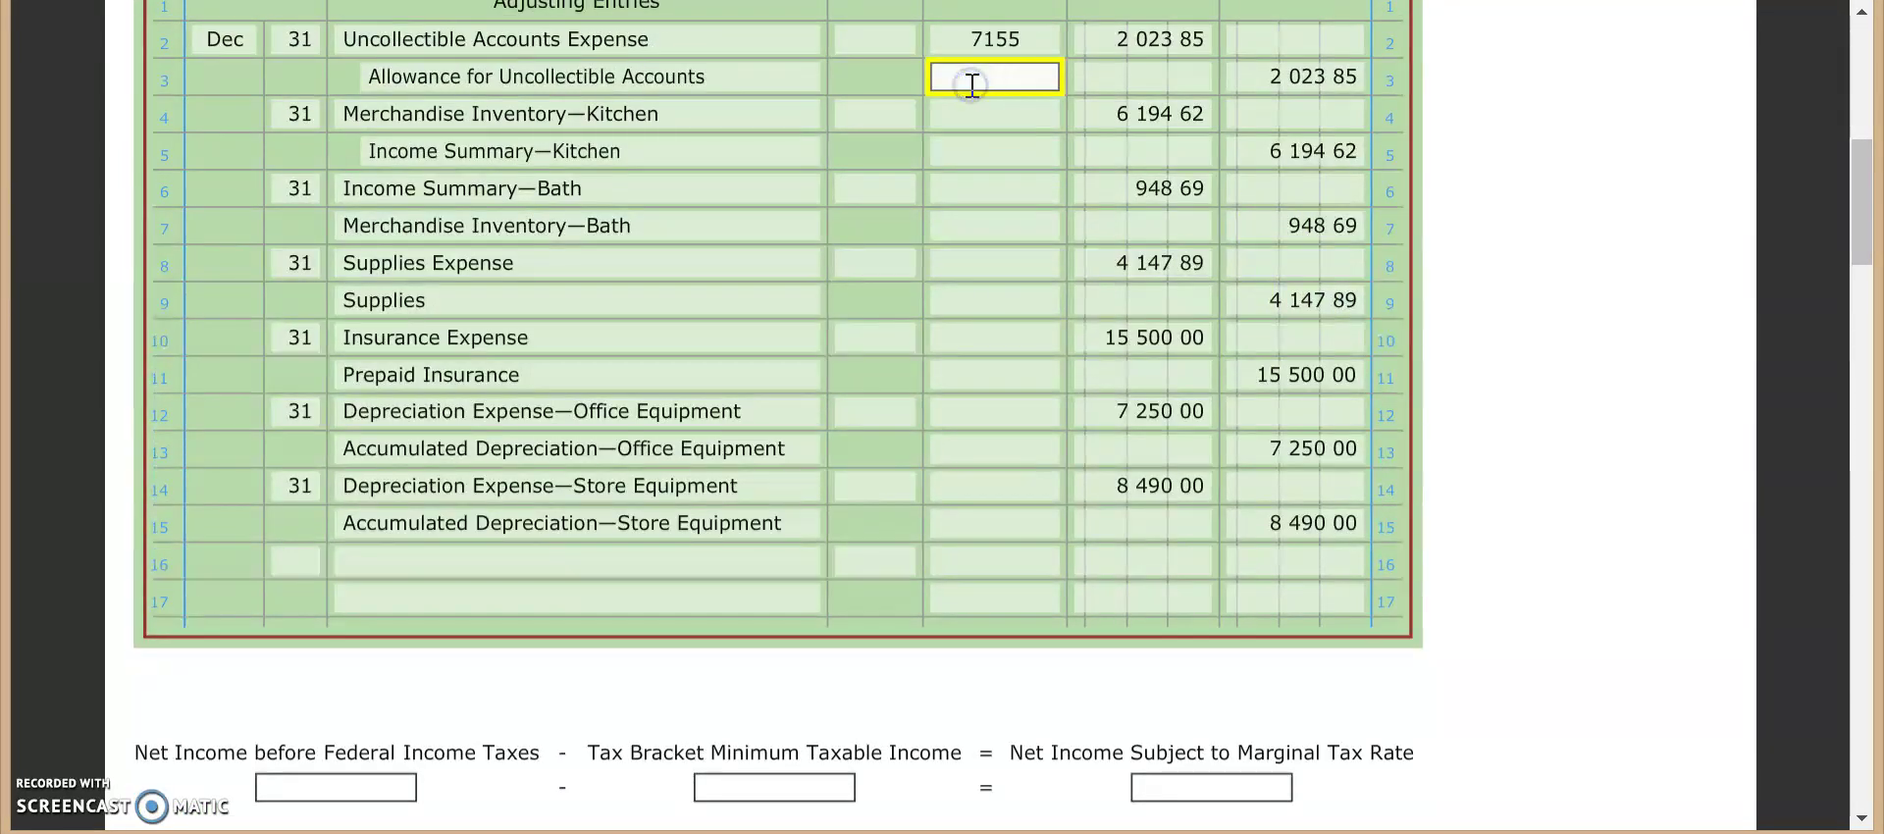
type("10")
key("Tab")
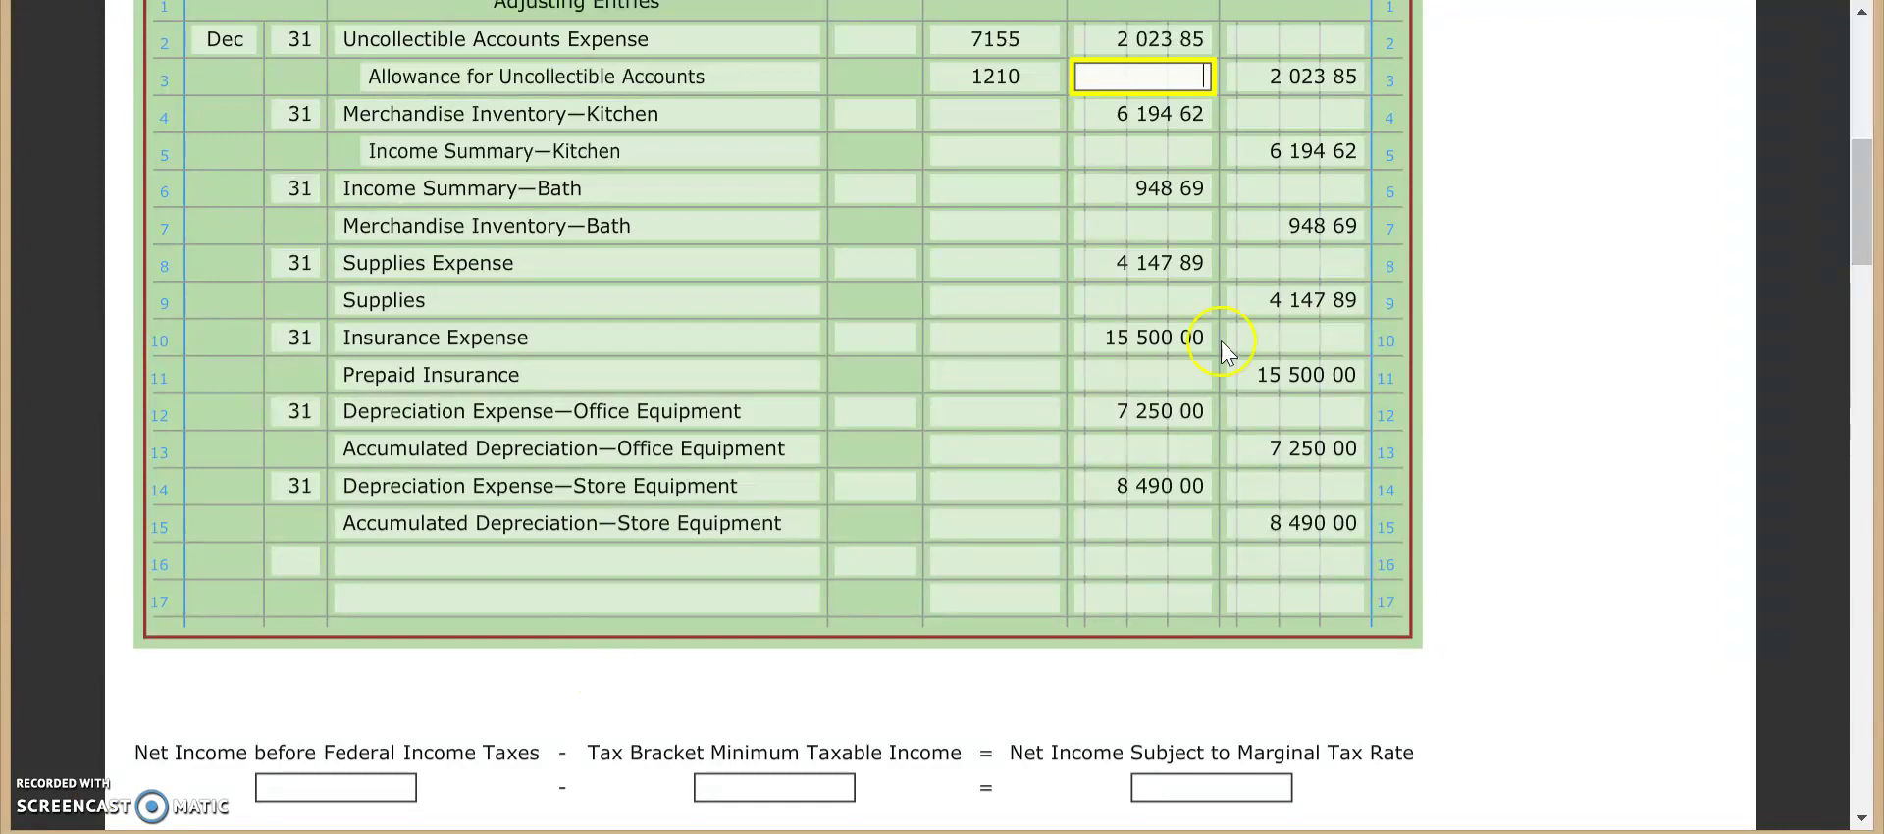
left_click(1560, 368)
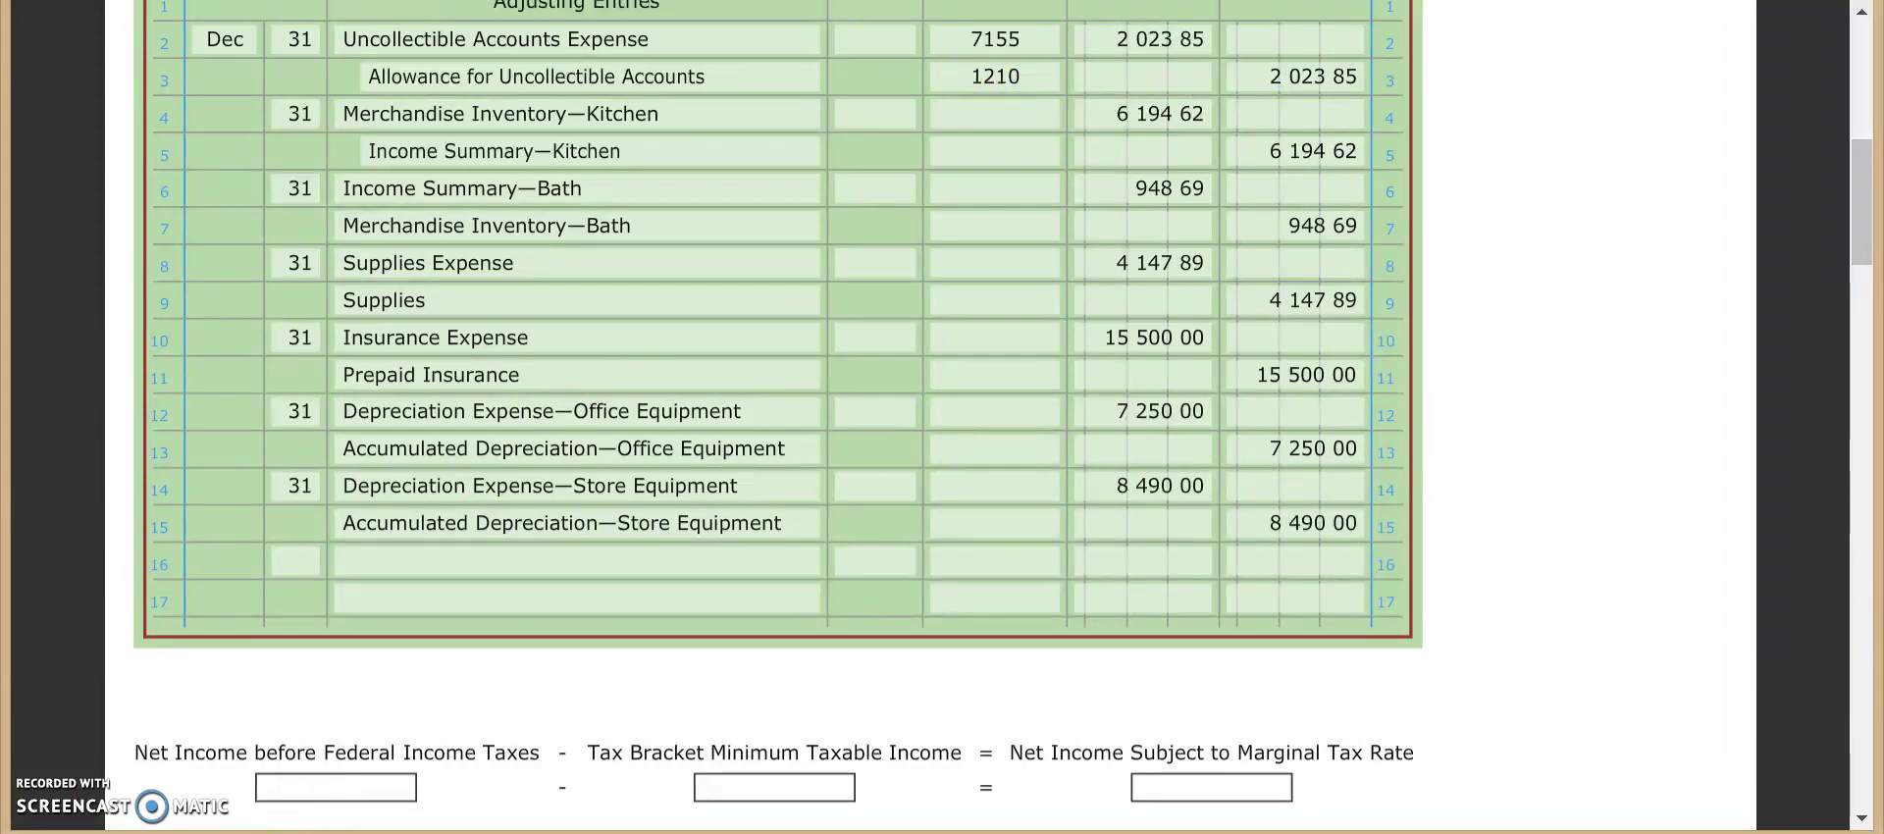
Step: Display the Merchandise Inventory—Kitchen ledger and post a Dec 31 G20 debit of 6,194.62
scroll(568, 728, "down", 5)
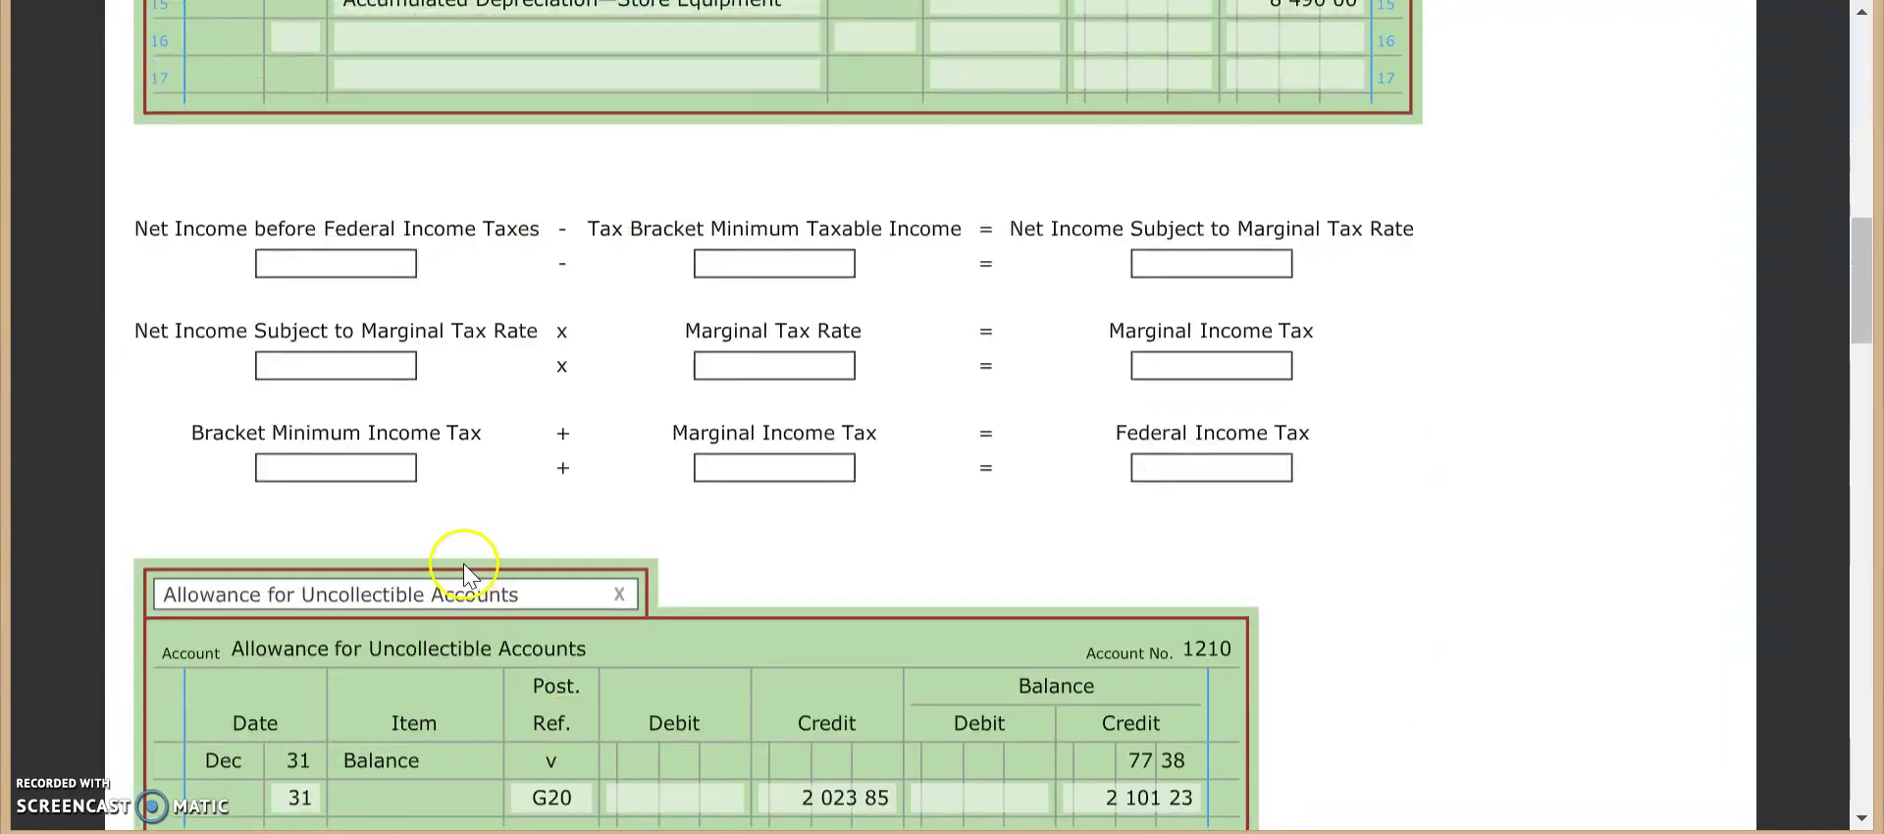
left_click(464, 592)
left_click(461, 595)
left_click(447, 401)
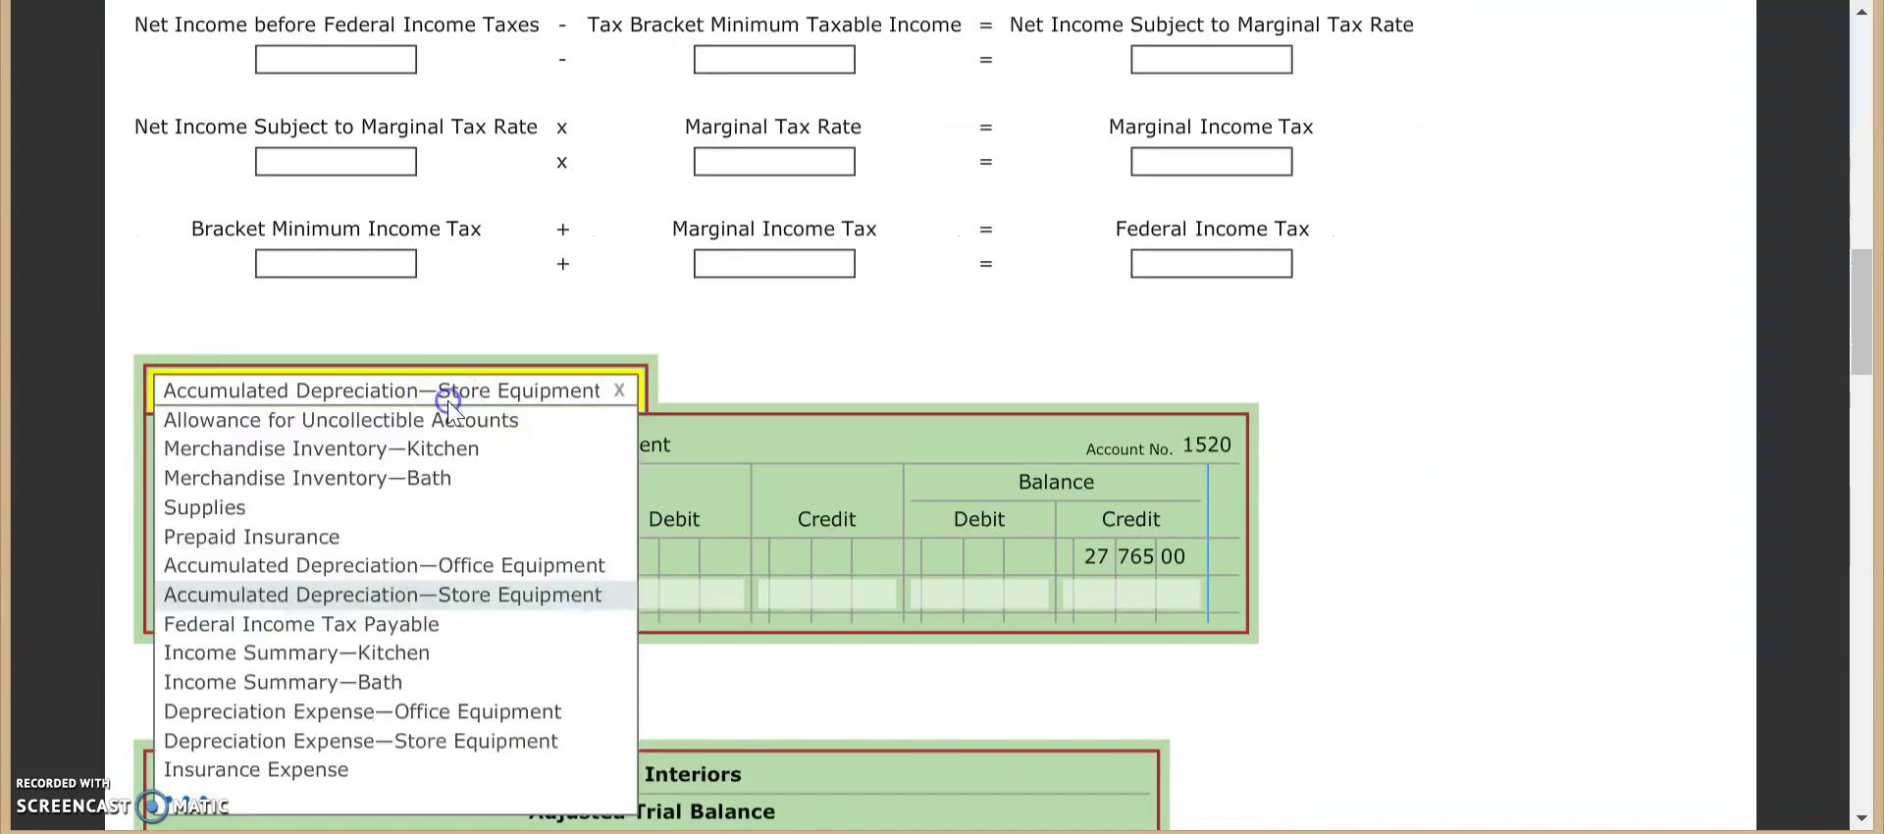
left_click(434, 457)
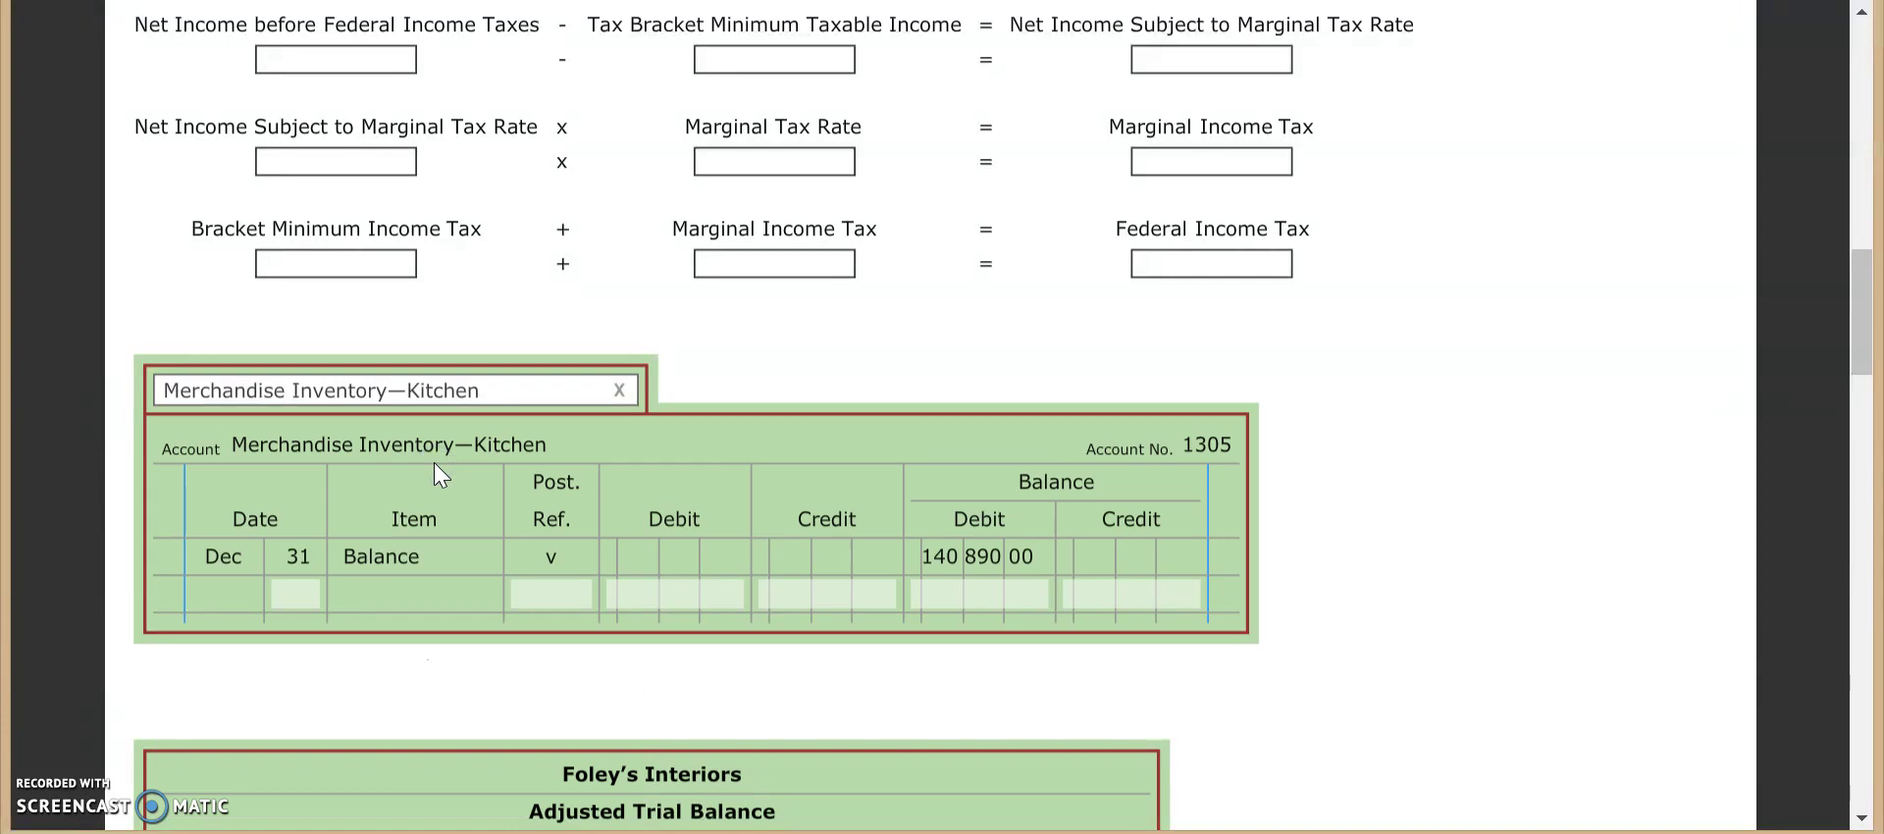
left_click(301, 591)
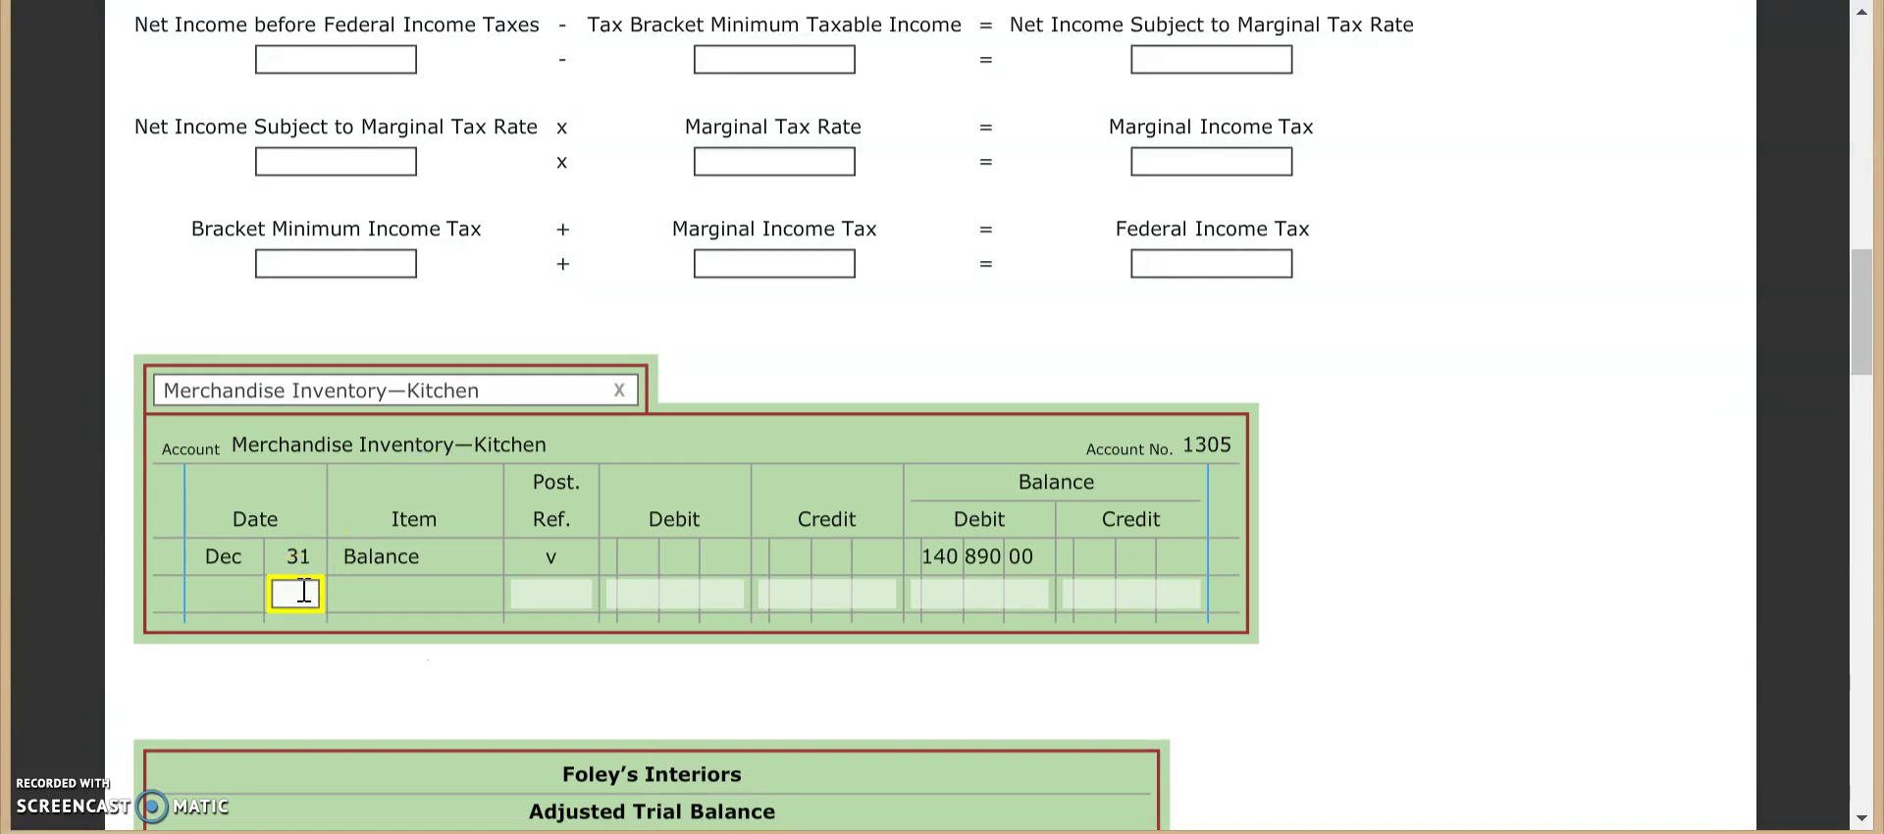
type("31")
key("Tab")
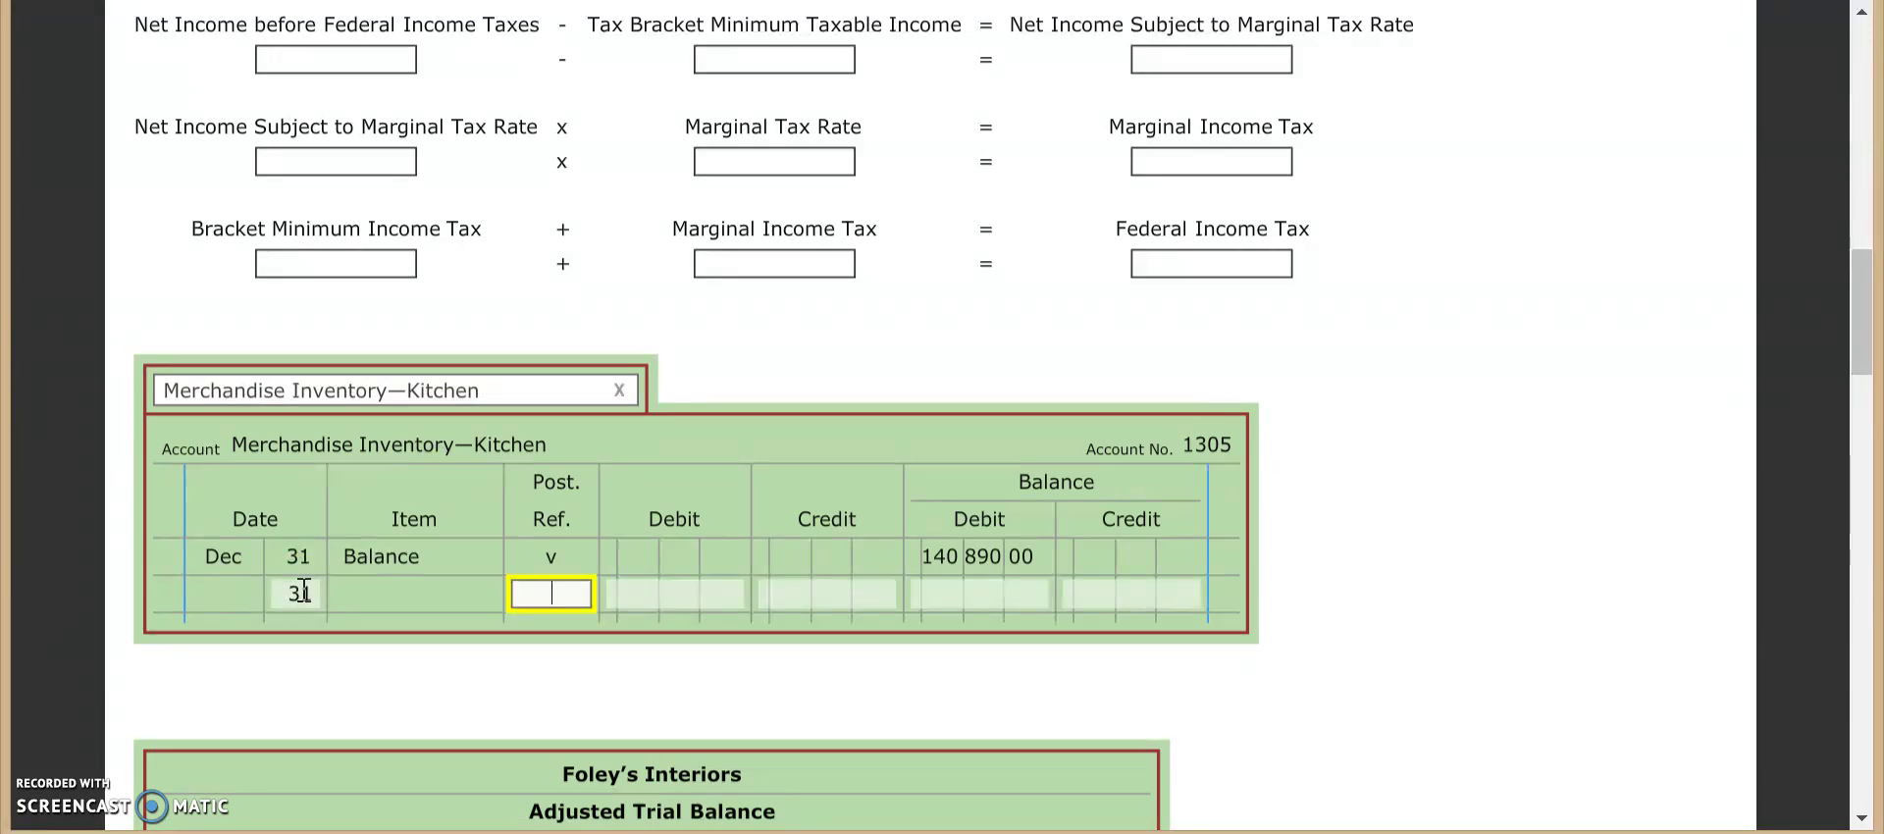
type("G20")
key("Tab")
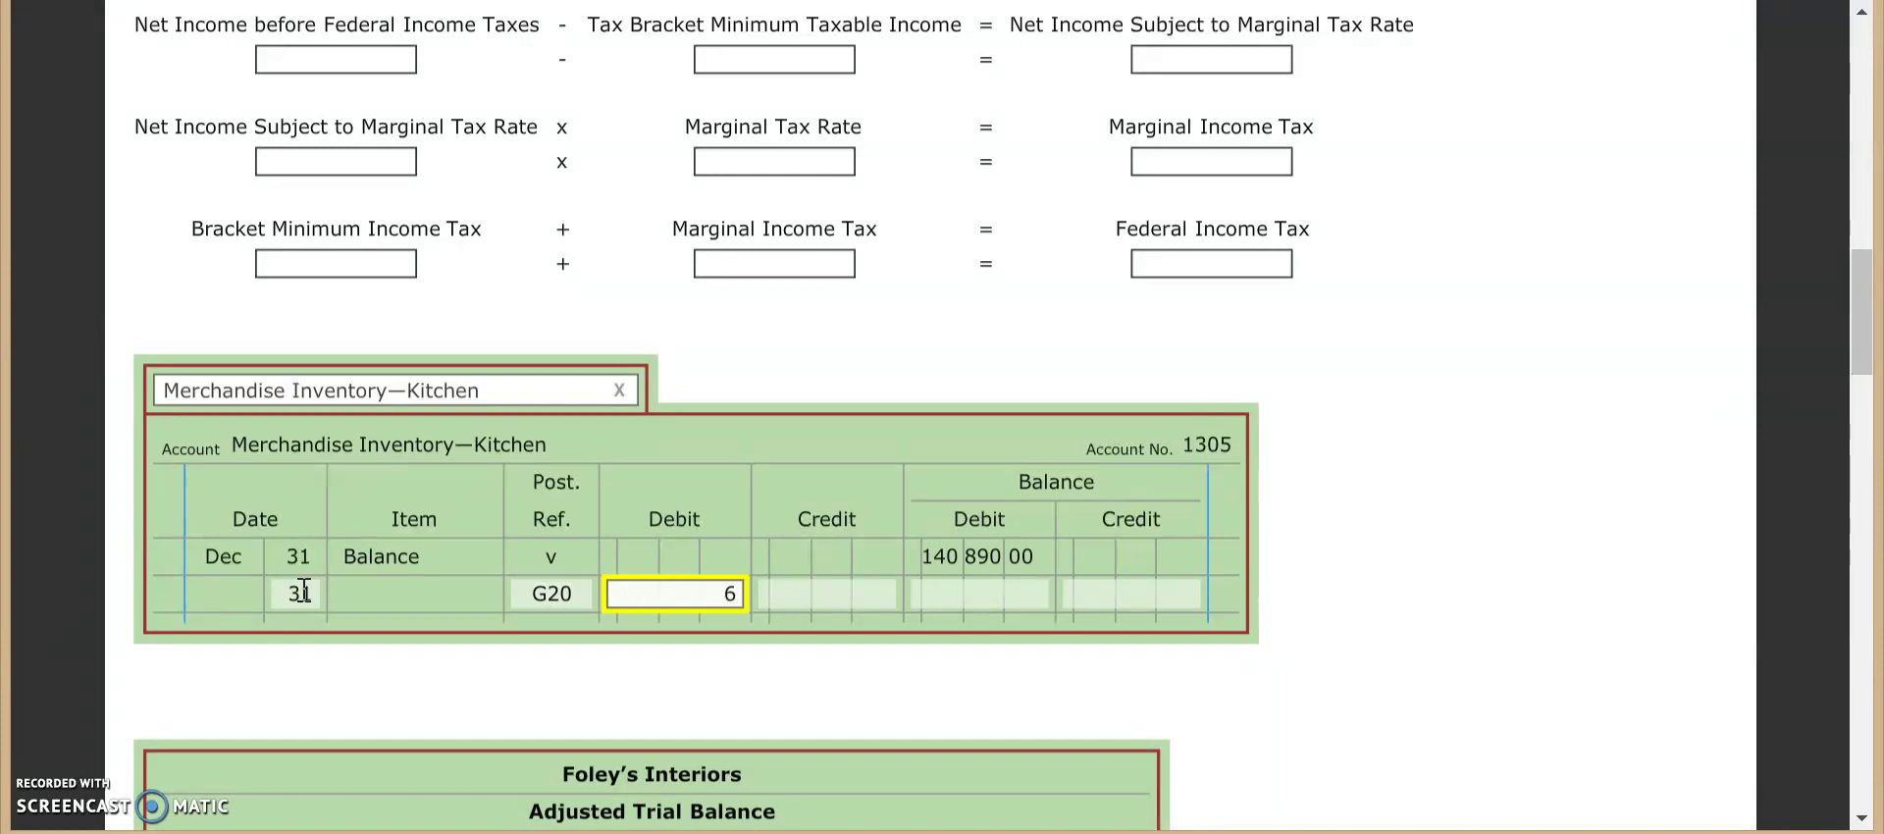
type("6194.62")
key("Tab")
key("Tab")
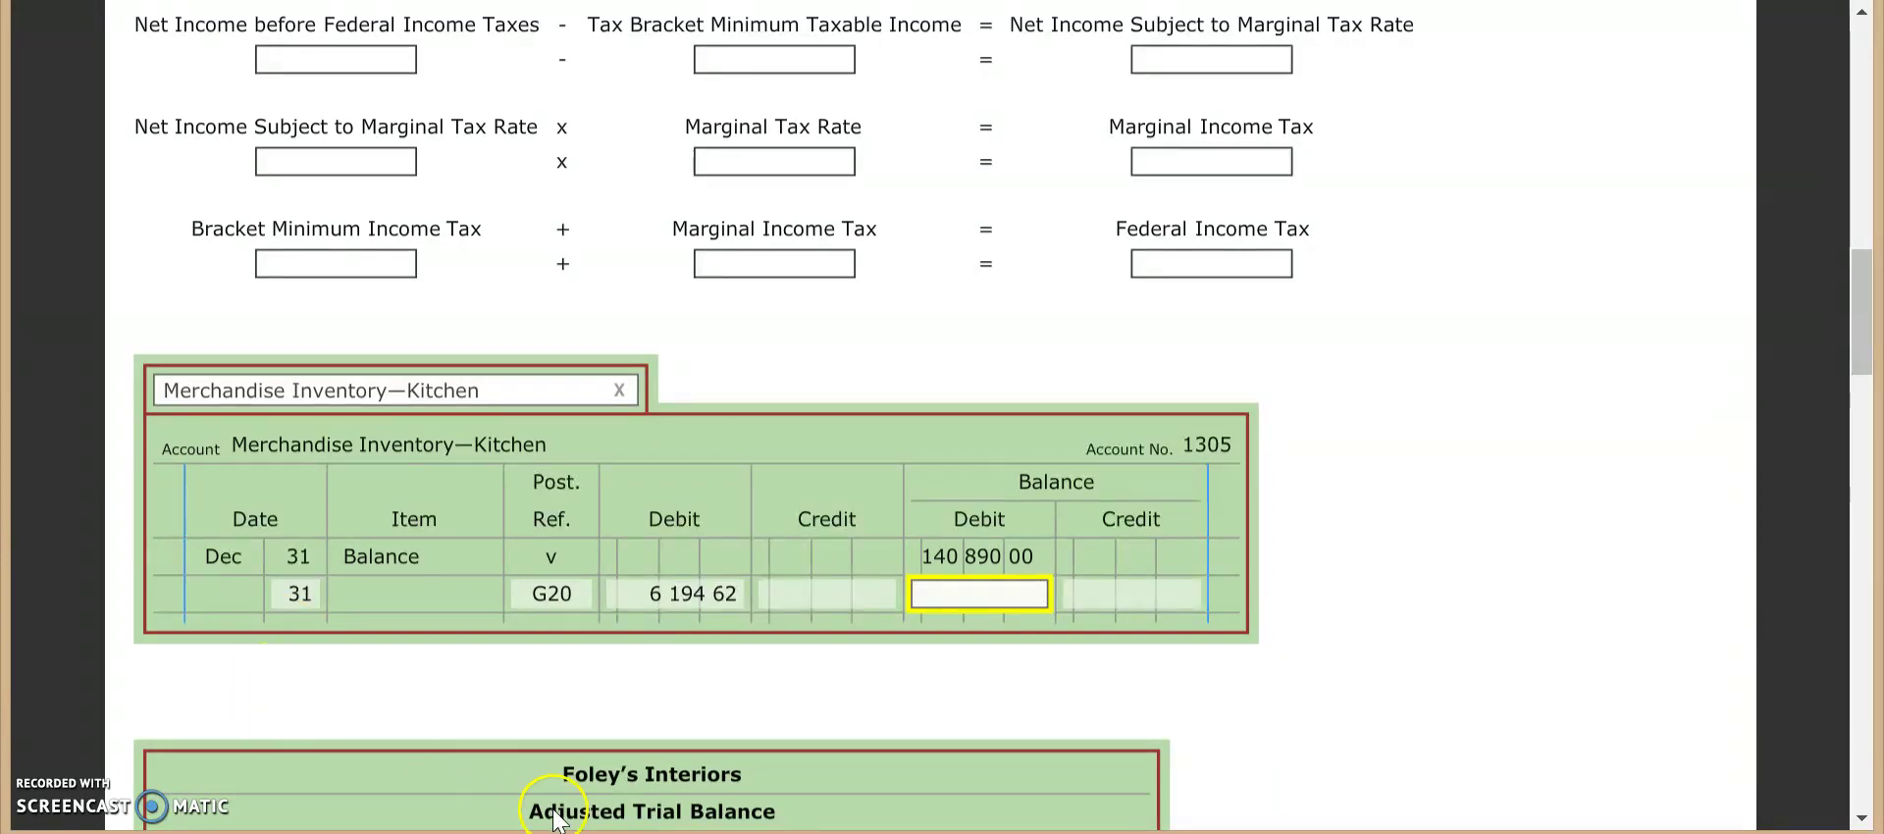
Step: After checking the instructions, enter the 147,084.62 debit balance in the kitchen ledger
left_click(368, 824)
left_click(605, 715)
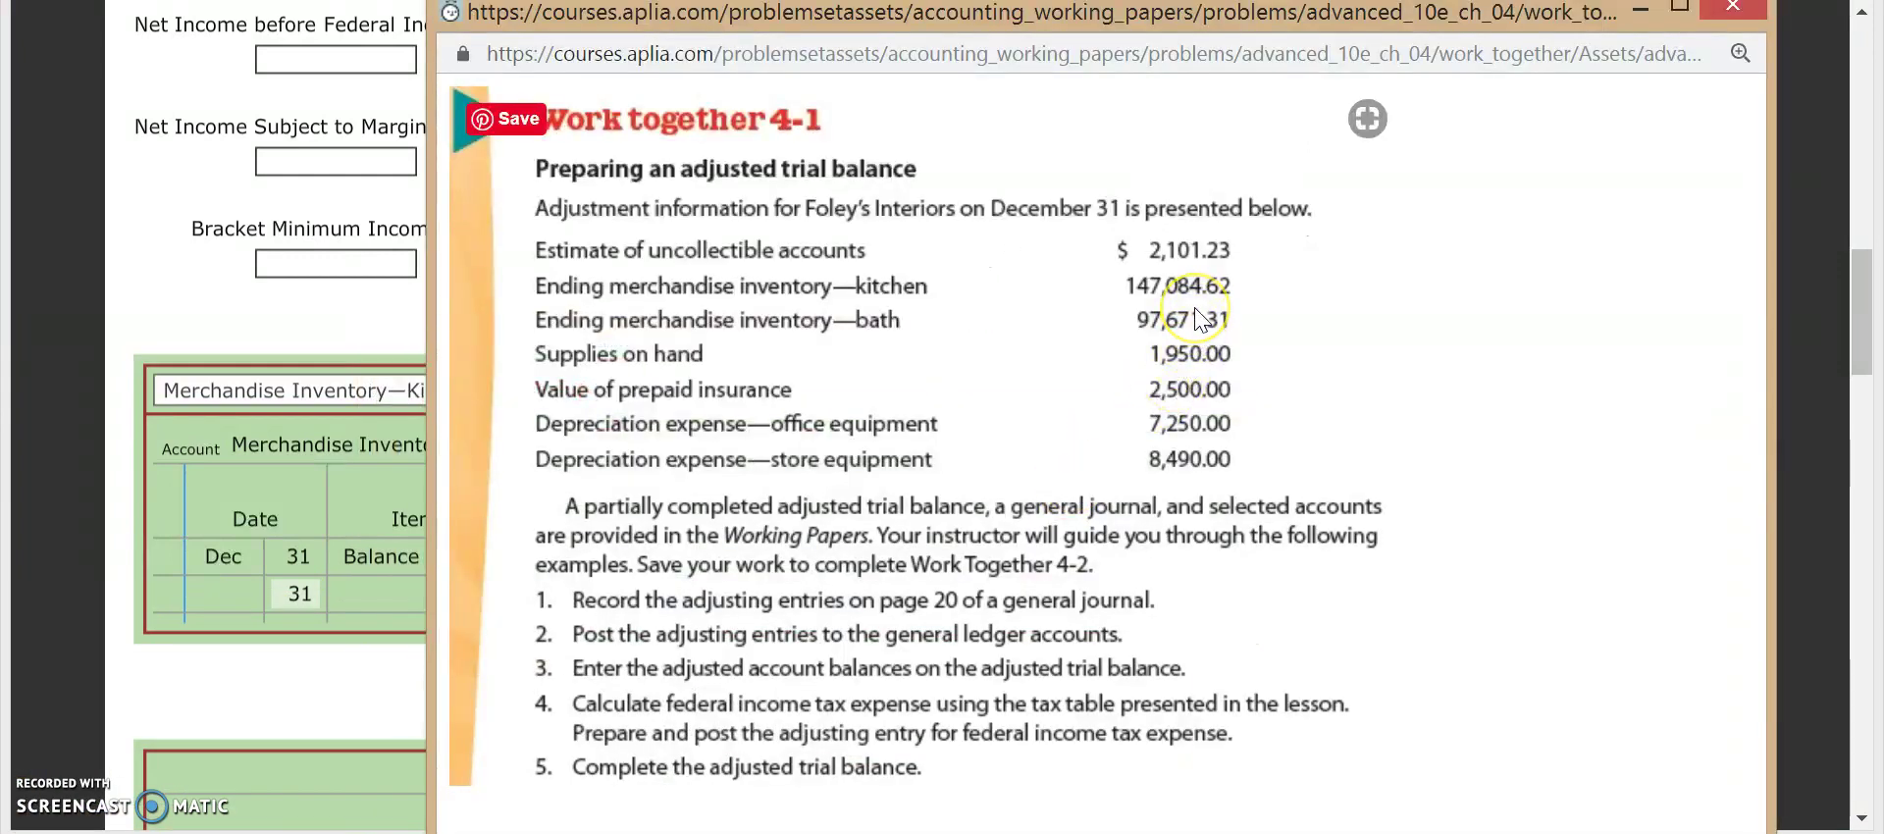
left_click(1636, 14)
left_click(997, 607)
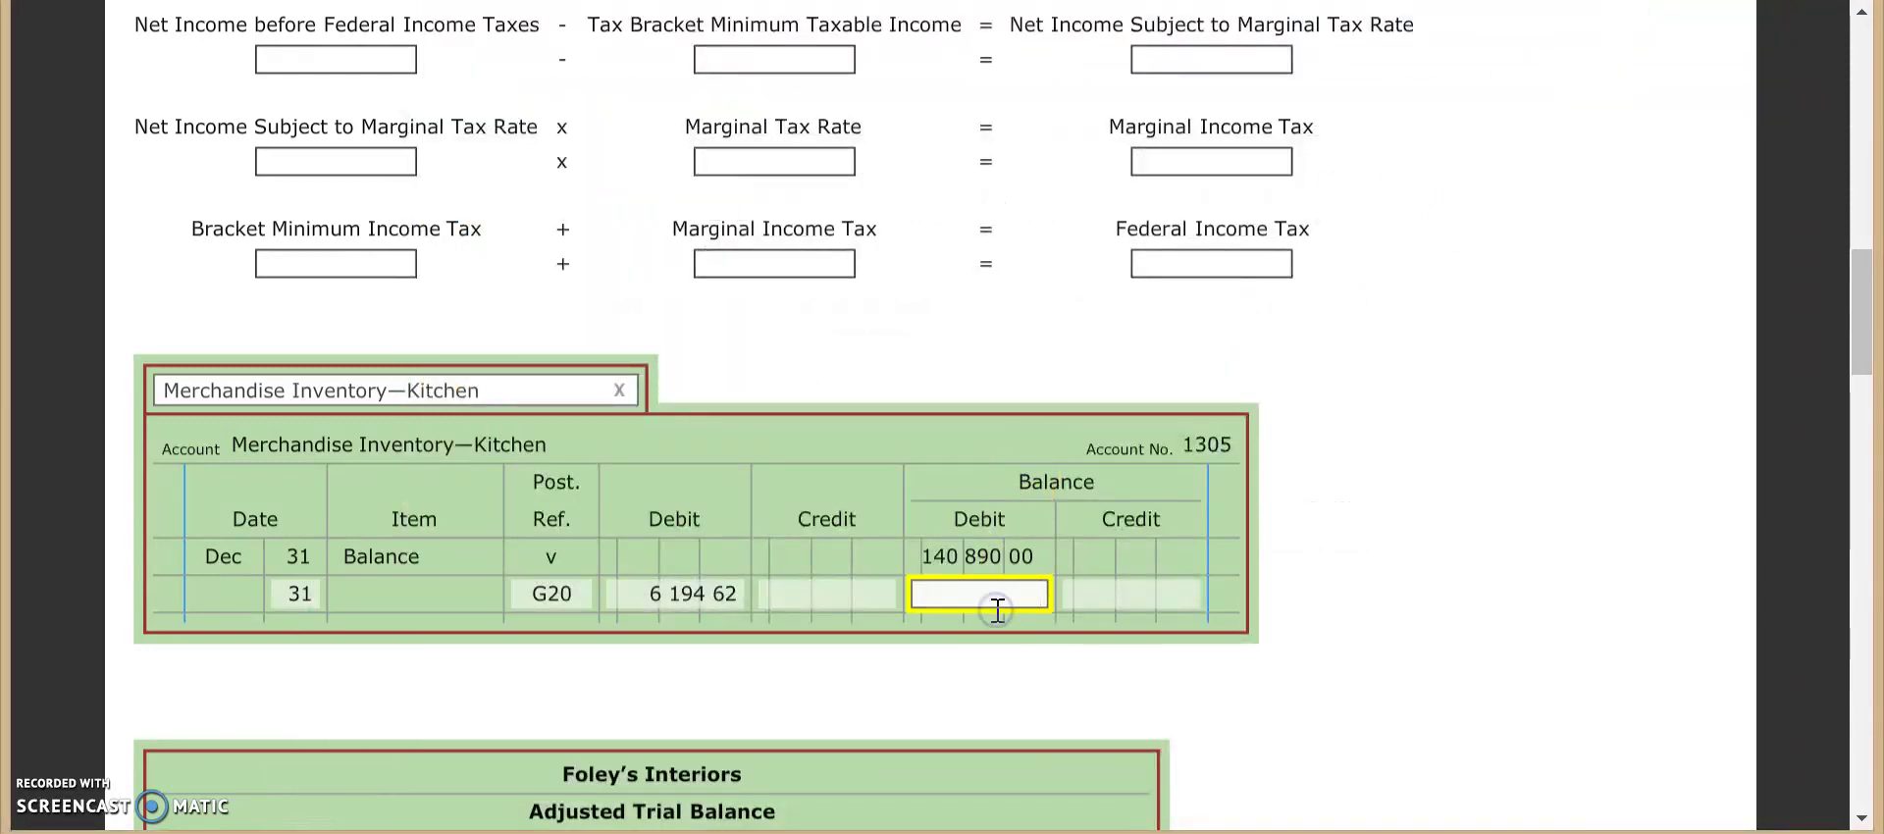
type("147 084.62")
left_click(1462, 581)
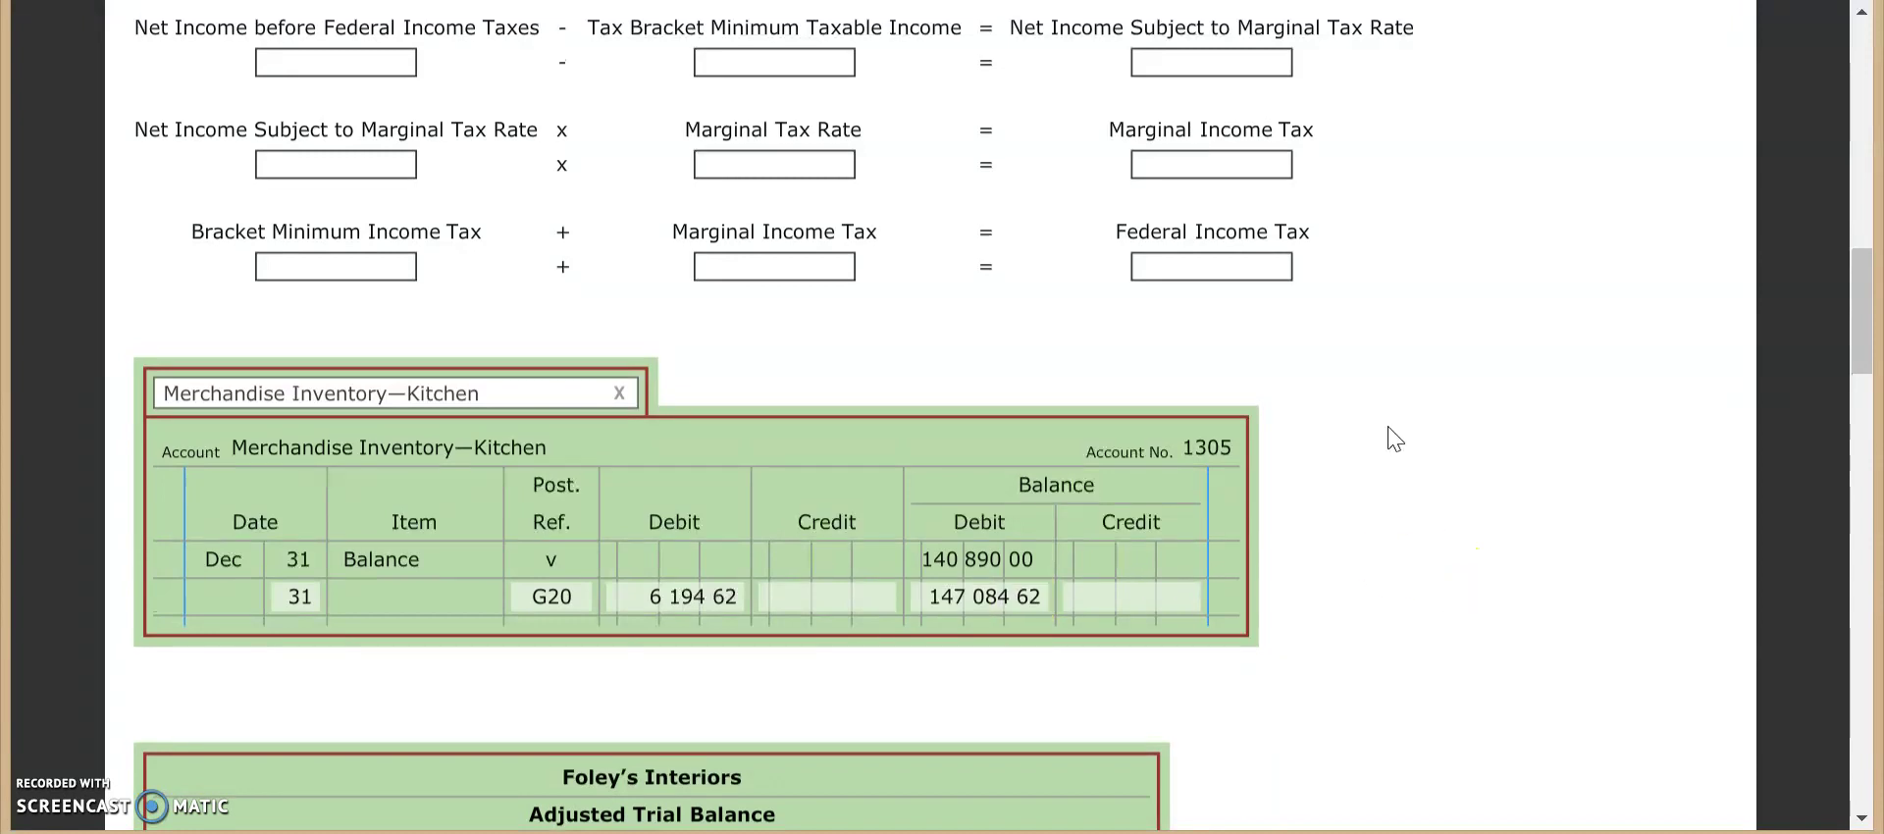
Step: Enter 1305 as the post reference on journal row 4
scroll(1389, 438, "up", 6)
scroll(1031, 114, "up", 2)
left_click(1010, 133)
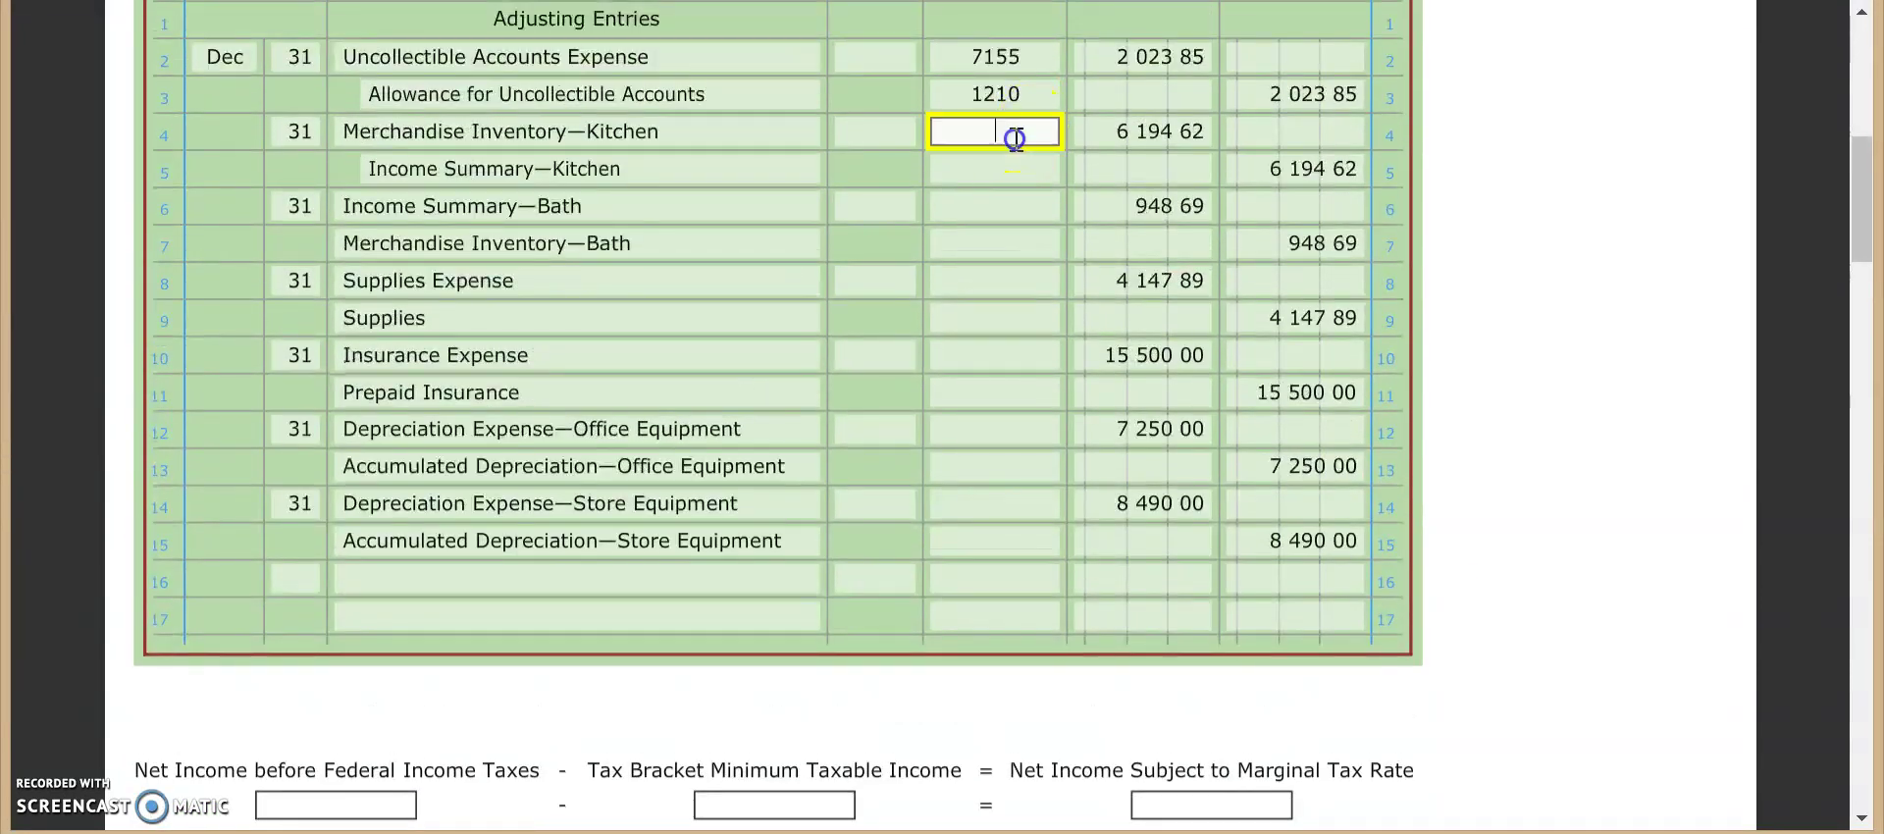
type("1305")
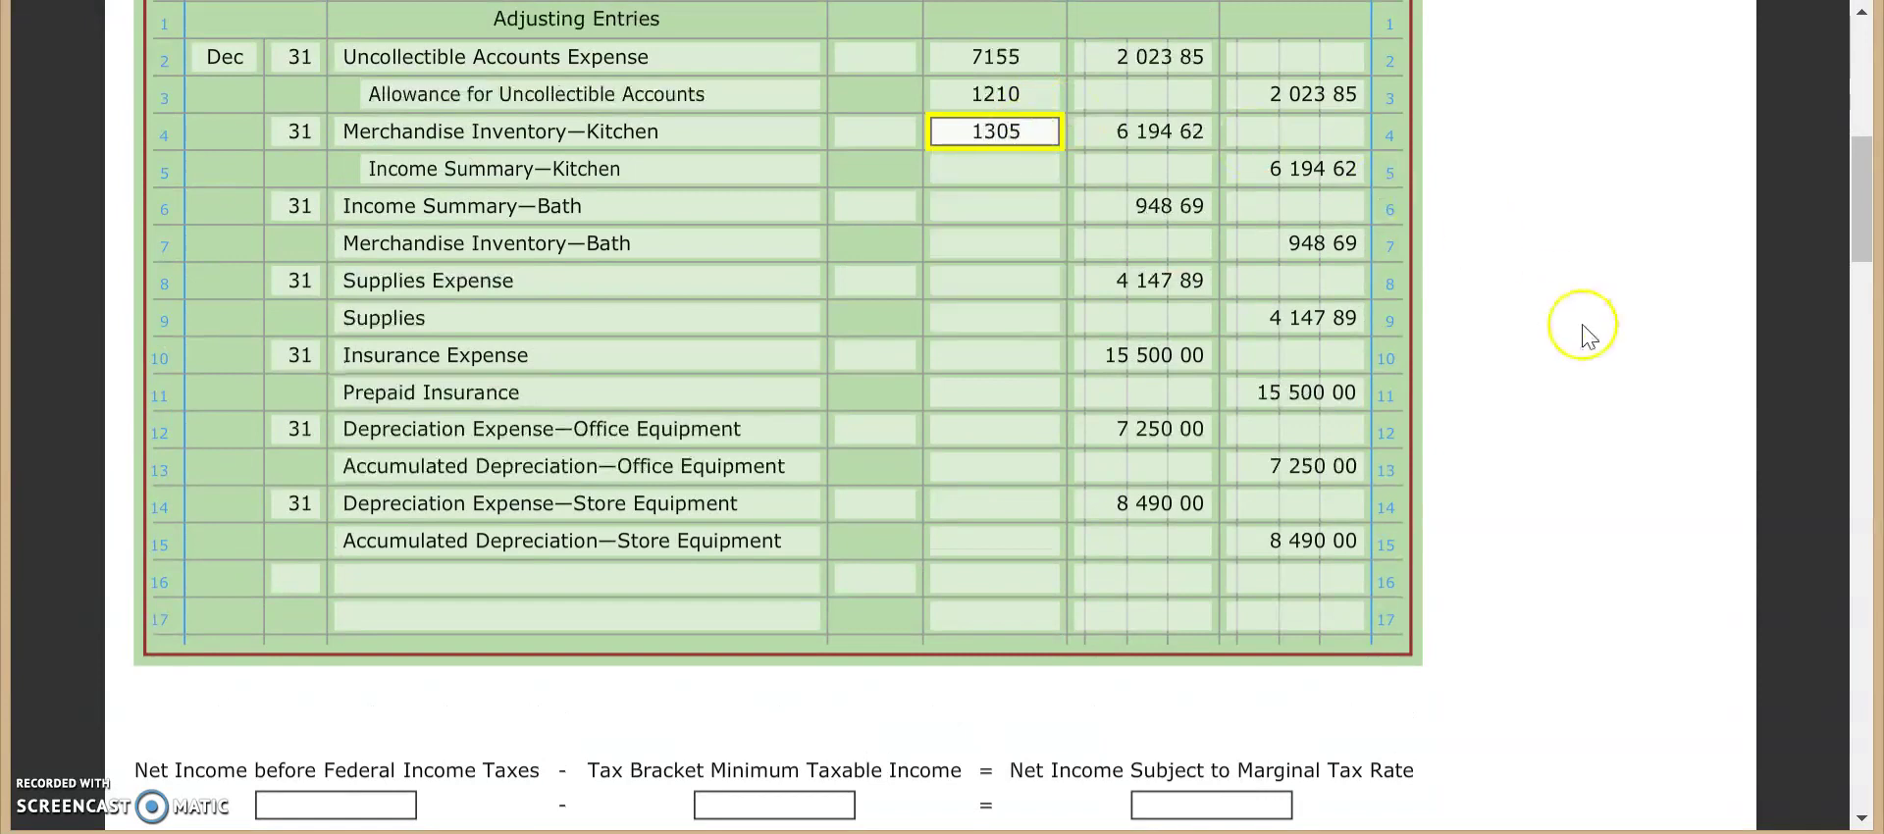
left_click(1610, 358)
Step: Post the Dec 31 G20 credit of 6,194.62 and its credit balance to Income Summary—Kitchen
scroll(1383, 271, "down", 2)
scroll(1384, 276, "down", 10)
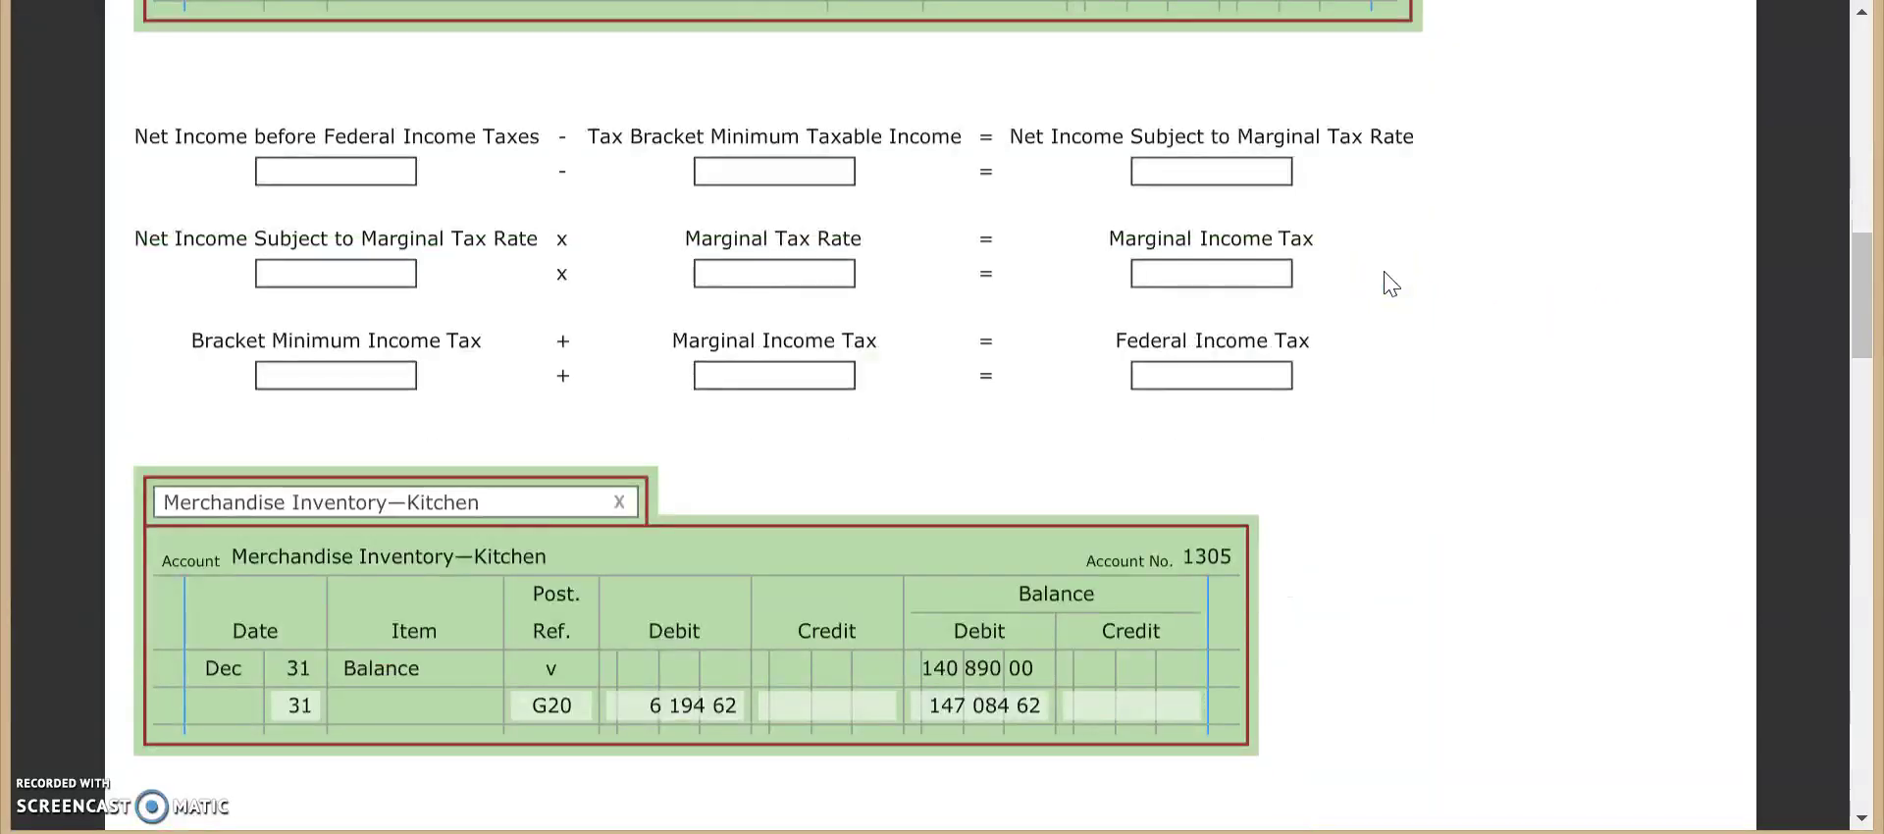
left_click(523, 114)
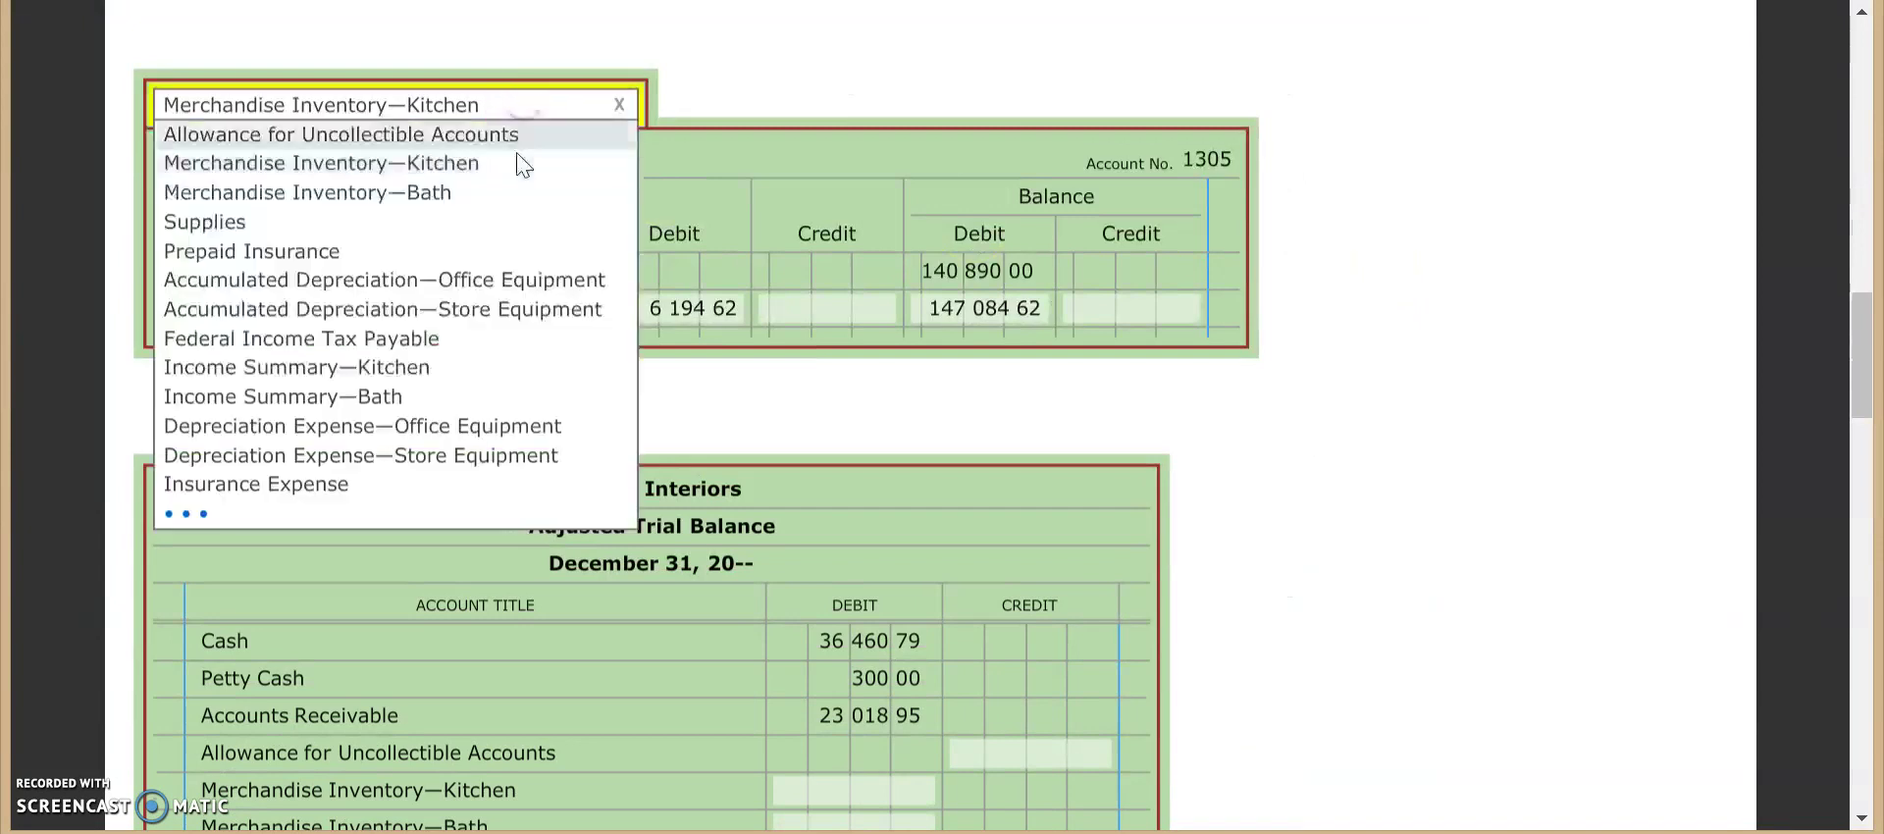
left_click(505, 369)
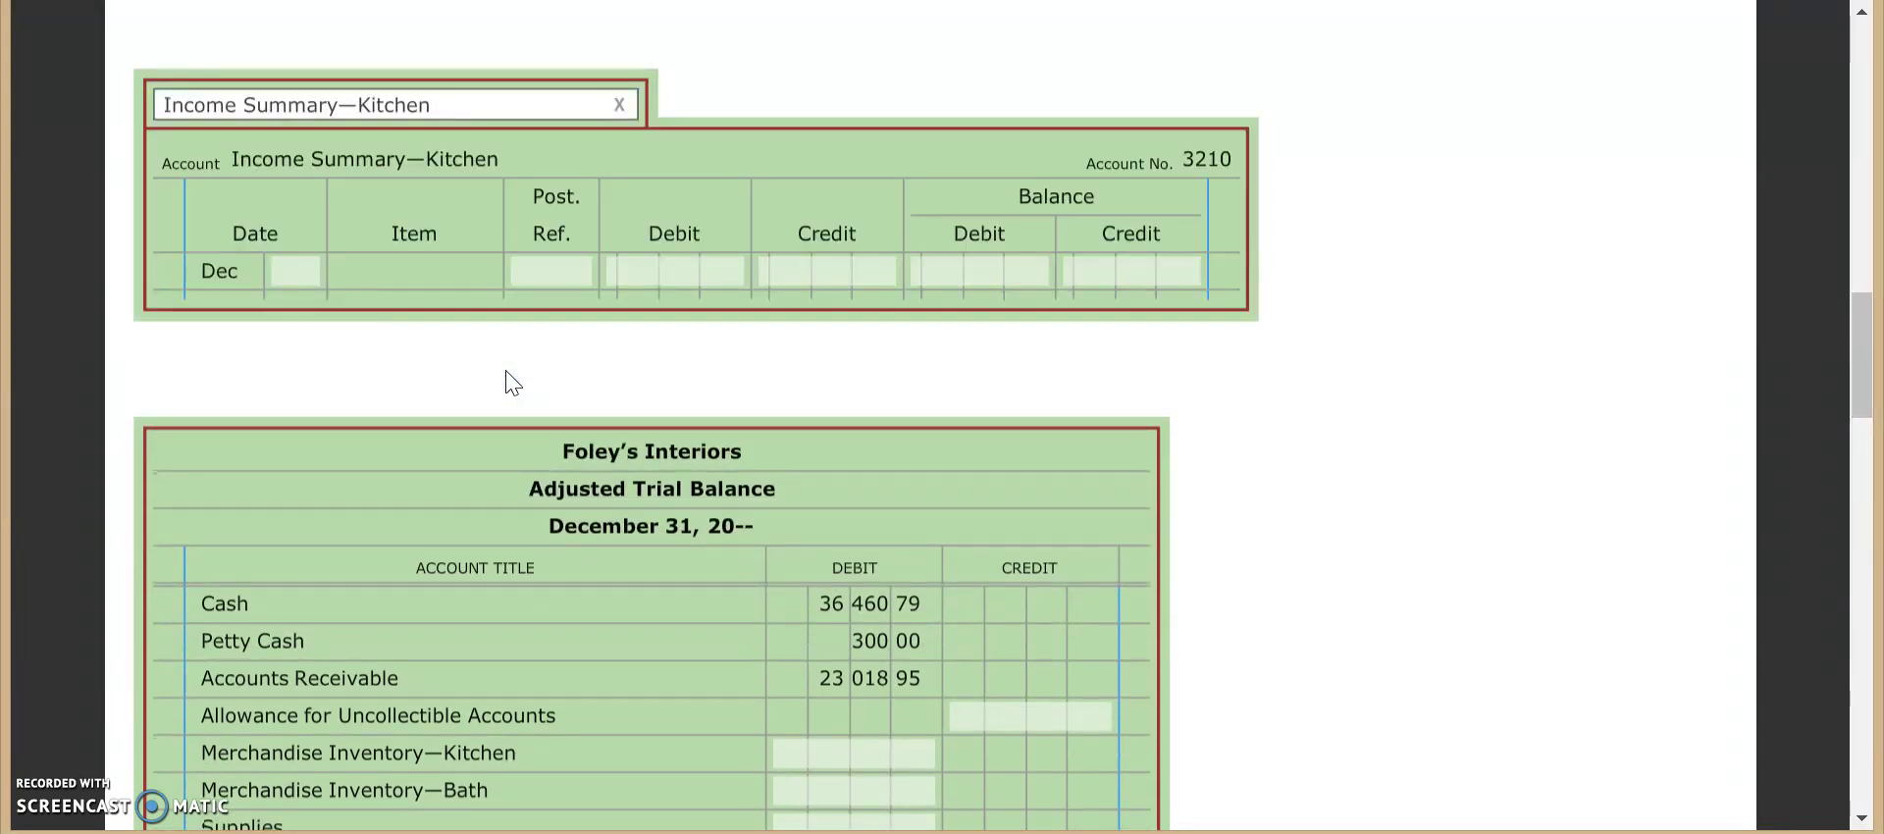
left_click(294, 273)
type("31")
key("Tab")
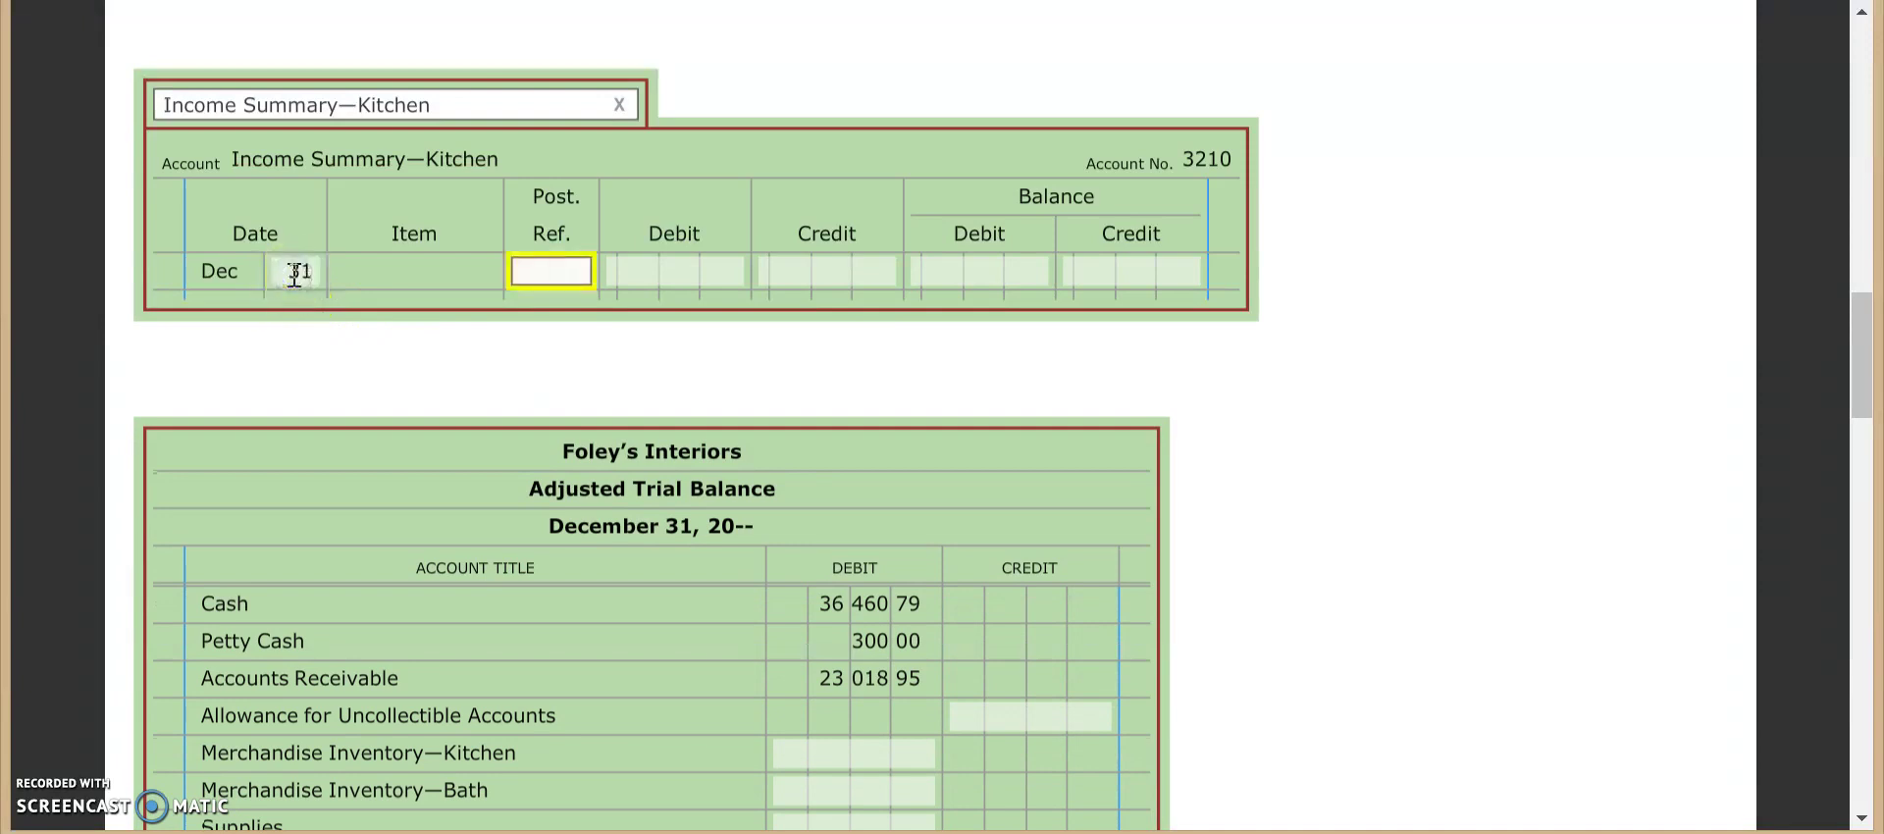
type("G20")
key("Tab")
key("Tab")
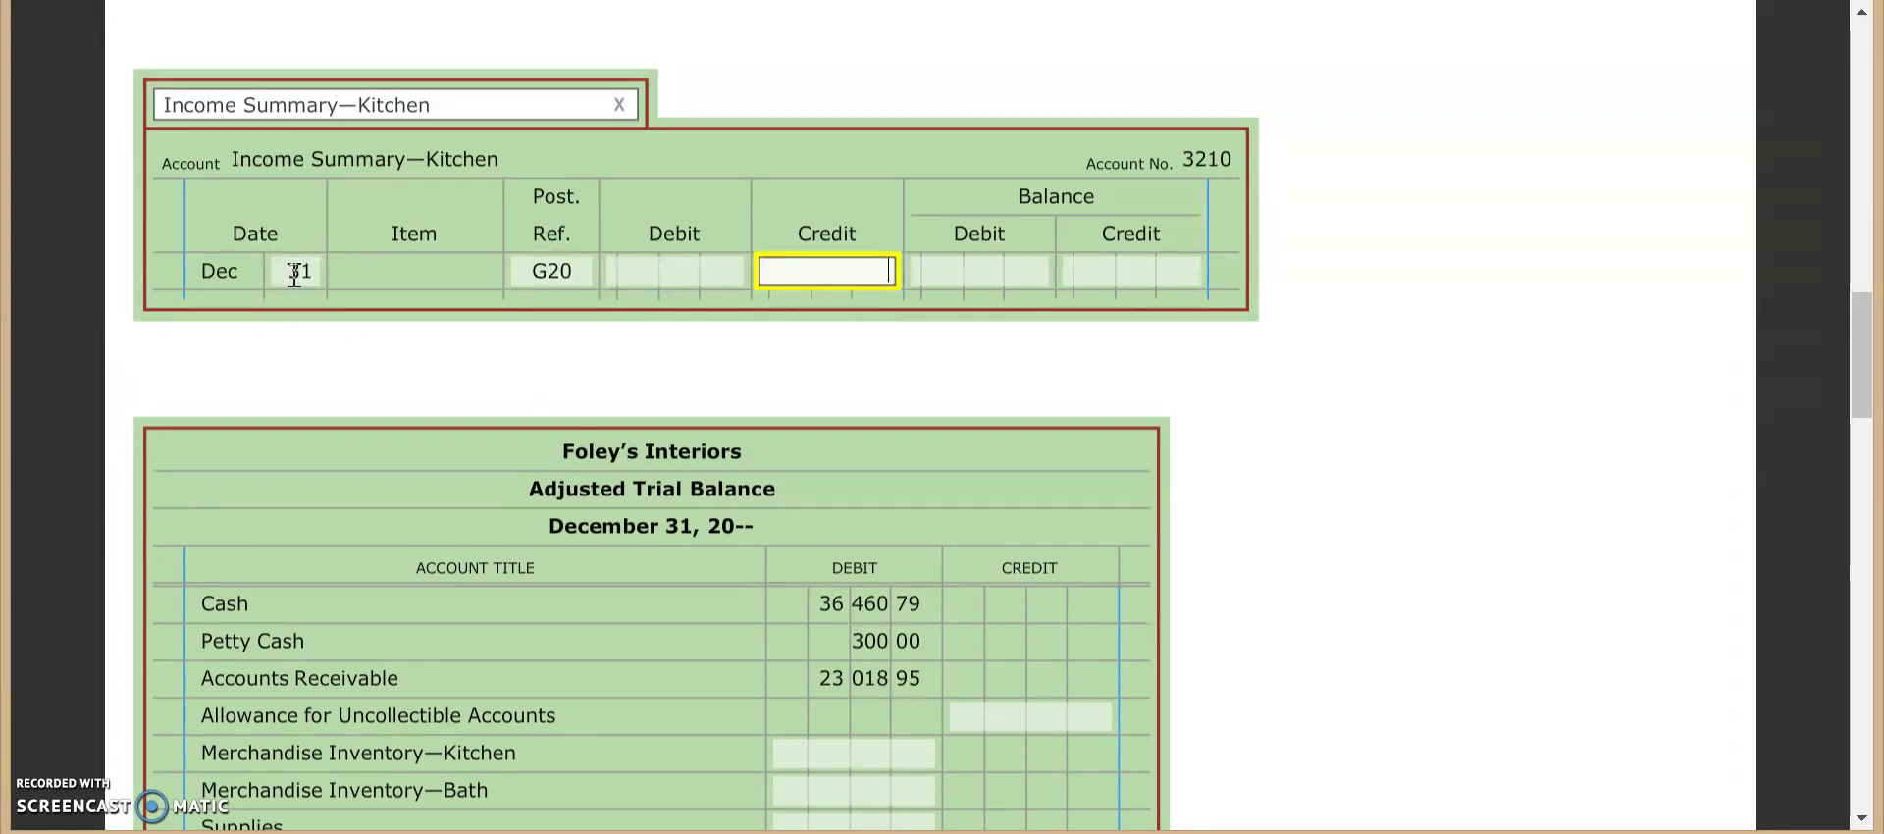
type("6194.62")
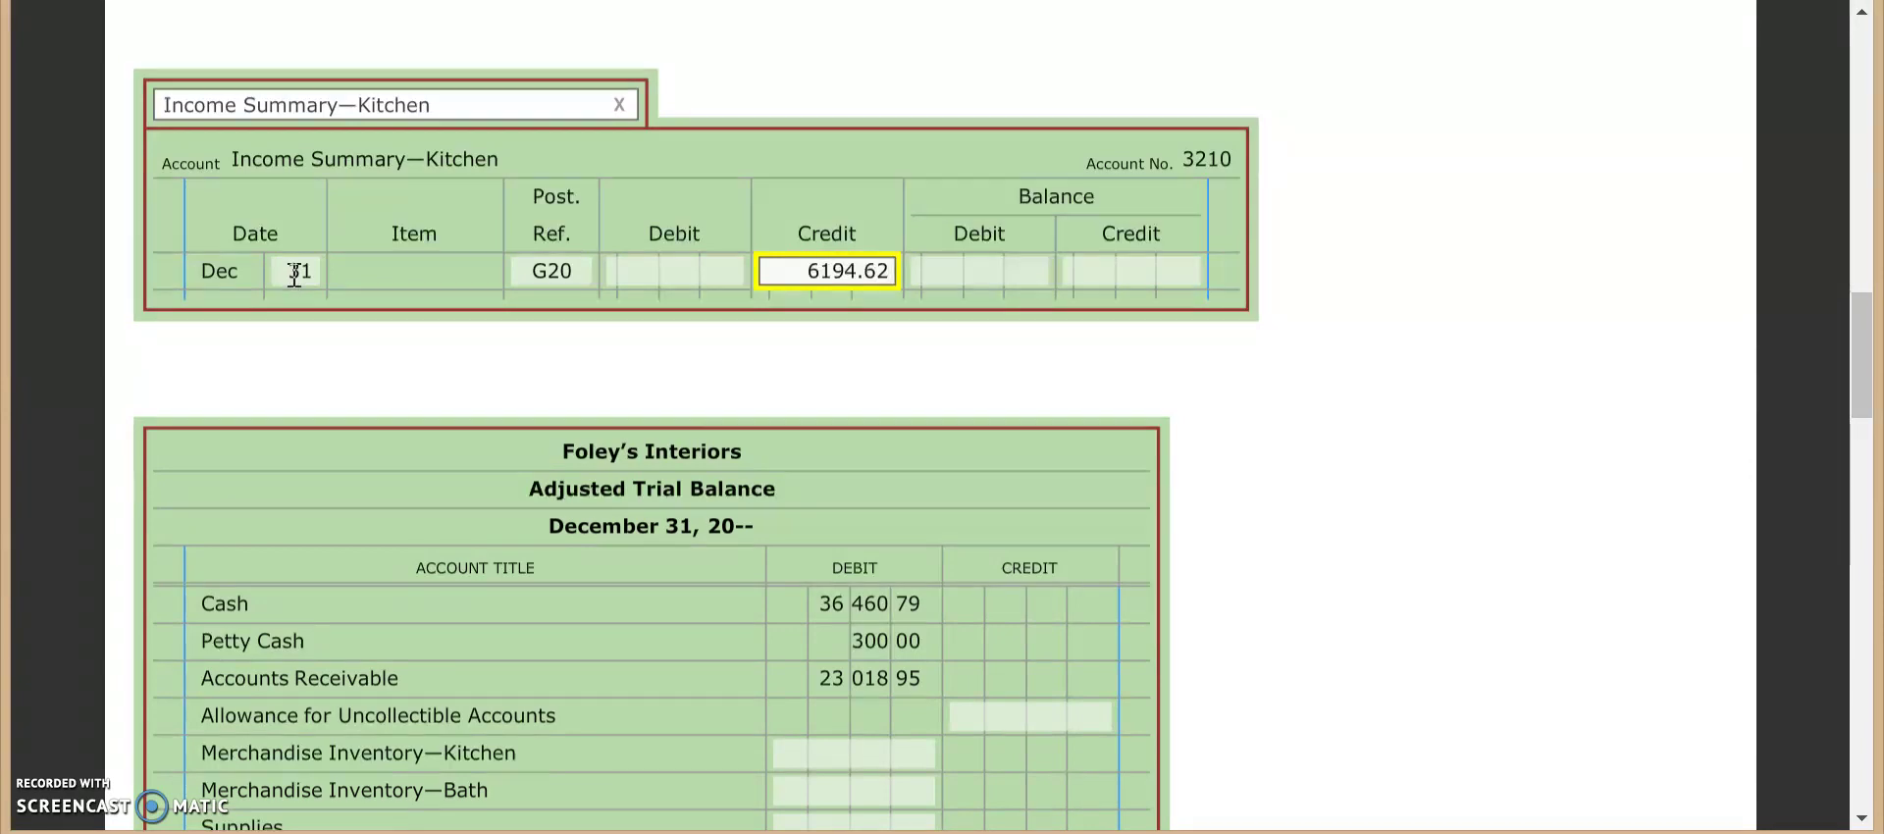
key("Tab")
key("Tab")
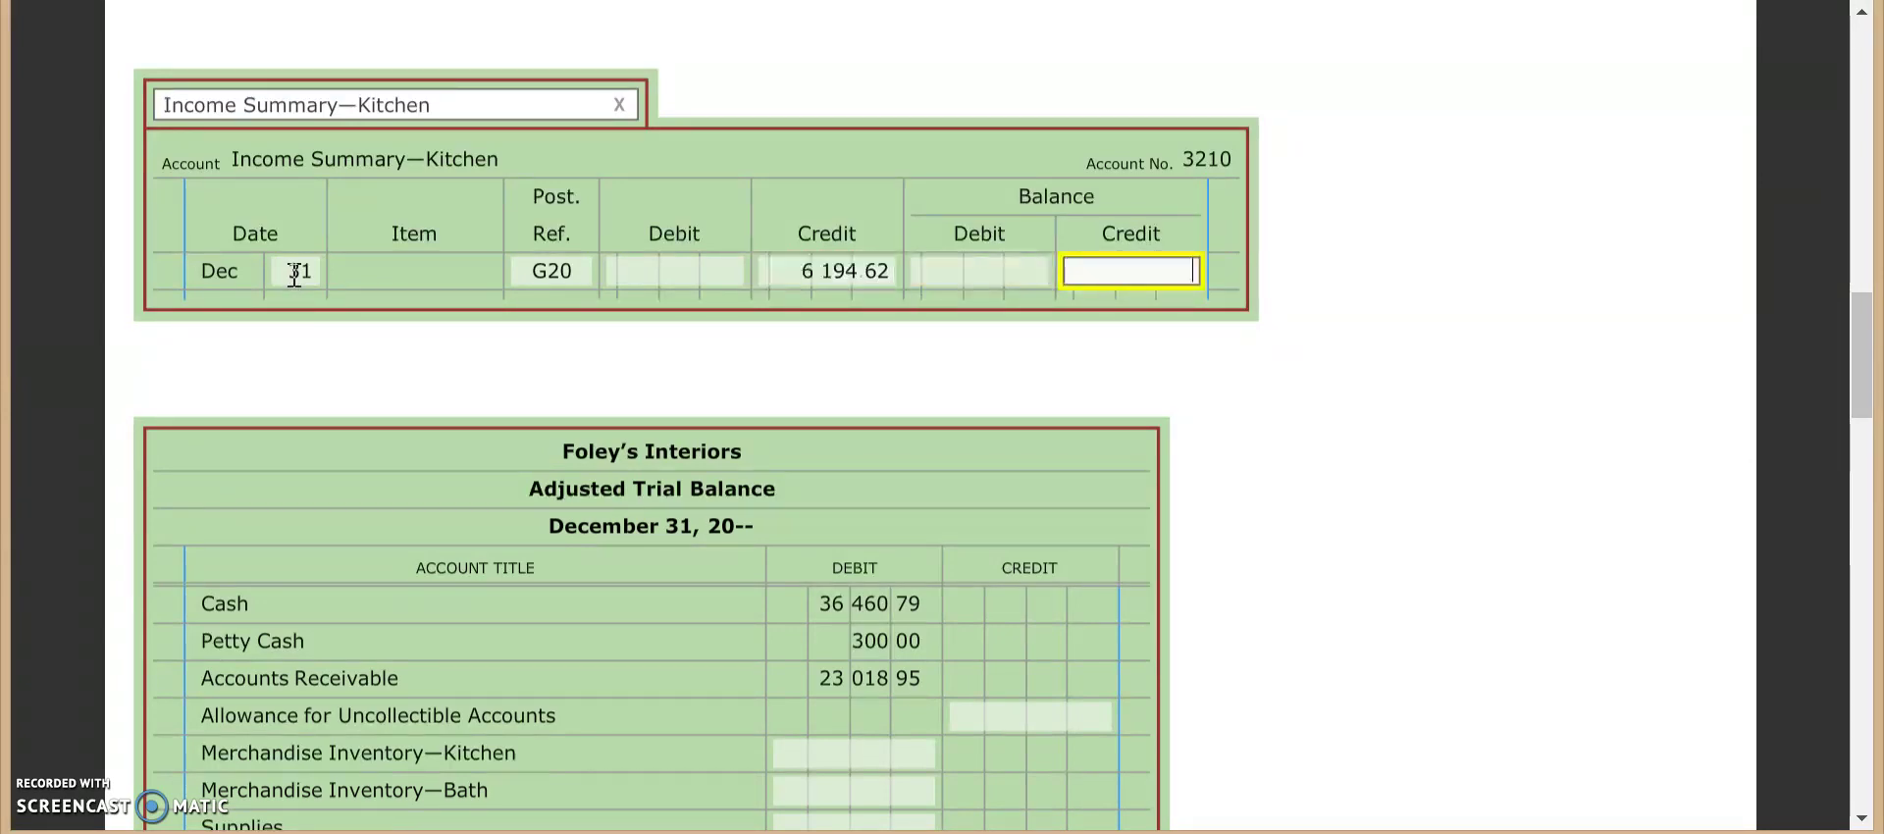
type("6194.62")
left_click(1252, 316)
Step: Record post reference 3210 on journal row 5
scroll(1252, 316, "up", 10)
scroll(1252, 316, "up", 1)
left_click(1011, 328)
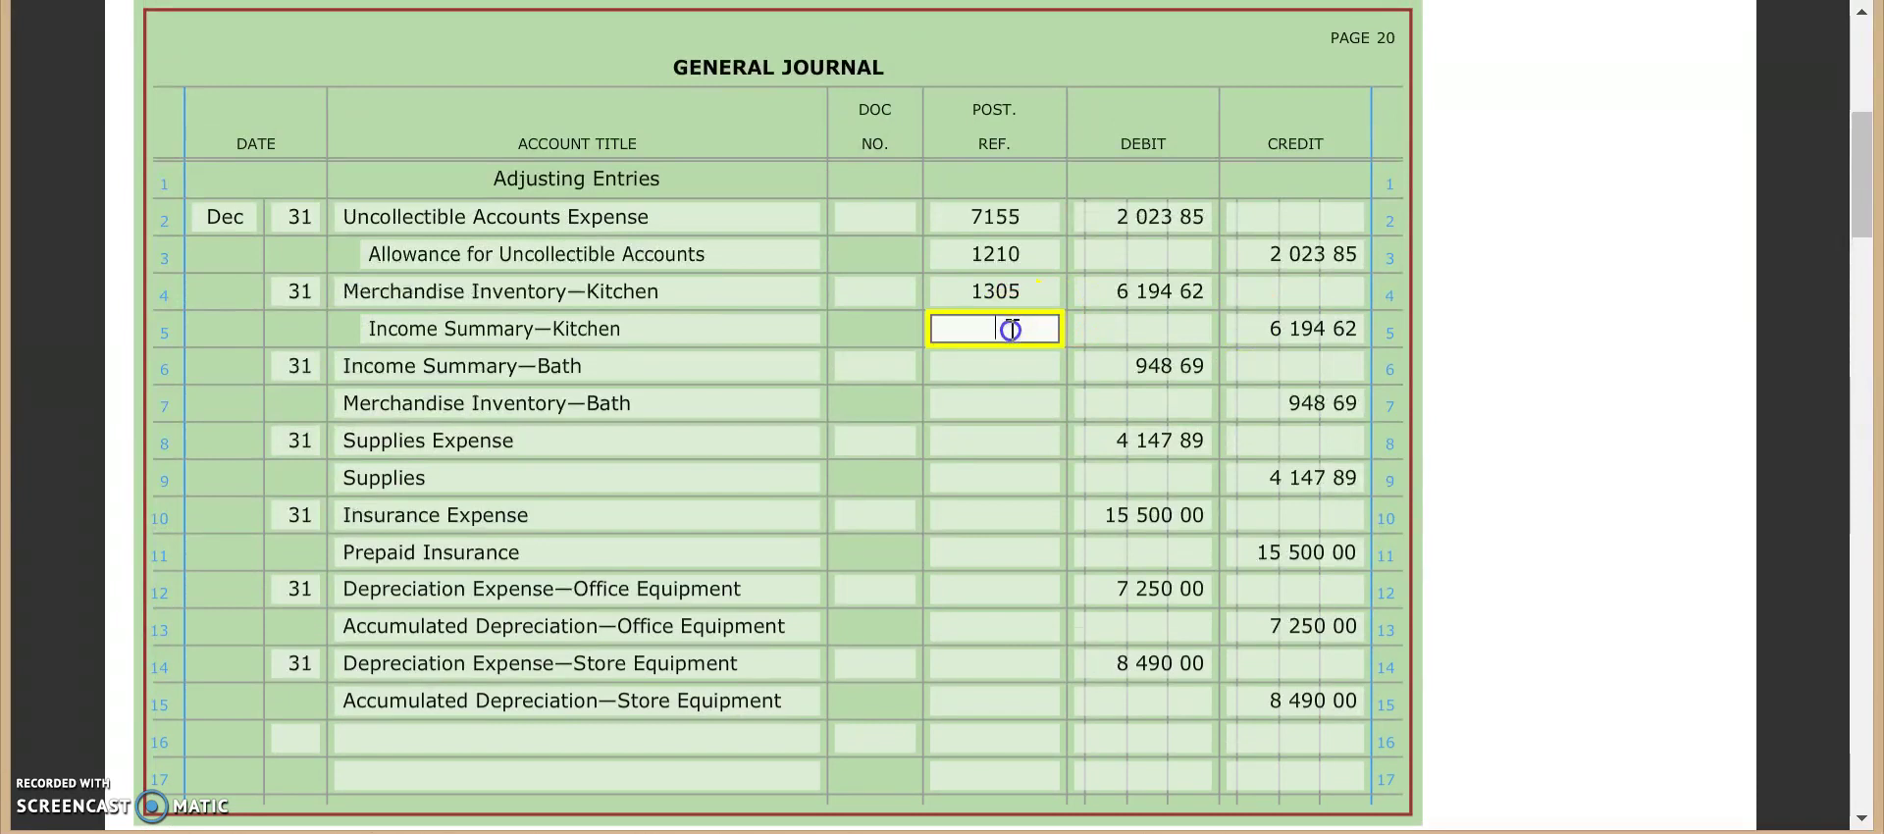
type("32")
key("Return")
left_click(1551, 429)
scroll(1398, 451, "down", 2)
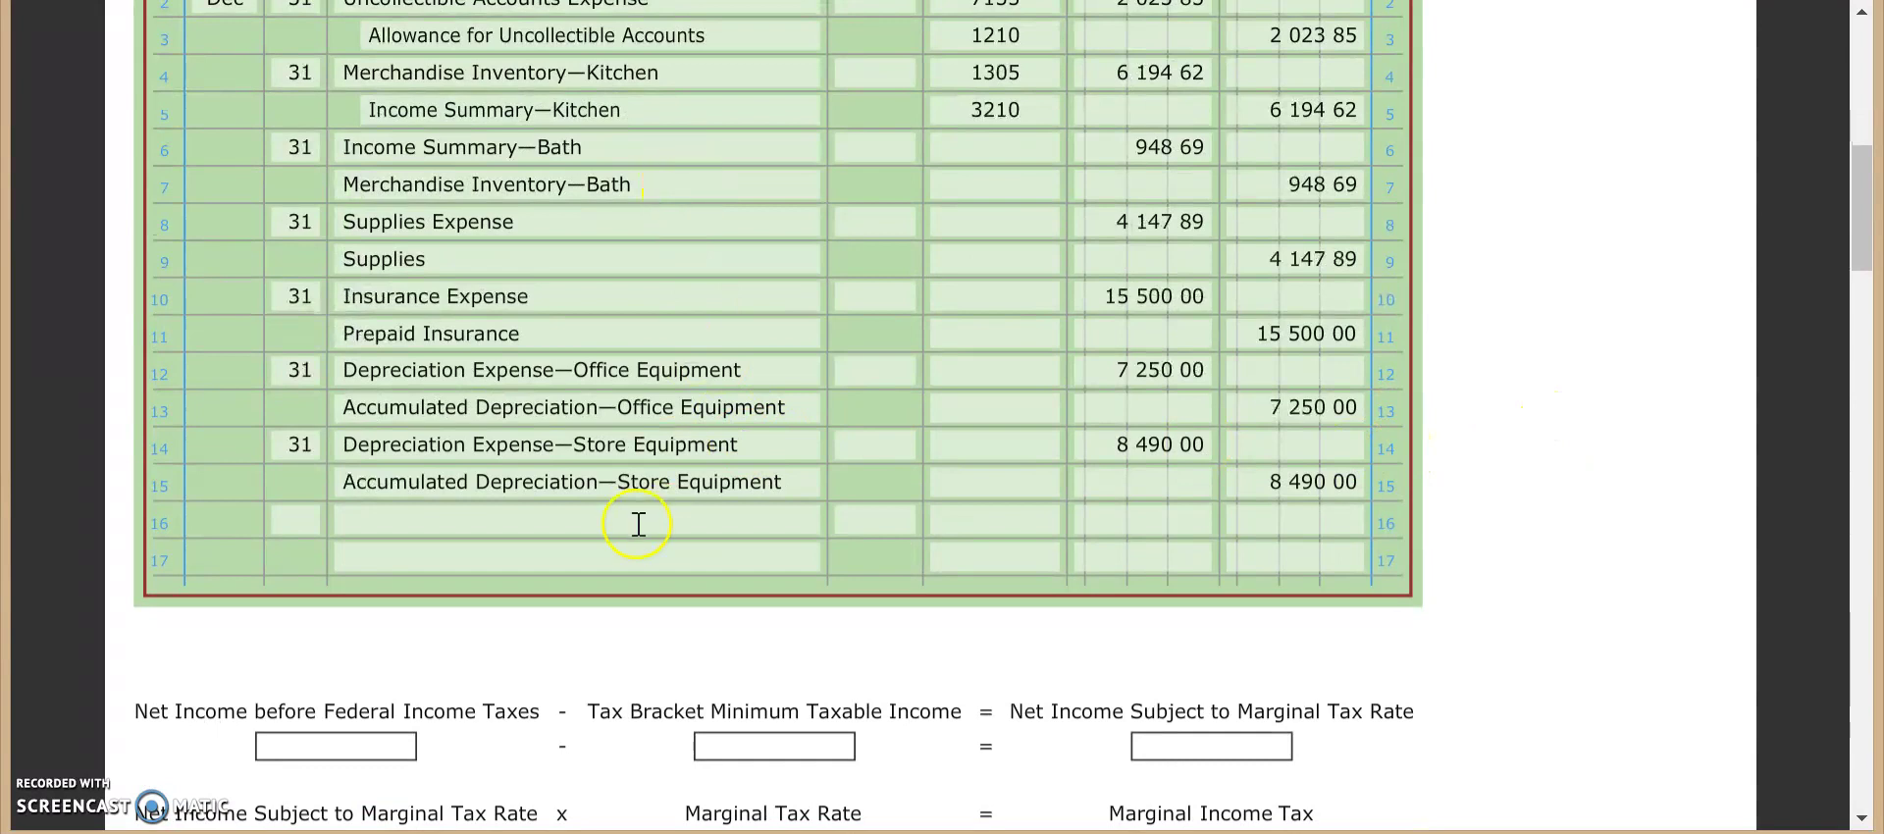
scroll(638, 524, "down", 6)
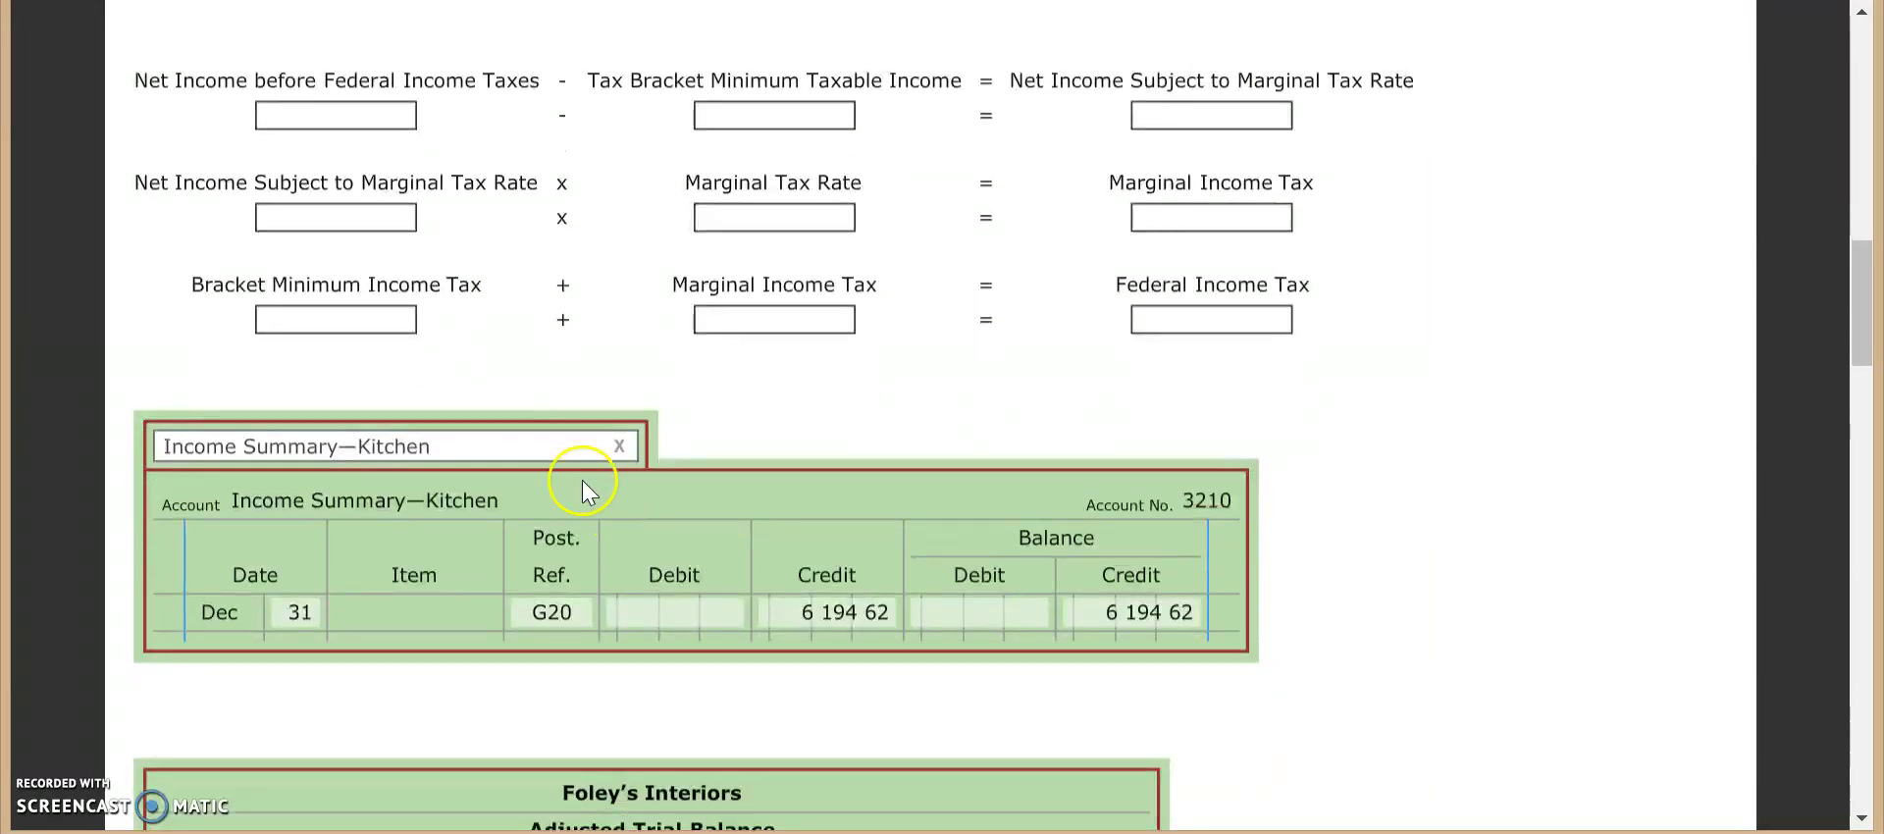
Step: Select the Income Summary—Bath ledger account
left_click(569, 456)
scroll(568, 462, "down", 1)
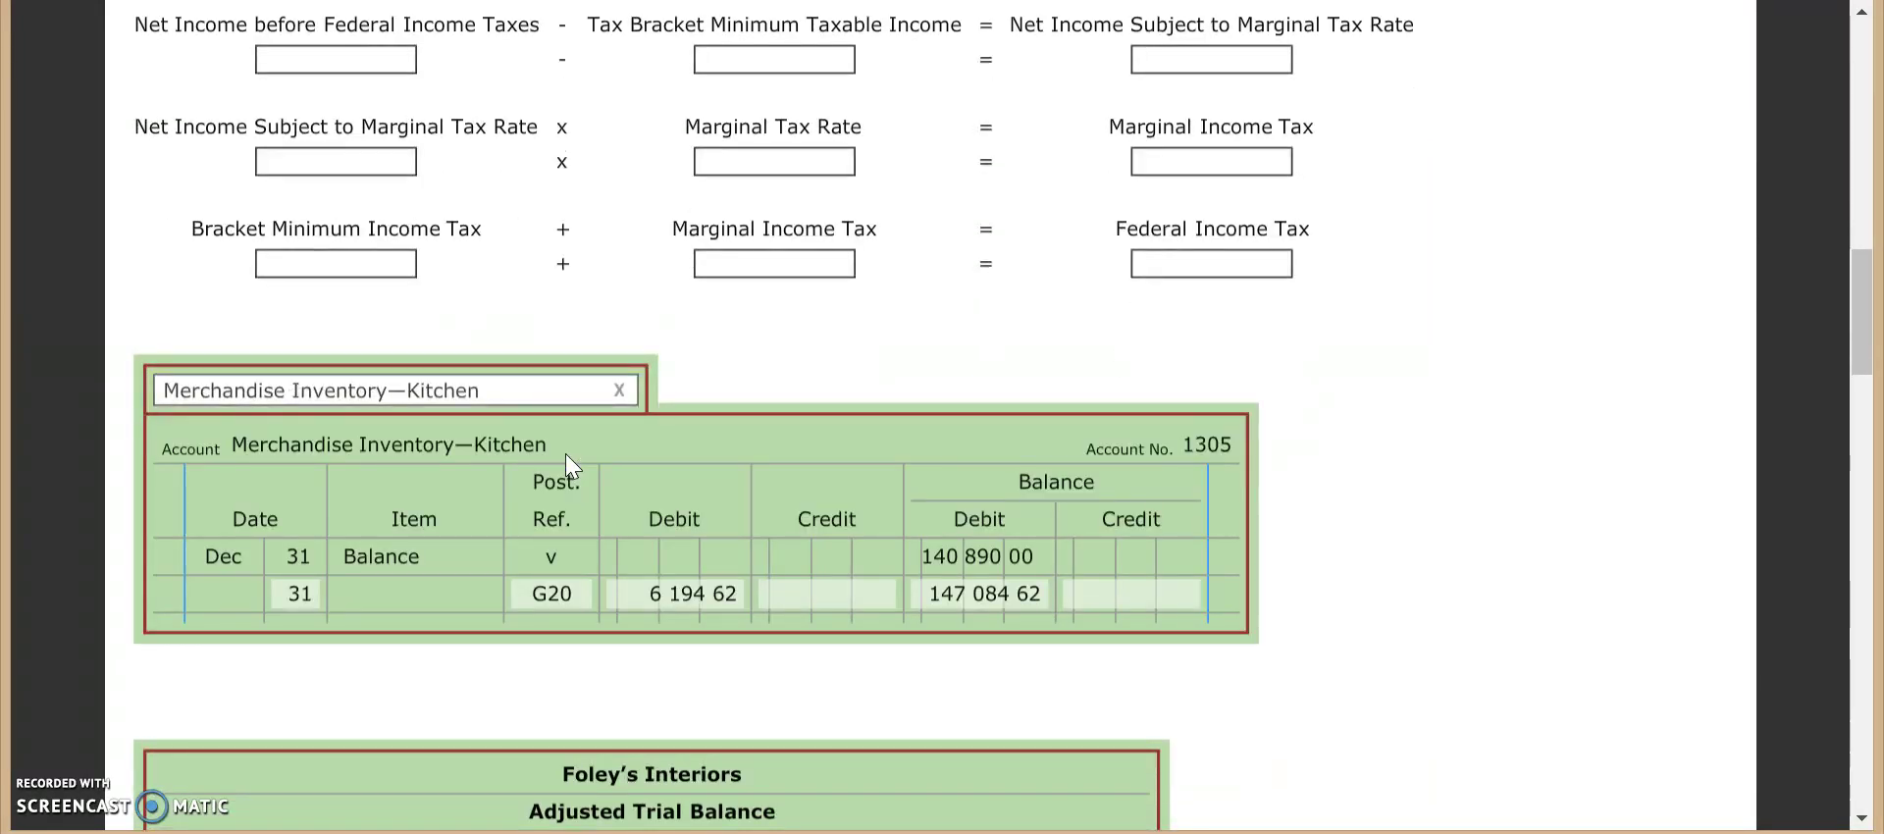
left_click(546, 412)
left_click(537, 398)
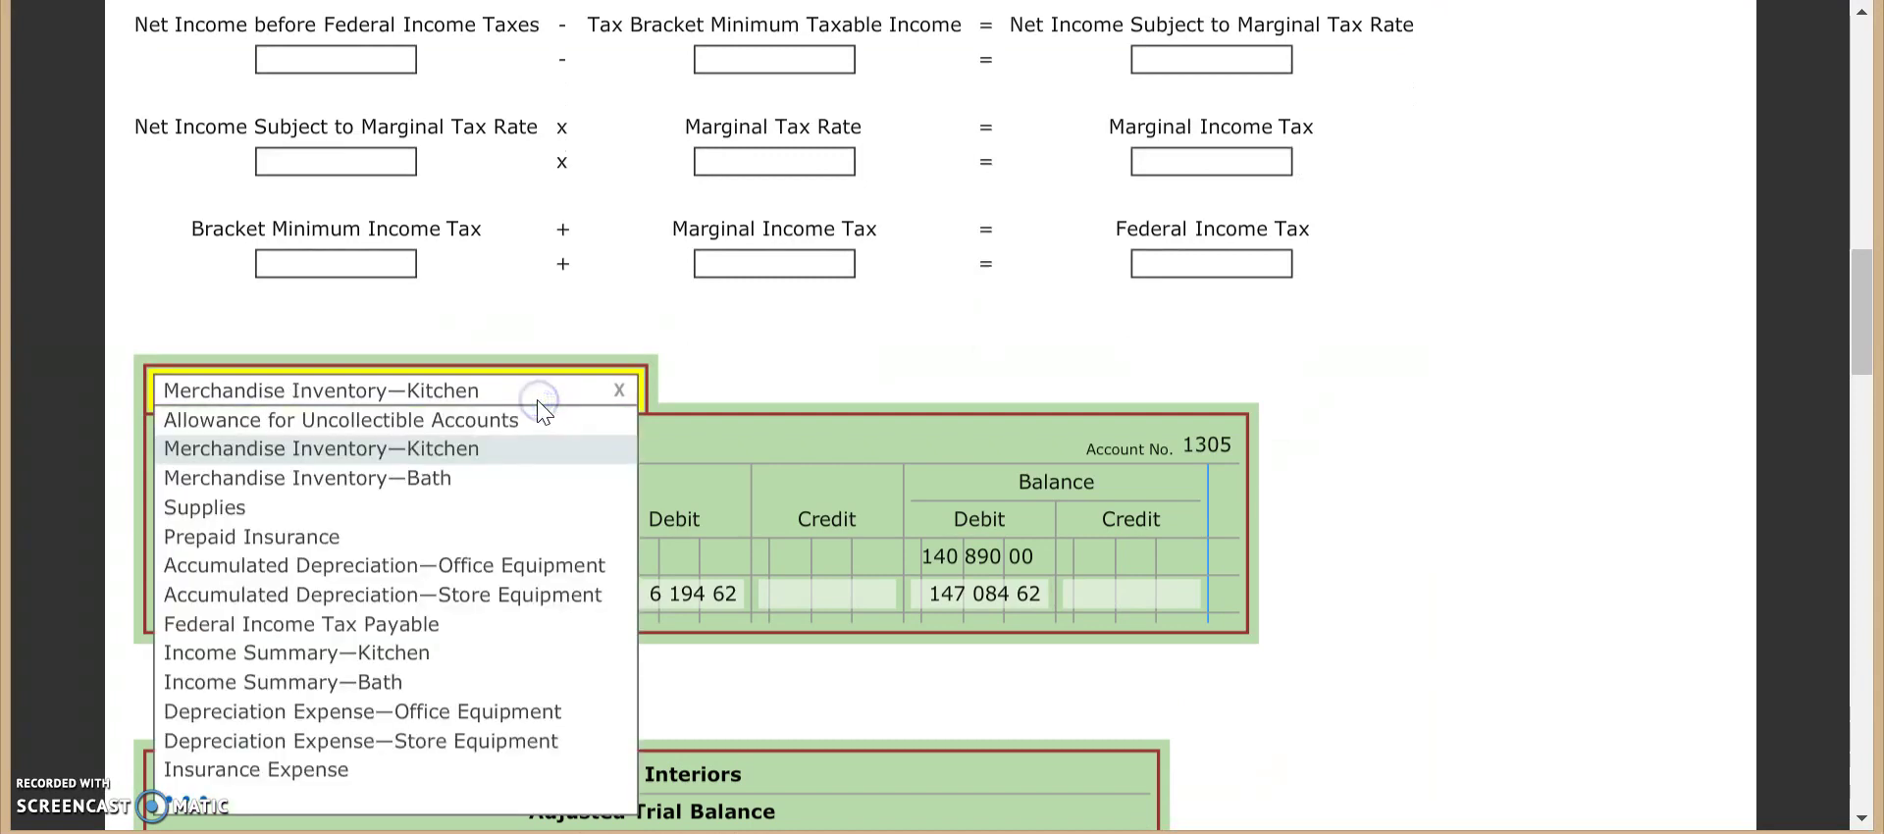
left_click(479, 679)
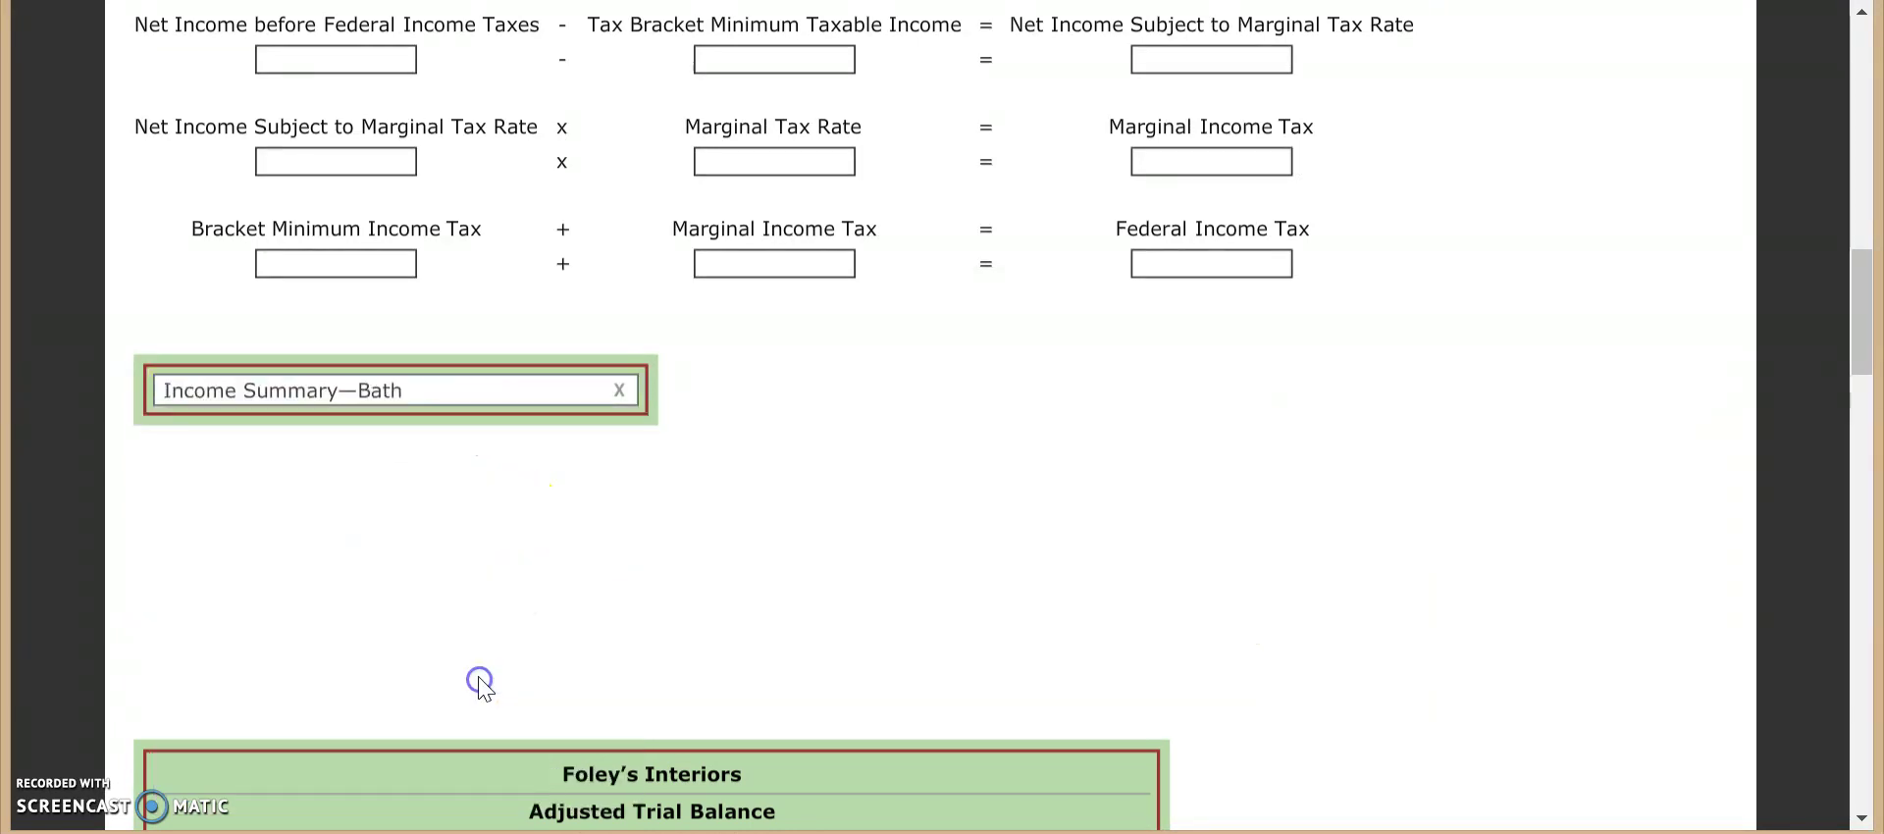
Step: Post the Dec 31 G20 debit of 948.69 with a 948.69 debit balance
left_click(314, 566)
type("31")
key("Tab")
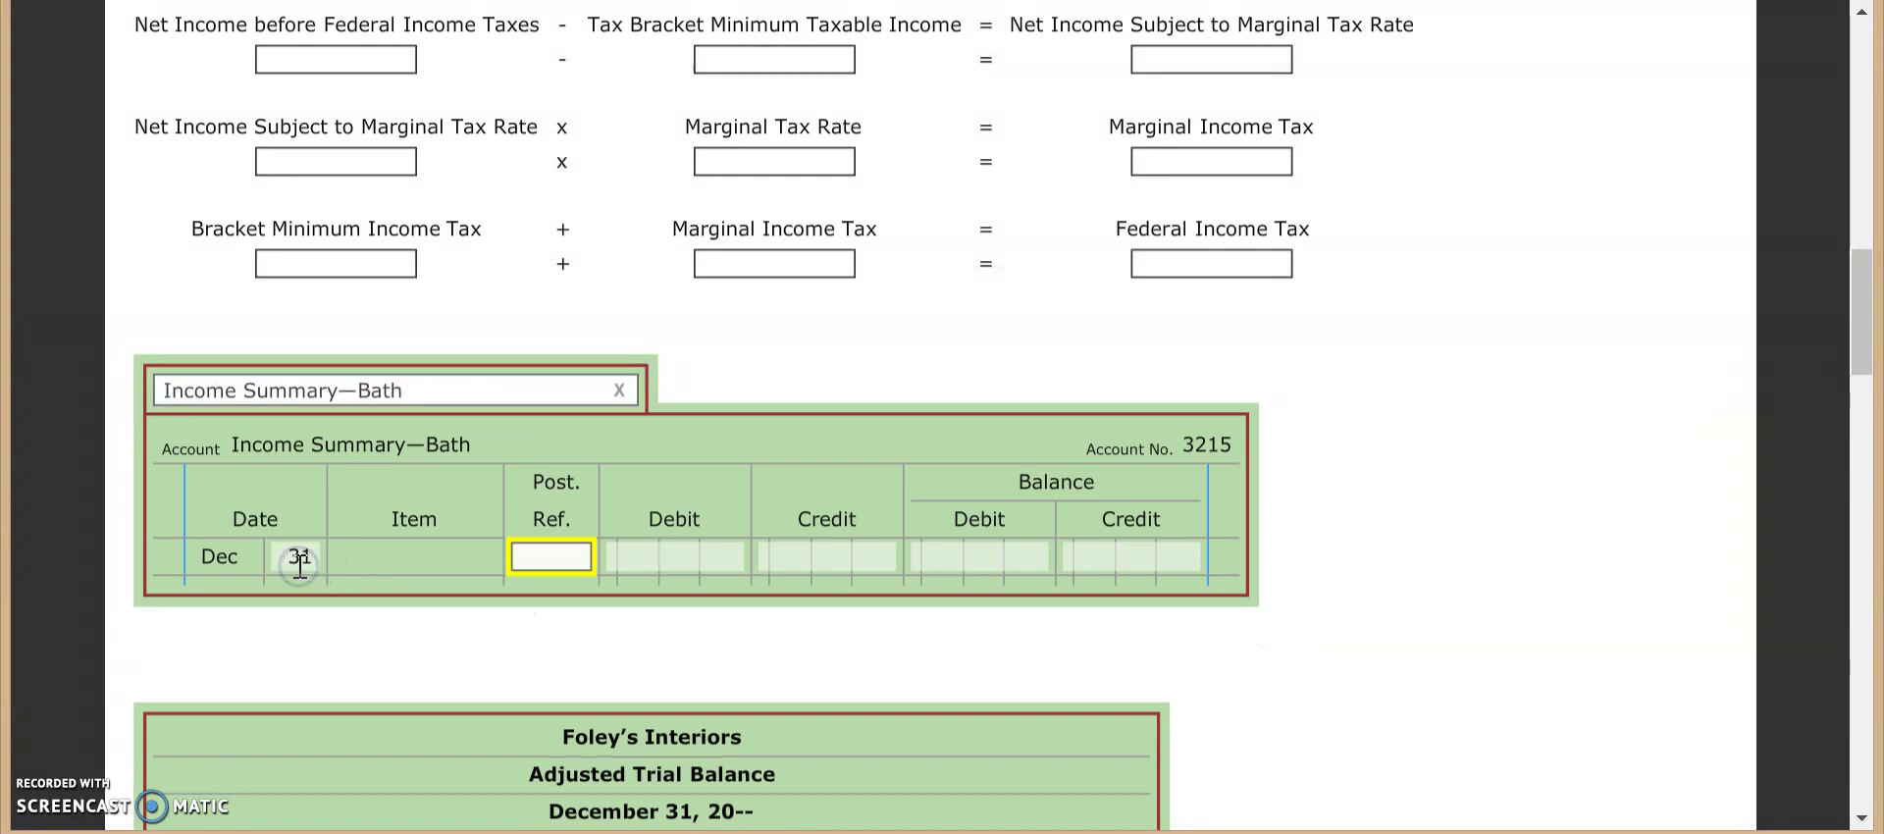
type("G20")
key("Tab")
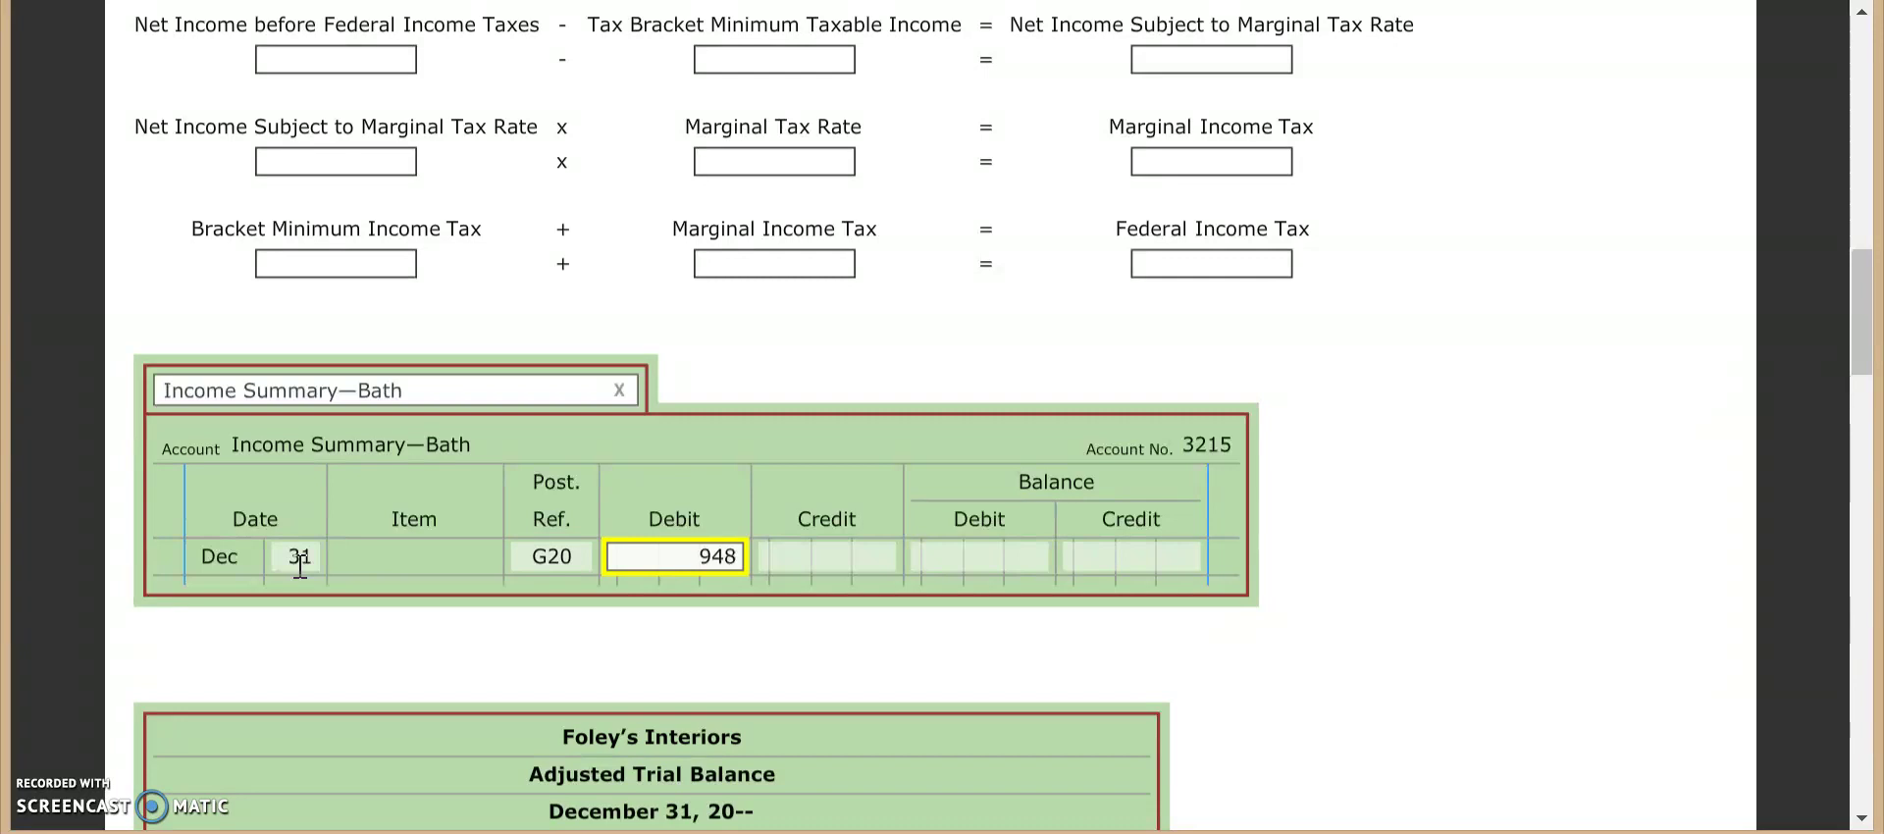
type("948.69")
key("Tab")
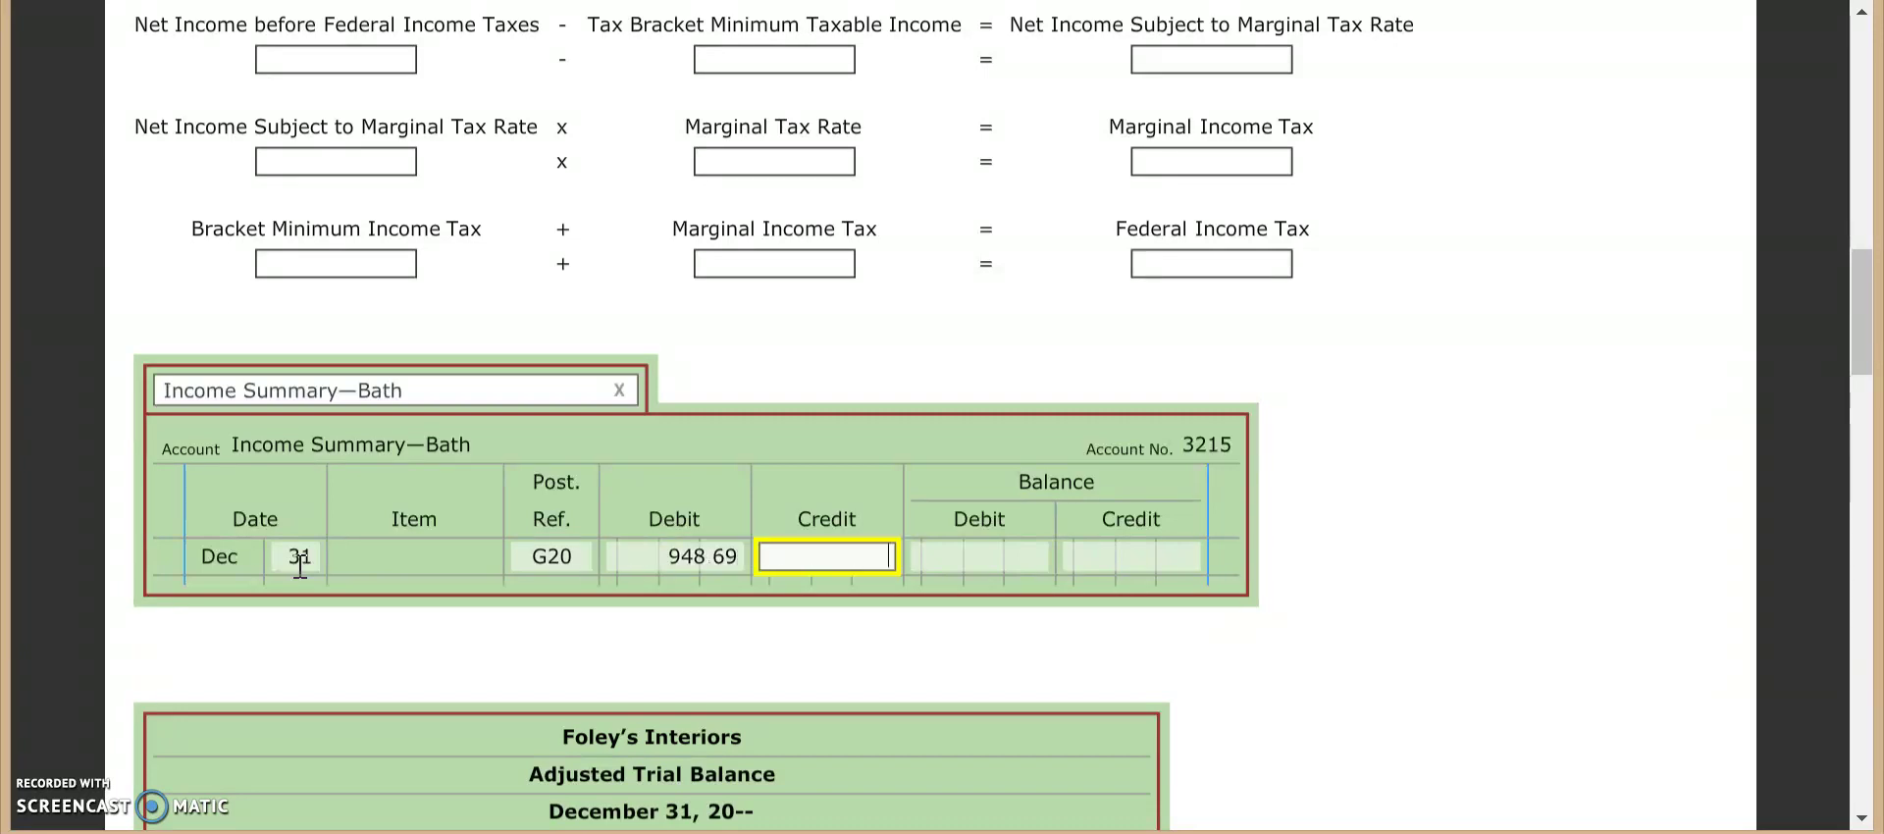
key("Tab")
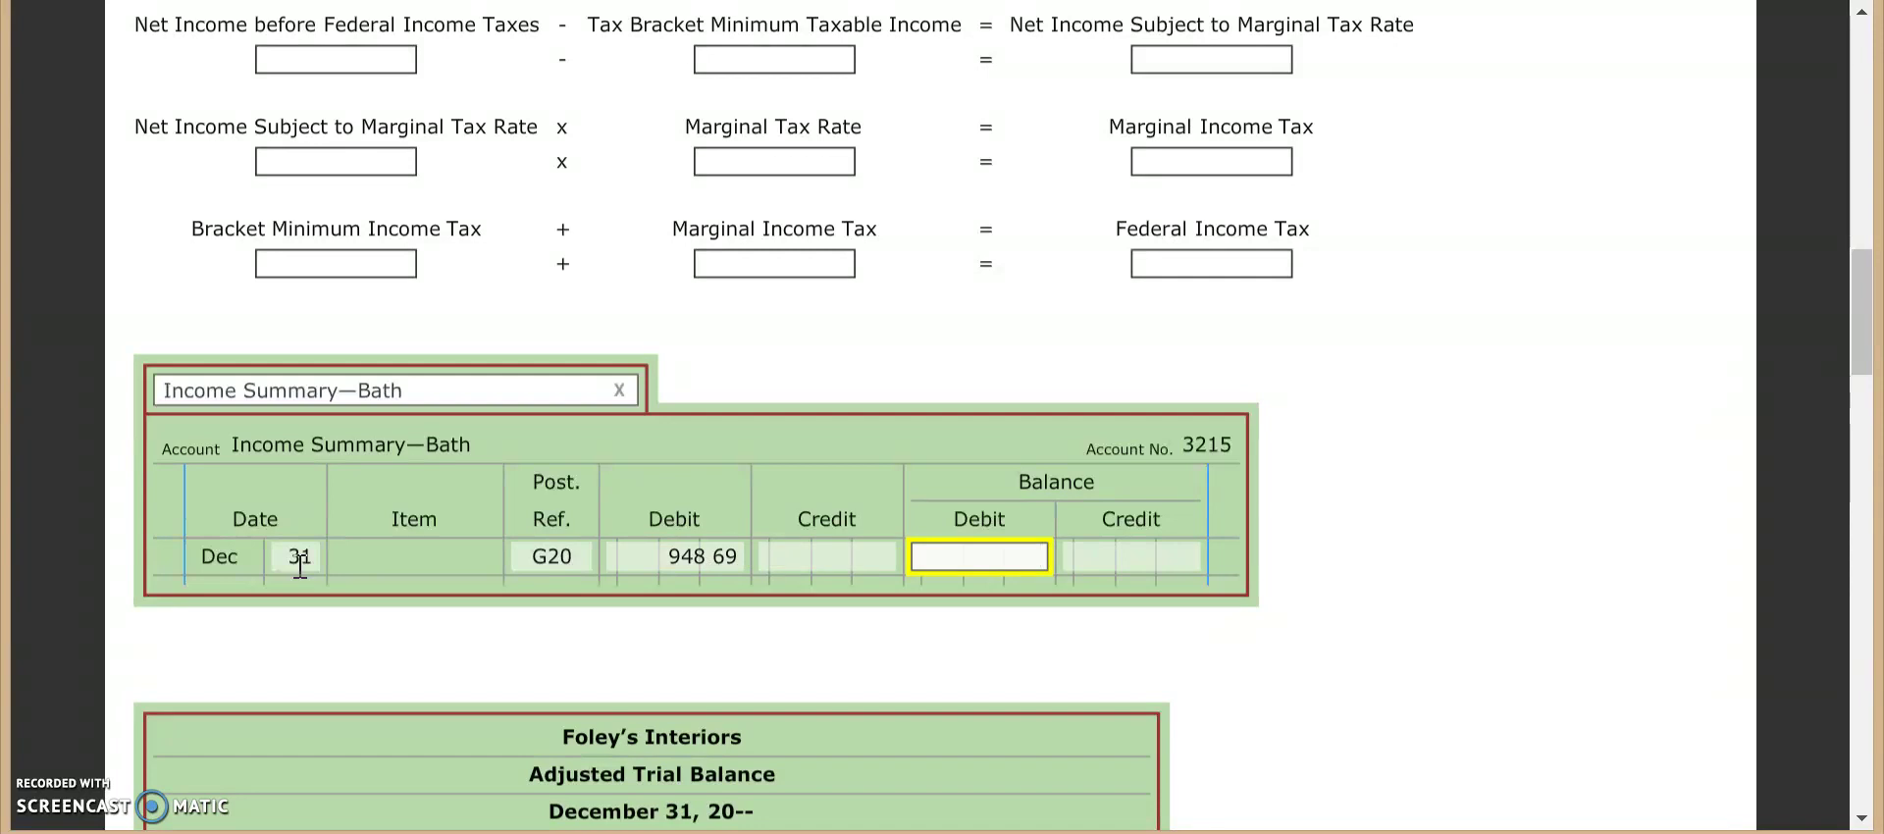
type("948.69")
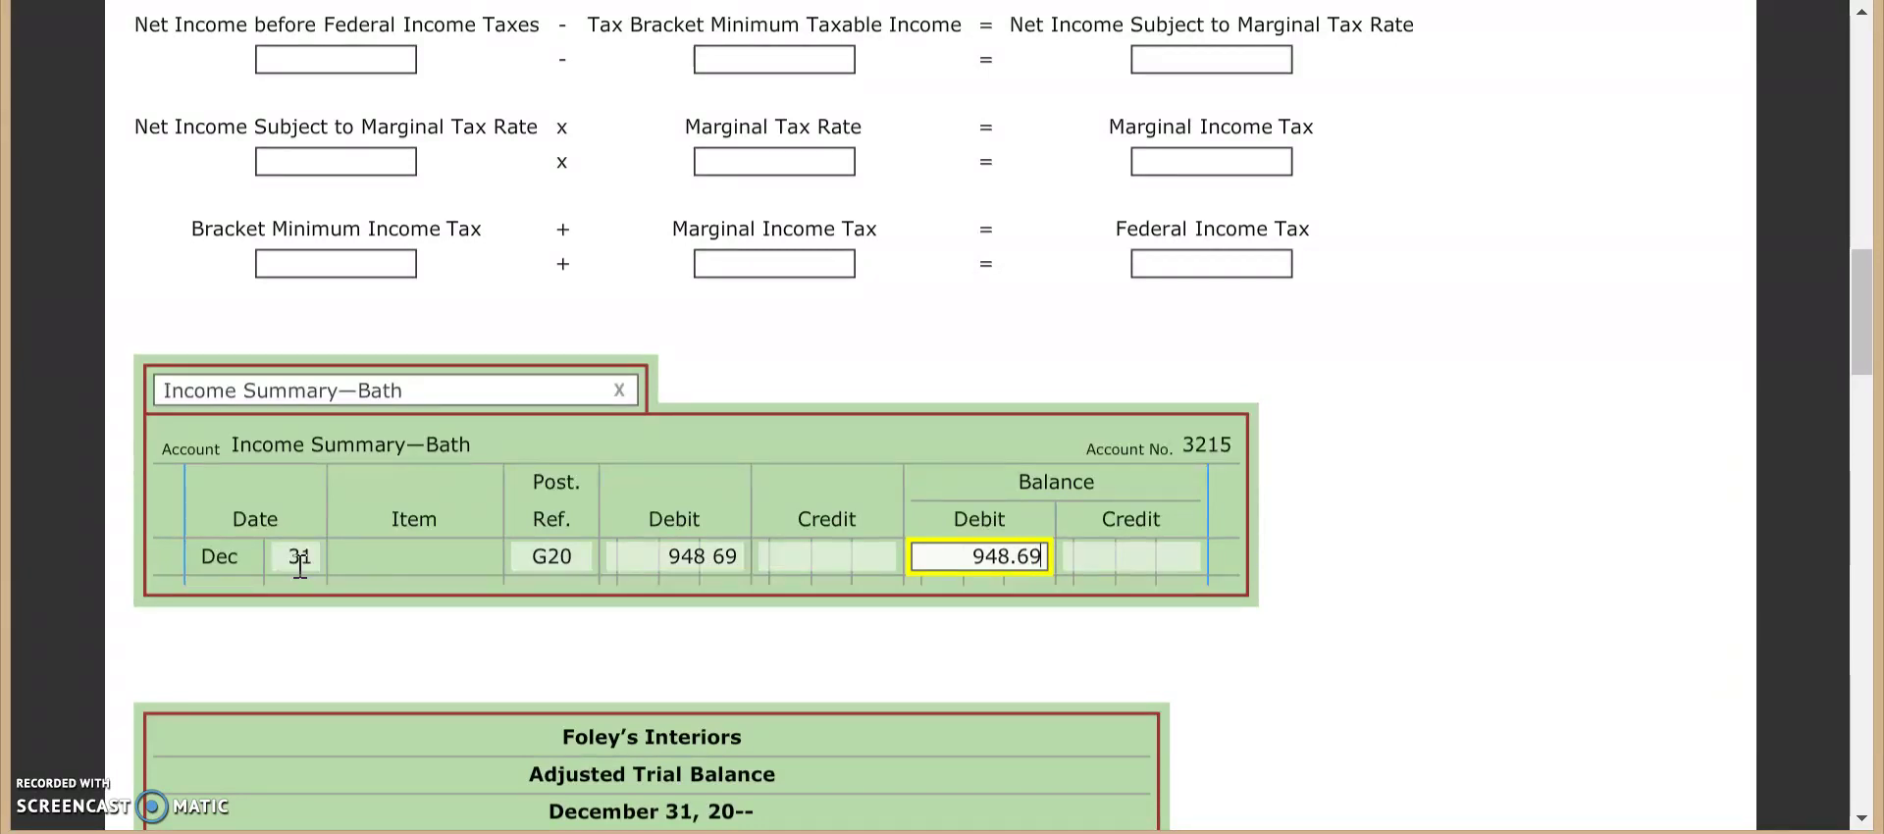
left_click(1383, 509)
Step: Record post reference 3215 on journal row 6
scroll(1383, 509, "up", 5)
left_click(1020, 253)
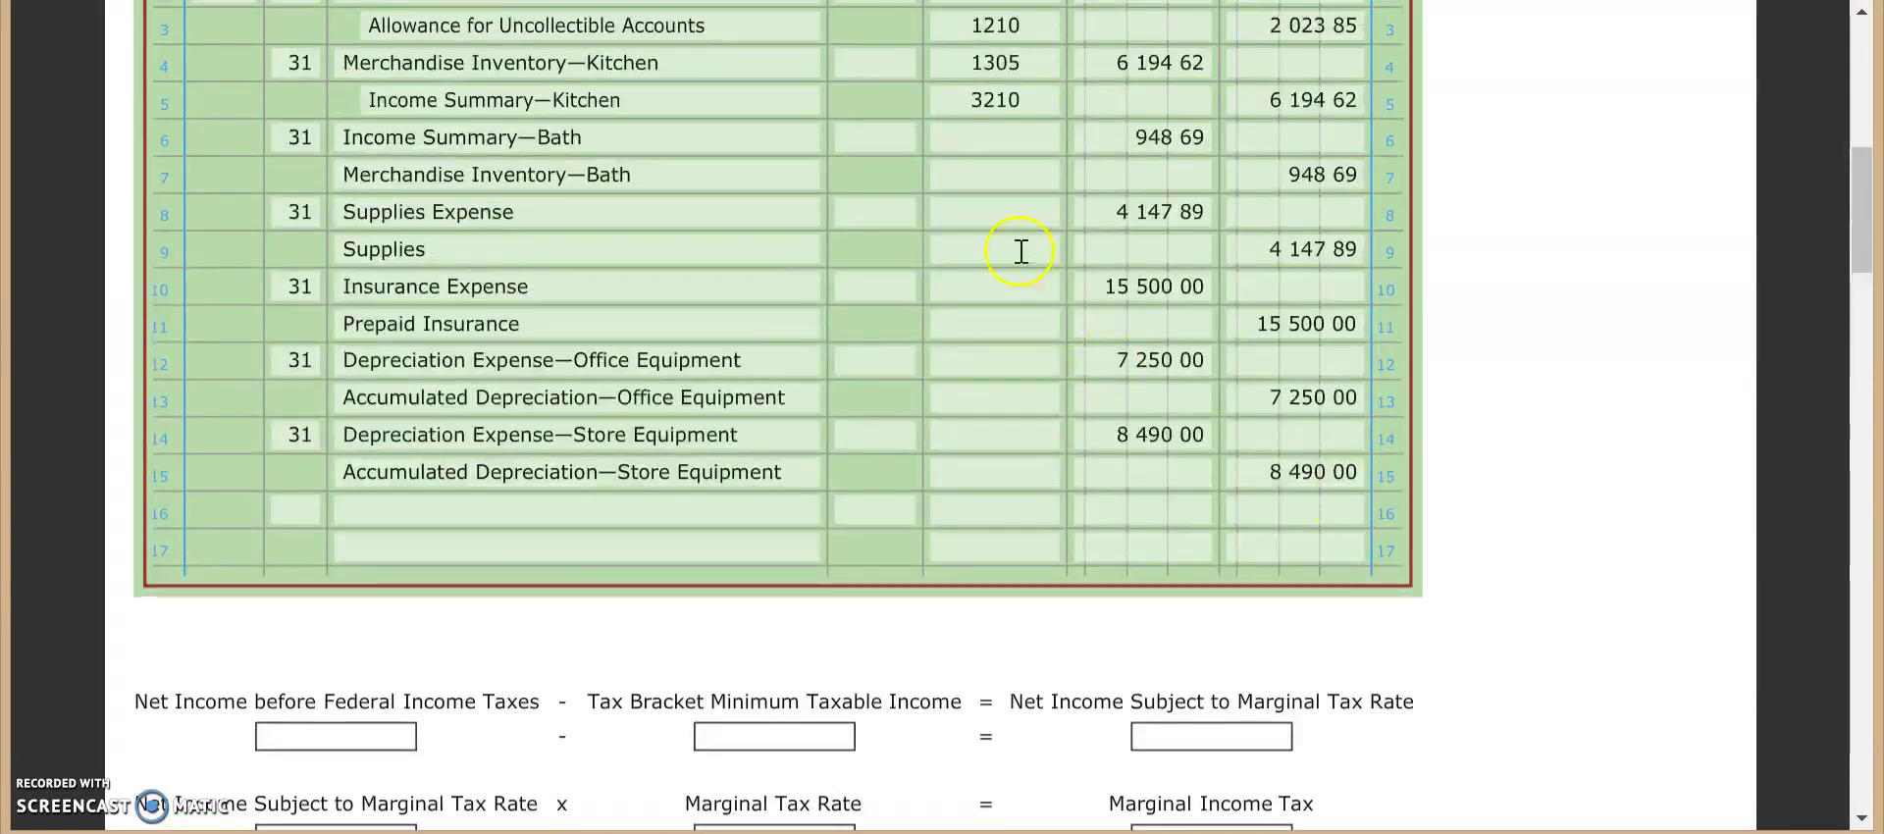
left_click(1021, 142)
type("321")
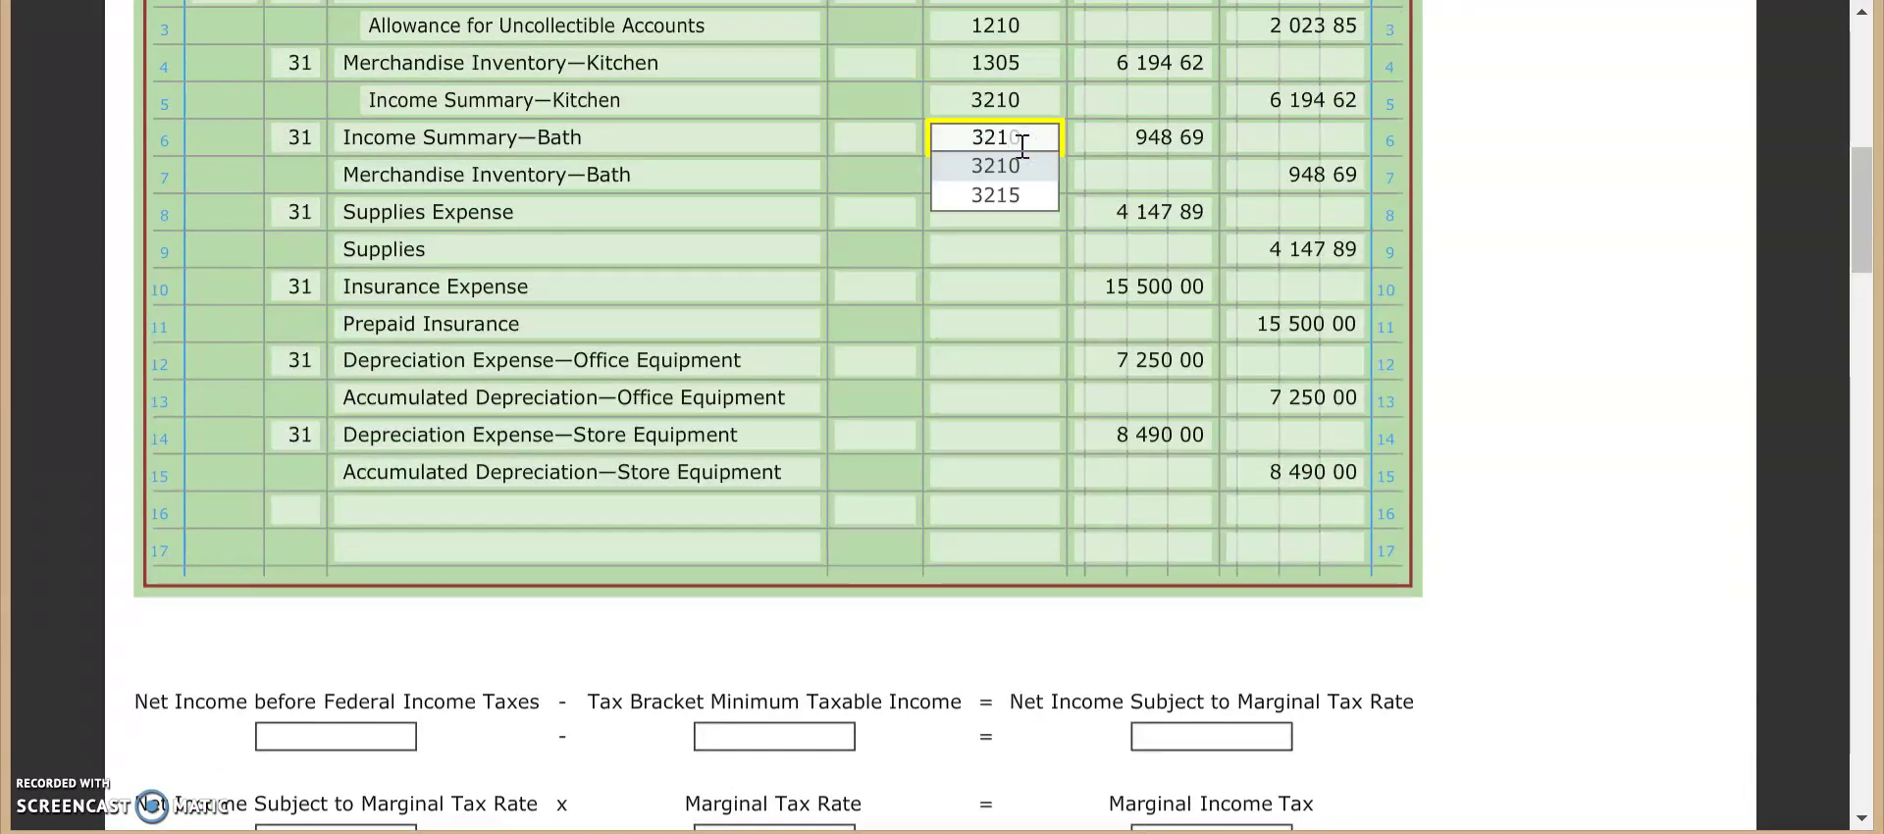
type("5")
left_click(1536, 491)
scroll(1540, 497, "down", 7)
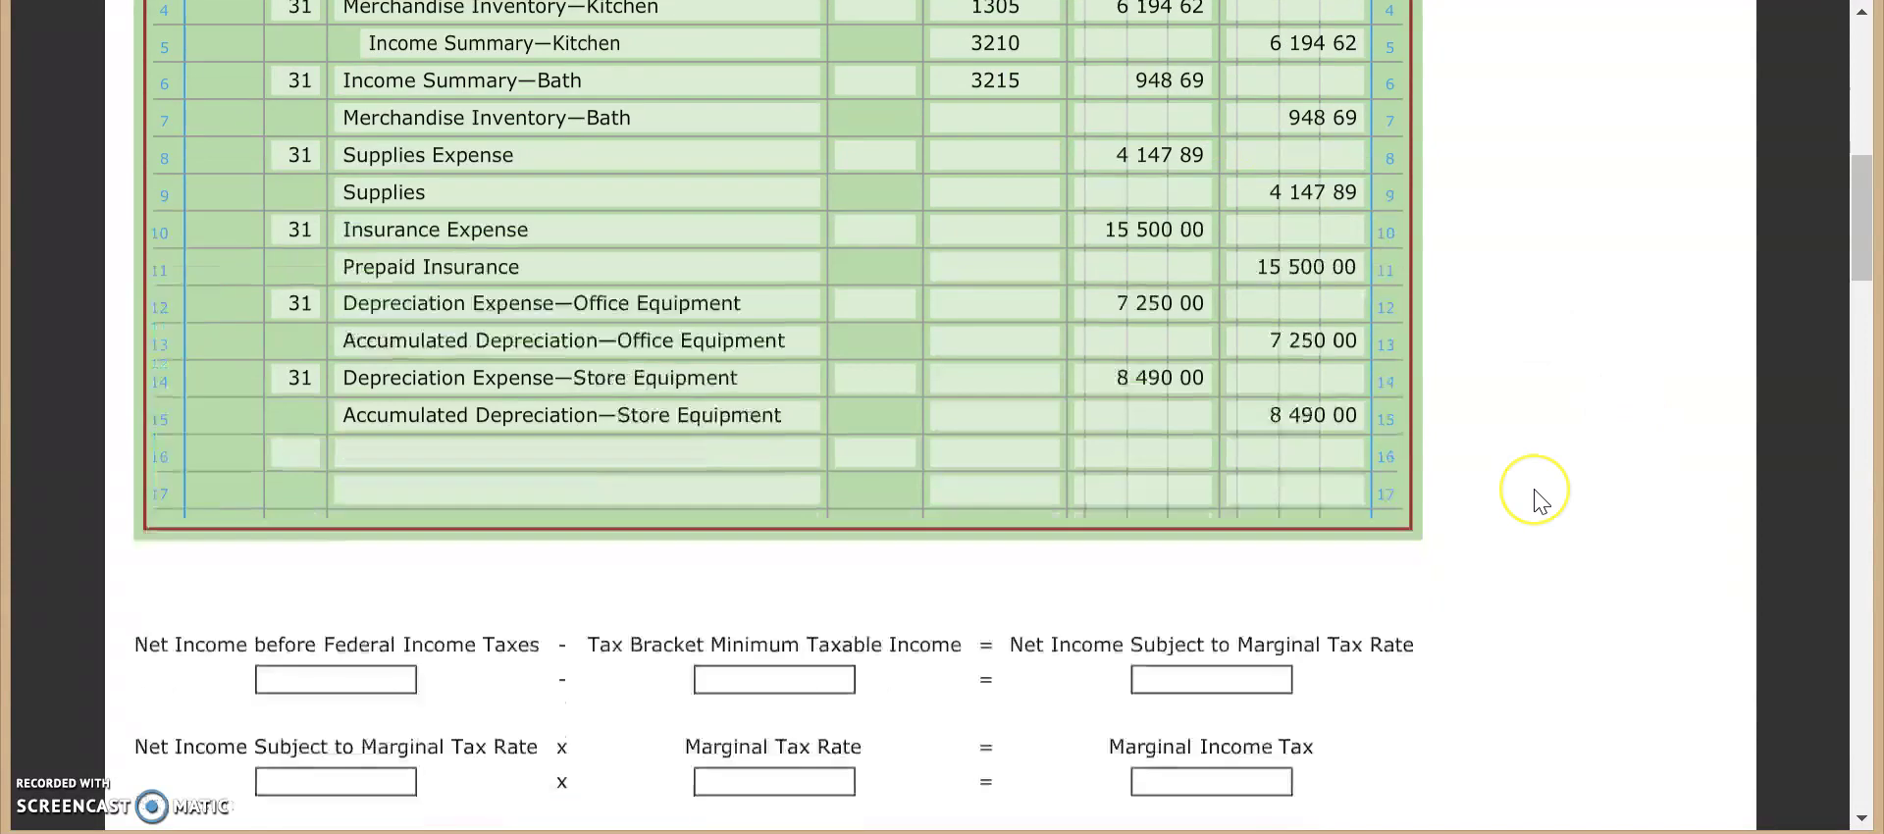
Step: Post the Dec 31 G20 credit of 948.69 to Merchandise Inventory—Bath
left_click(569, 330)
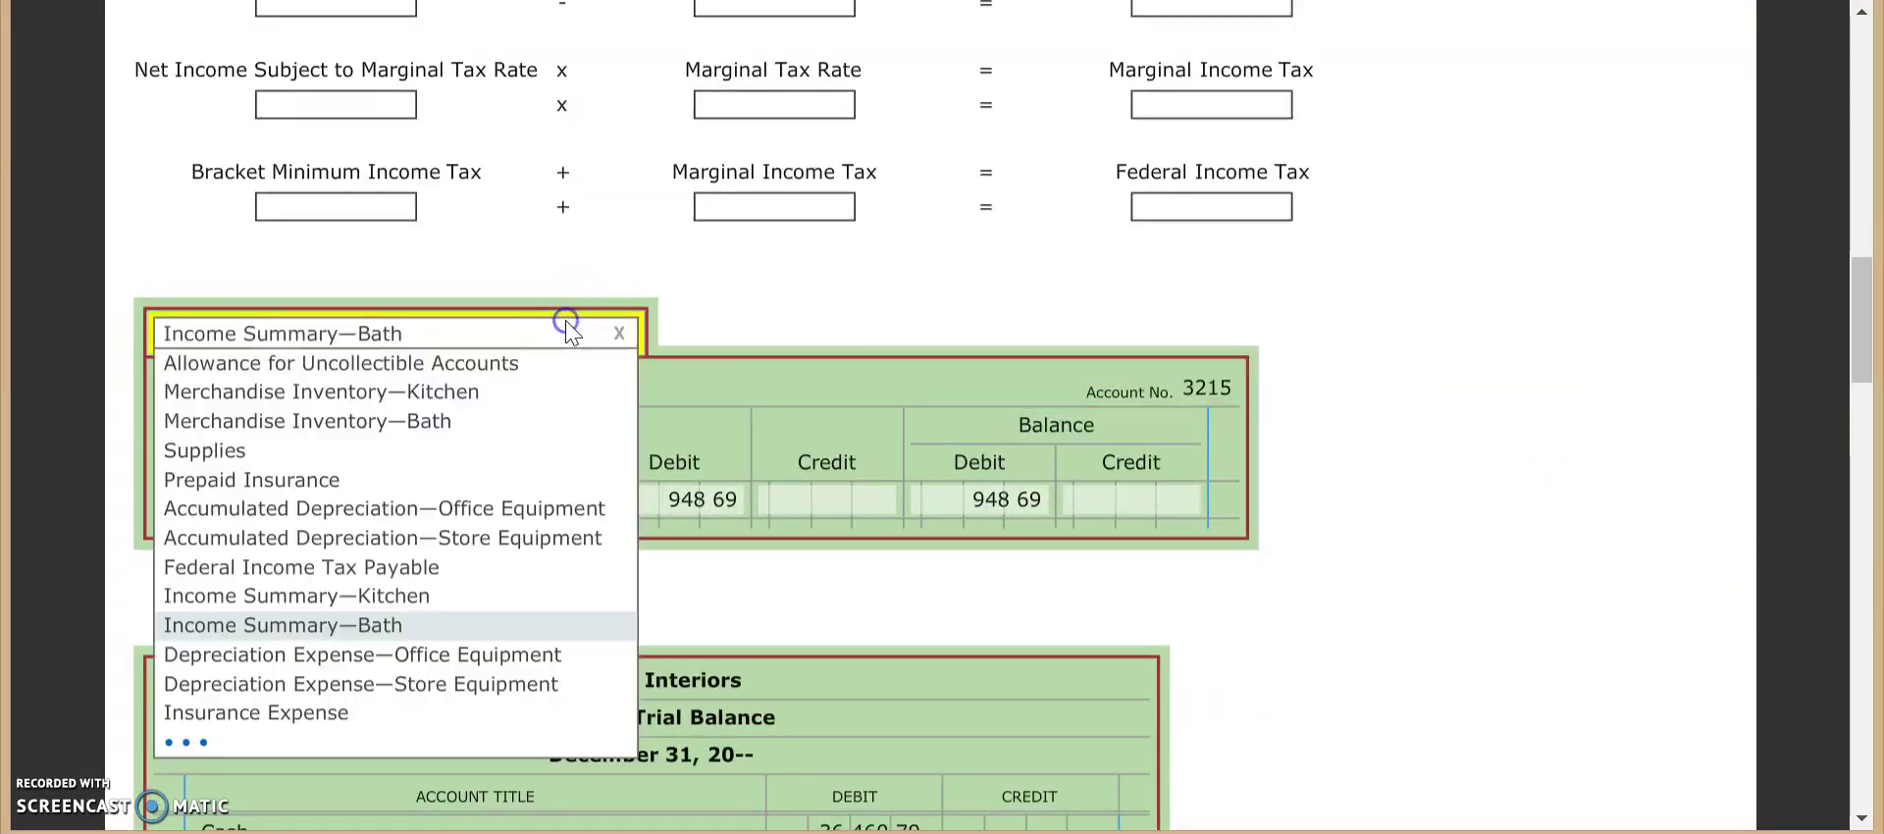
left_click(510, 428)
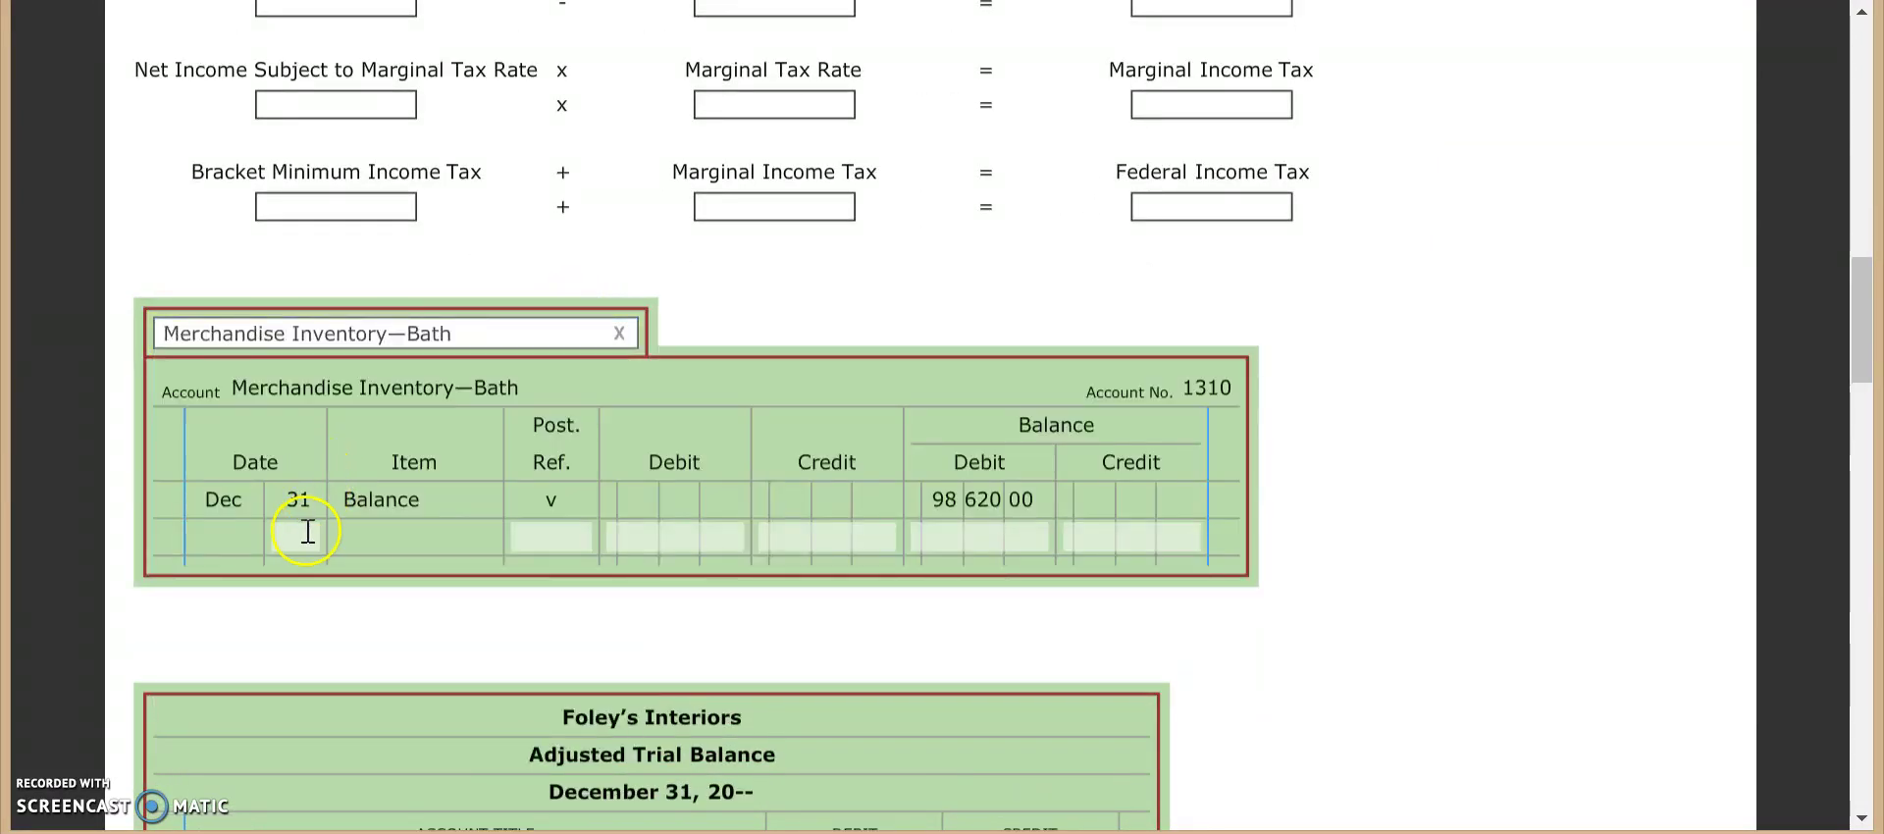
left_click(303, 534)
type("31")
key("Tab")
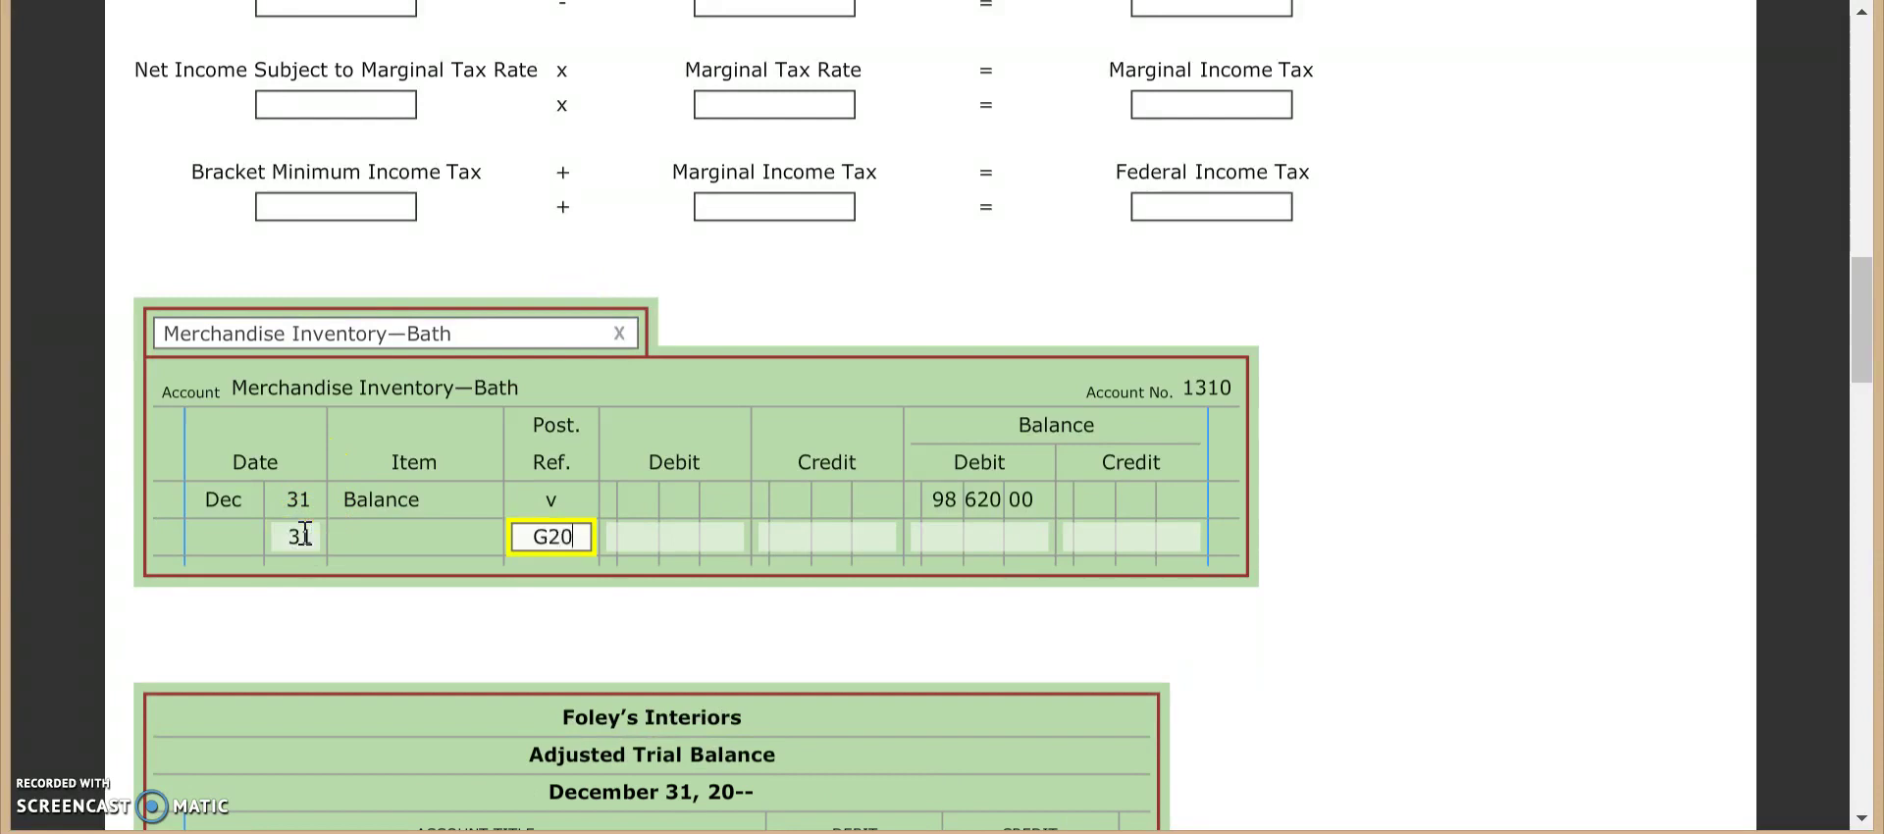
type("G20")
key("Tab")
key("Tab")
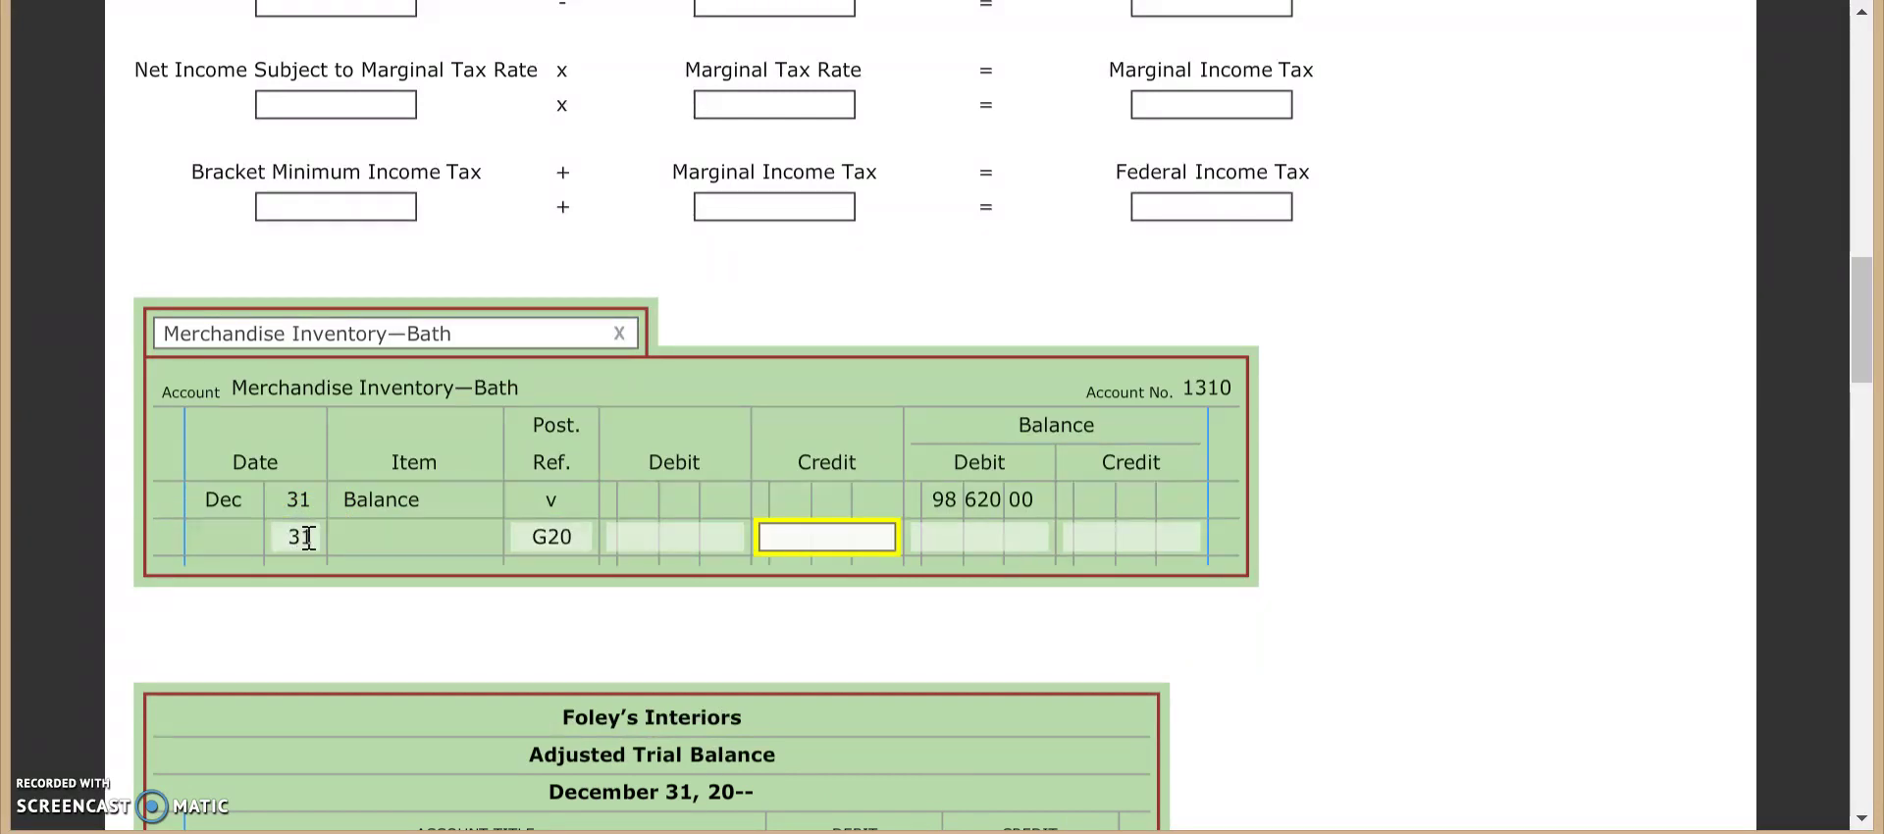
left_click(328, 537)
type("948.69")
left_click(1219, 600)
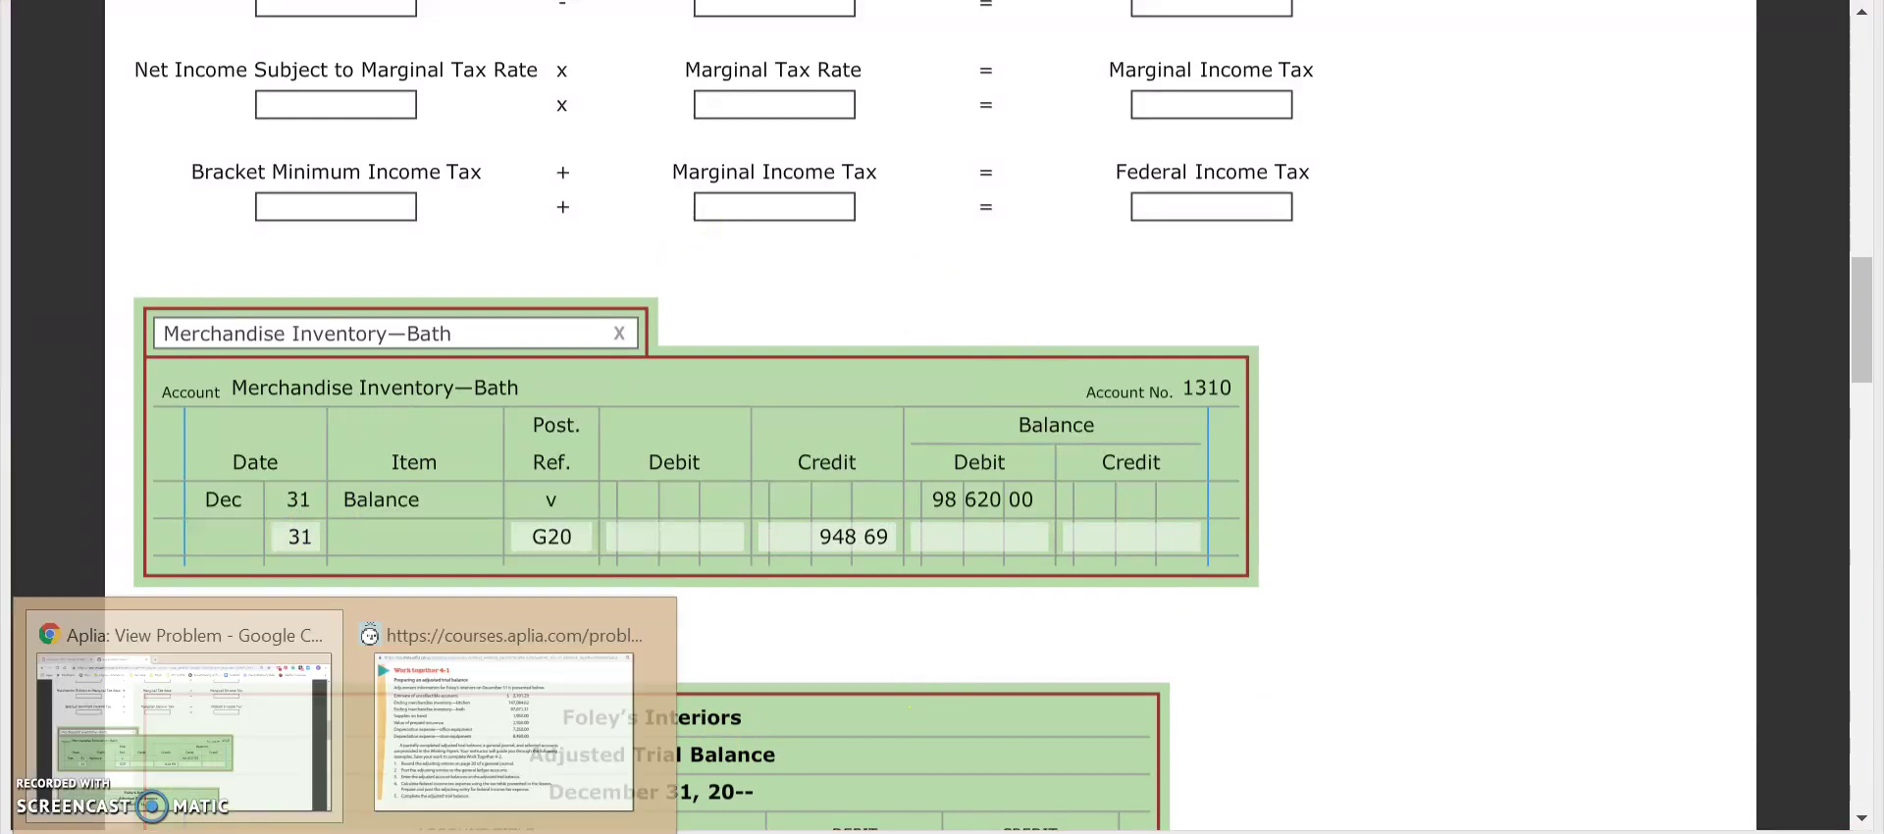
Step: Check the adjustment information and enter the 97,671.31 debit balance
left_click(506, 727)
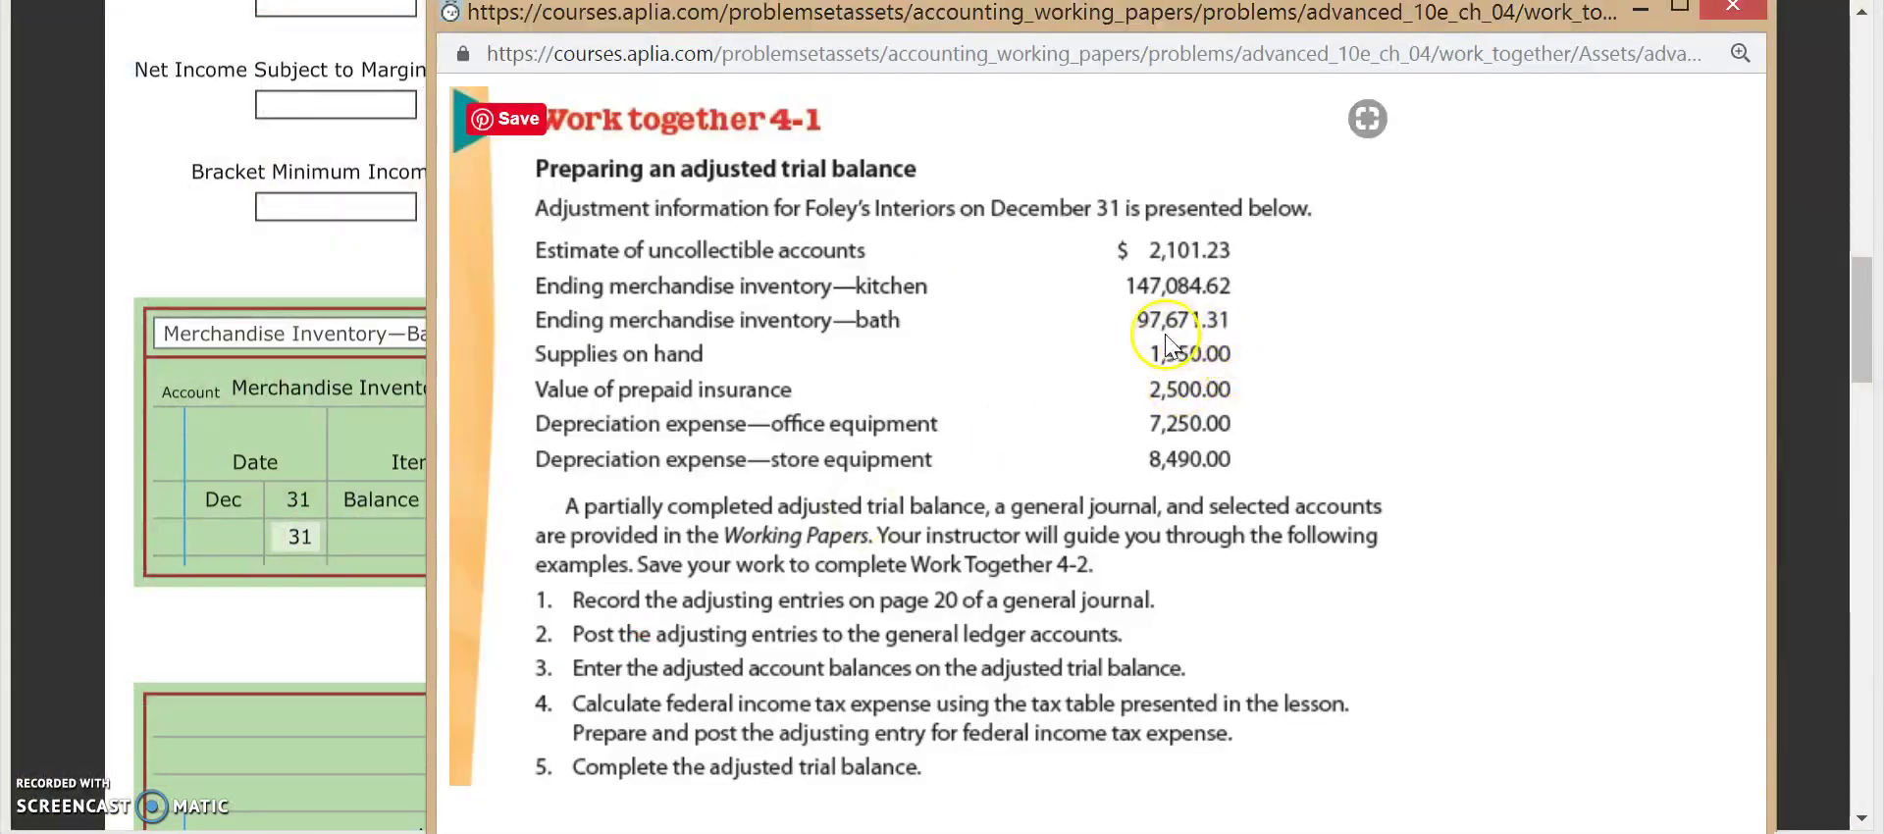
left_click(1639, 14)
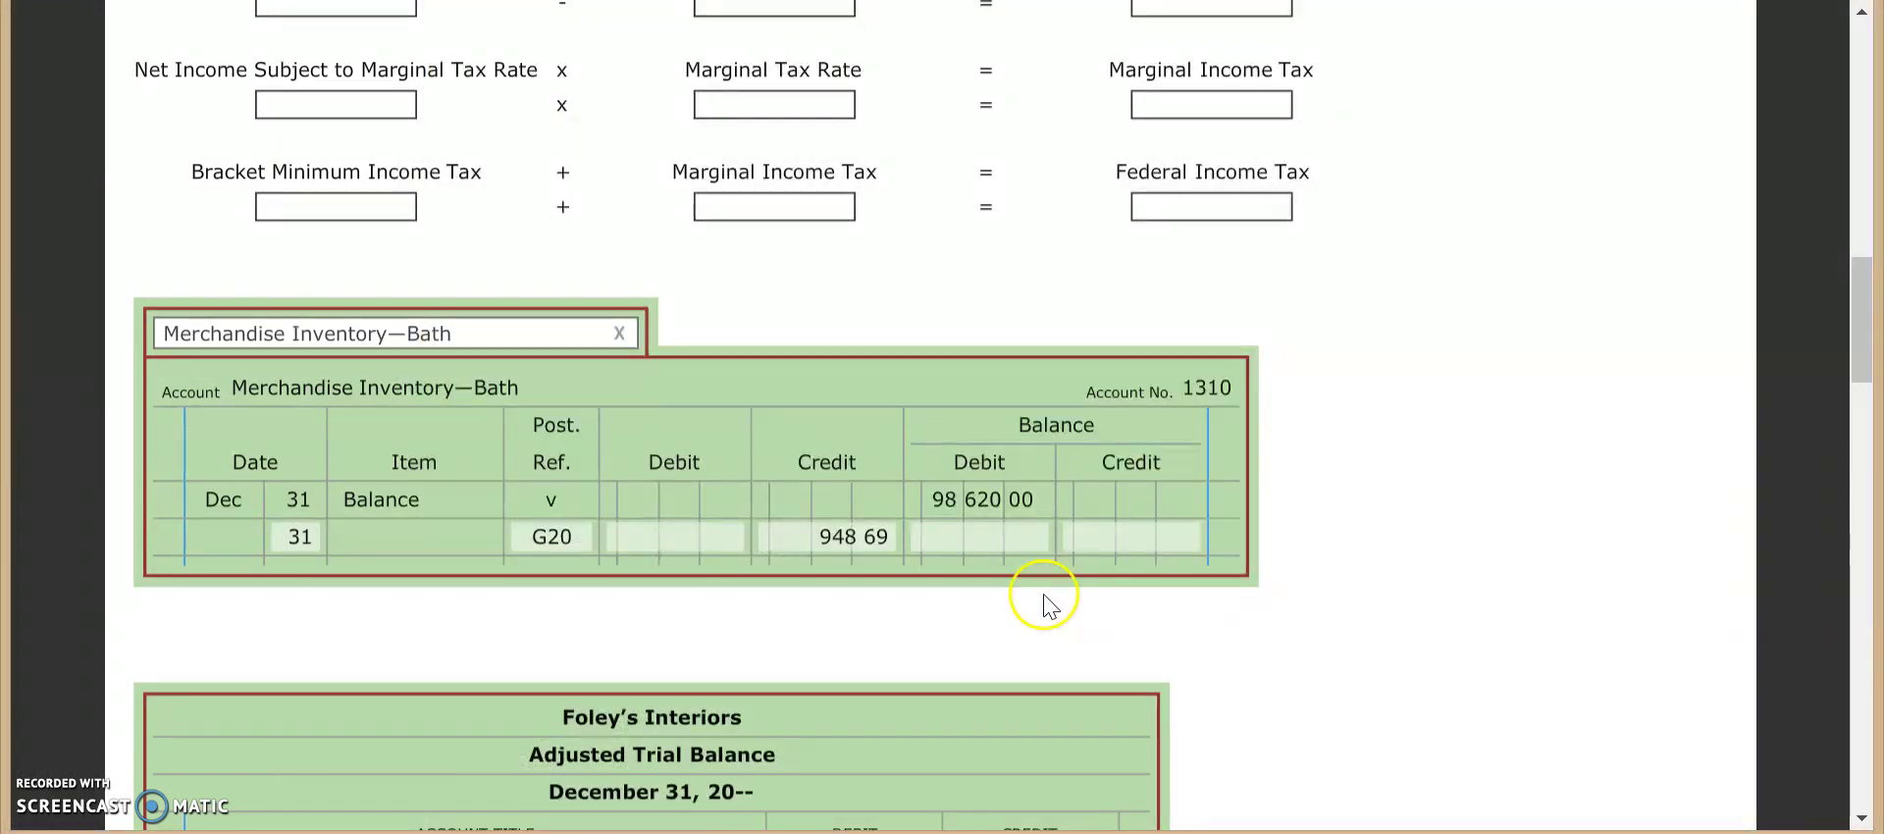
left_click(1010, 536)
type("976")
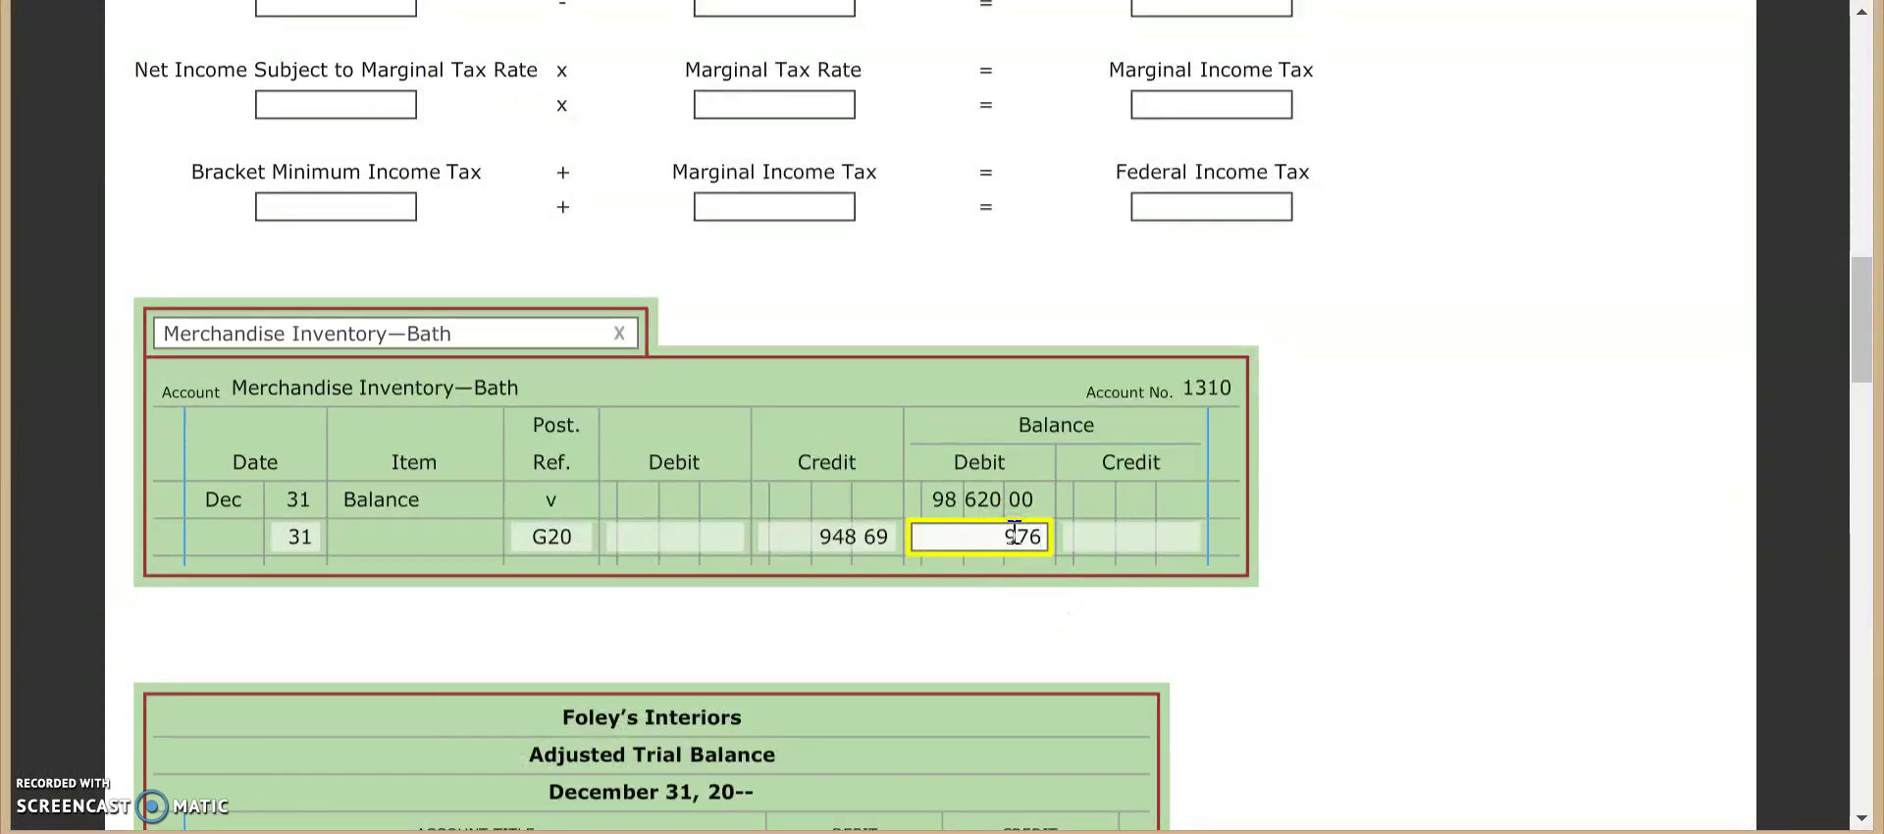
type("71.31")
left_click(1564, 664)
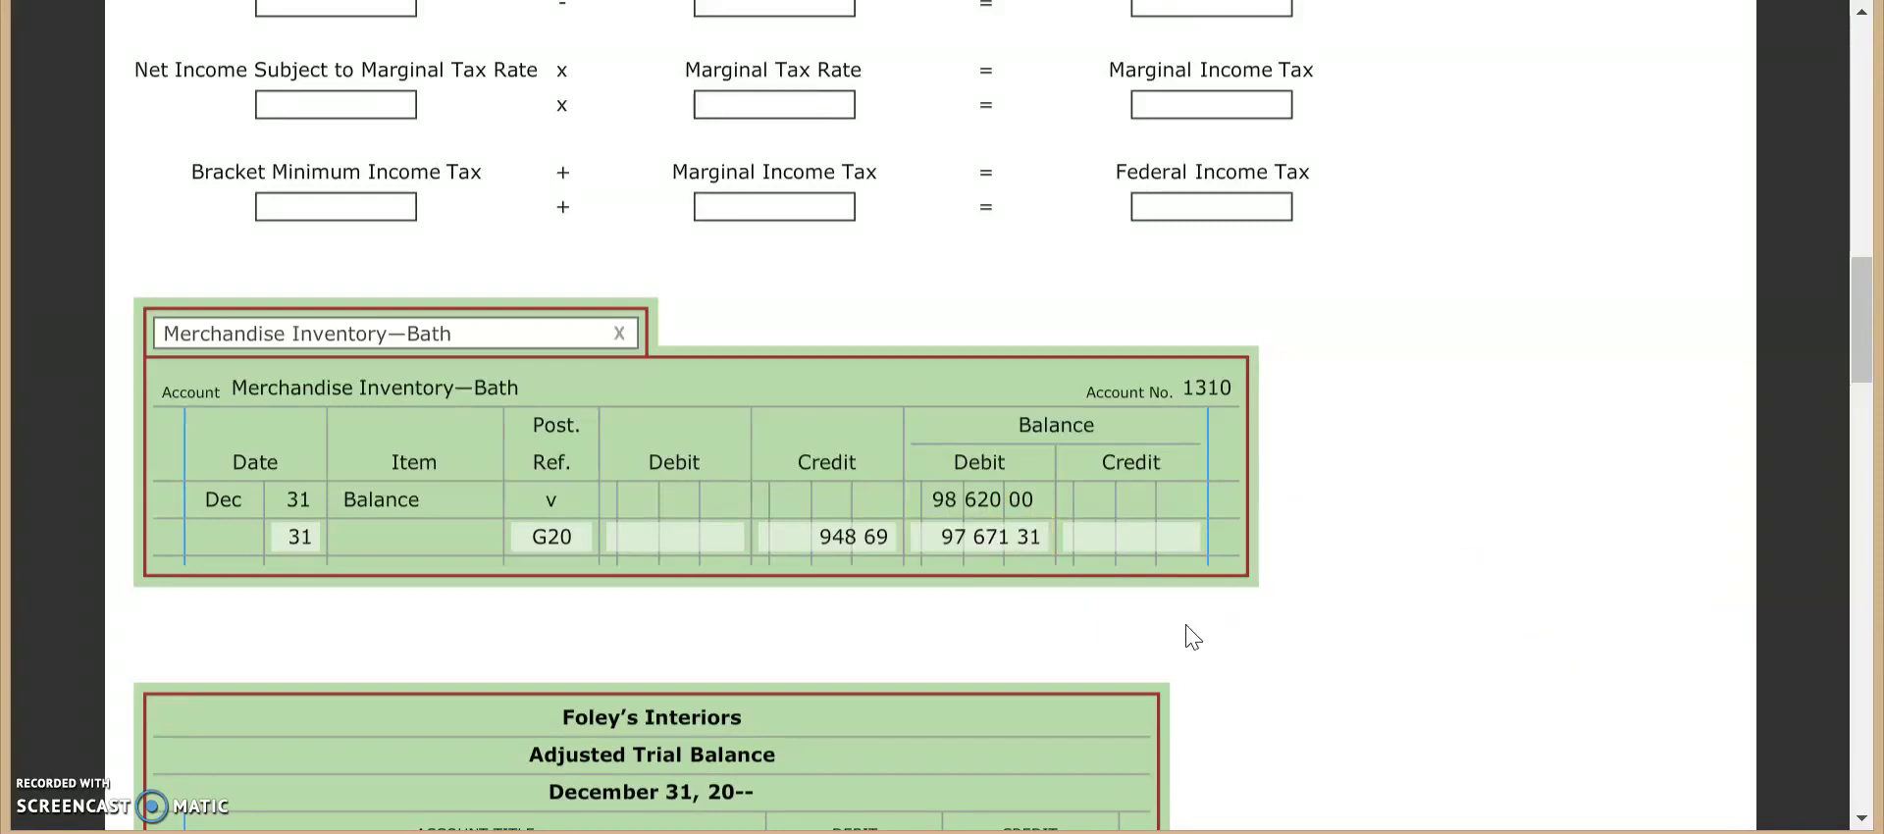
Step: Record post reference 1310 on journal row 7
scroll(1496, 363, "up", 3)
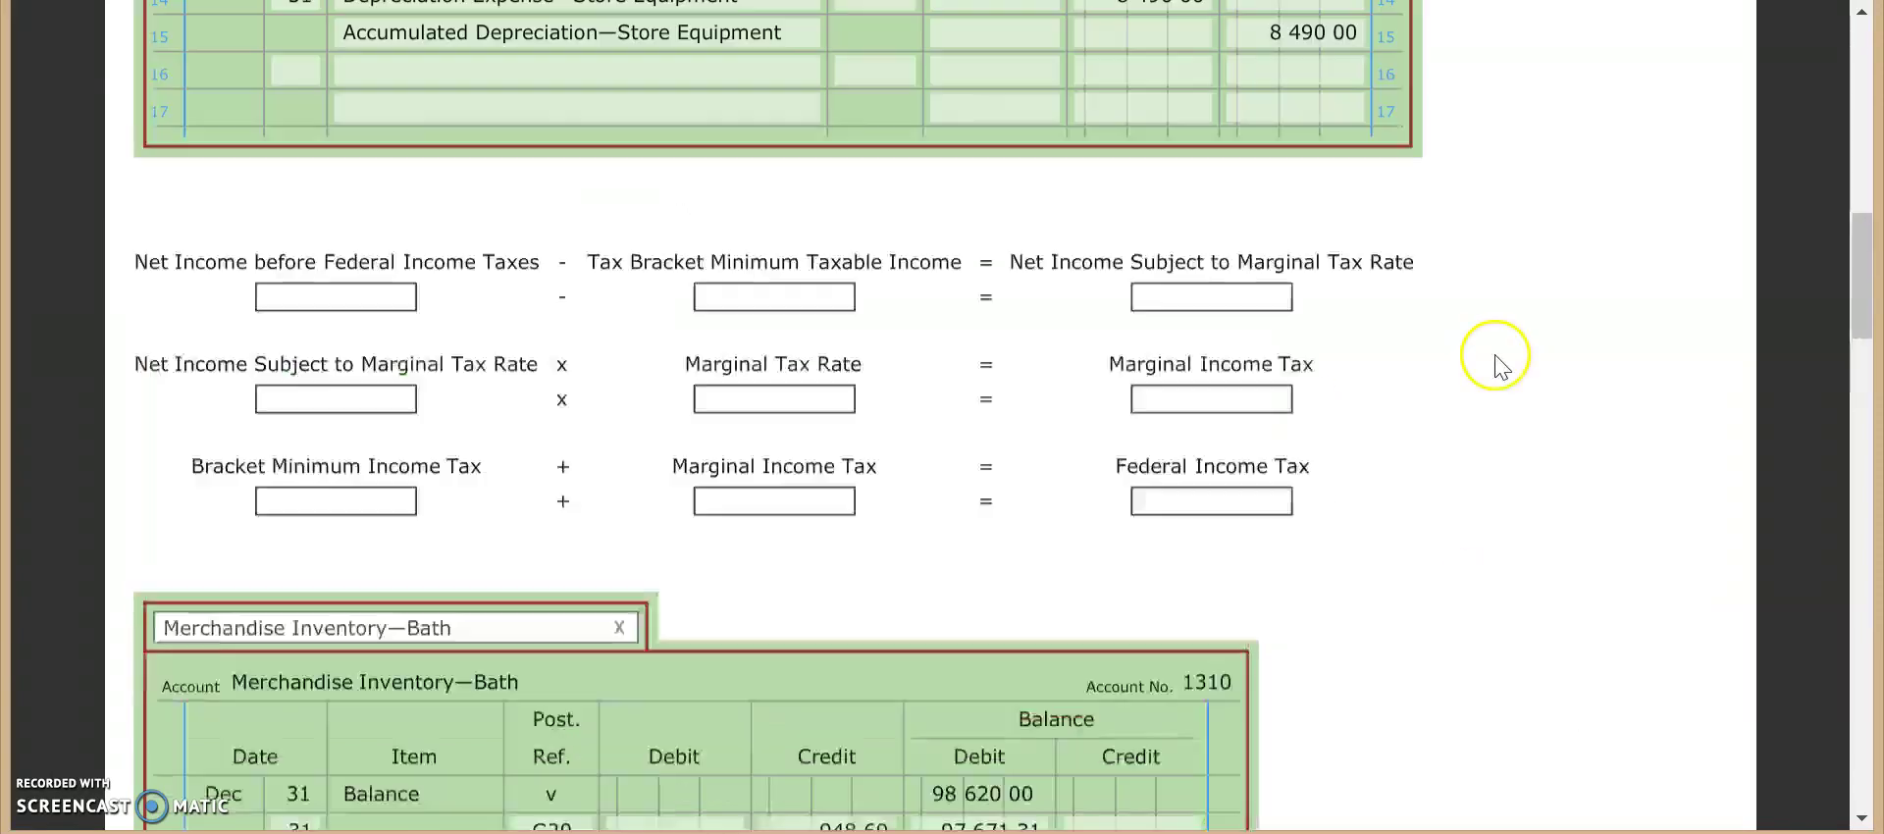
scroll(951, 202, "up", 5)
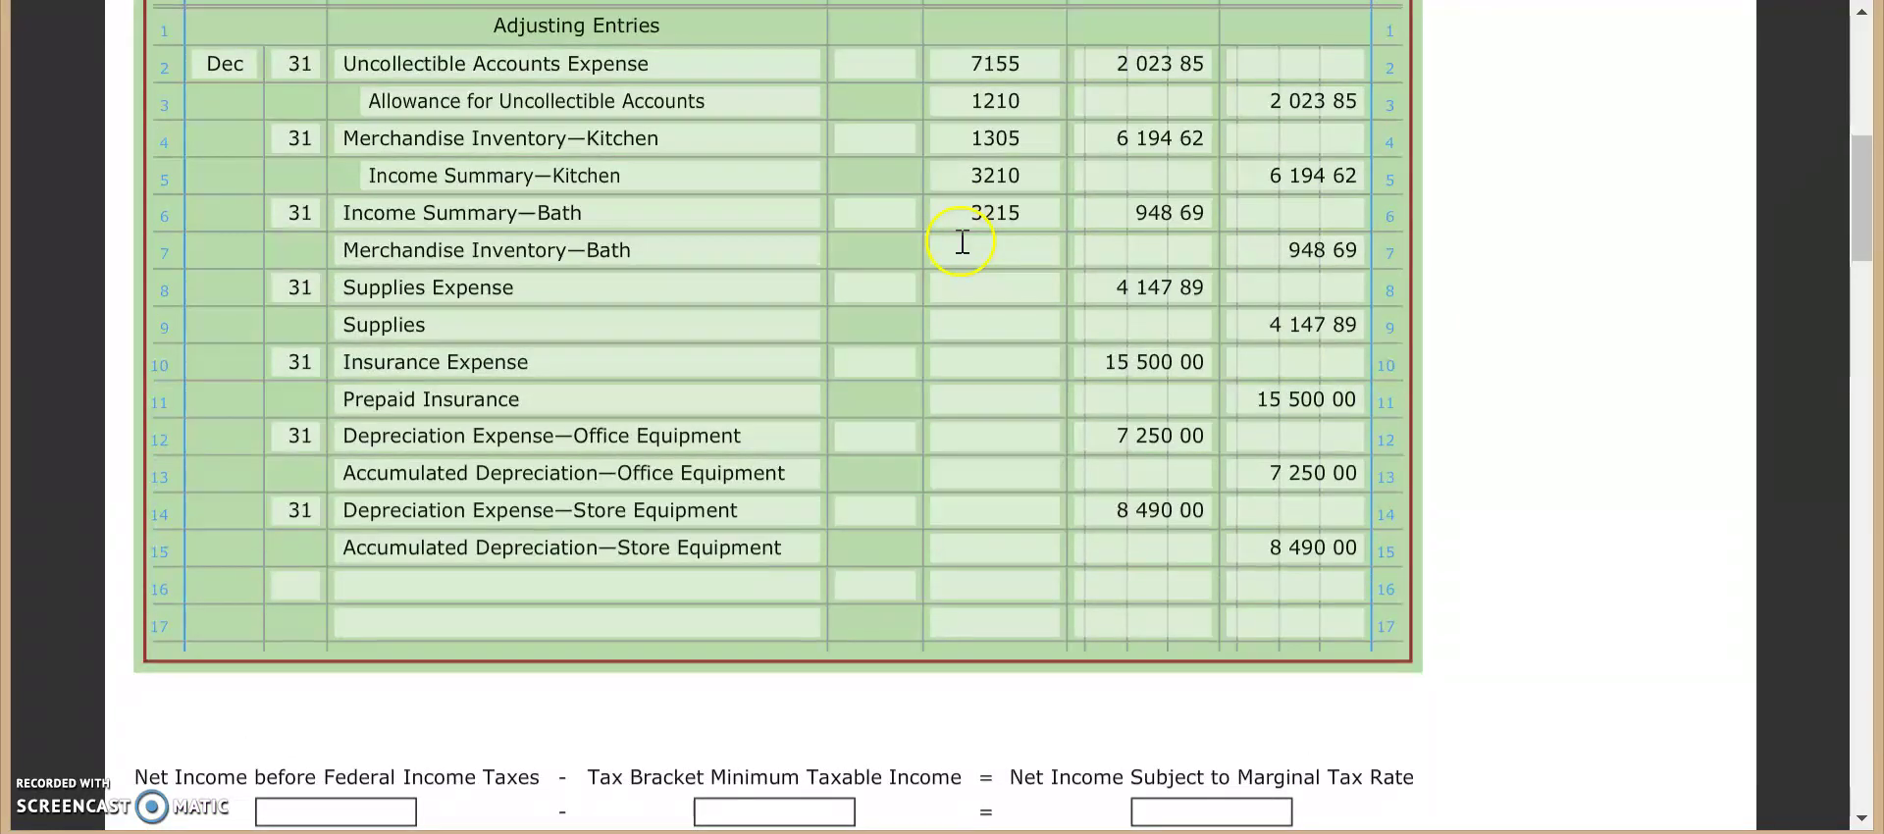
left_click(962, 241)
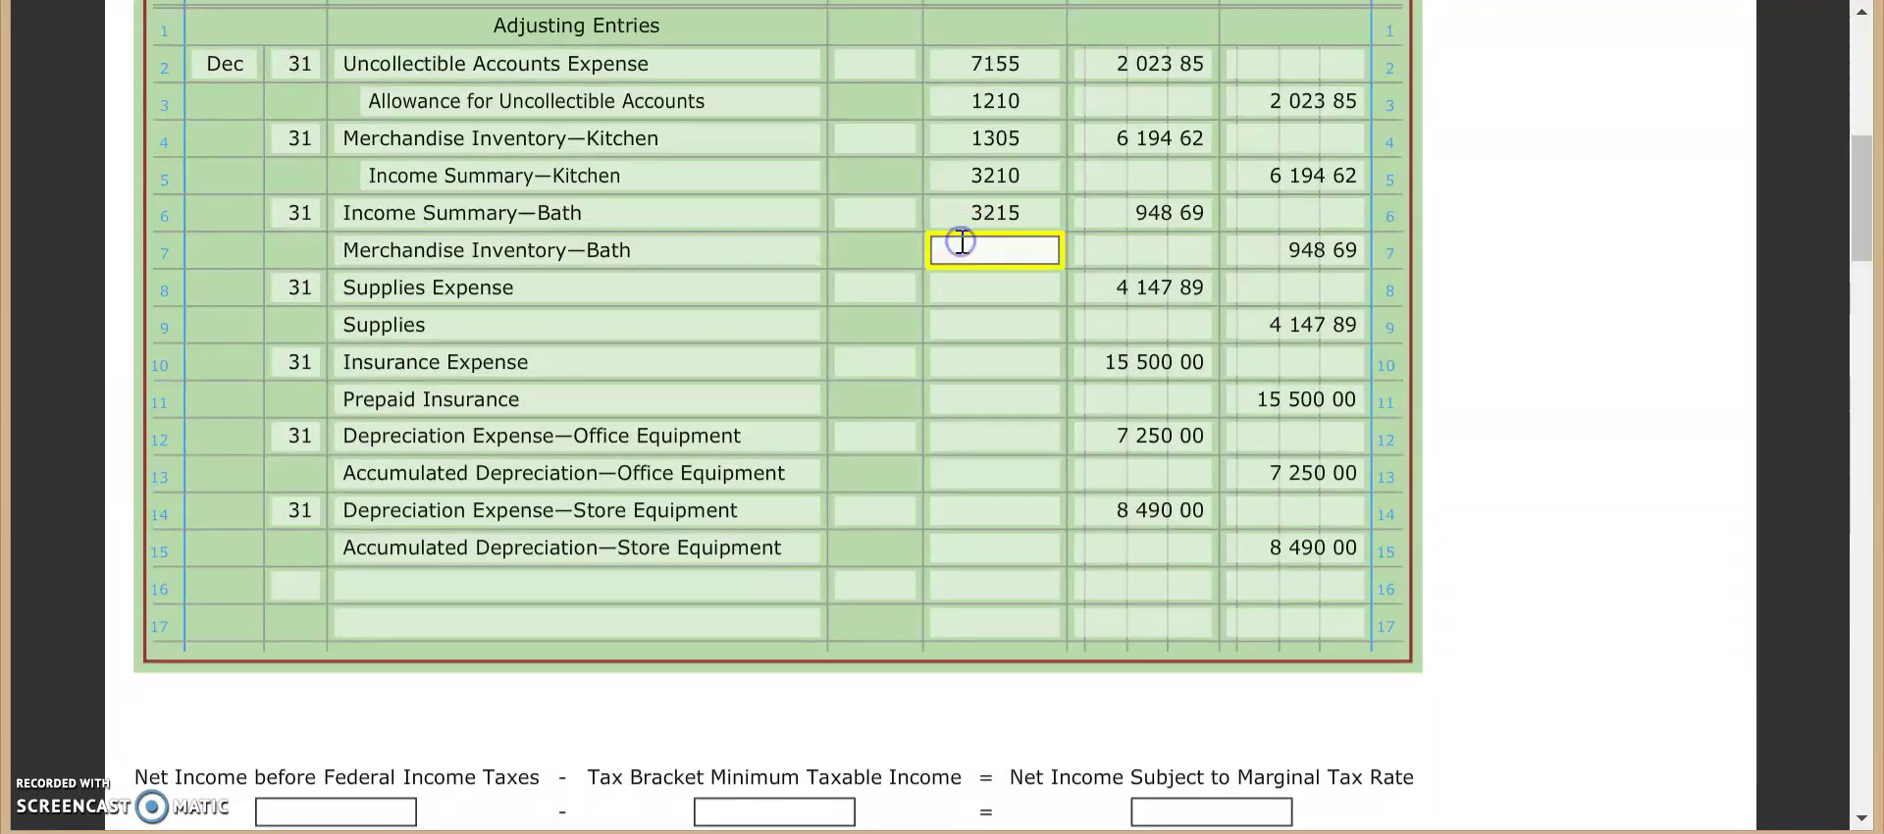
type("1310")
left_click(1671, 295)
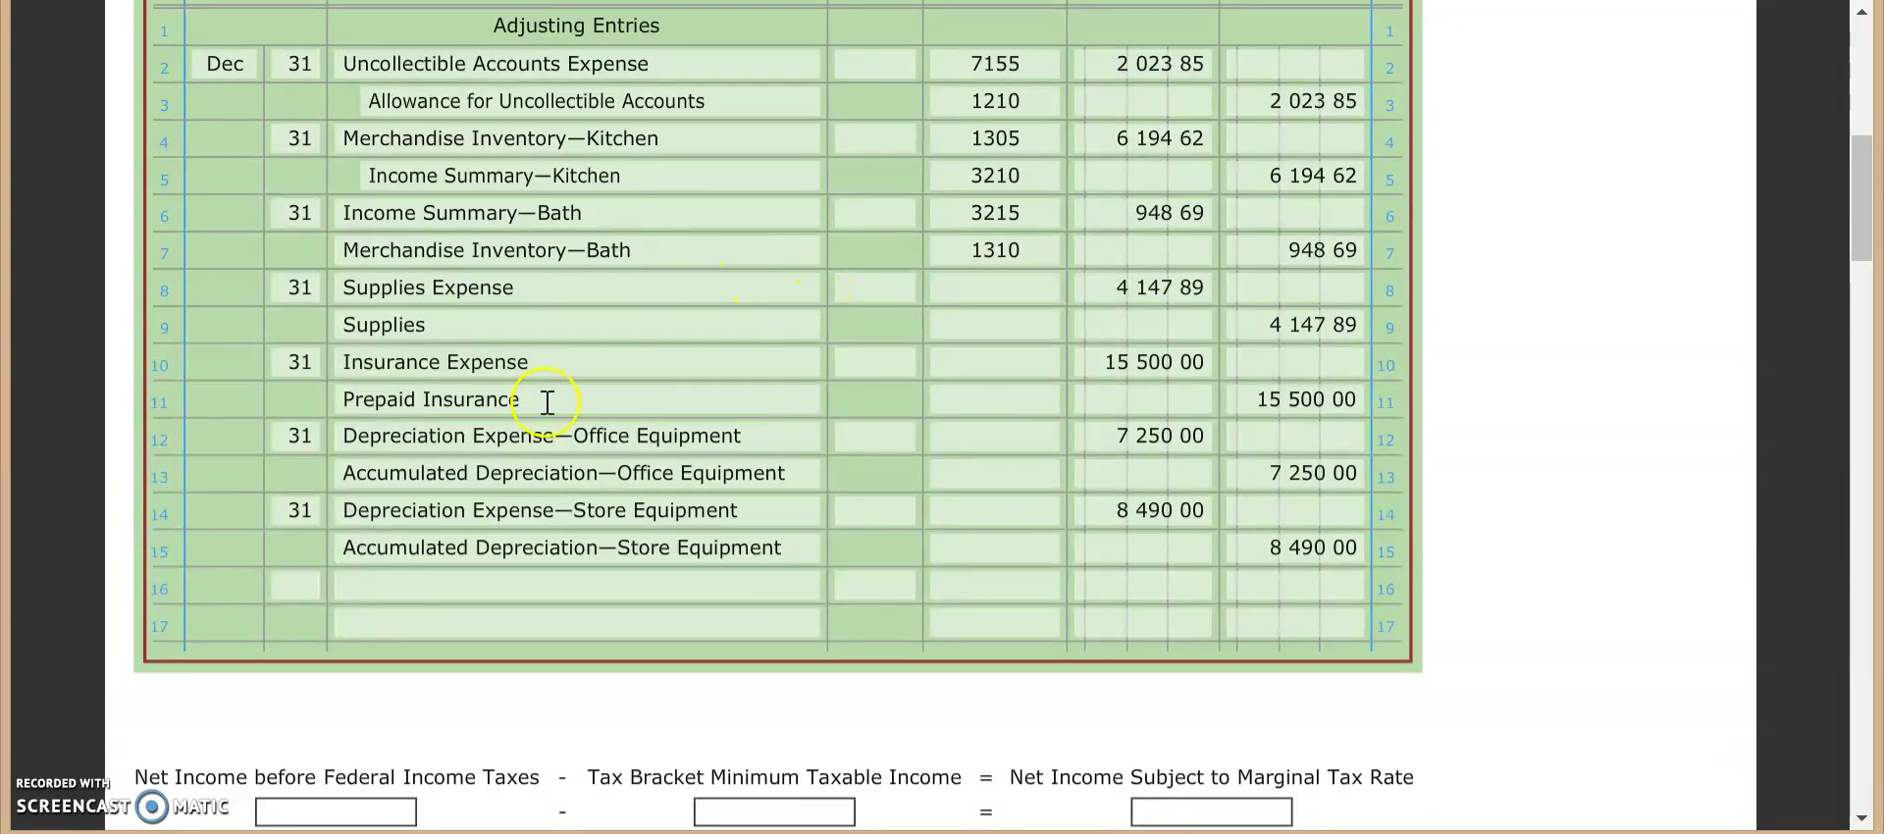
scroll(422, 550, "down", 5)
Step: Select the Supplies Expense ledger account
left_click(395, 583)
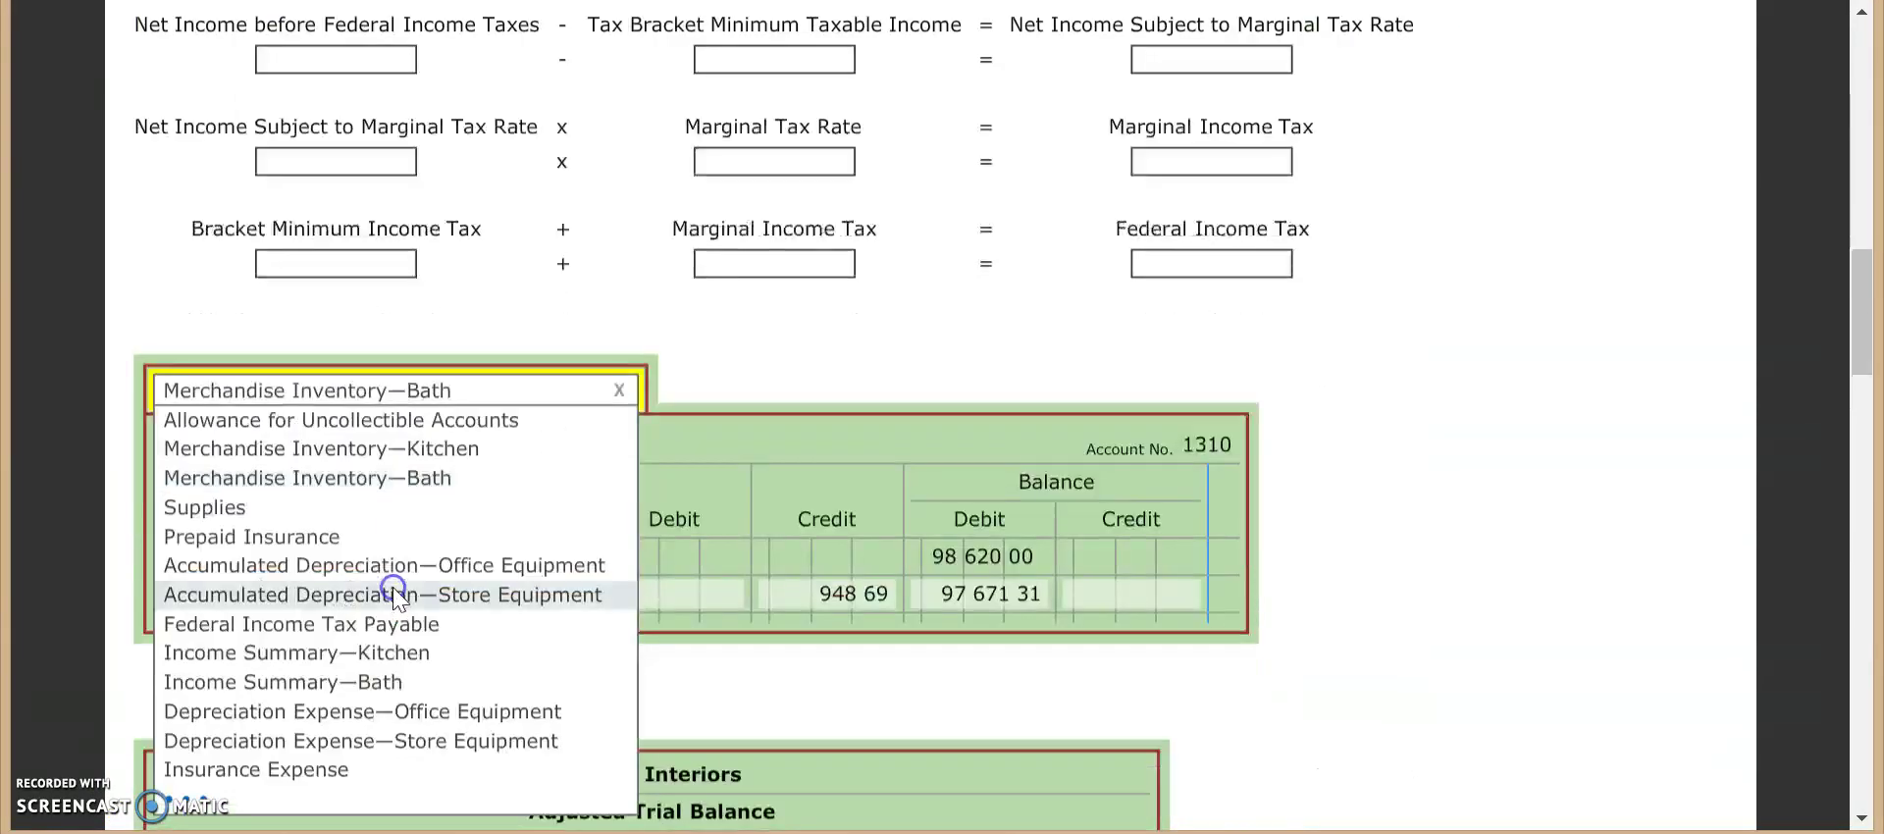
left_click(396, 594)
left_click(361, 392)
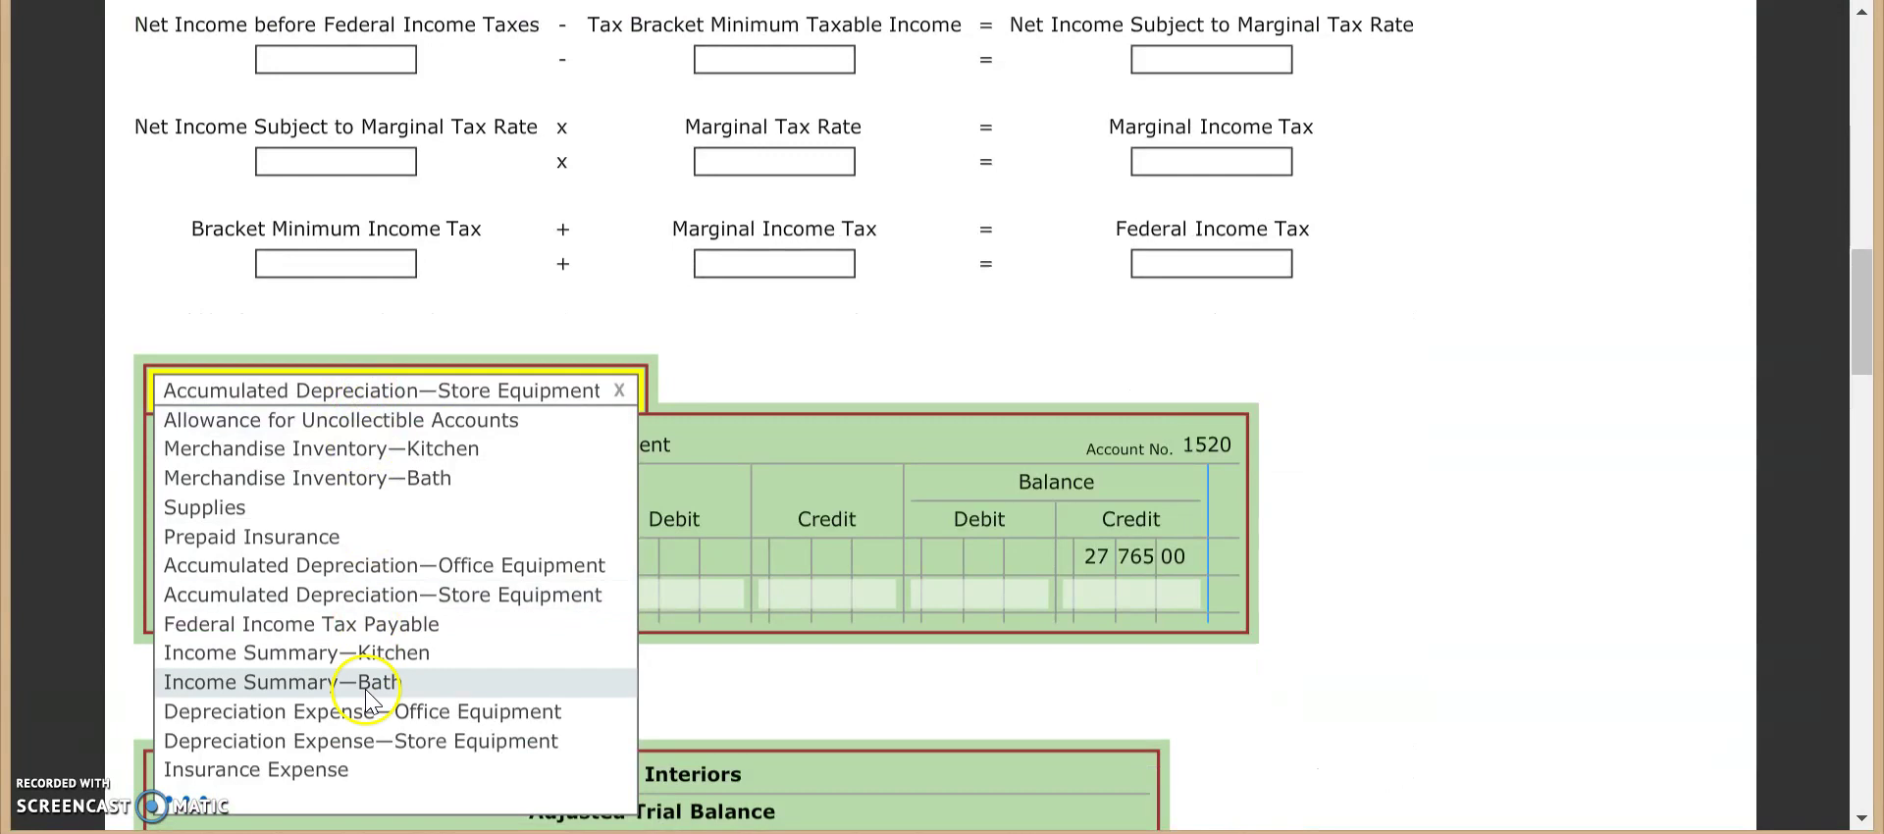
mouse_move(355, 806)
left_click(351, 750)
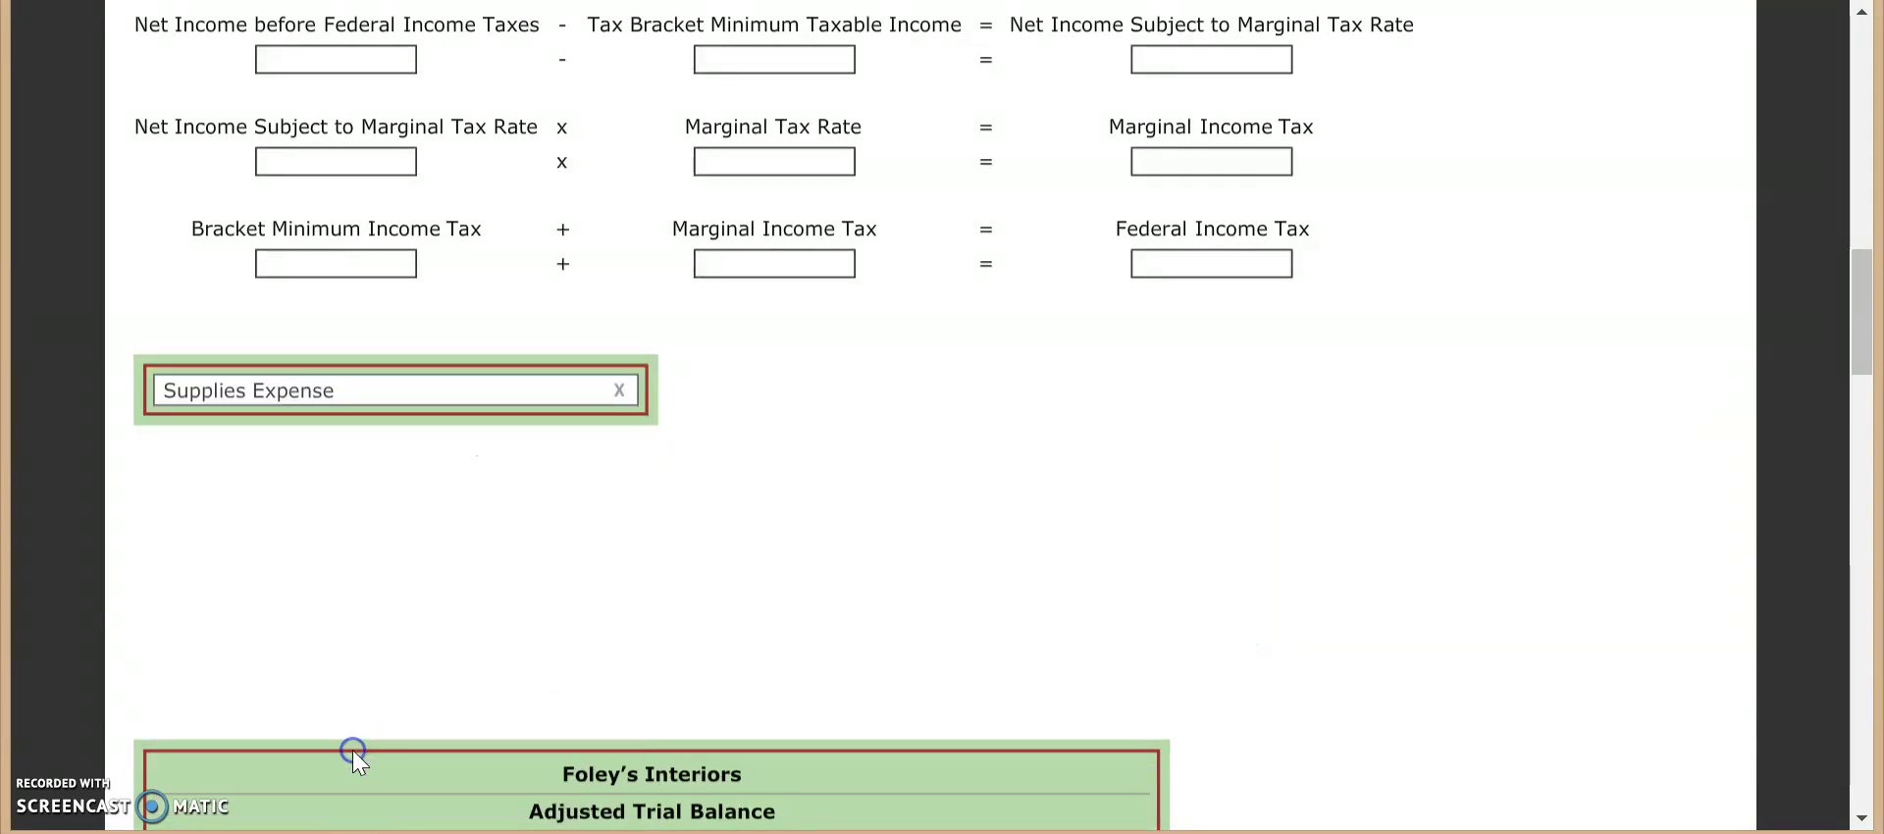
Step: Post the Dec 31 G20 debit of 4,147.89 with a 4,147.89 debit balance
left_click(283, 562)
type("31")
key("Tab")
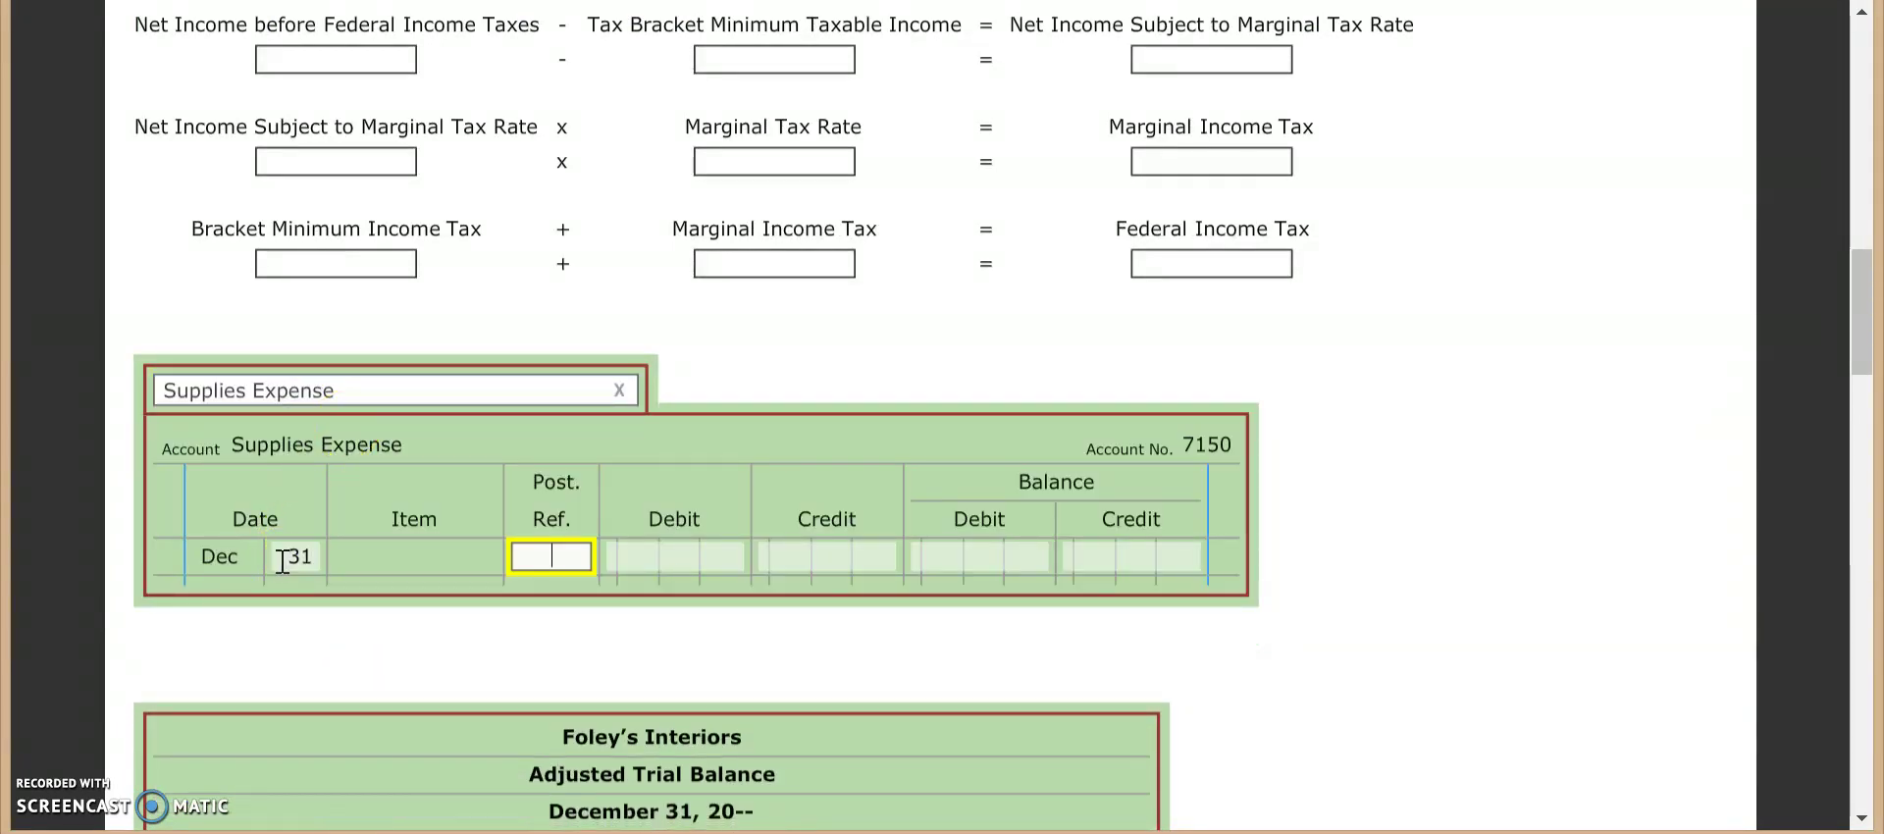
type("G20")
key("Tab")
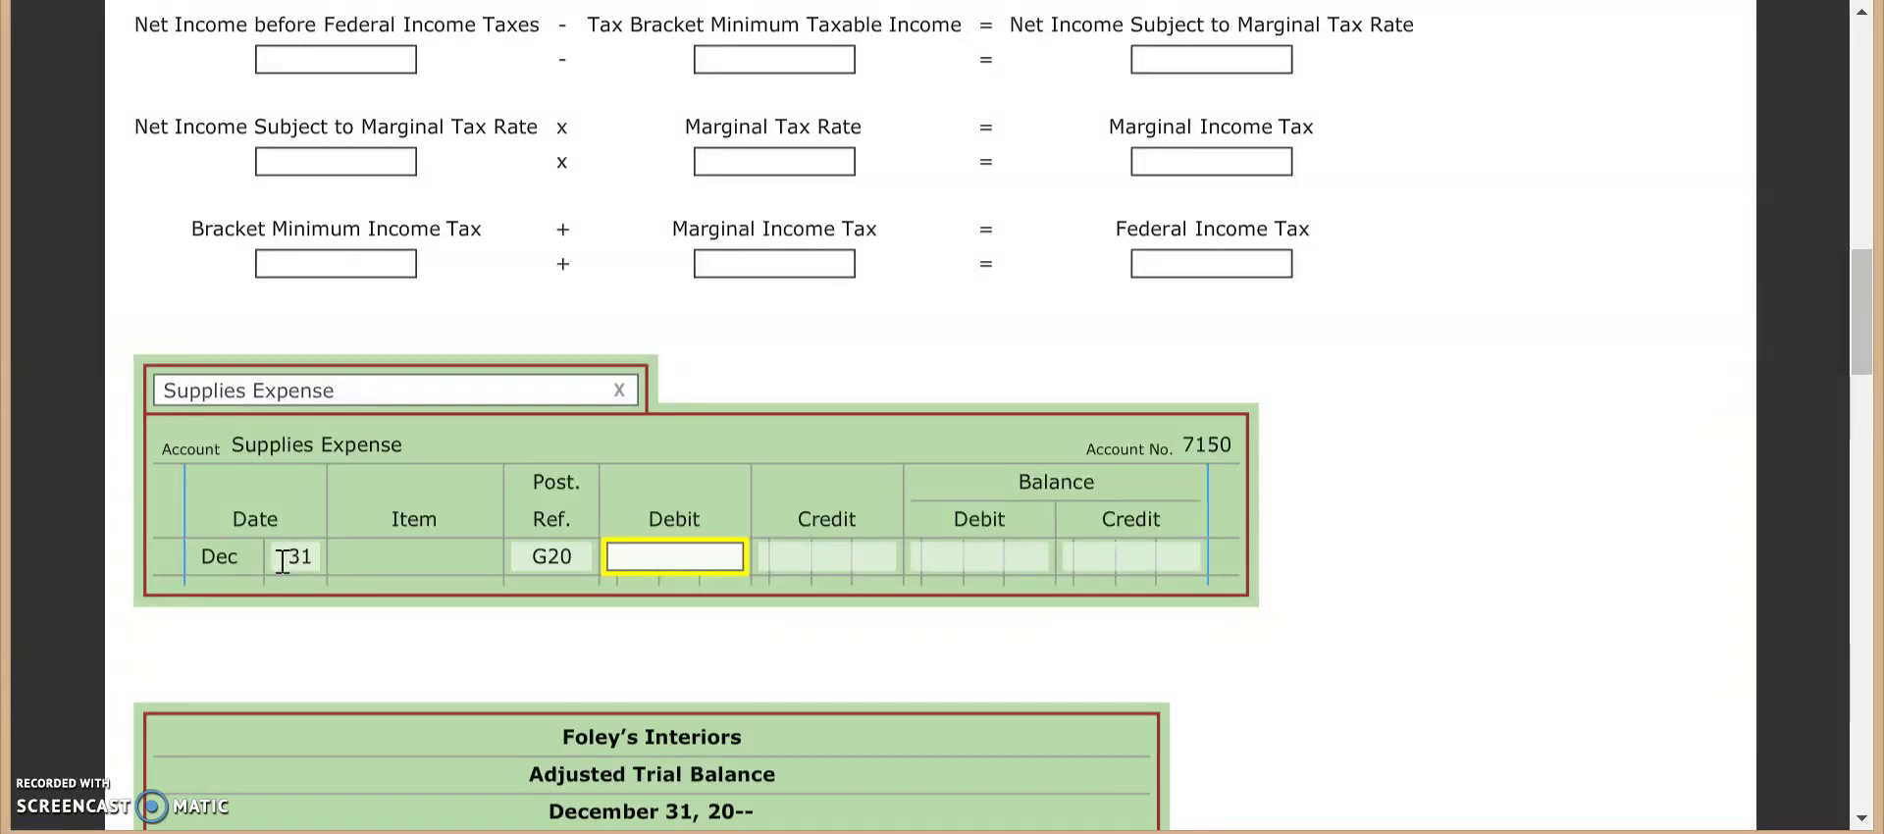
type("4")
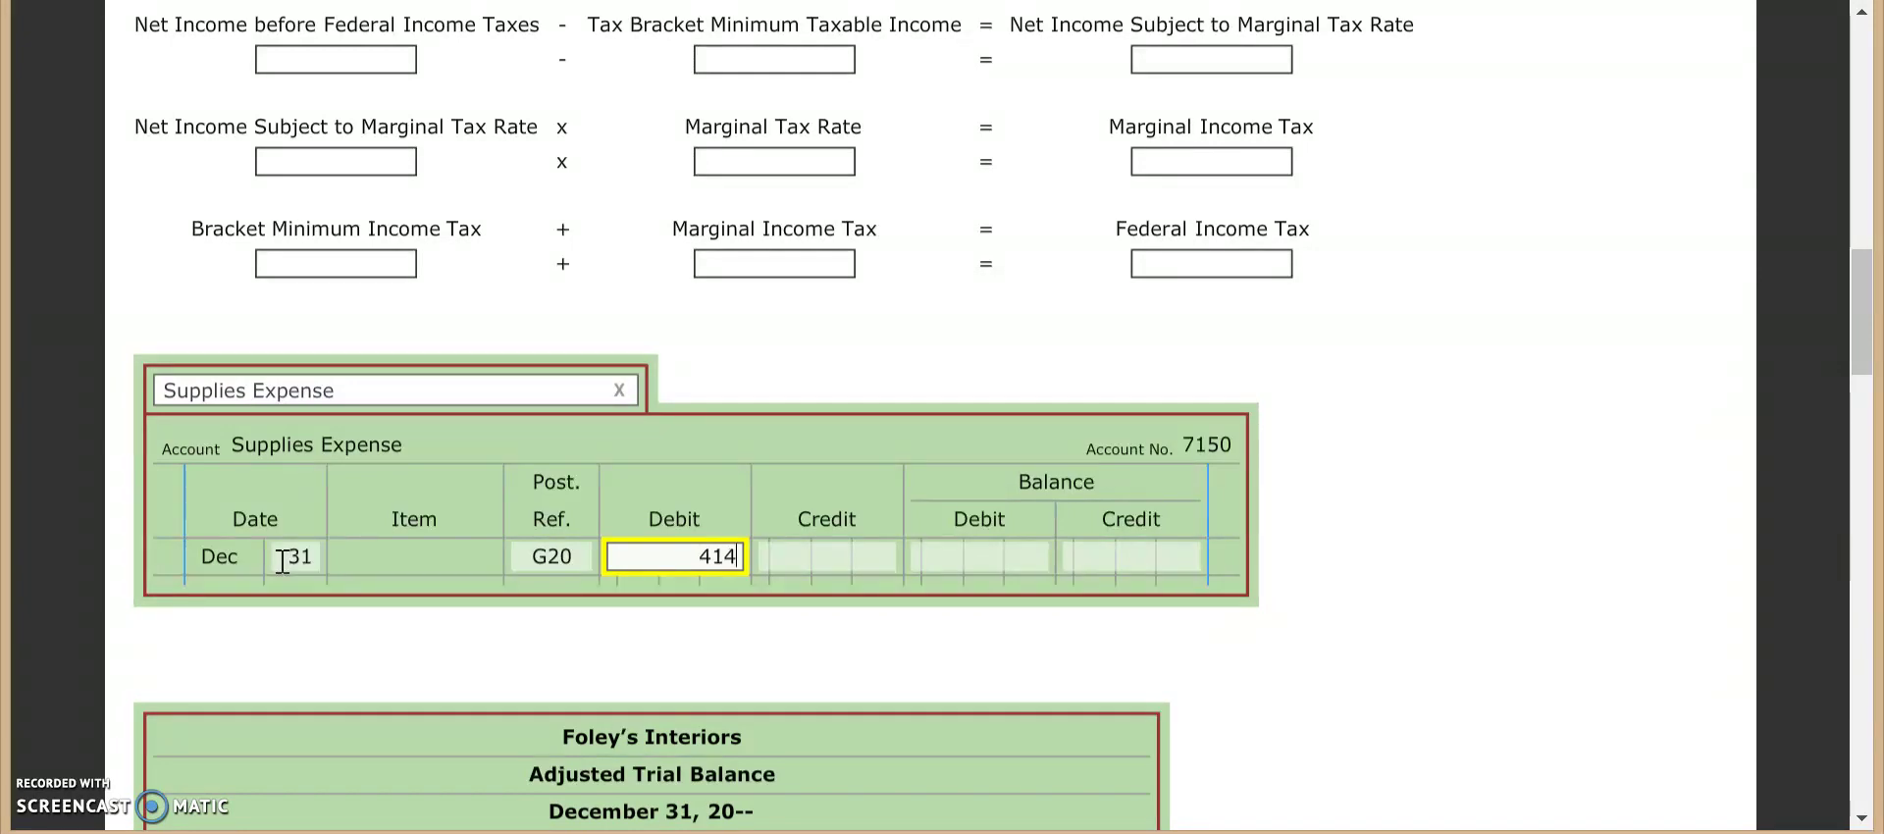
type("7.89")
key("Tab")
key("Tab")
type("41")
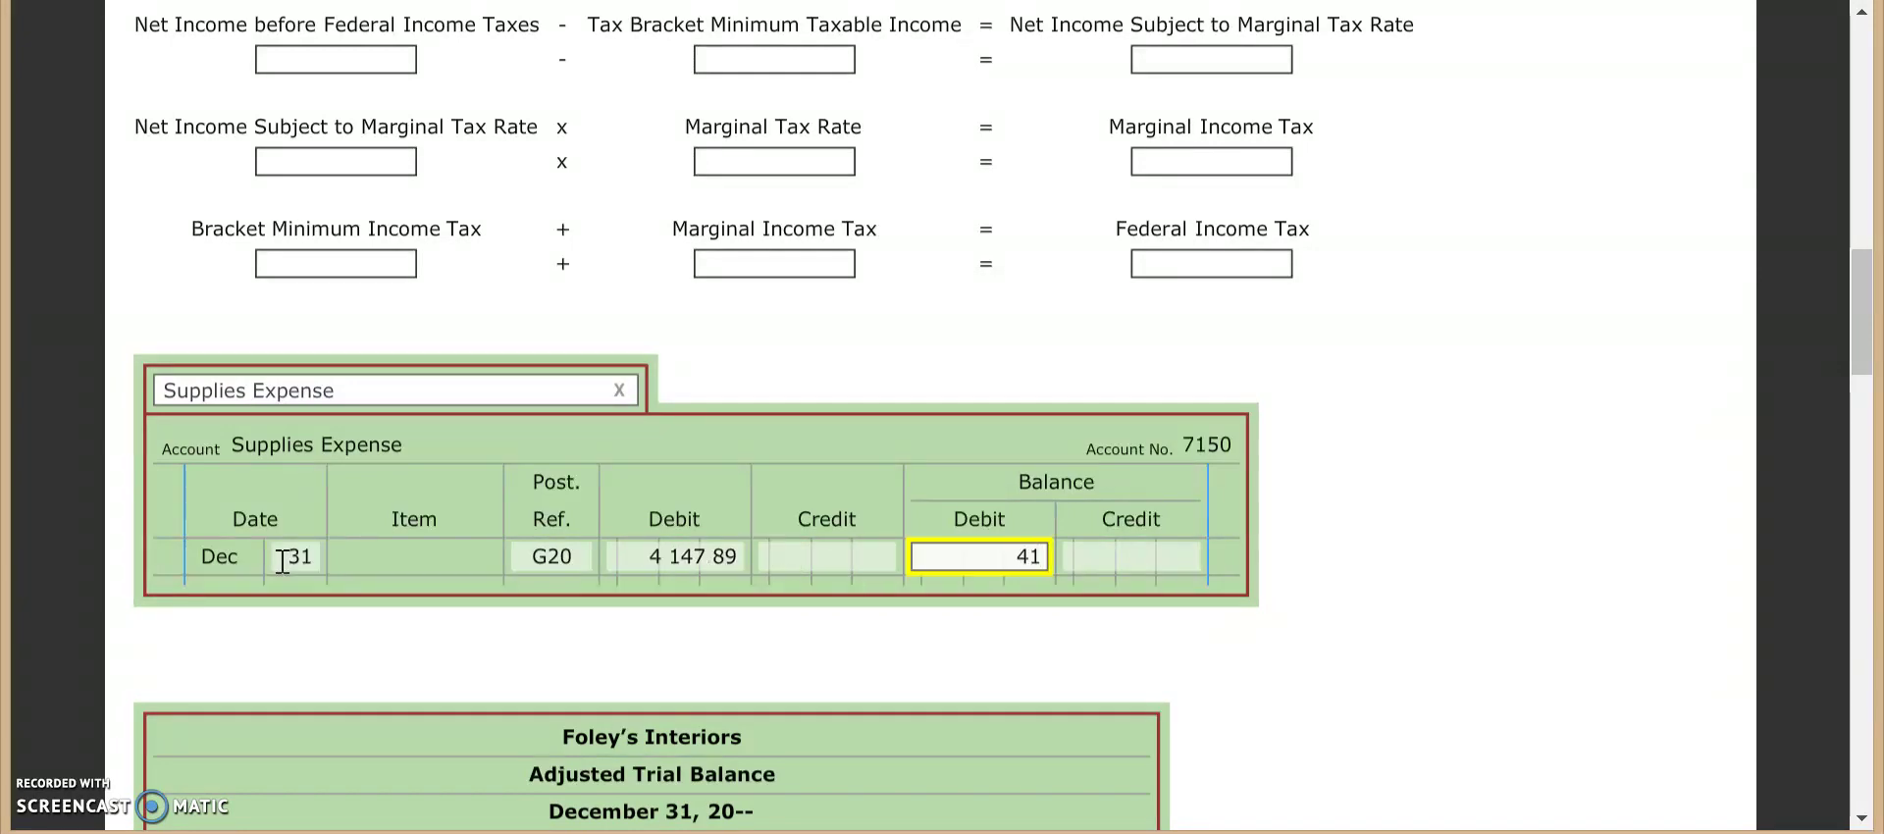
type("47.89")
left_click(915, 343)
Step: Record post reference 7150 on journal row 8
scroll(915, 343, "up", 10)
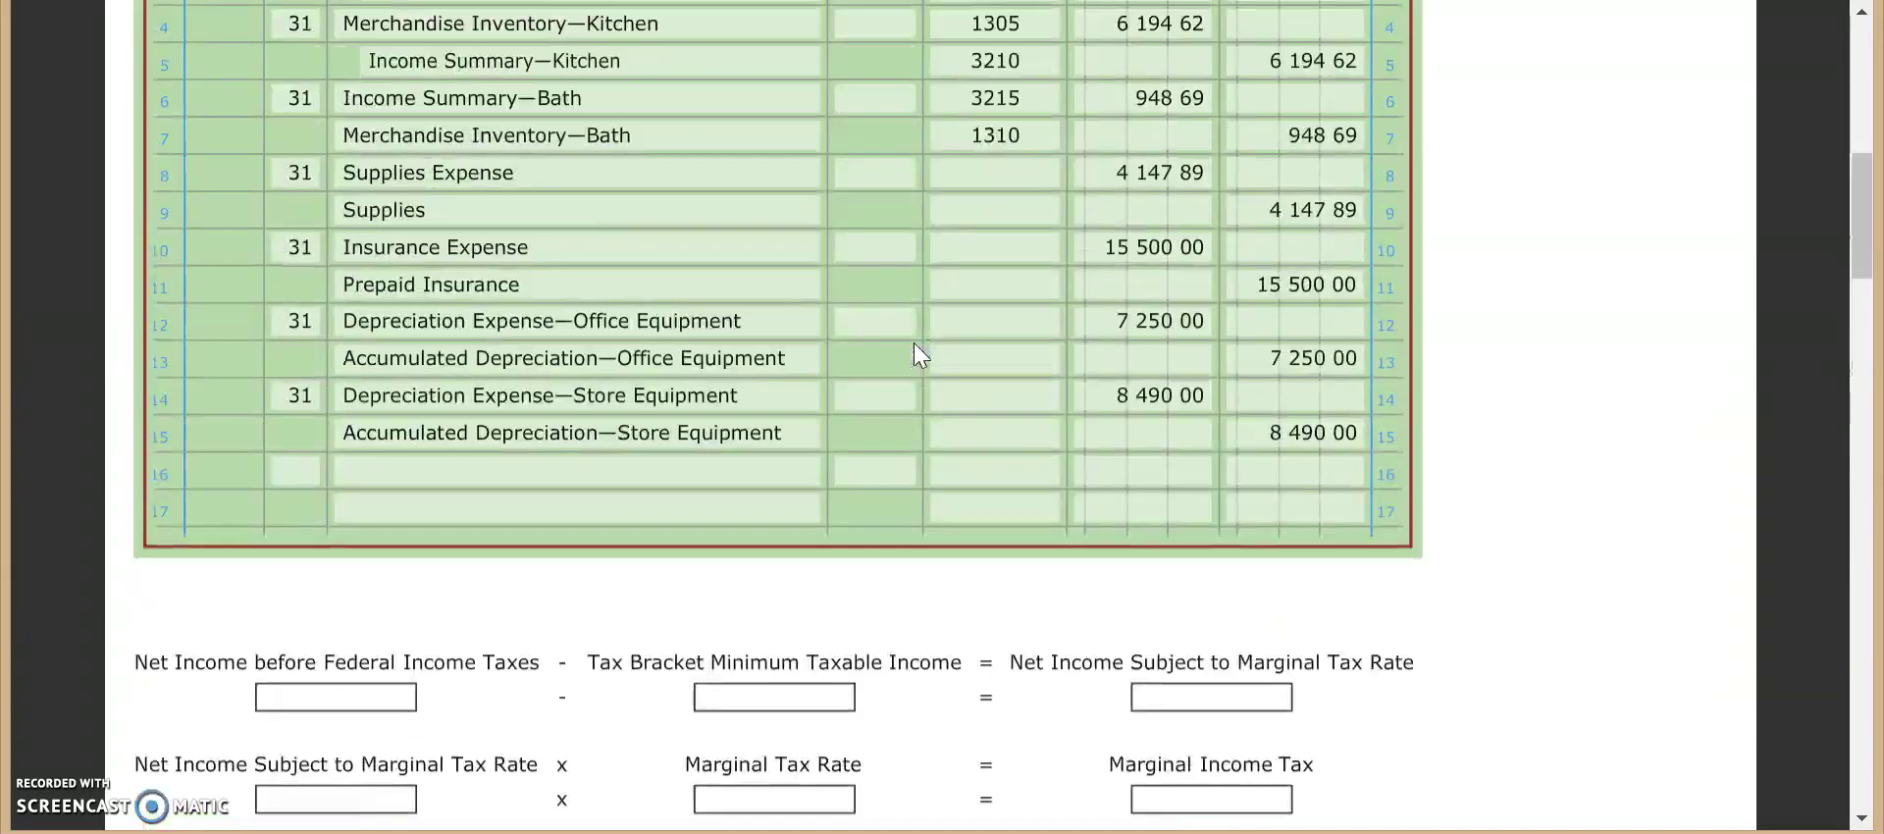
left_click(995, 569)
type("715")
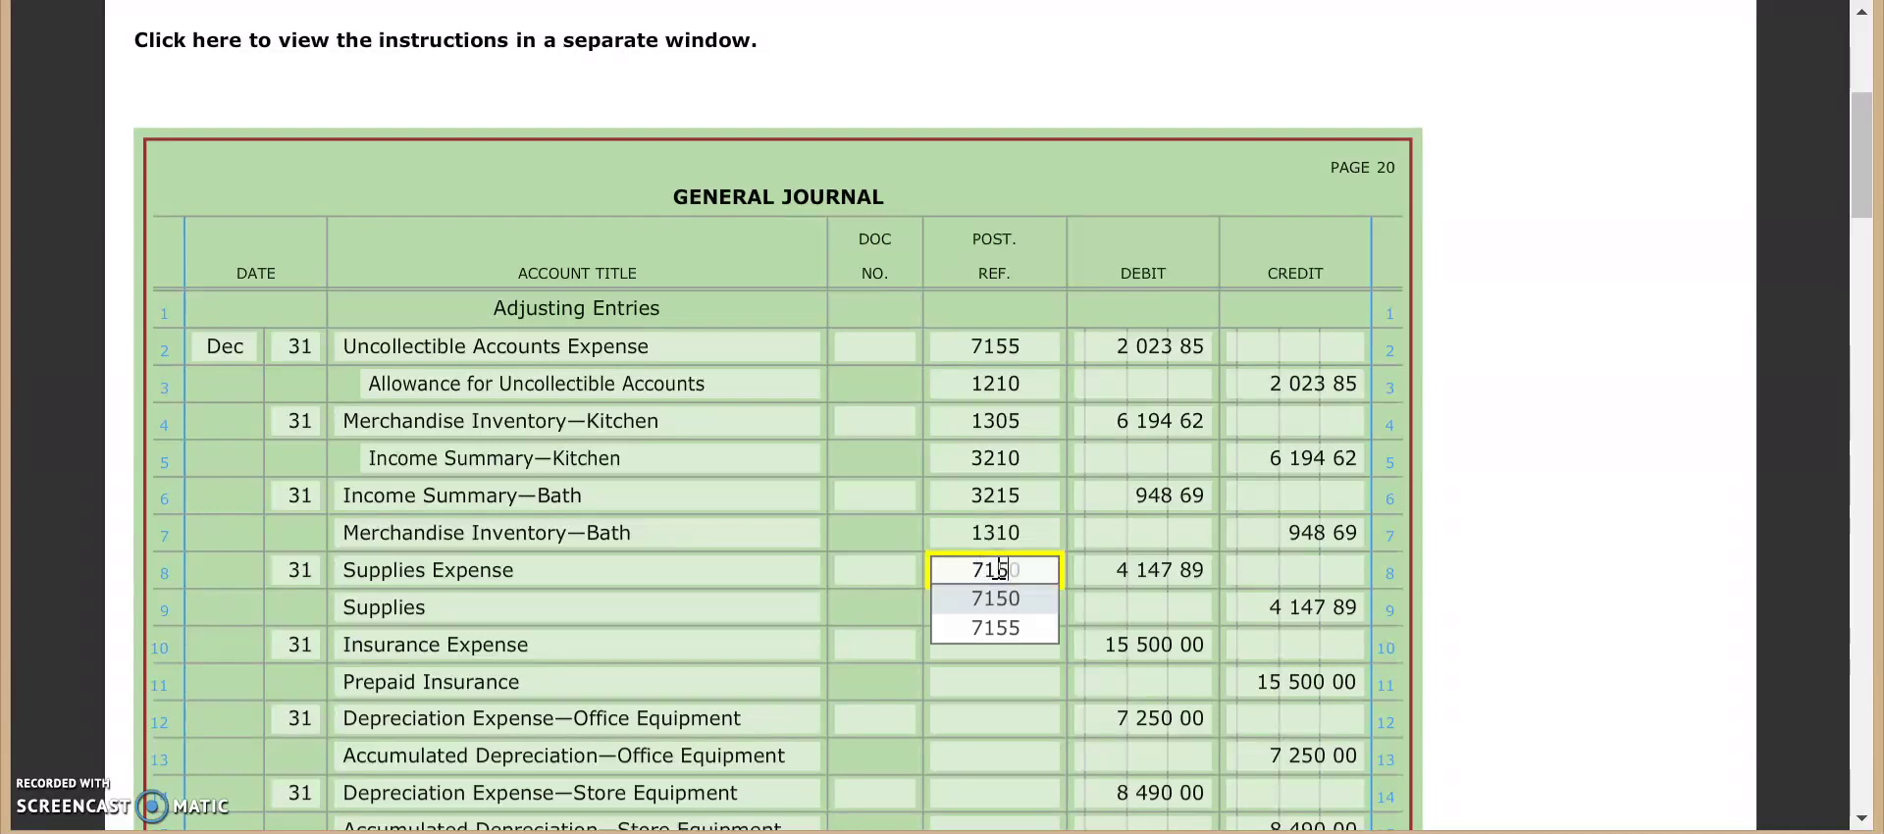
key("Return")
left_click(1492, 557)
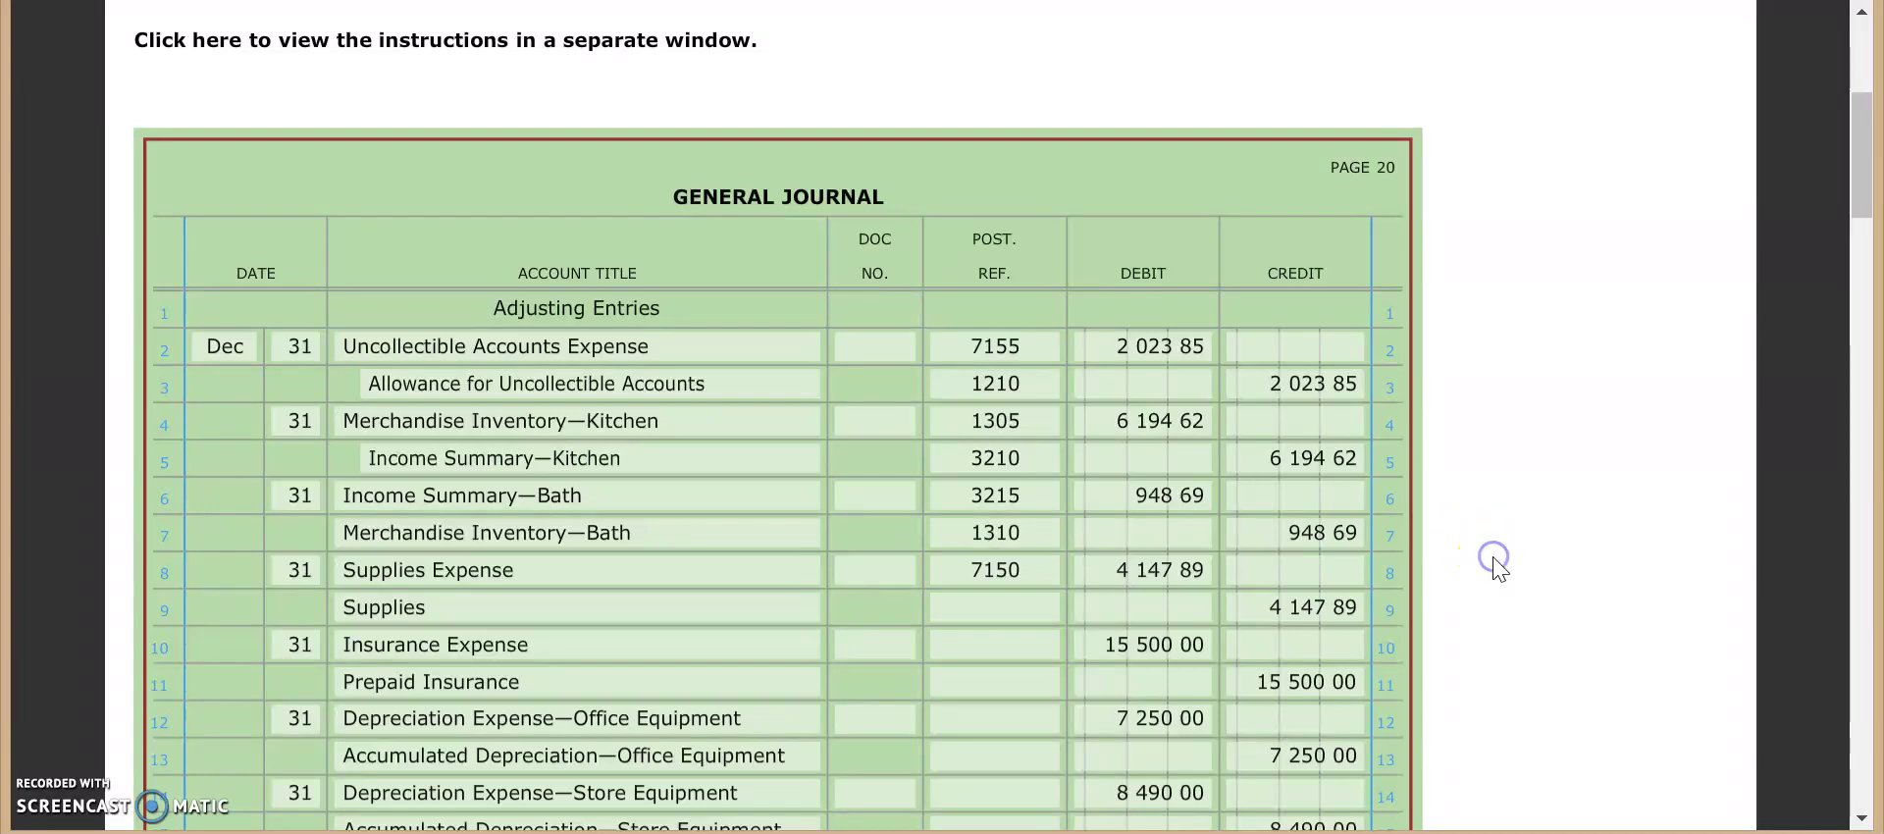
scroll(1496, 564, "down", 4)
scroll(716, 580, "down", 6)
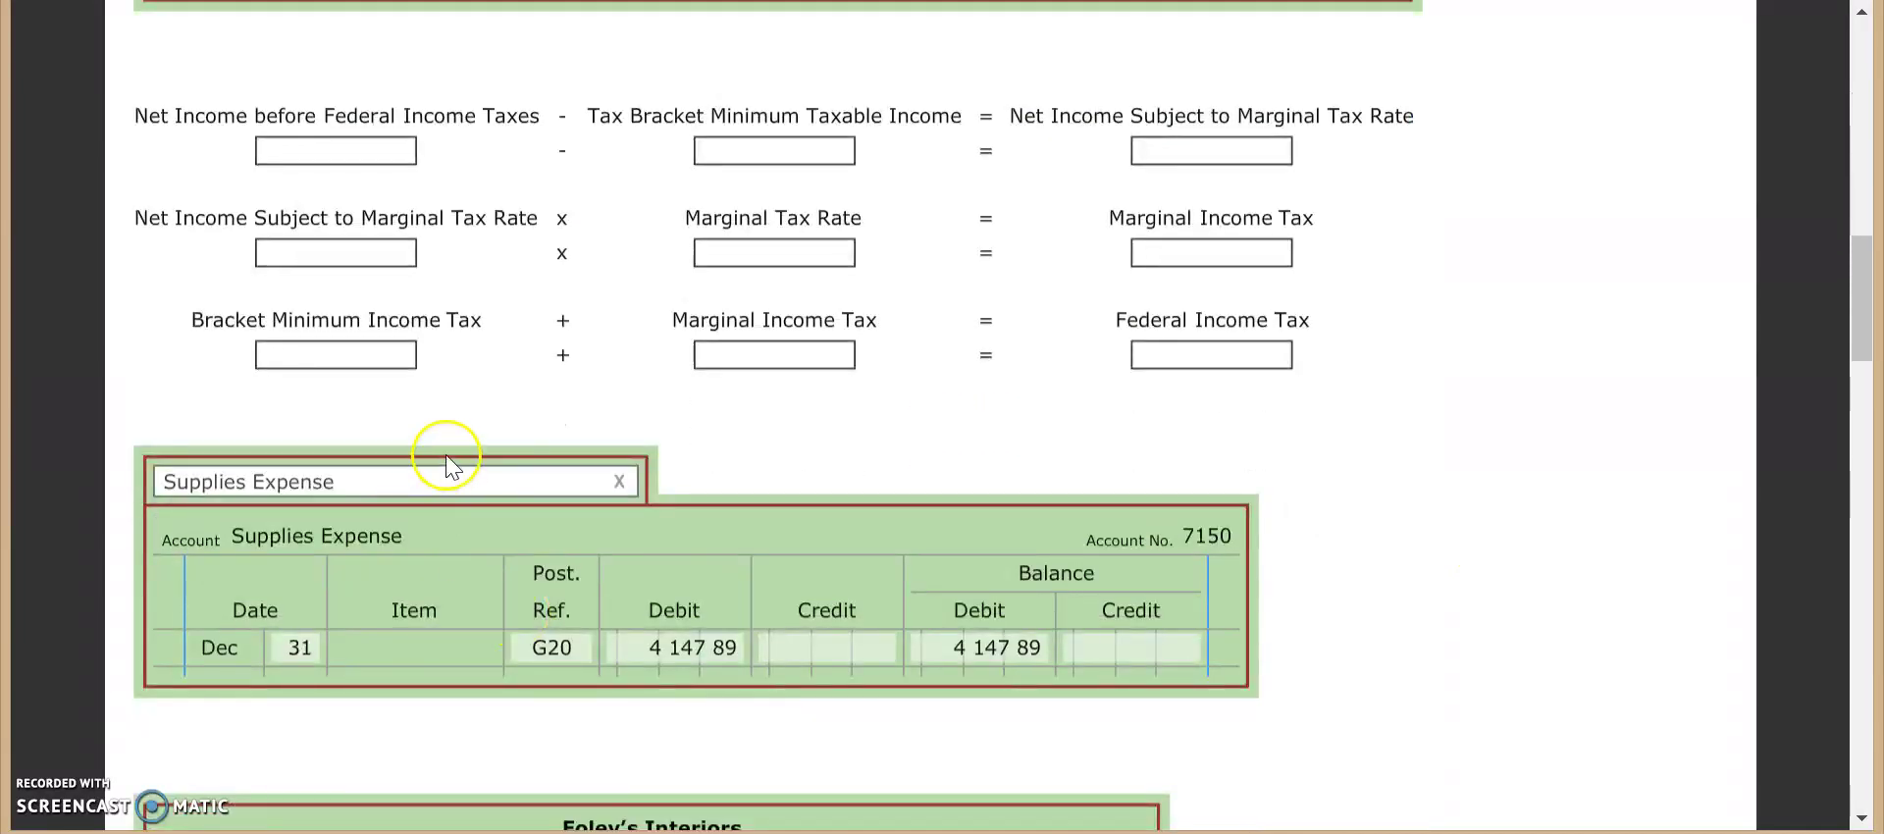
Step: Select the Supplies ledger account
left_click(446, 481)
left_click(446, 481)
left_click(453, 391)
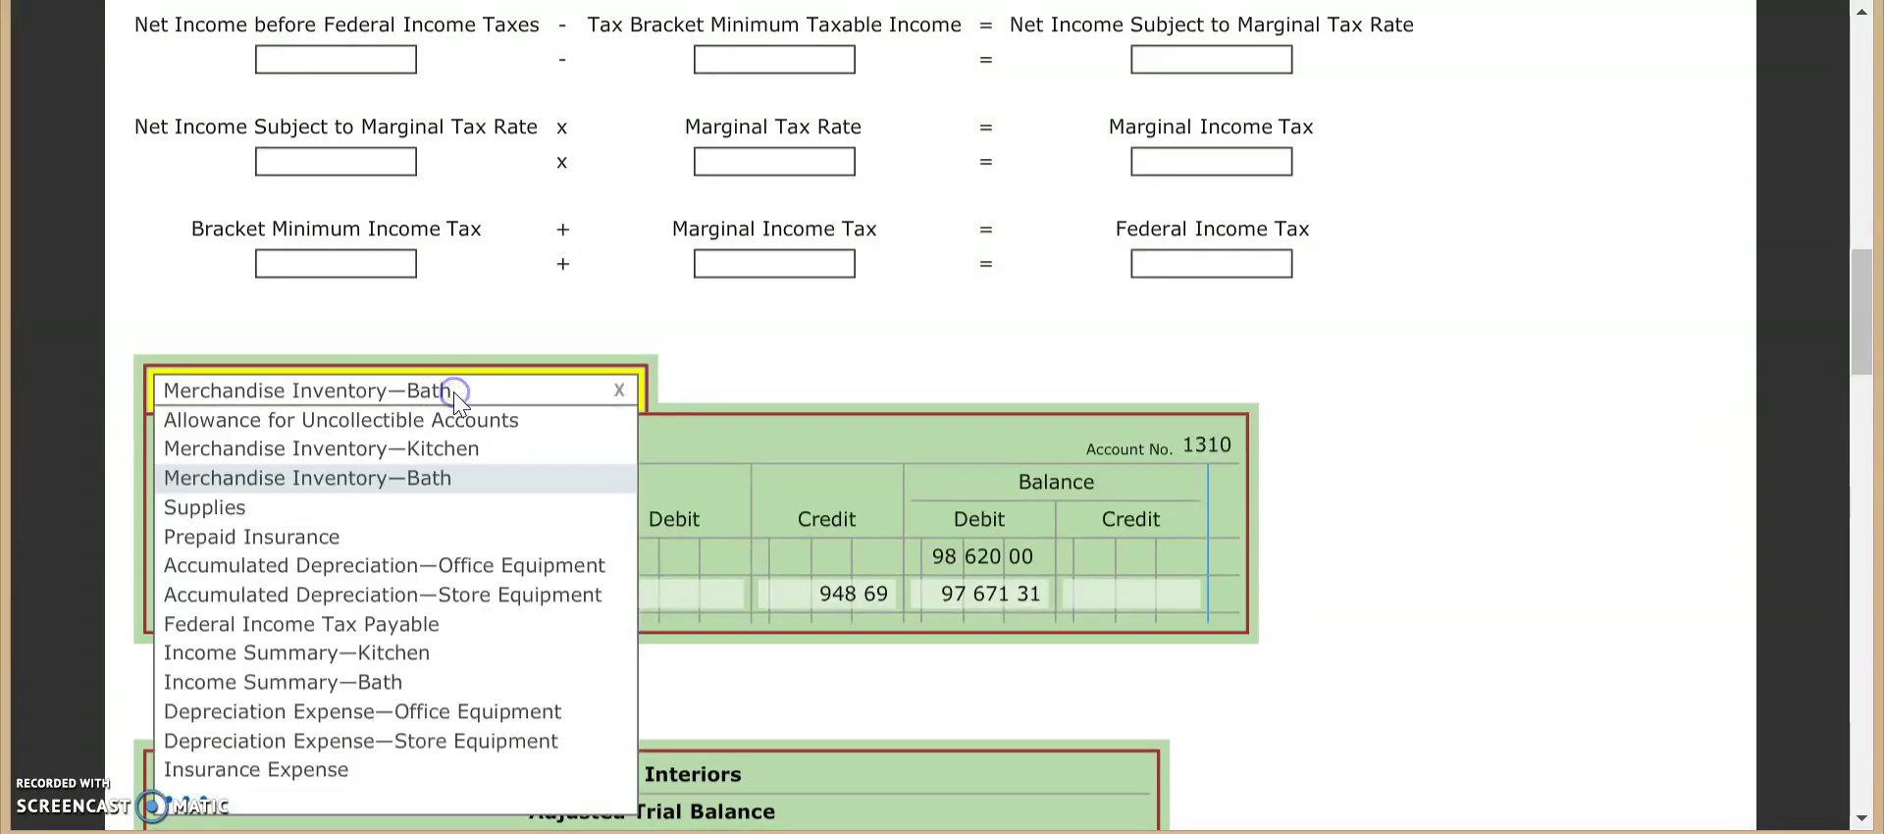
left_click(443, 537)
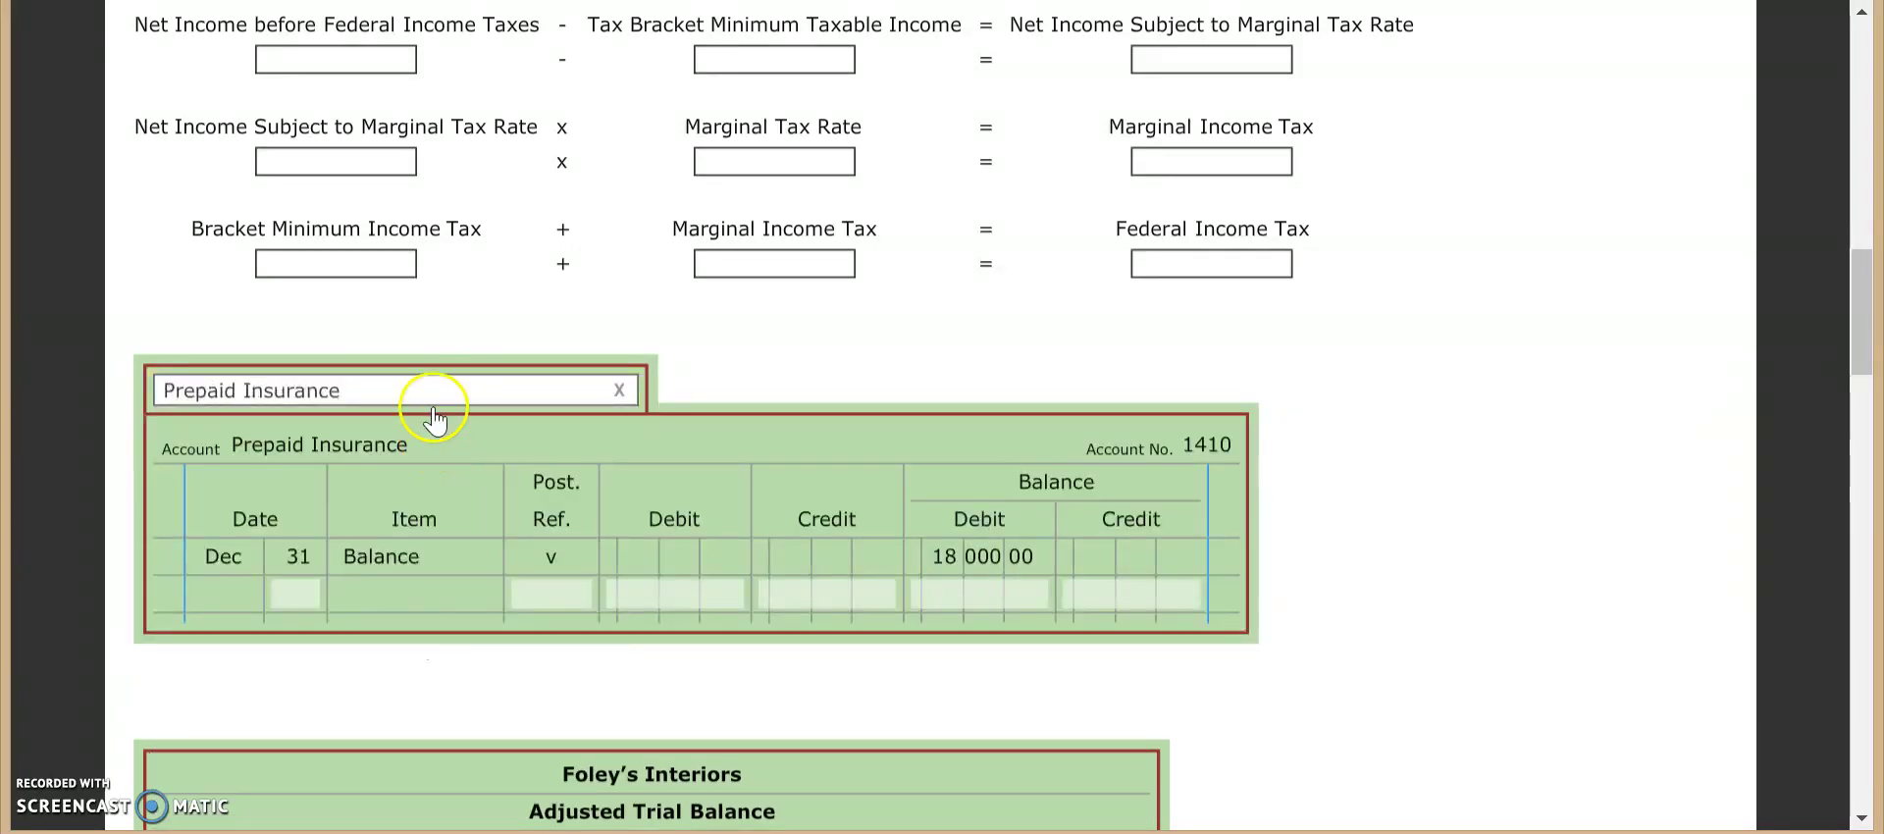
left_click(435, 394)
left_click(482, 506)
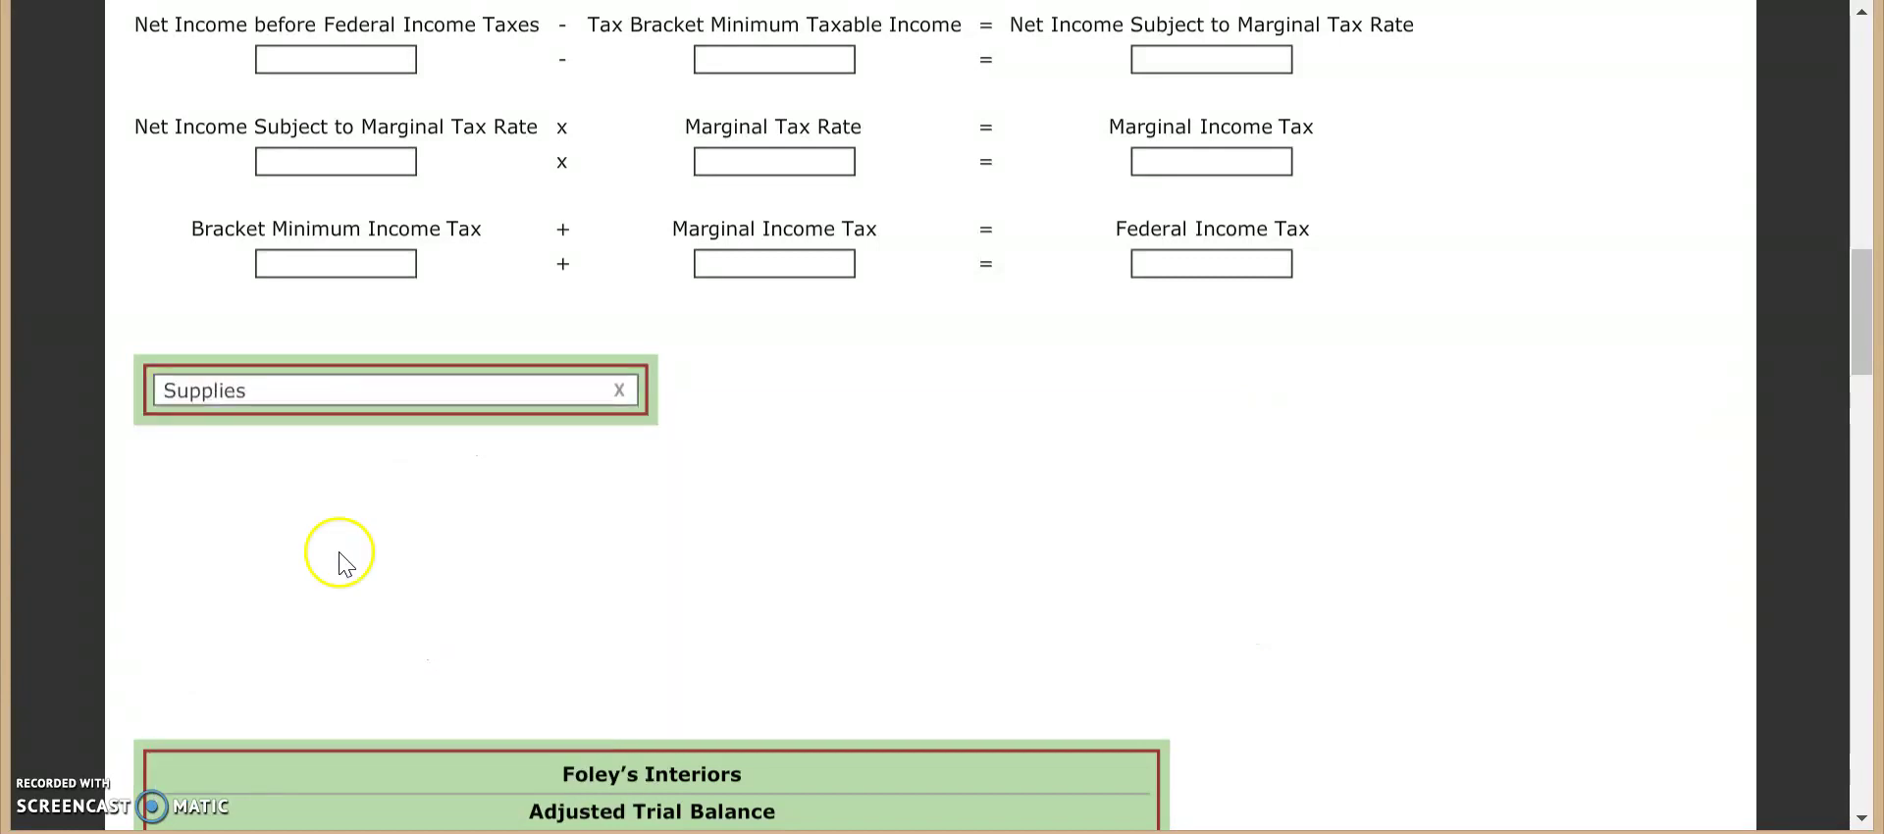
Step: Post the Dec 31 G20 credit of 4,147.89 to Supplies
left_click(288, 592)
type("31")
key("Tab")
type("G")
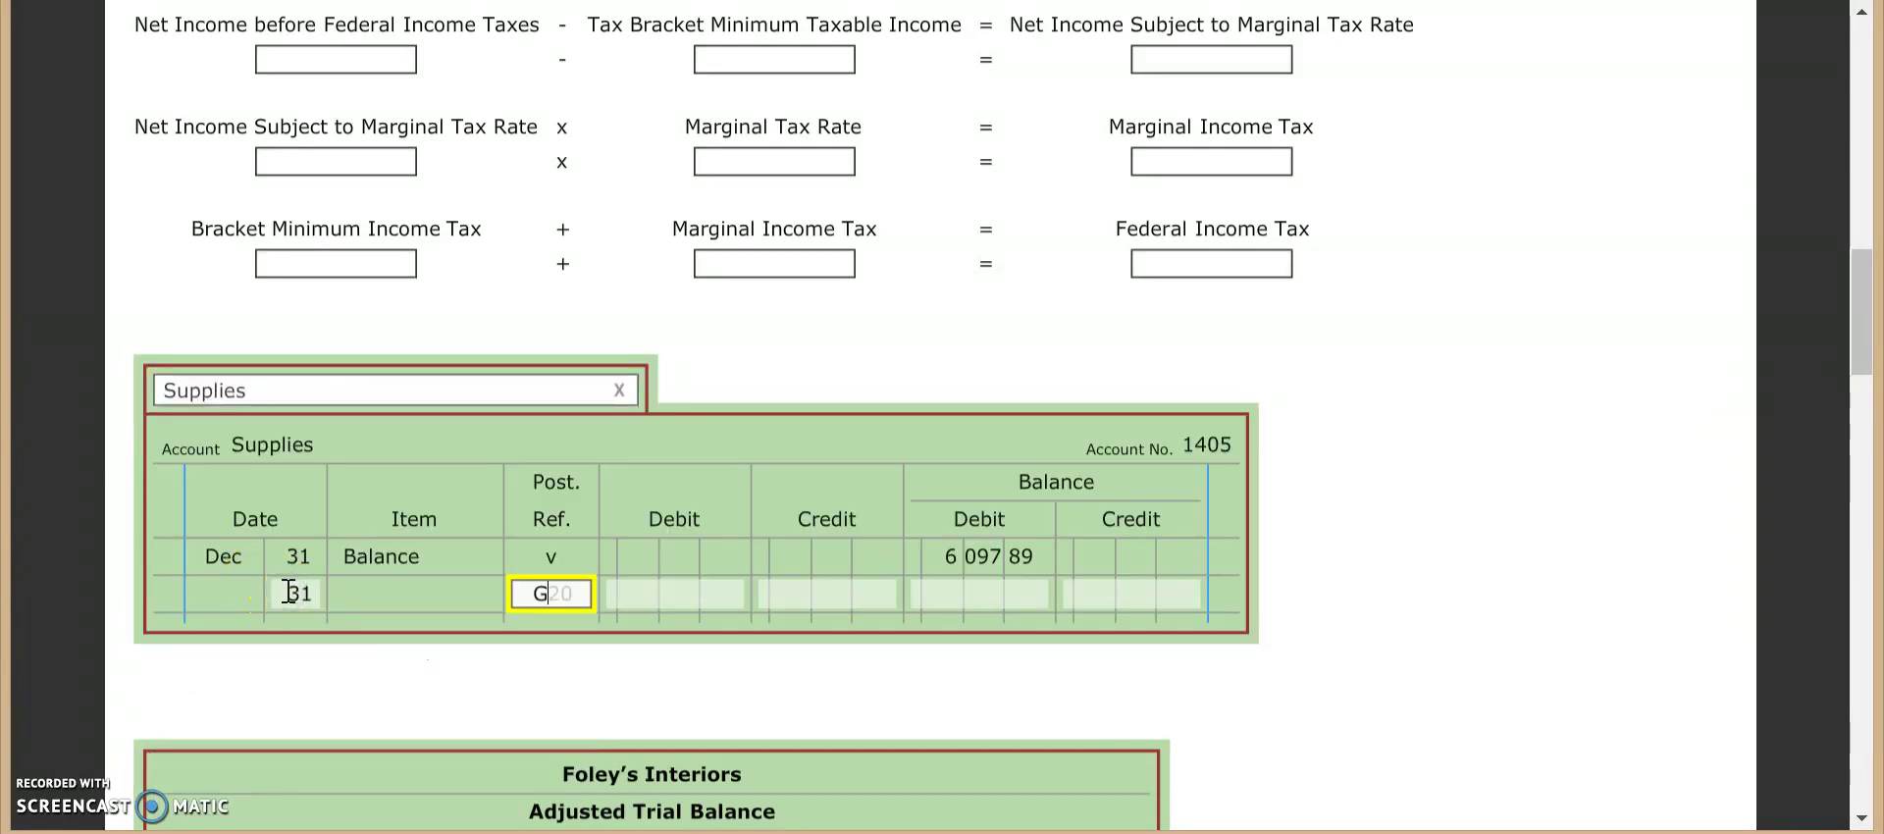
key("Tab")
key("Tab")
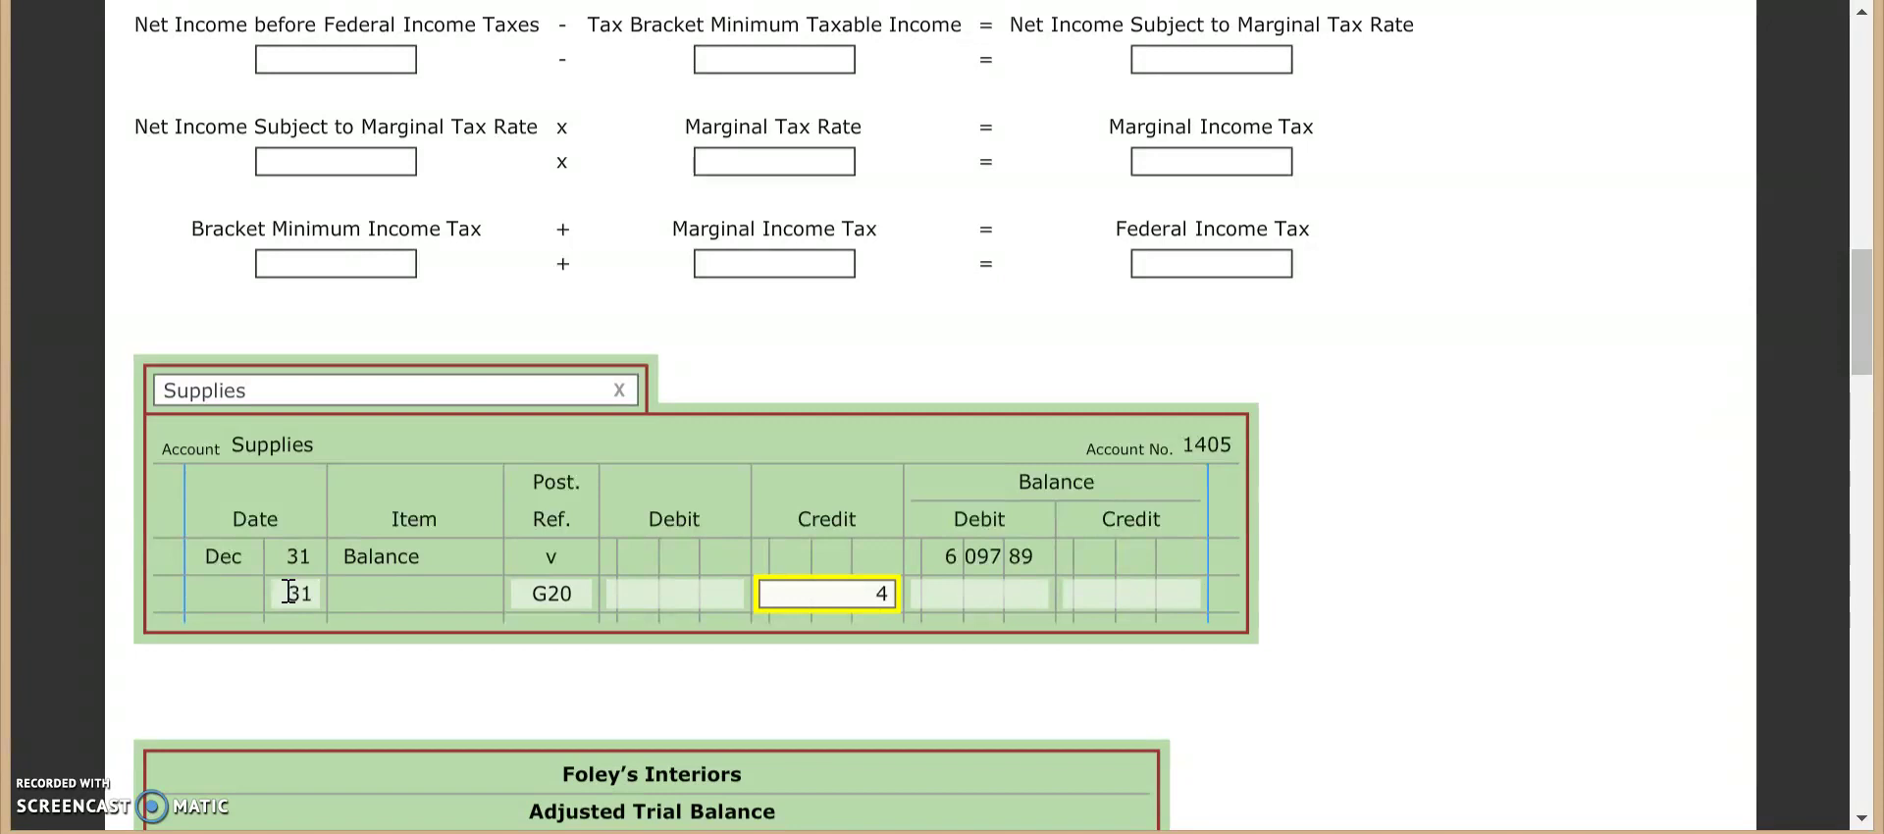
type("4147.89")
left_click(985, 624)
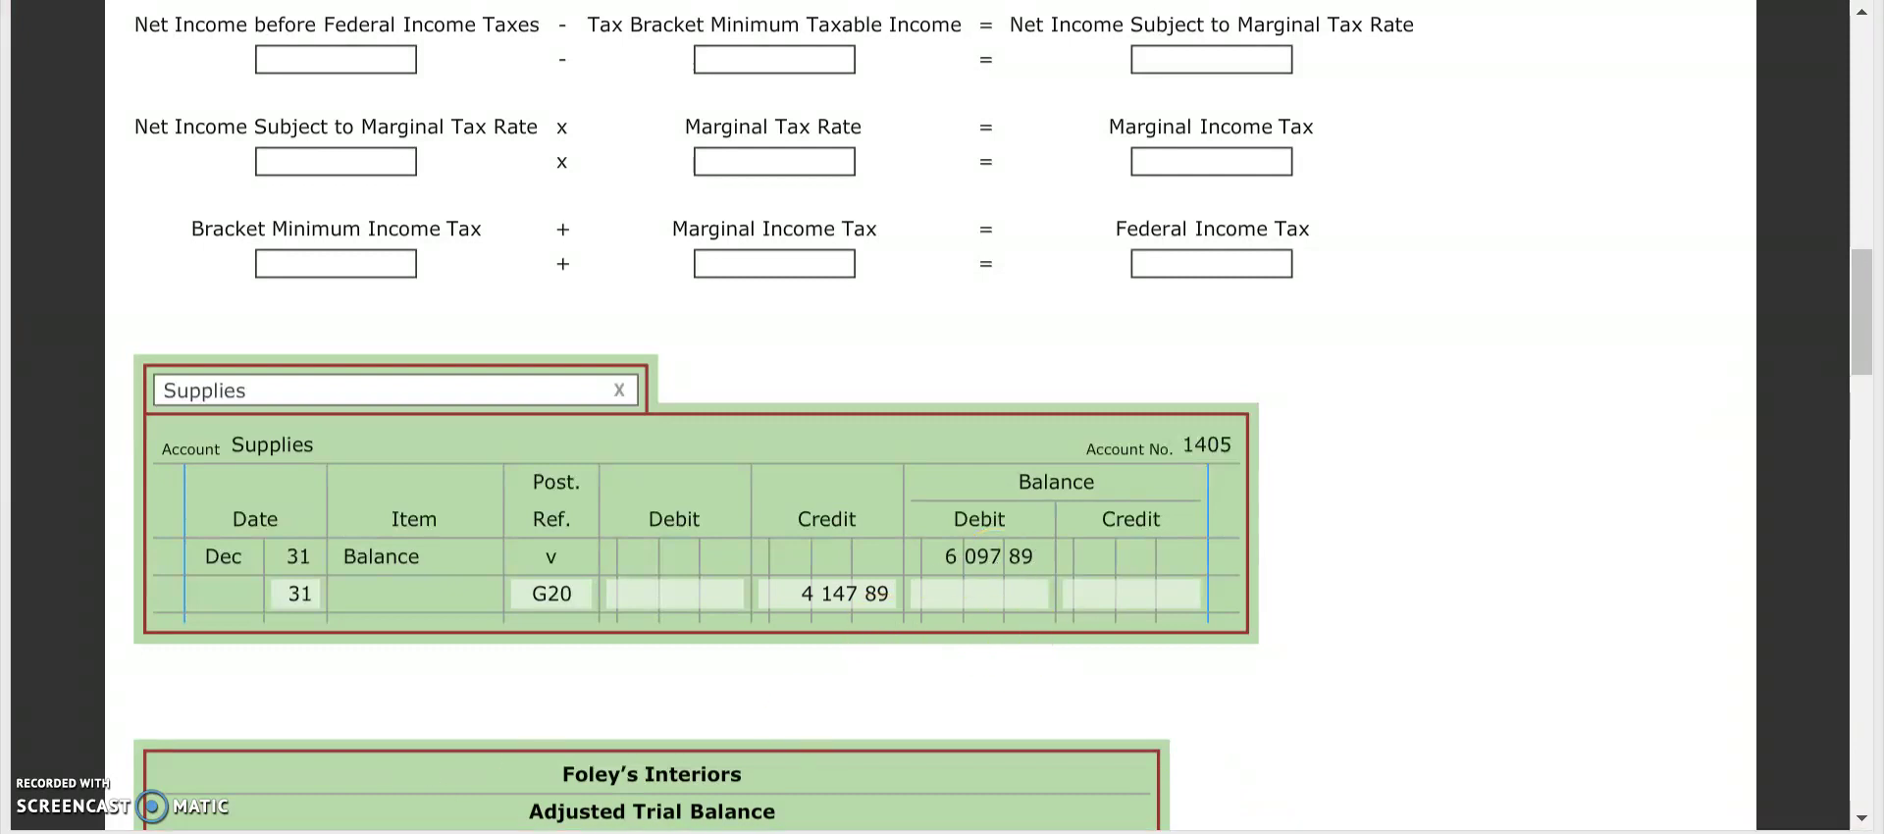
Step: Check the Work together 4-1 instructions and enter the 1,950.00 debit balance
left_click(588, 746)
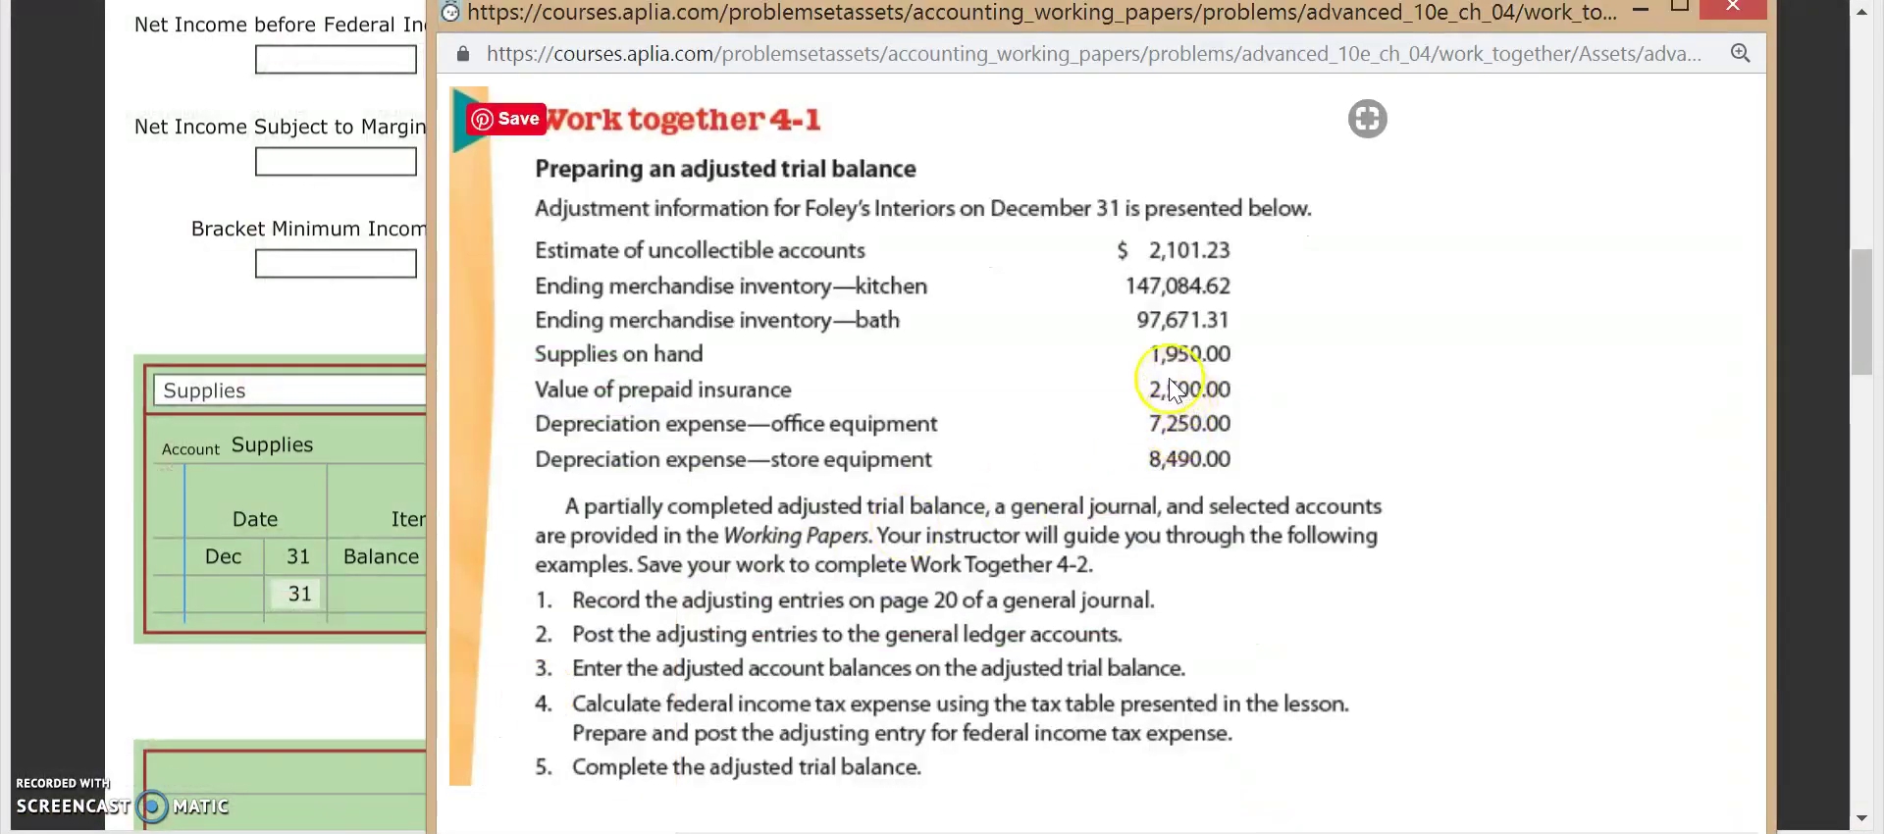
left_click(1640, 16)
left_click(997, 592)
type("1950")
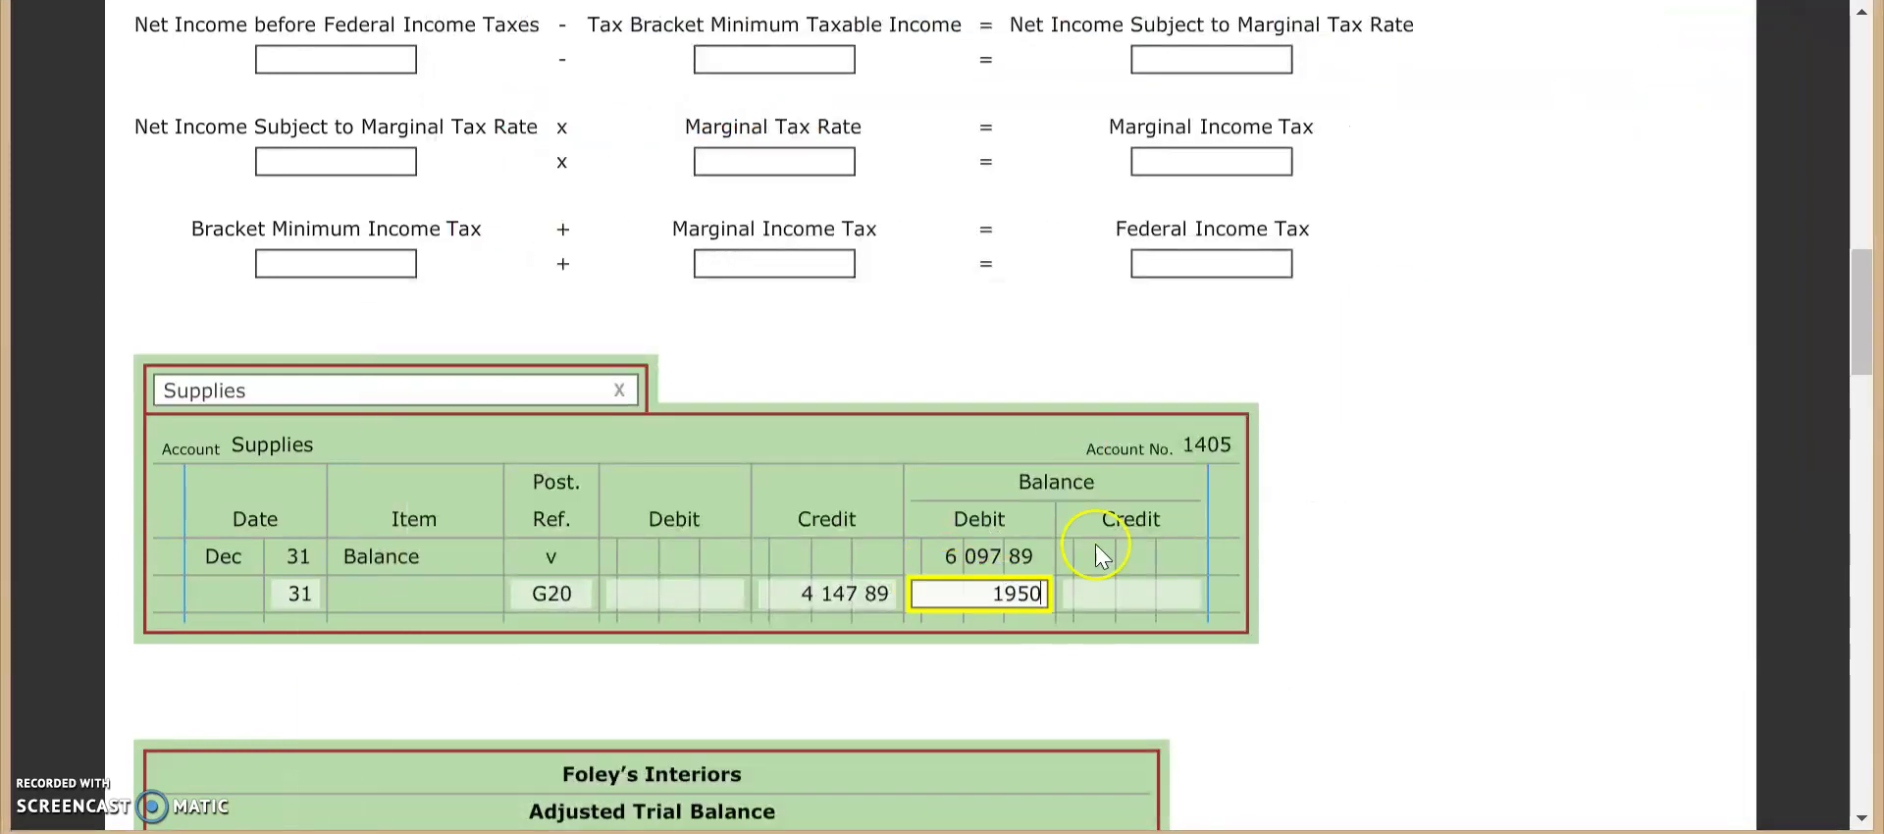
left_click(1400, 532)
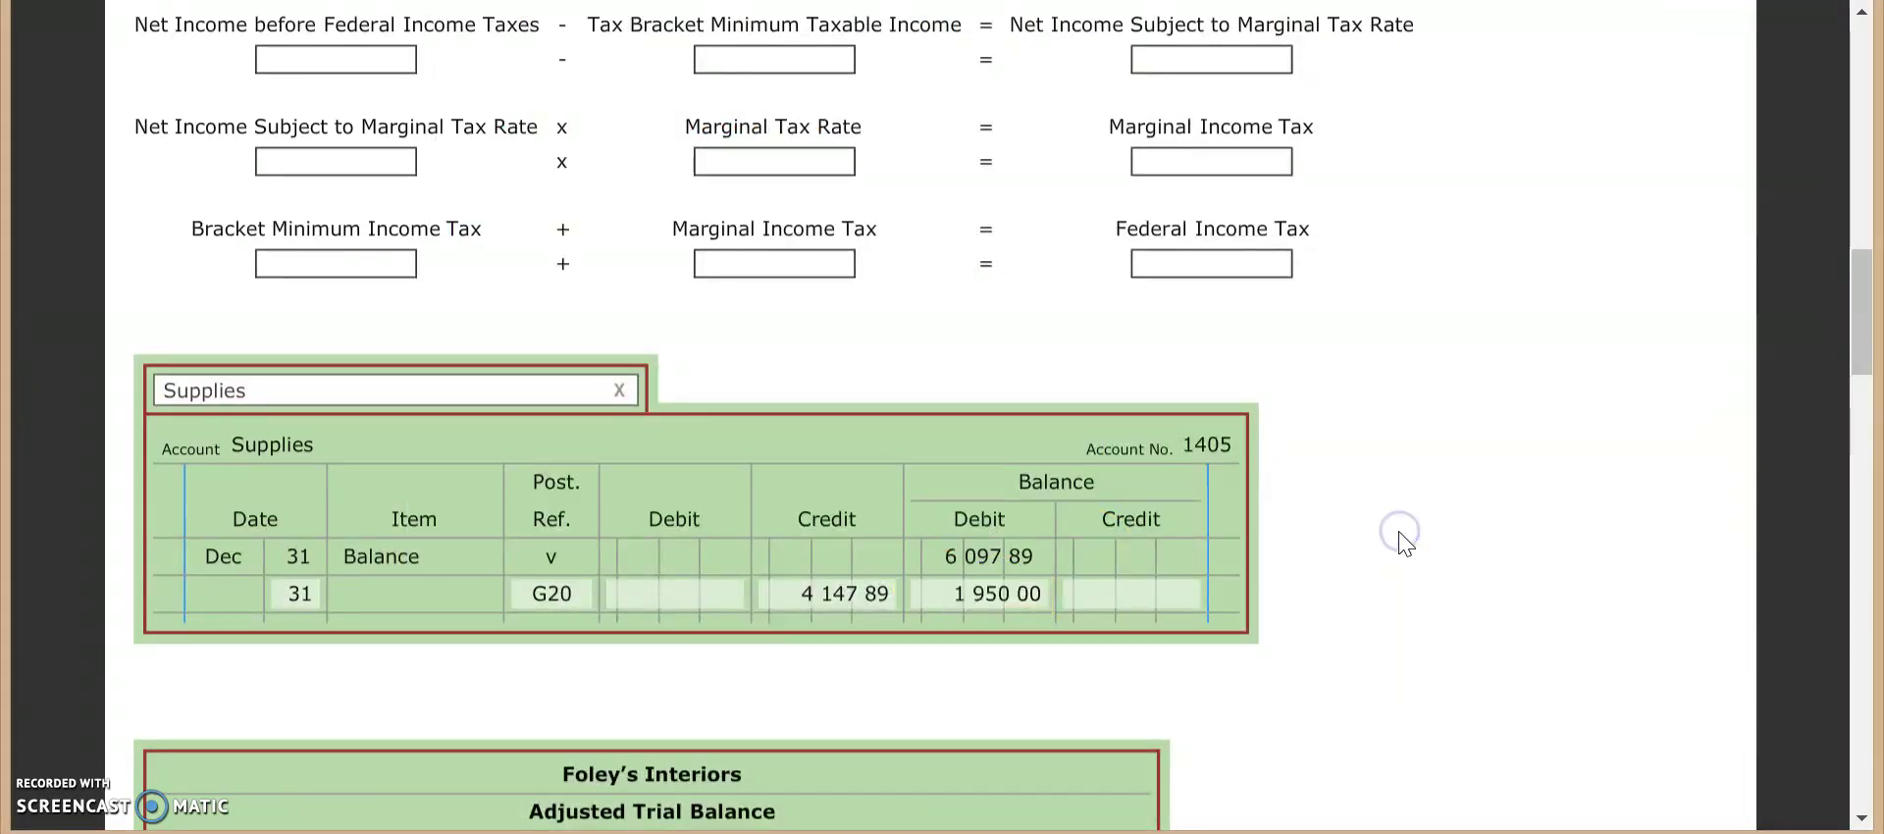
Step: Record post reference 1405 on journal row 9
scroll(1403, 537, "up", 5)
scroll(1405, 543, "up", 1)
left_click(1071, 246)
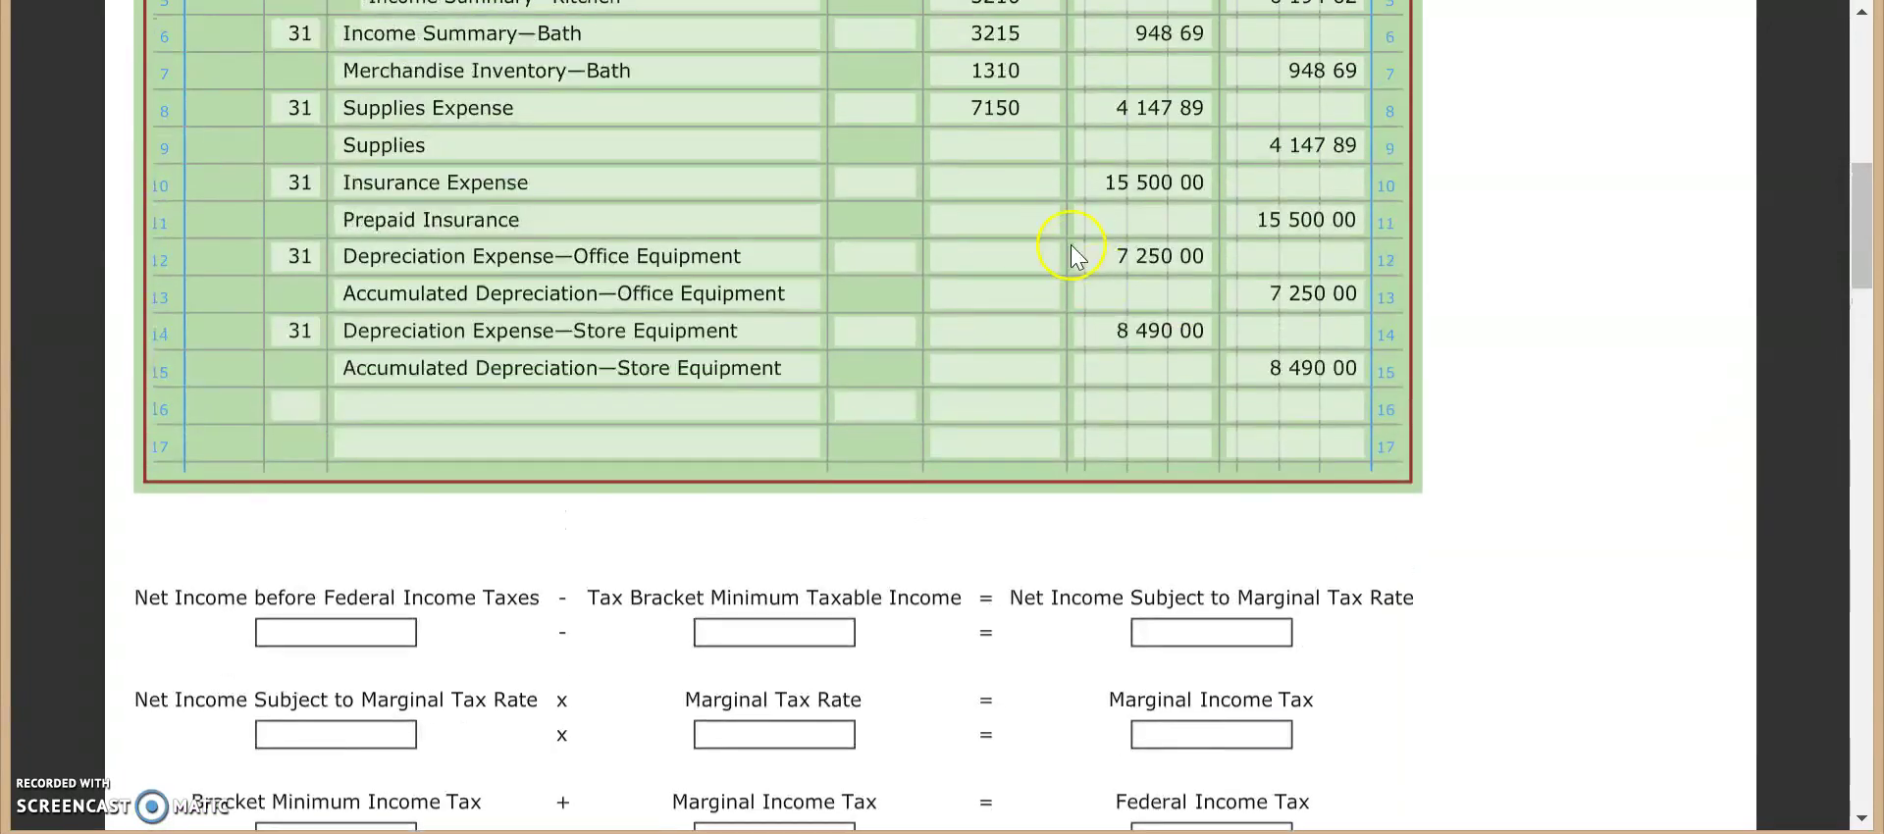
left_click(1029, 146)
type("1405")
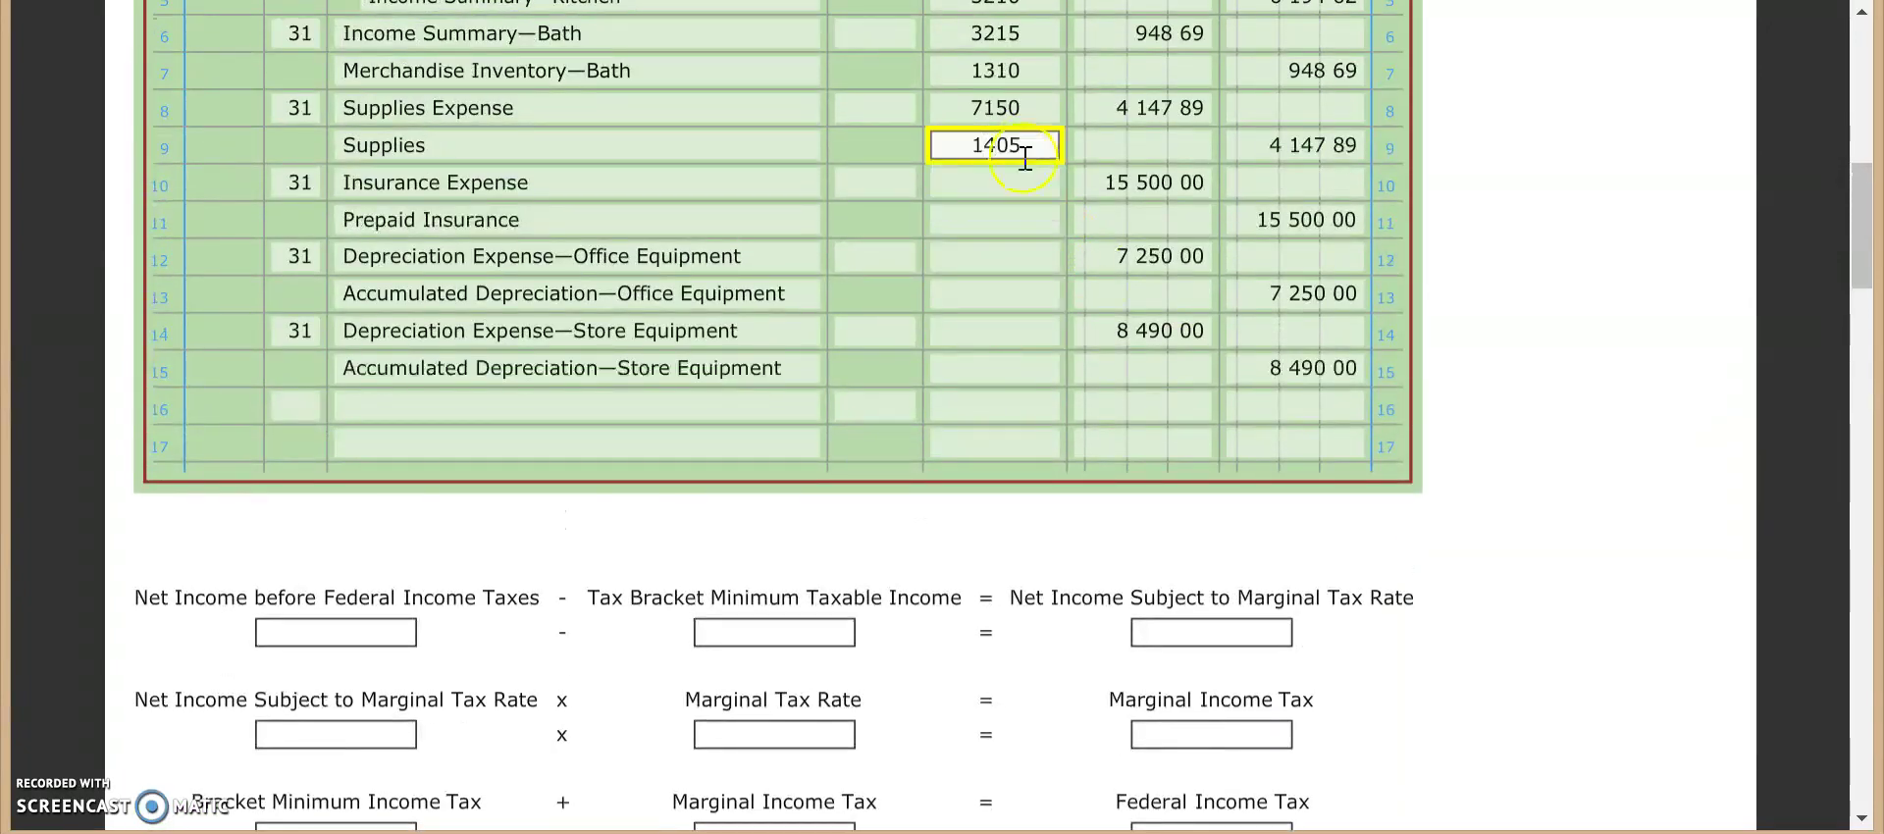
left_click(763, 485)
left_click(145, 498)
scroll(147, 505, "down", 1)
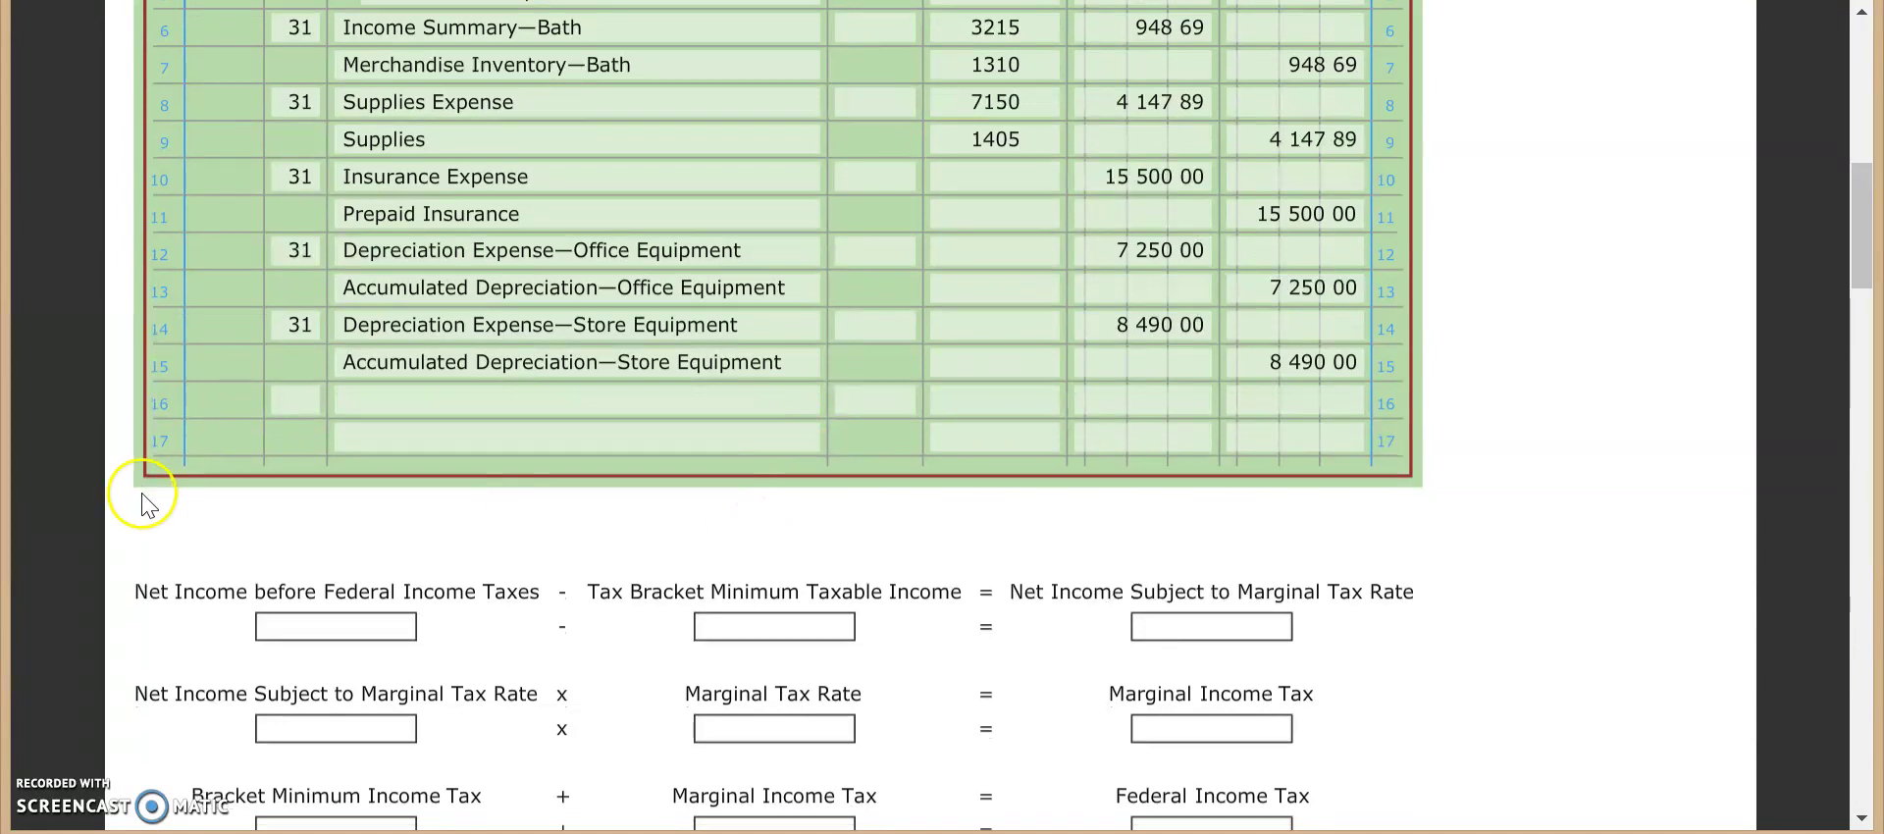
scroll(145, 504, "down", 2)
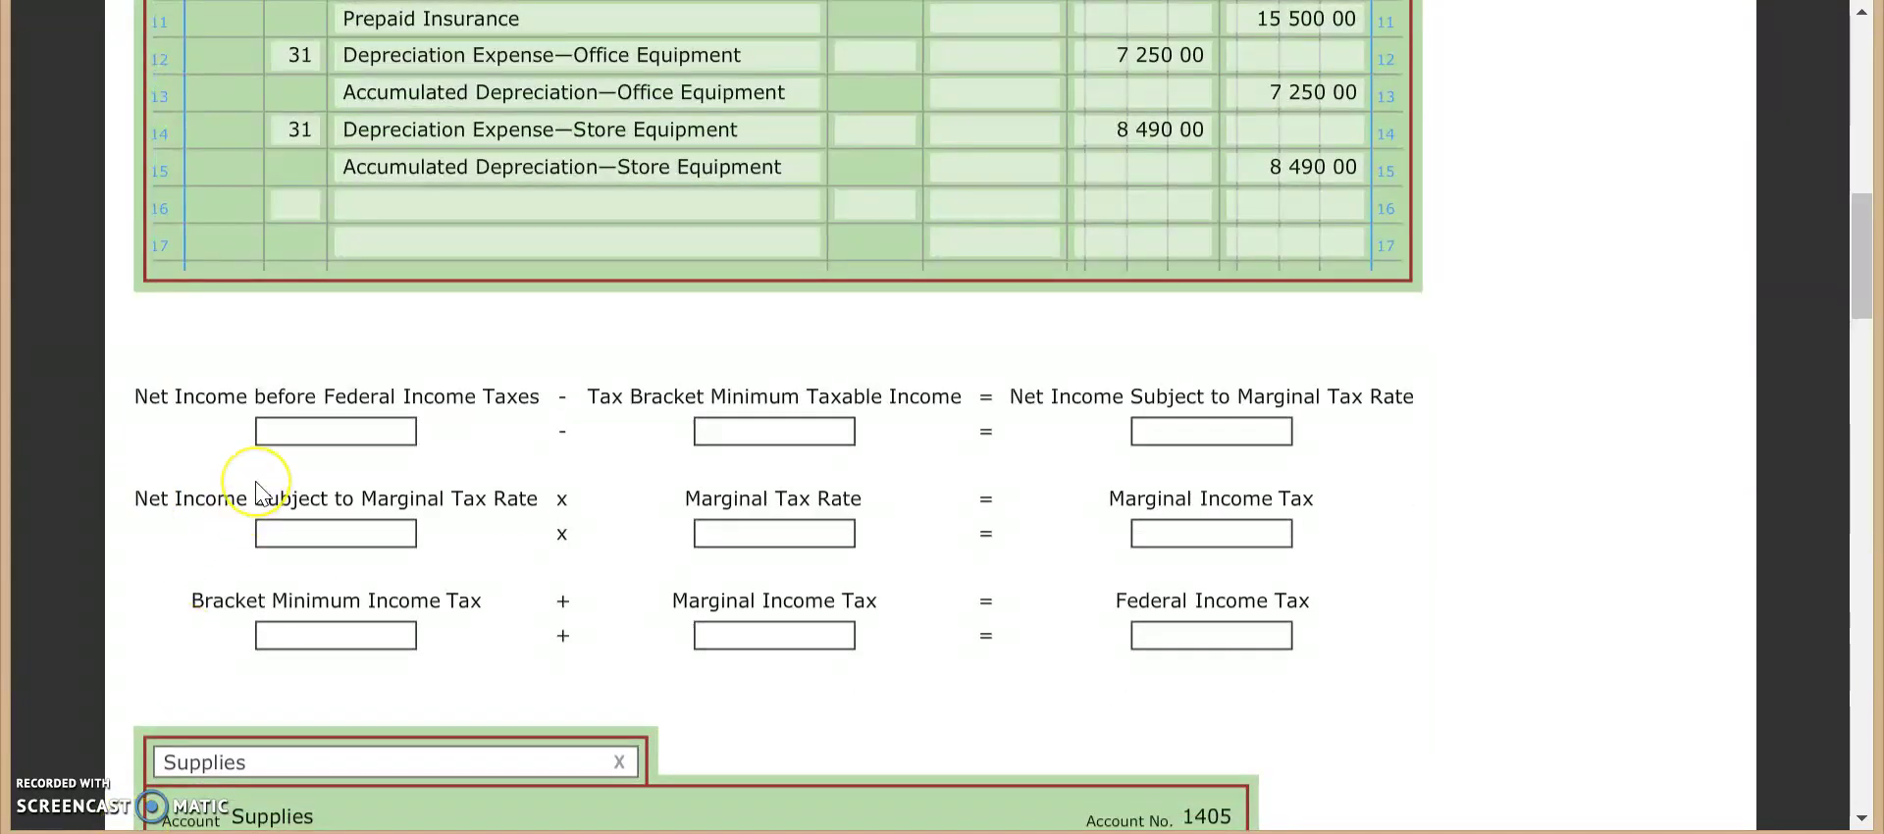
scroll(255, 486, "up", 1)
scroll(256, 482, "down", 1)
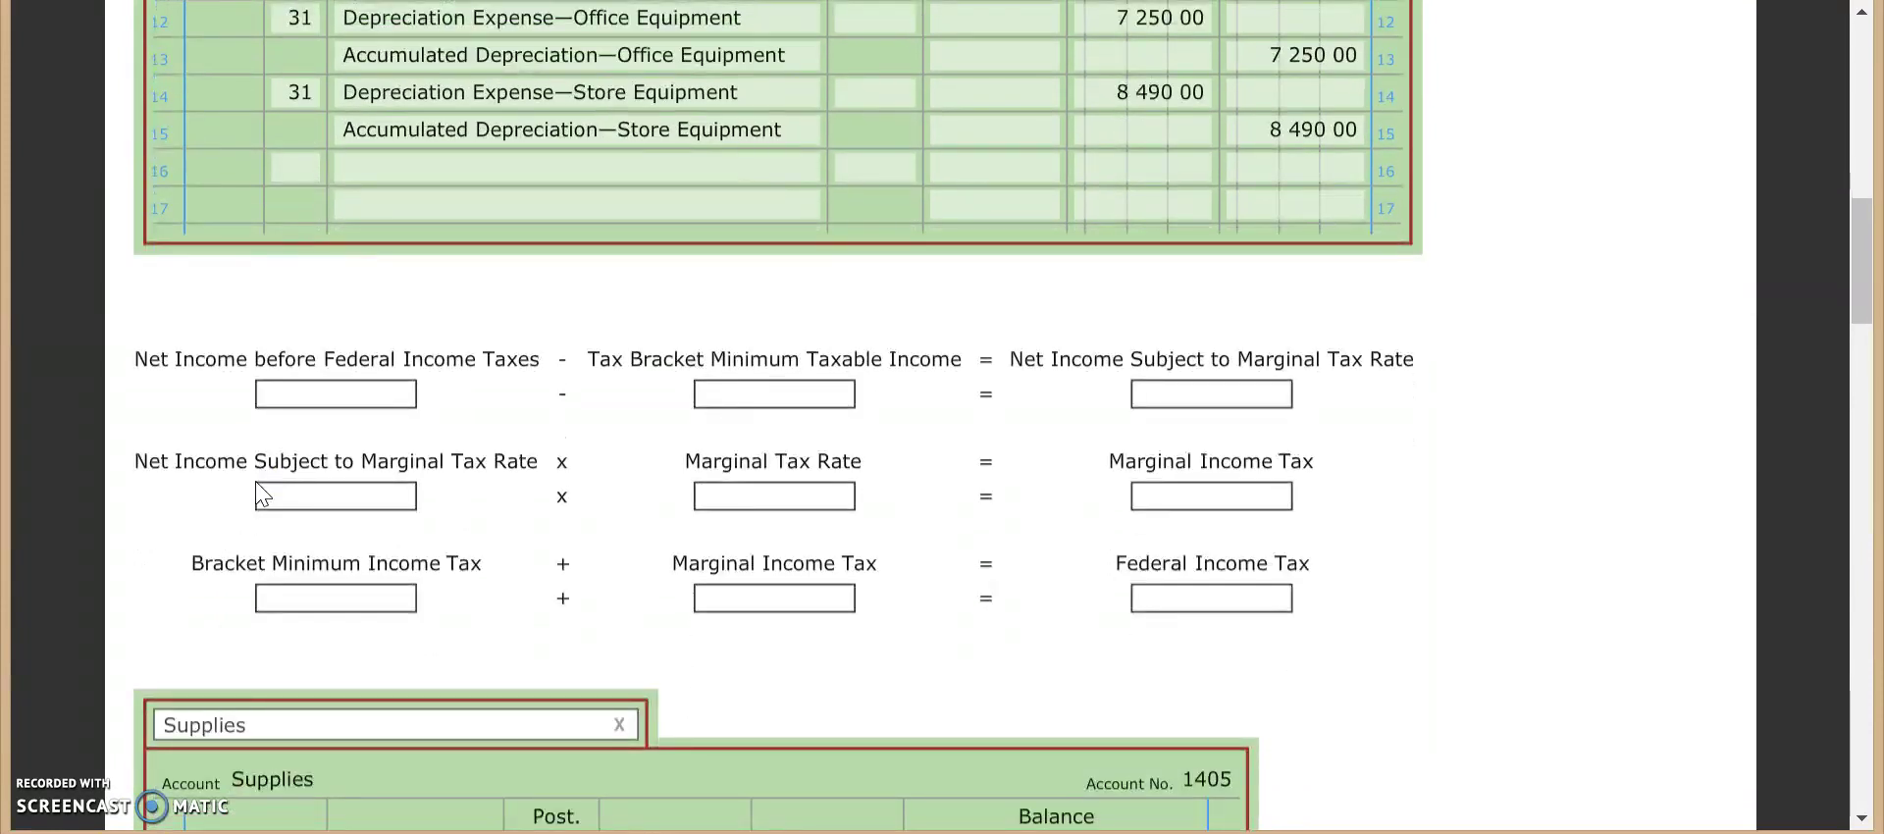